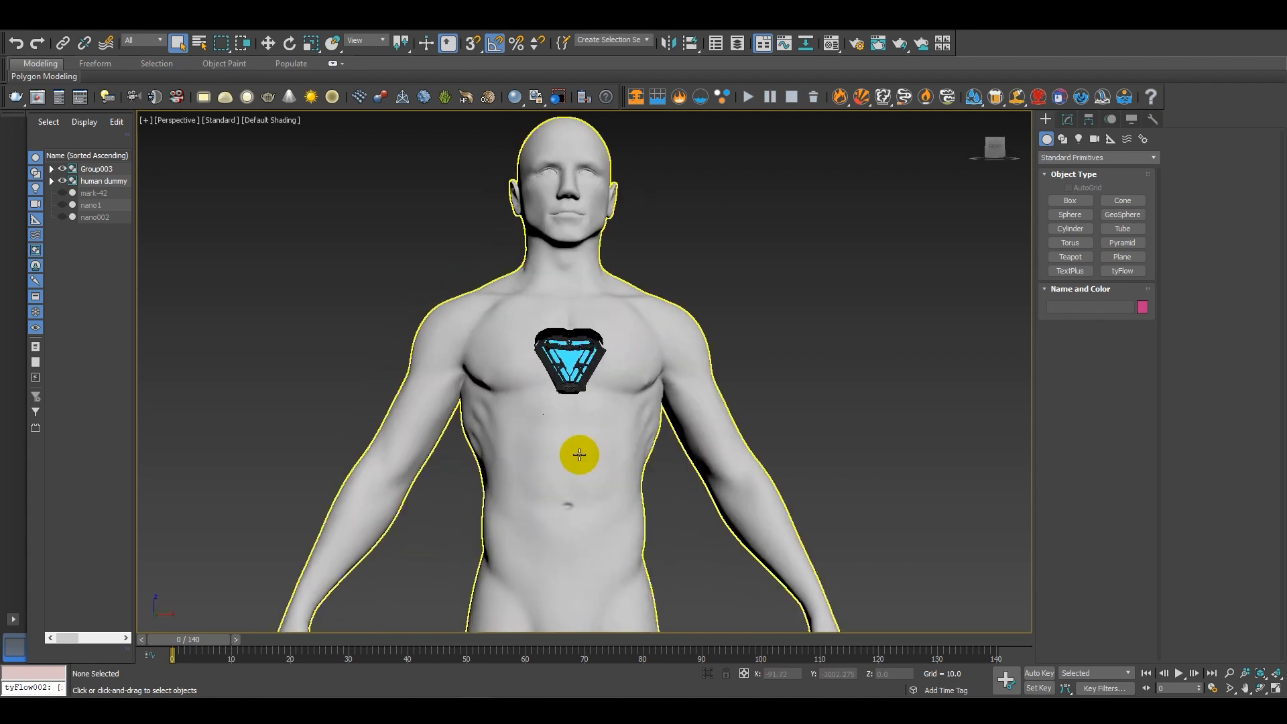
Unhide the nano1 armour on the human dummy and place a copy of it beside the figure.
scroll(577, 454, "down", 5)
middle_click_drag(669, 525, 637, 504, "alt")
scroll(636, 504, "up", 3)
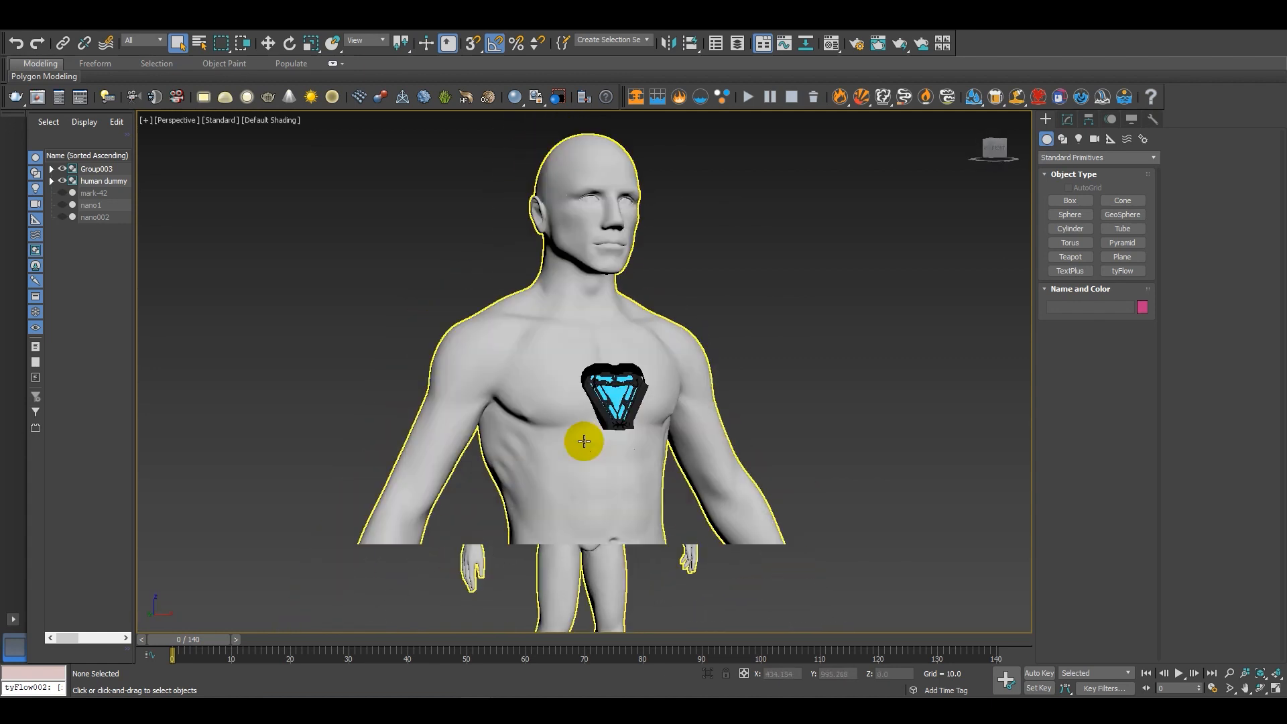
middle_click_drag(583, 442, 566, 442, "alt")
left_click(66, 206)
middle_click_drag(411, 425, 549, 439, "alt")
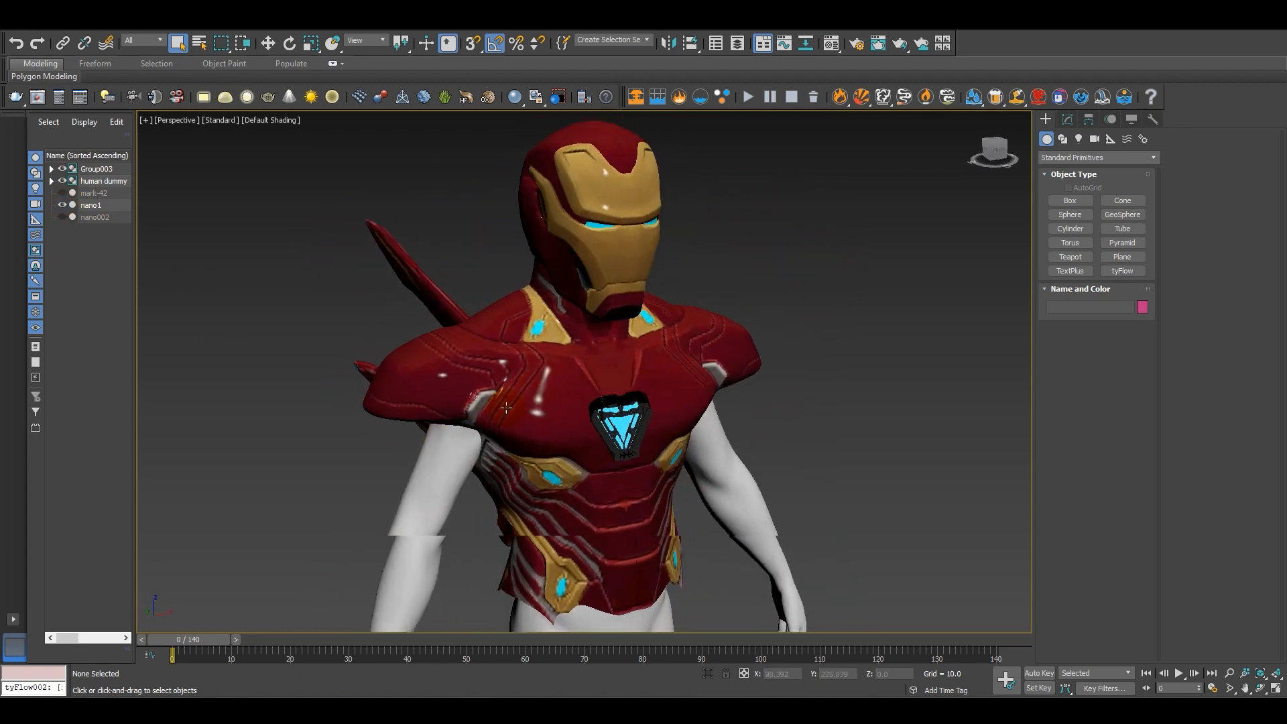
left_click(725, 416)
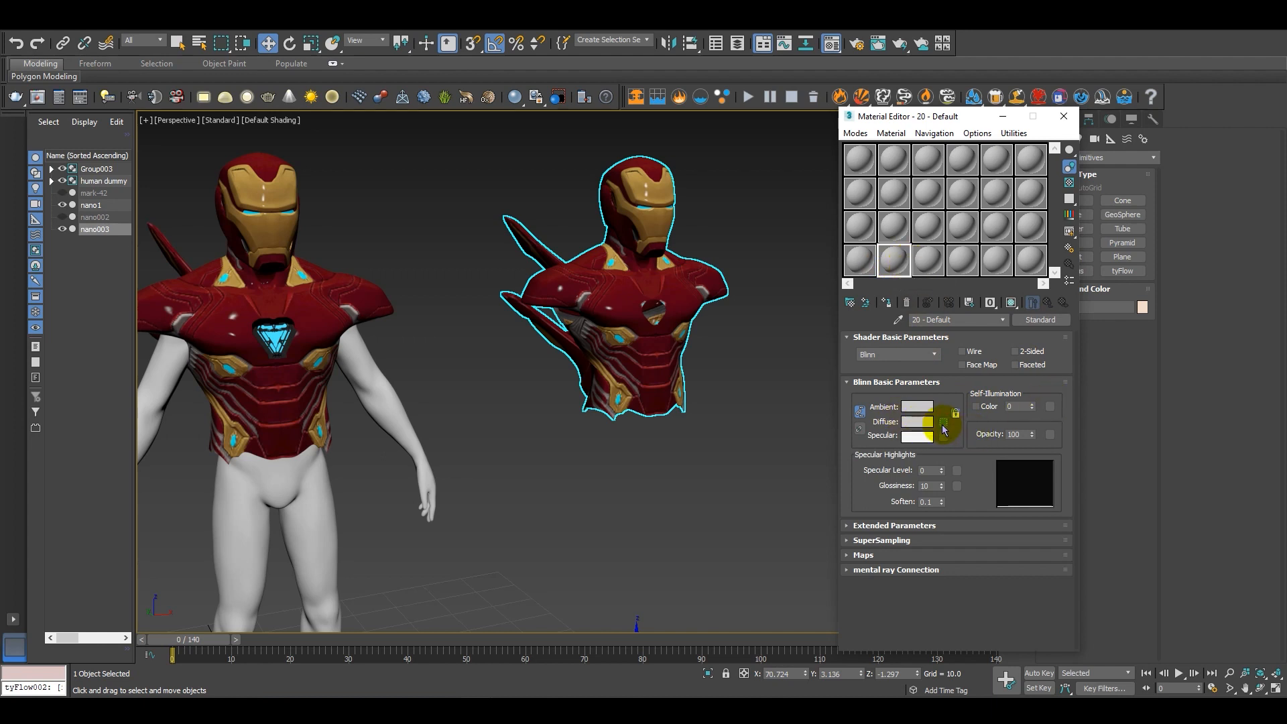
Assign a Noise map to the diffuse colour of the 20 - Default material.
left_click(943, 423)
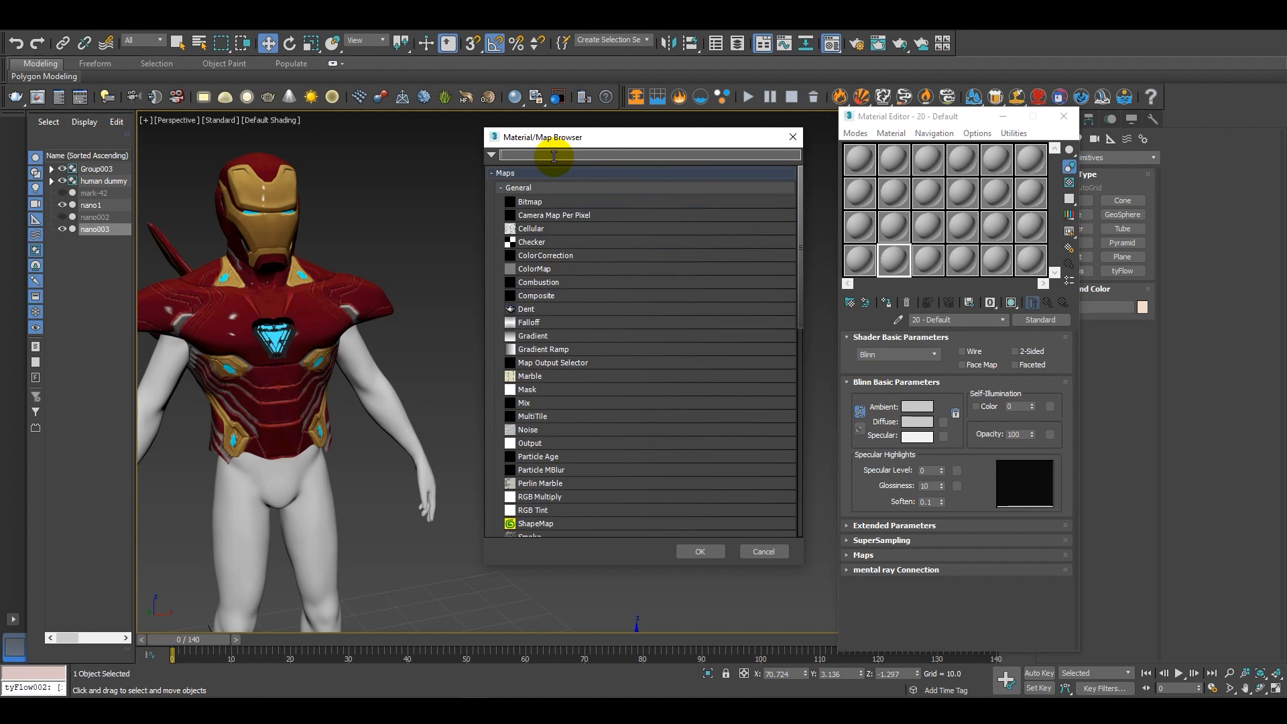
left_click_drag(563, 143, 524, 145)
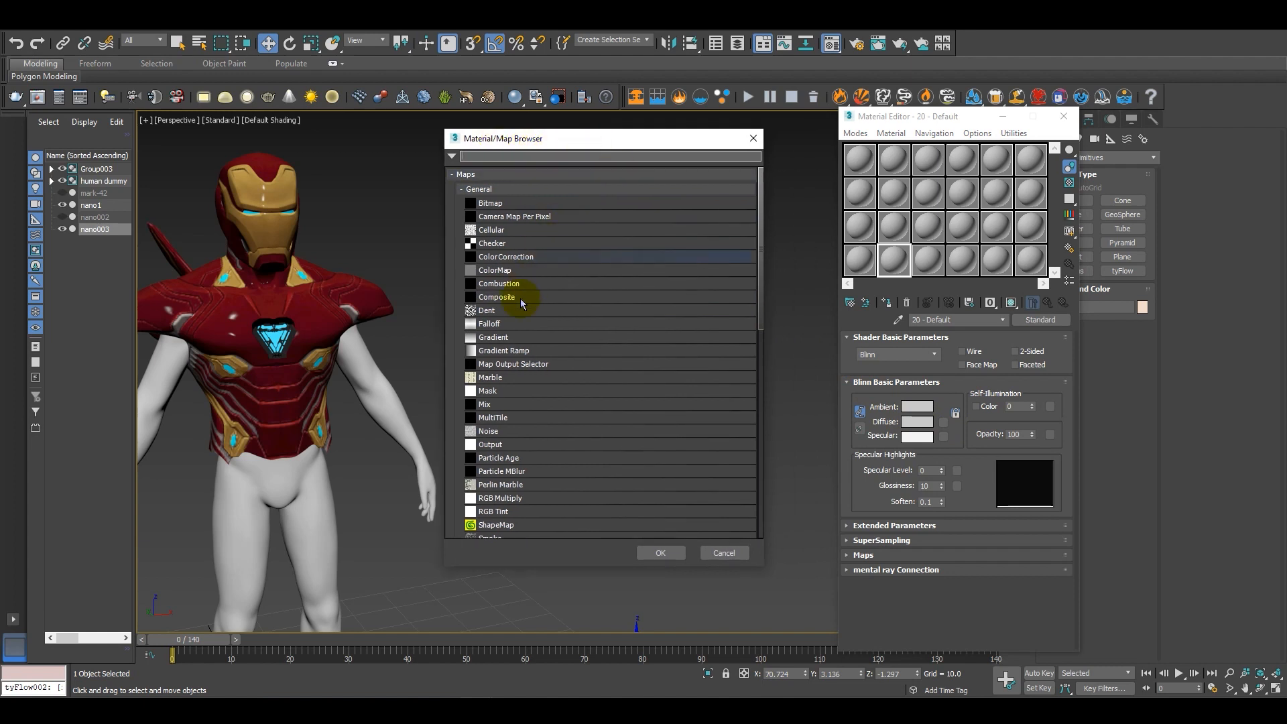
scroll(534, 319, "down", 1)
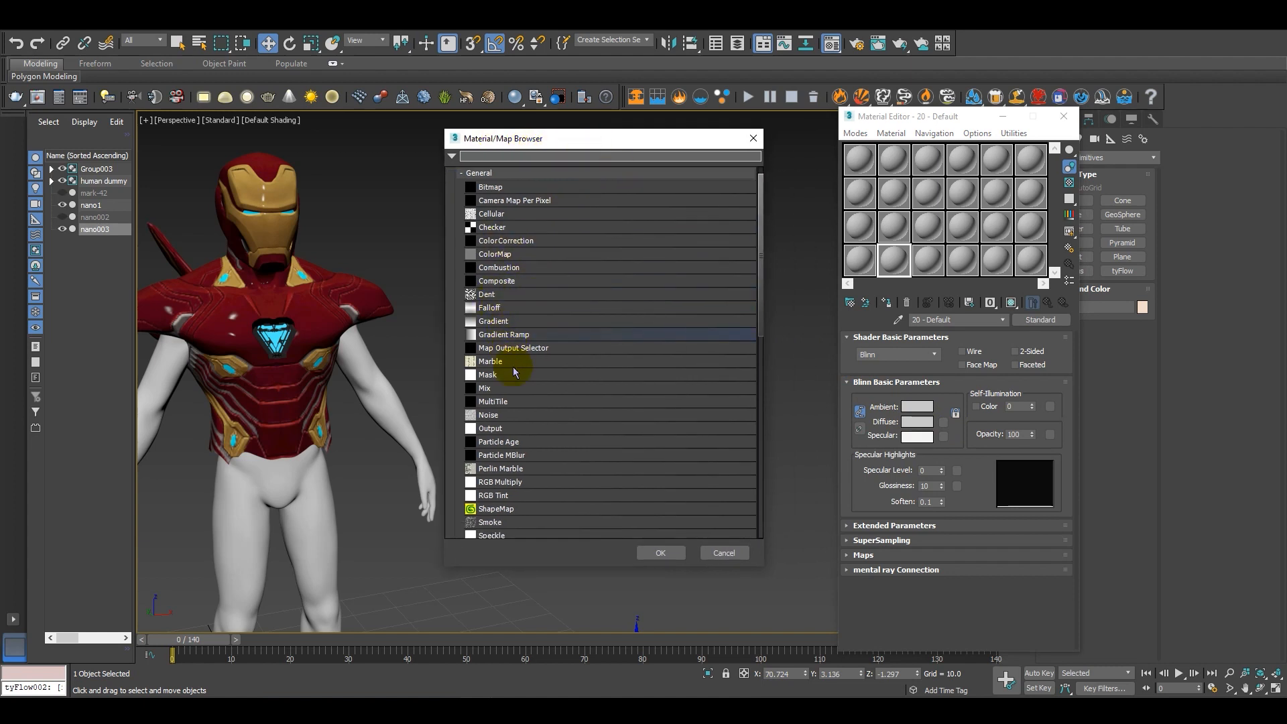
double_click(496, 415)
Assign the noise material to the copied armour, choosing to rename the material 2asd instead of replacing the existing one.
left_click_drag(893, 118, 952, 111)
middle_click_drag(620, 280, 565, 173)
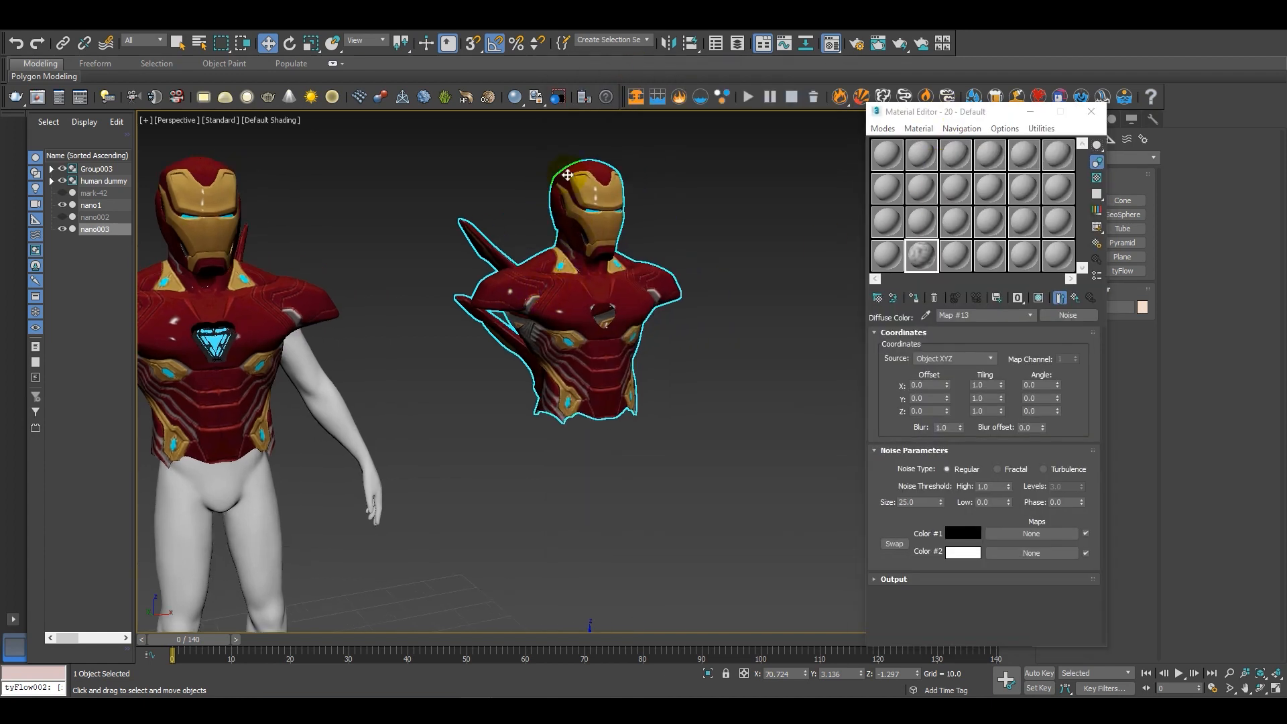
left_click(915, 298)
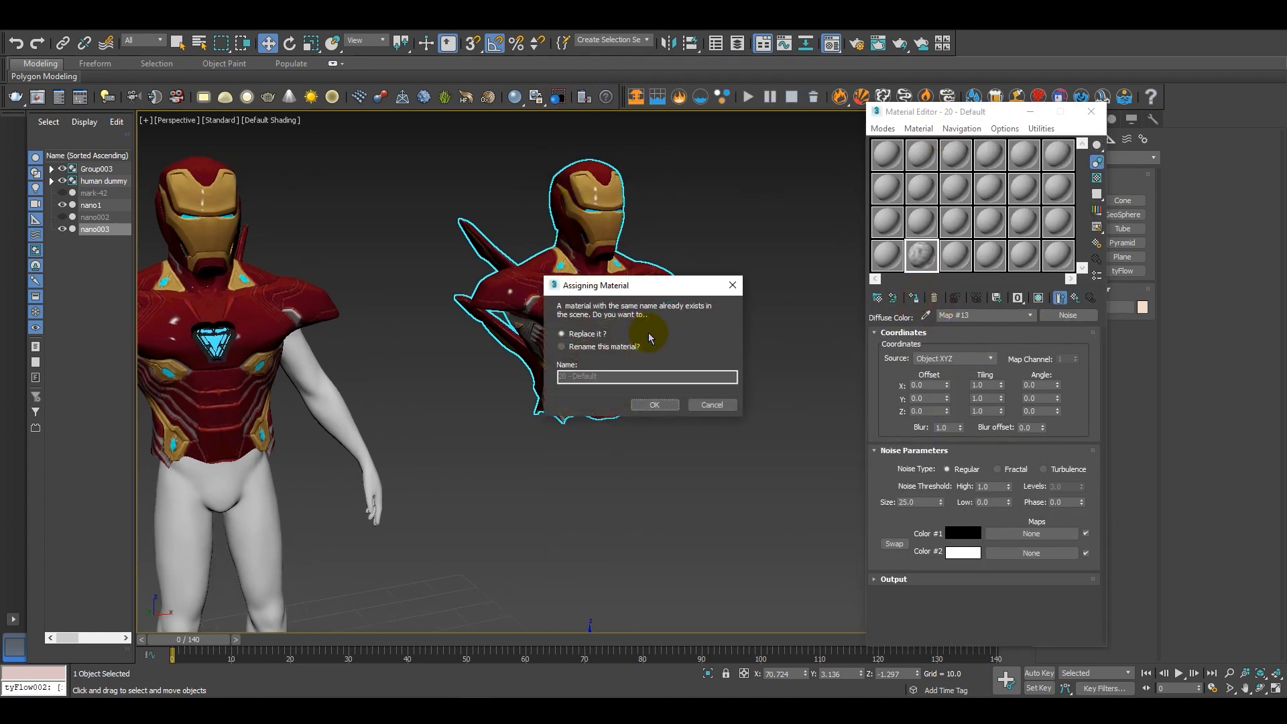
left_click(607, 347)
type("asd")
left_click(654, 405)
Try a Noise map size of 2, and settle on a size of 5.
middle_click_drag(606, 322, 667, 480, "alt")
scroll(621, 379, "up", 4)
mouse_move(667, 479)
middle_mouse_down("alt")
mouse_move(664, 445)
mouse_move(660, 456)
middle_mouse_up("alt")
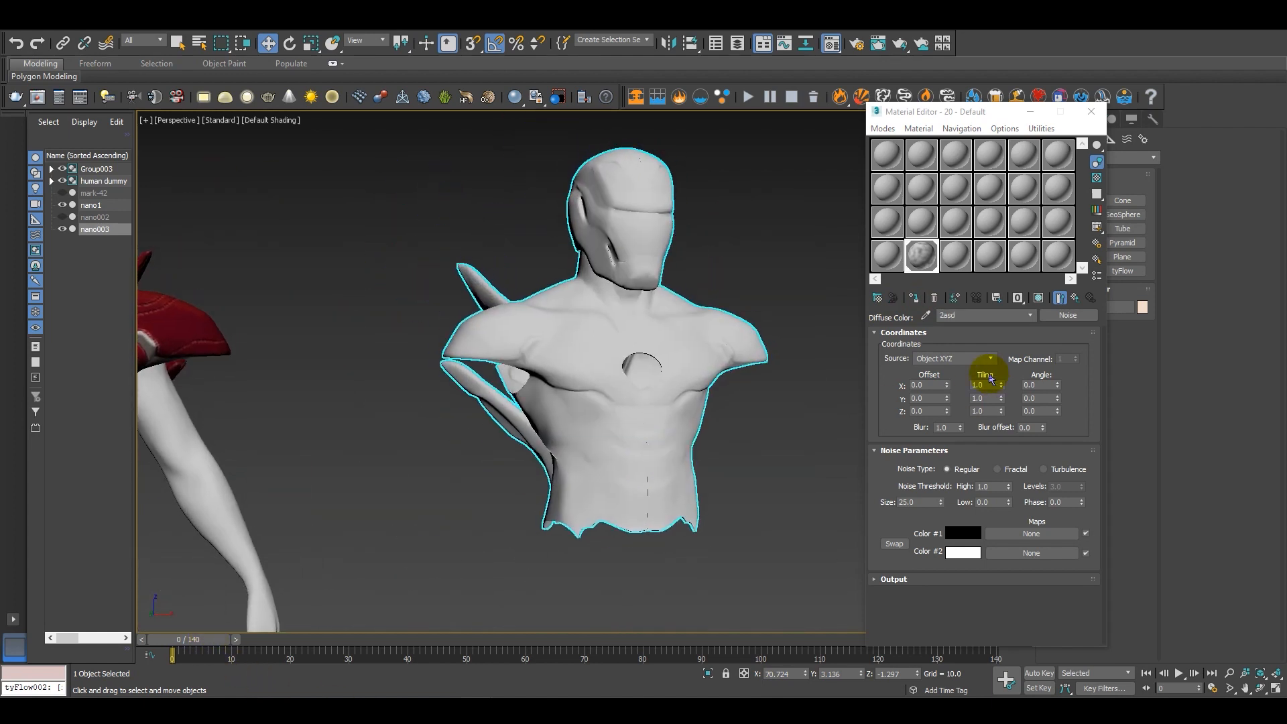
left_click_drag(922, 503, 807, 500)
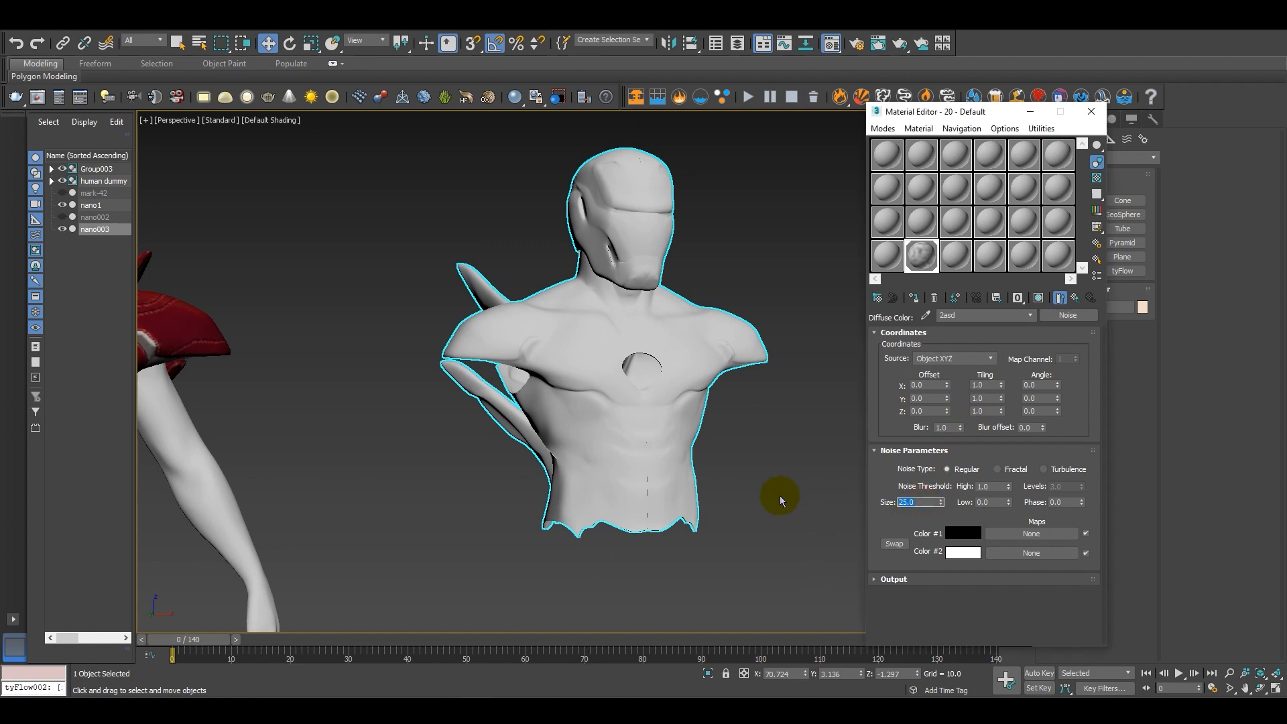
type("2")
key("Return")
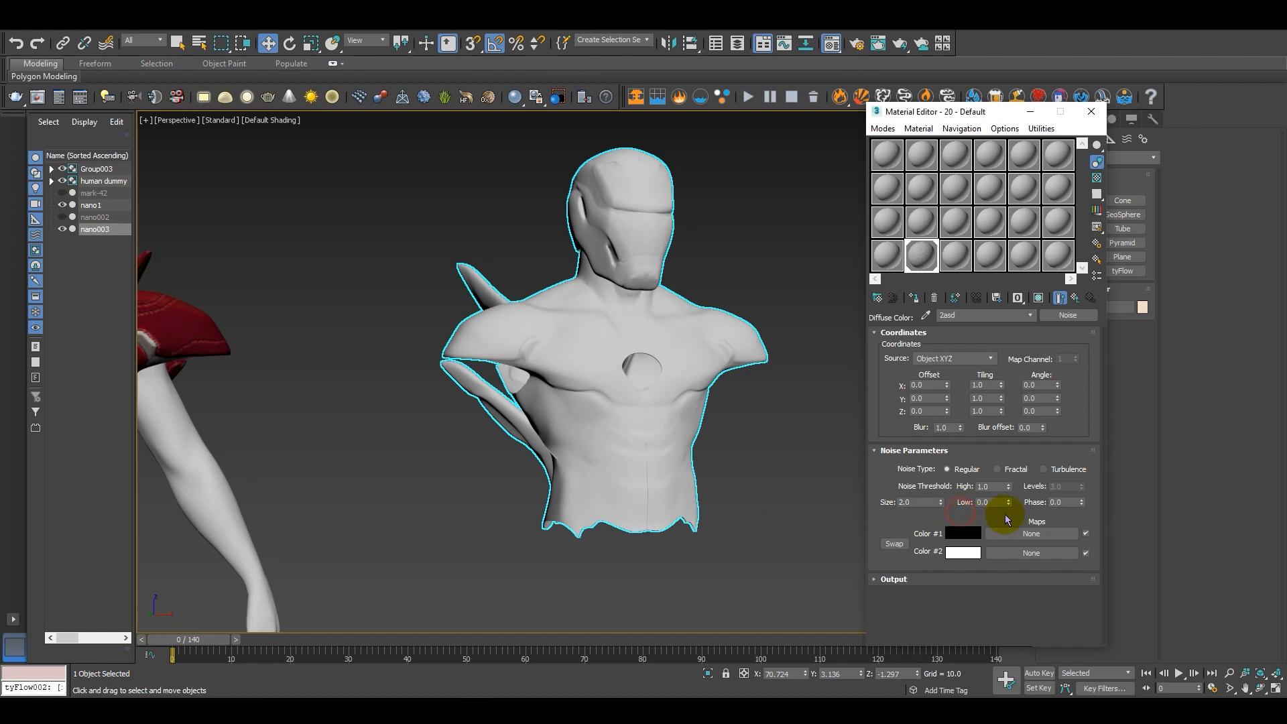
left_click_drag(917, 503, 834, 488)
type("5")
key("Return")
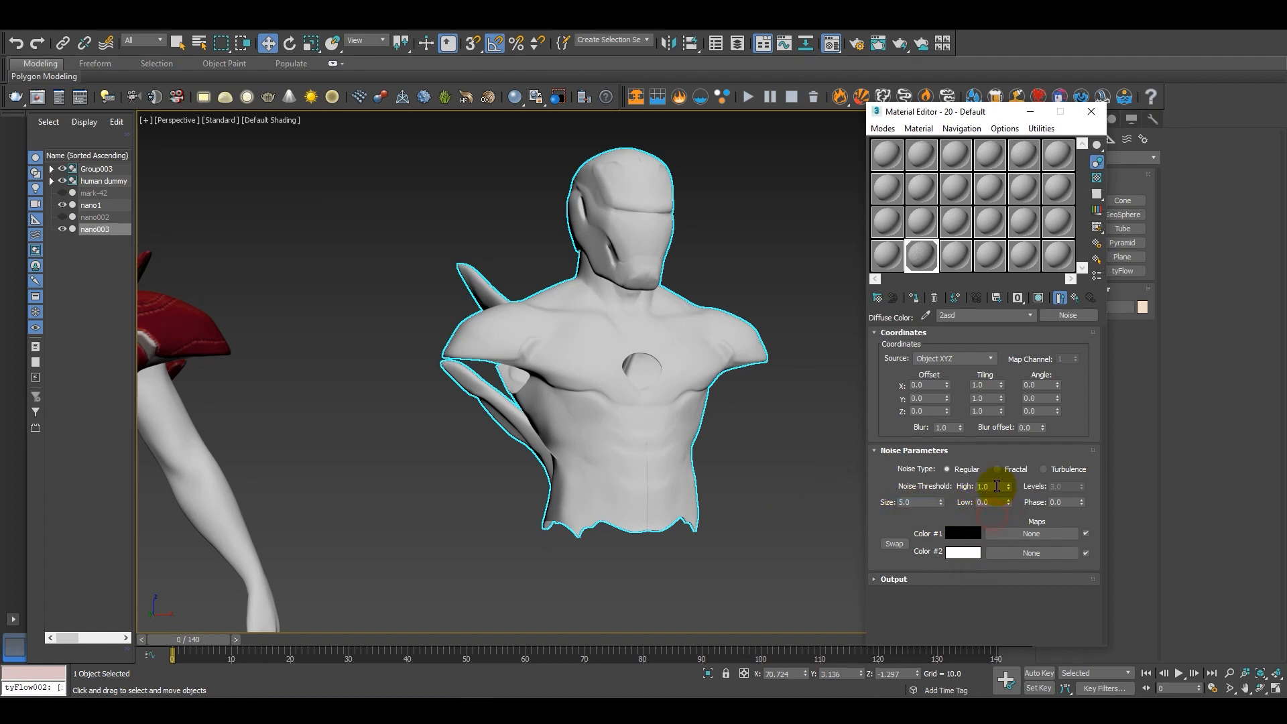
Set the noise threshold to High 0.2 and Low 0.1.
left_click_drag(990, 487, 955, 489)
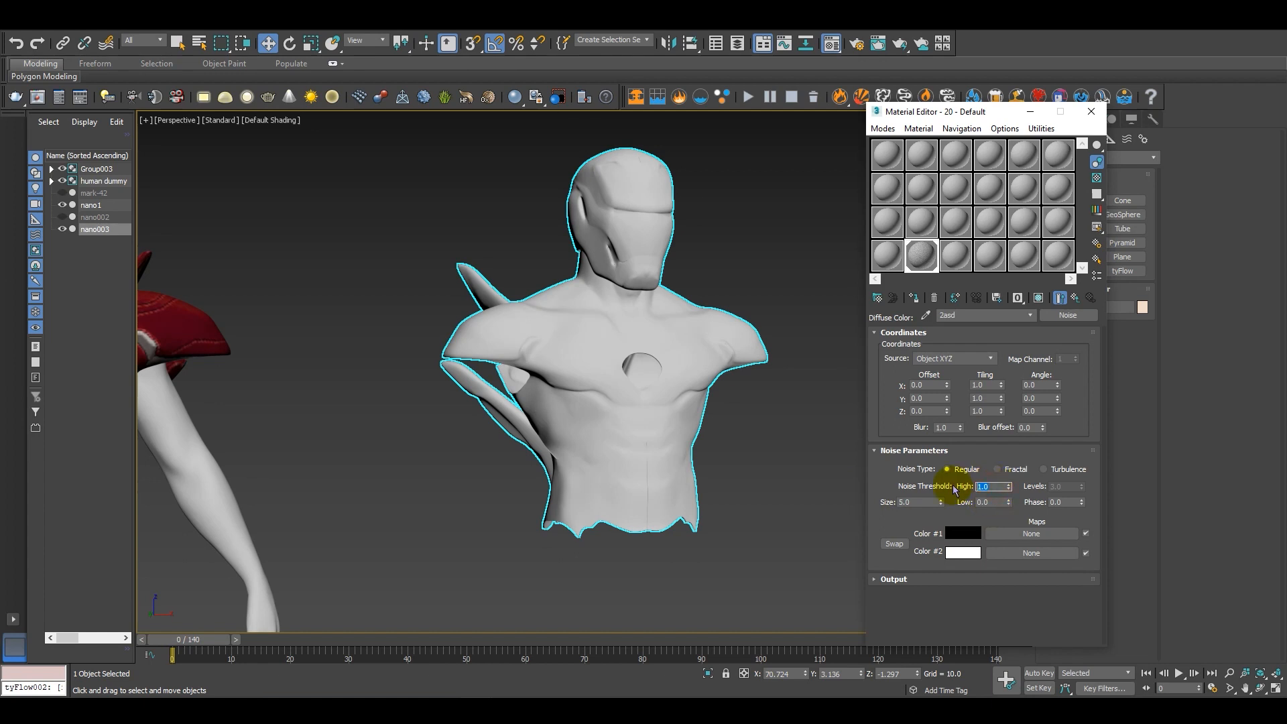
key("BackSpace")
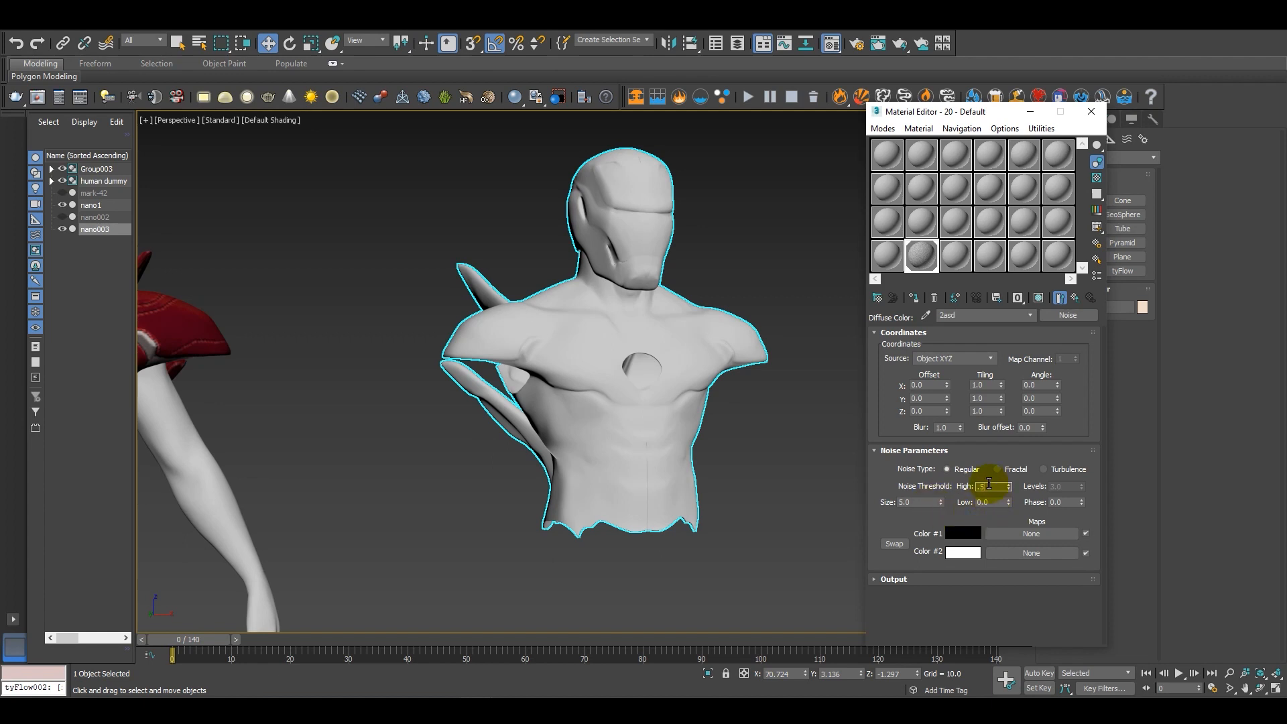
type("2")
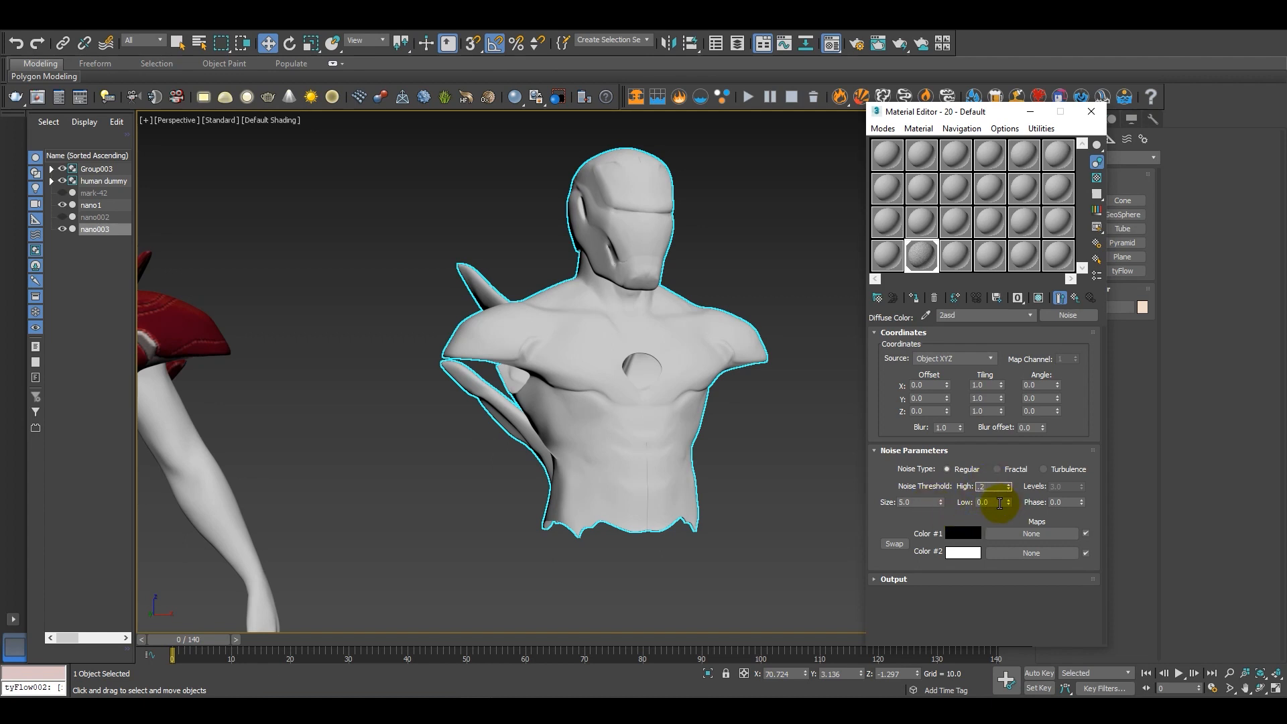
key("Tab")
type(".")
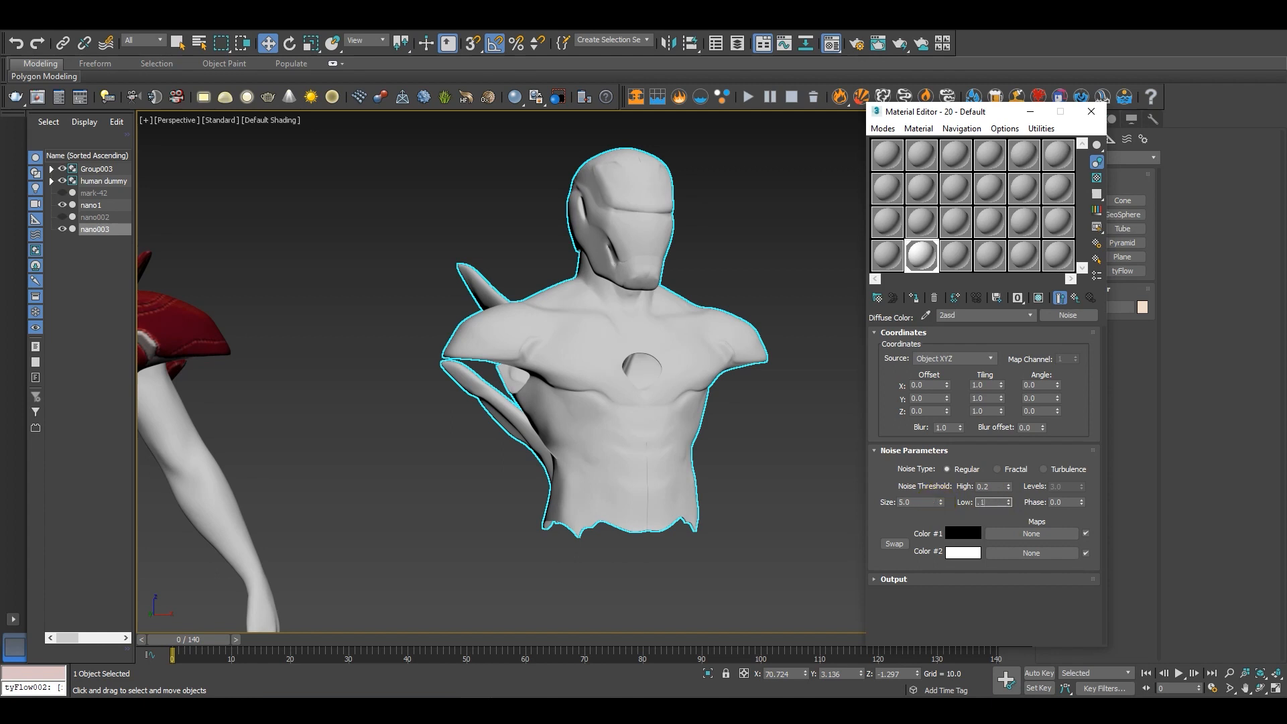
left_click(1017, 520)
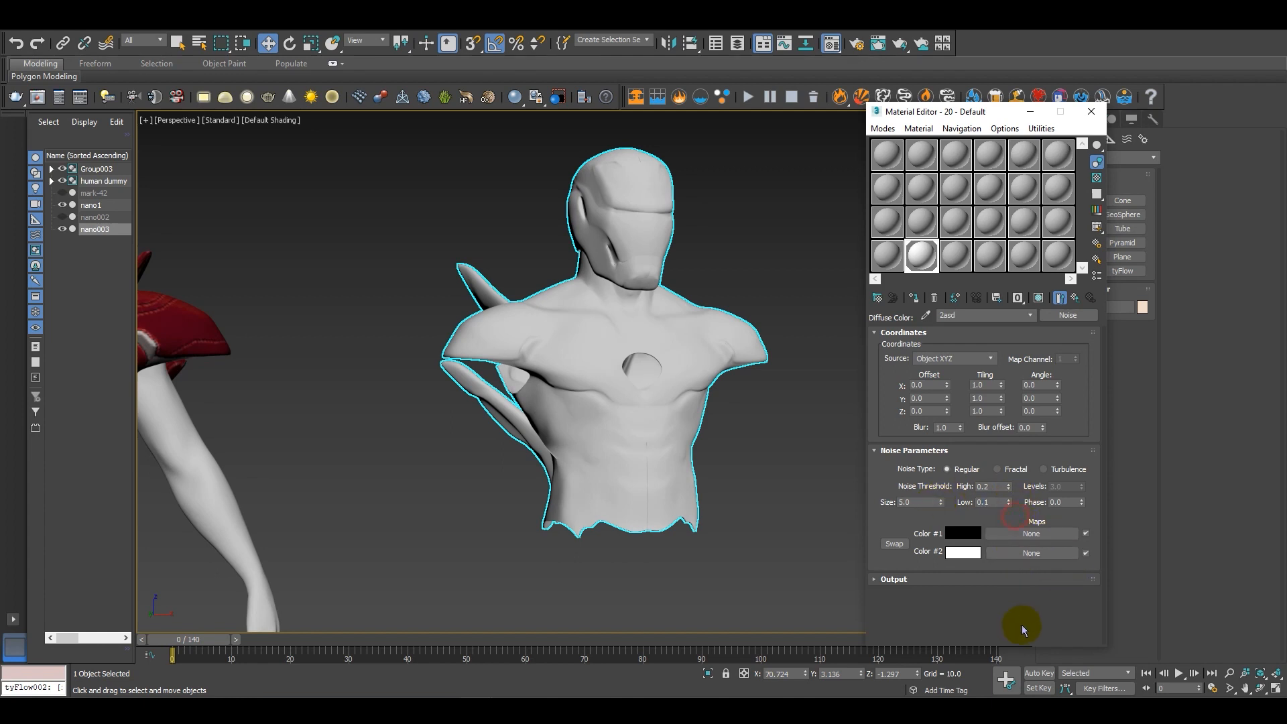
Animate the noise threshold with auto-keying at frame 80, raising High to 1.0 and increasing Low, and turn auto-keying off after previewing.
left_click(1053, 674)
left_click(637, 640)
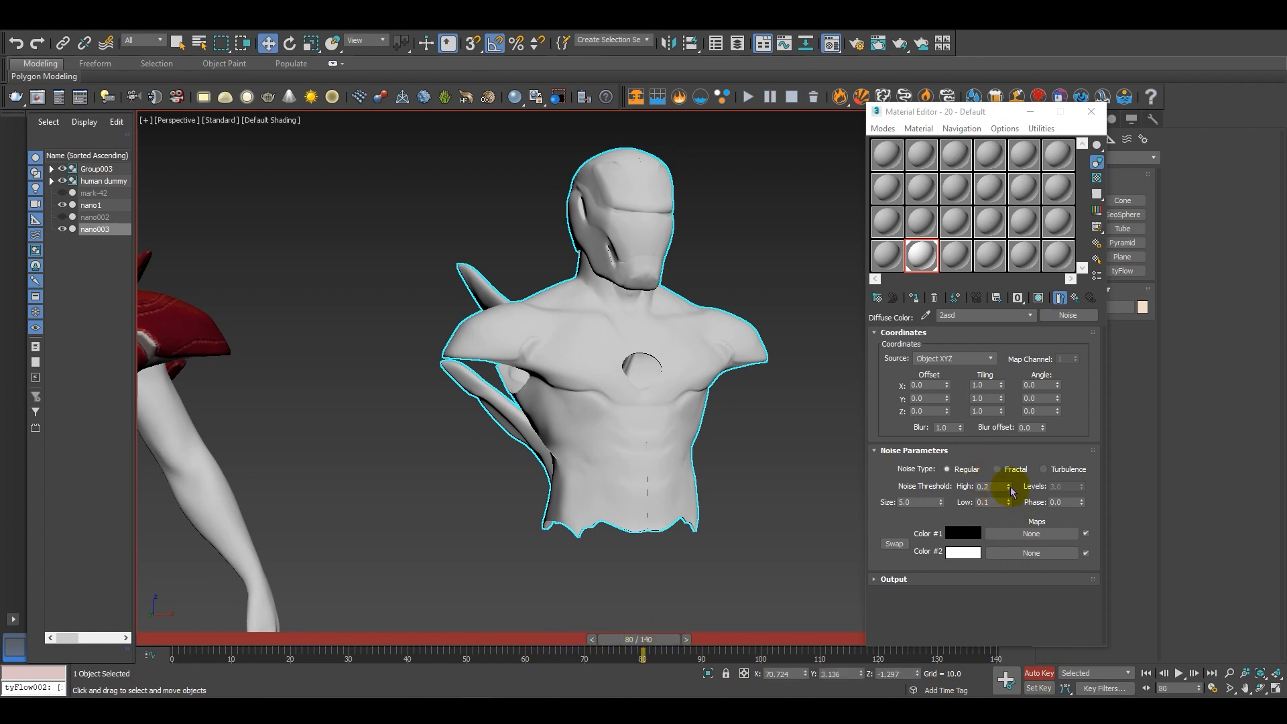
left_click_drag(1009, 487, 1016, 381)
mouse_move(1008, 502)
left_mouse_down()
mouse_move(1015, 382)
mouse_move(1011, 532)
mouse_move(1010, 503)
left_mouse_up()
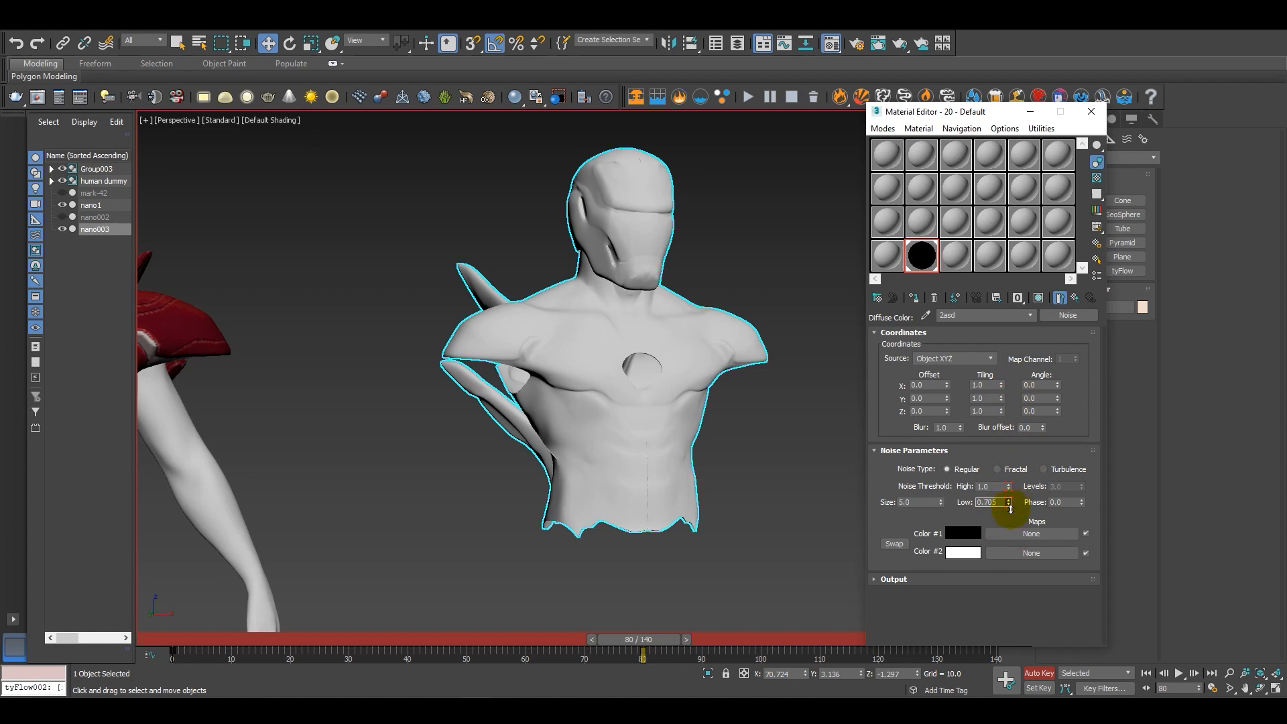
left_click_drag(1008, 526, 1009, 495)
left_click_drag(666, 640, 451, 611)
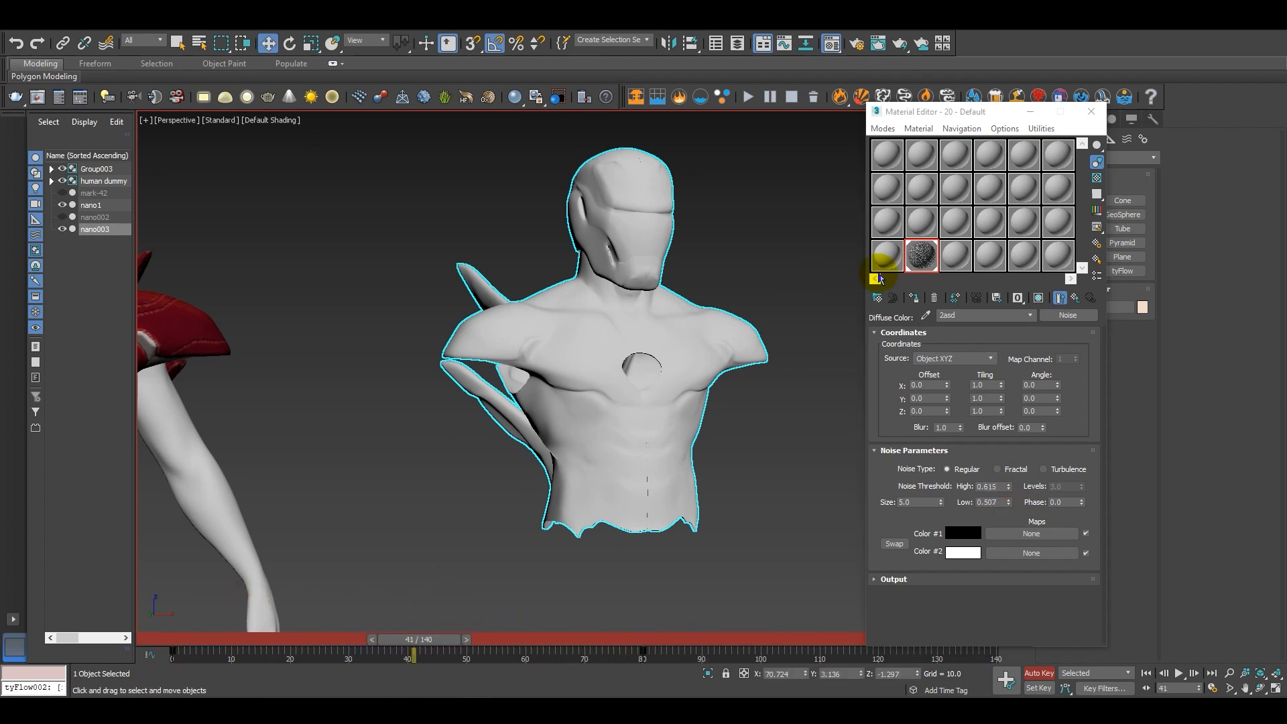
left_click(1034, 674)
Display the Noise map on the armour copy in the viewport and scrub the animation back to frame 2.
mouse_move(684, 443)
middle_mouse_down("alt")
mouse_move(631, 423)
mouse_move(612, 460)
mouse_move(661, 517)
mouse_move(637, 530)
middle_mouse_up("alt")
left_click(1038, 298)
left_click_drag(459, 639, 244, 588)
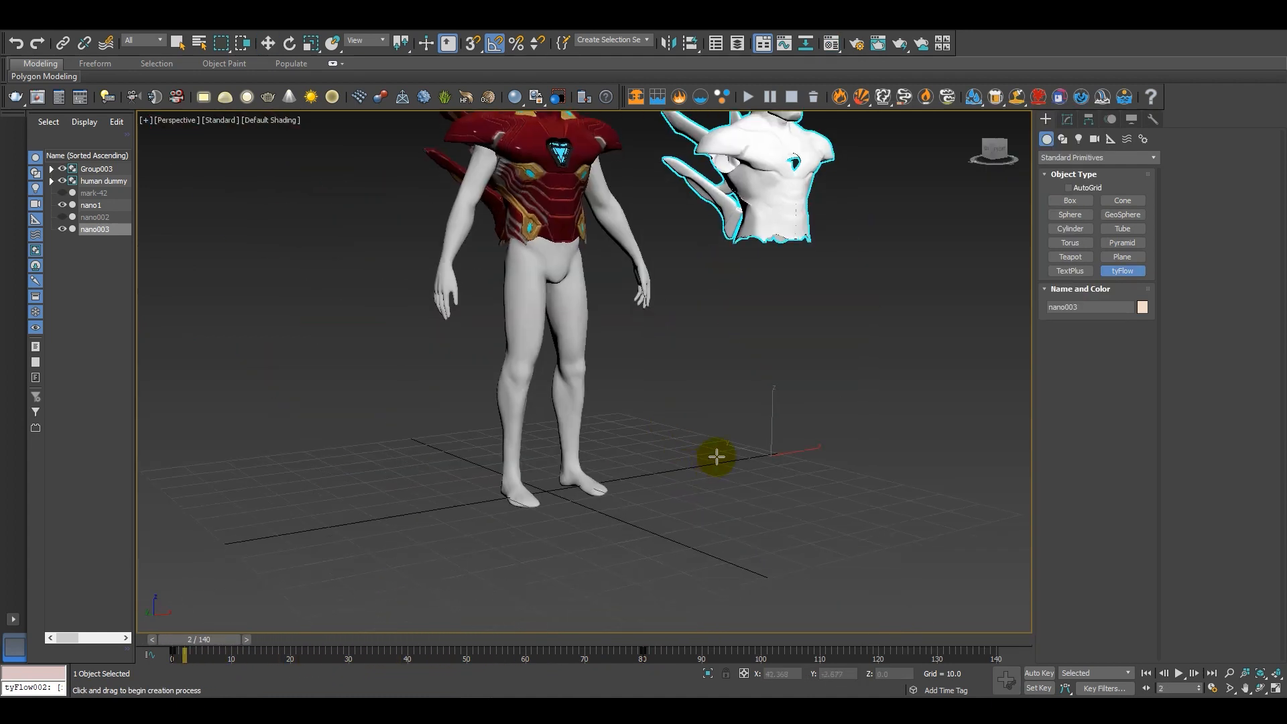
Create a tyFlow object on the ground grid near the figure and open its flow editor beside the model.
left_click(716, 456)
middle_click_drag(734, 407, 777, 510)
left_click(1067, 121)
left_click(1092, 329)
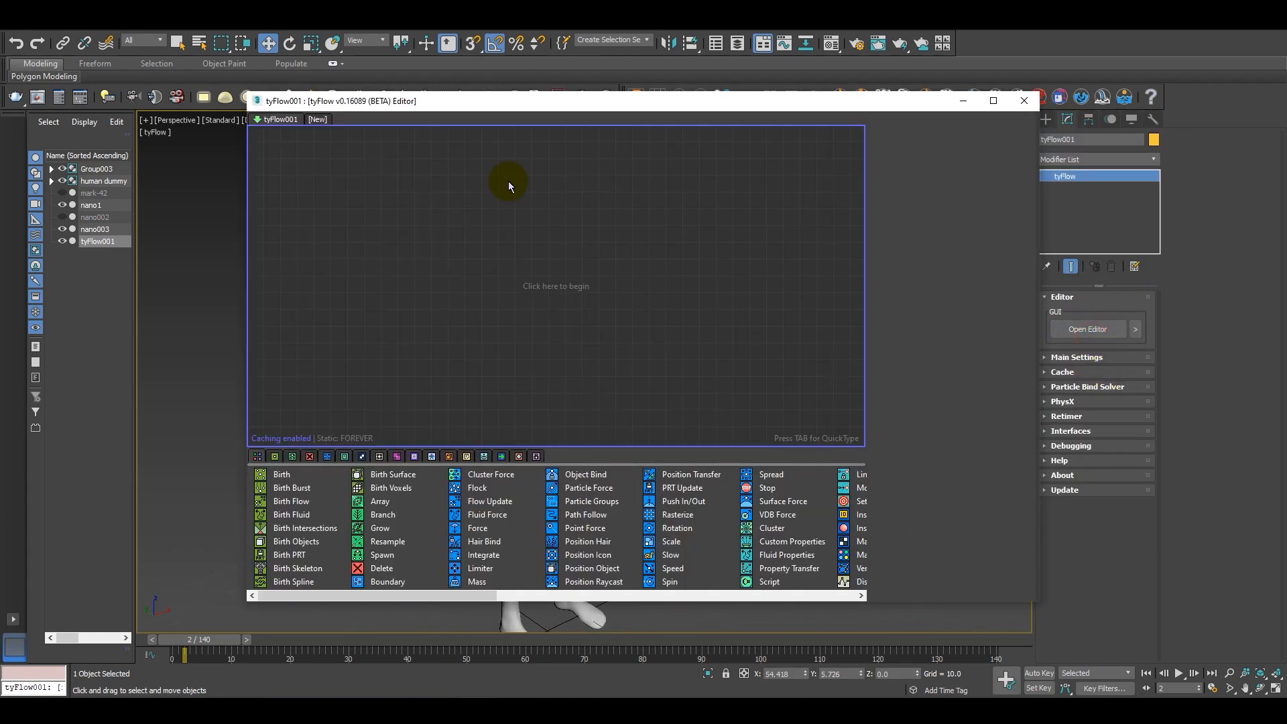
left_click_drag(529, 101, 726, 121)
Hide the nano1 armour so only the human dummy and the chest reactor remain in view.
middle_click_drag(276, 376, 326, 432)
scroll(349, 315, "up", 3)
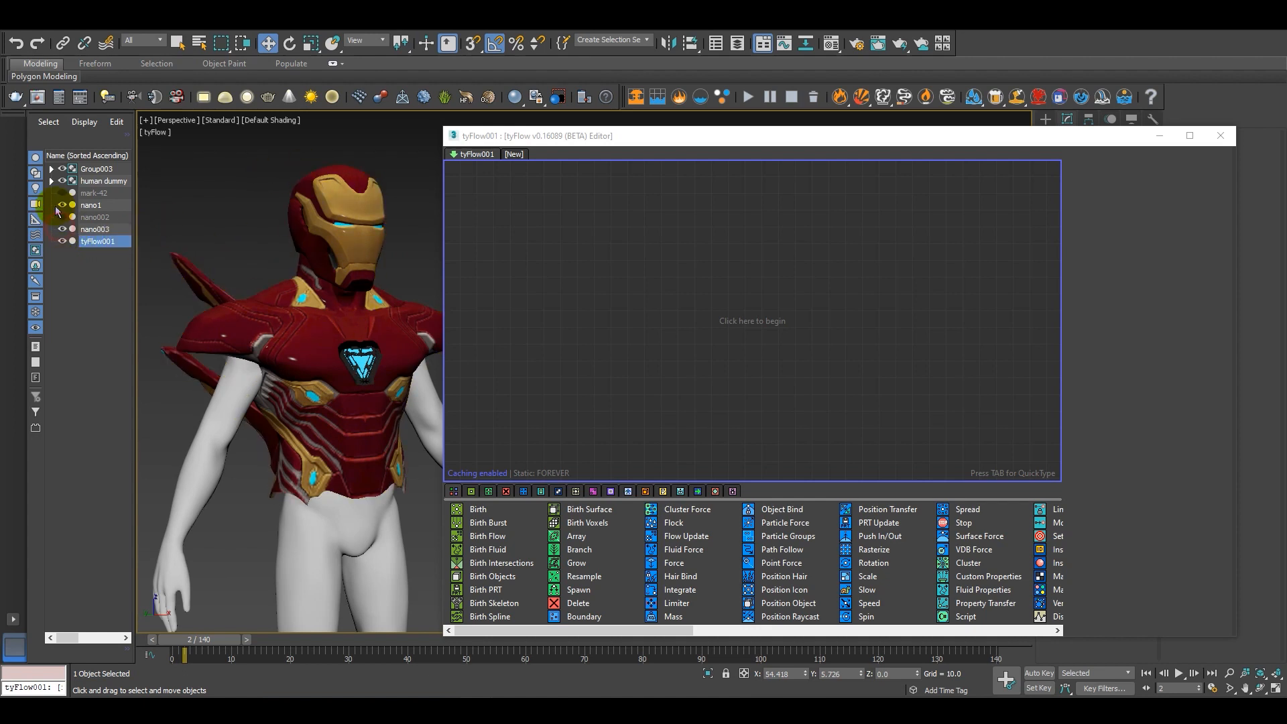
left_click(58, 211)
left_click(62, 204)
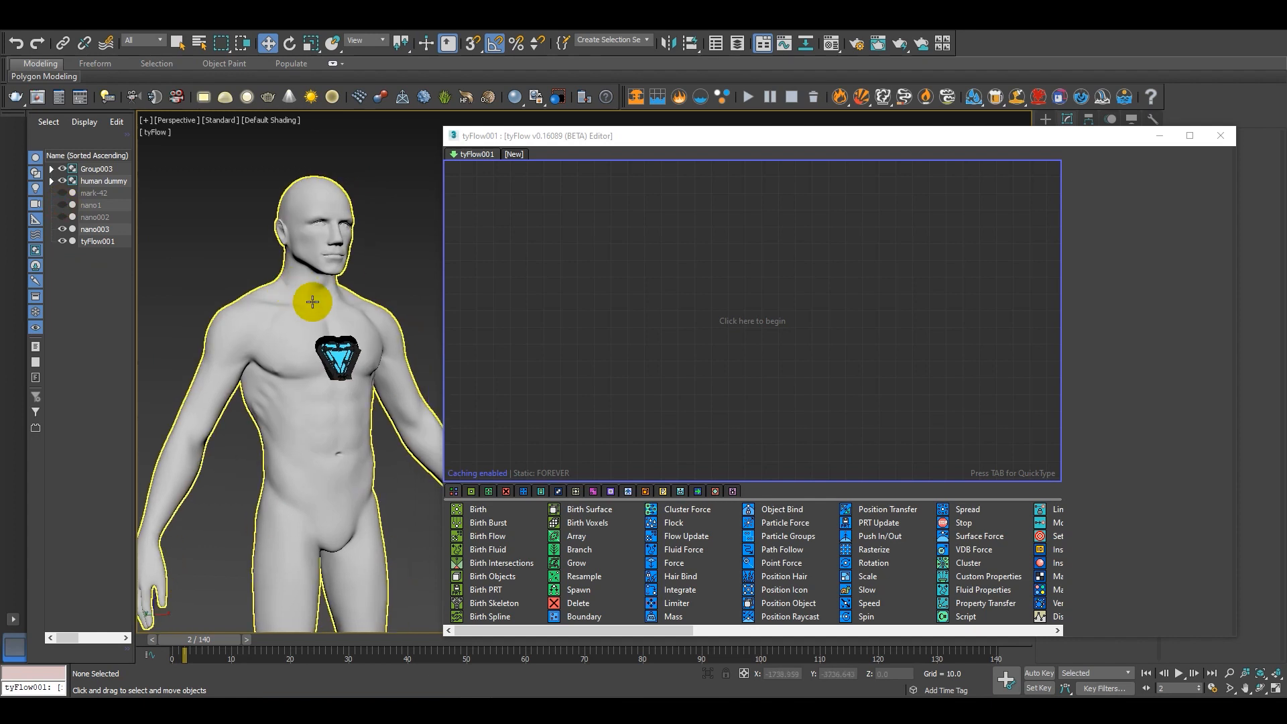
Add a Birth operator as a new event in the flow and set its end frame to 0.
left_click_drag(478, 514, 720, 149)
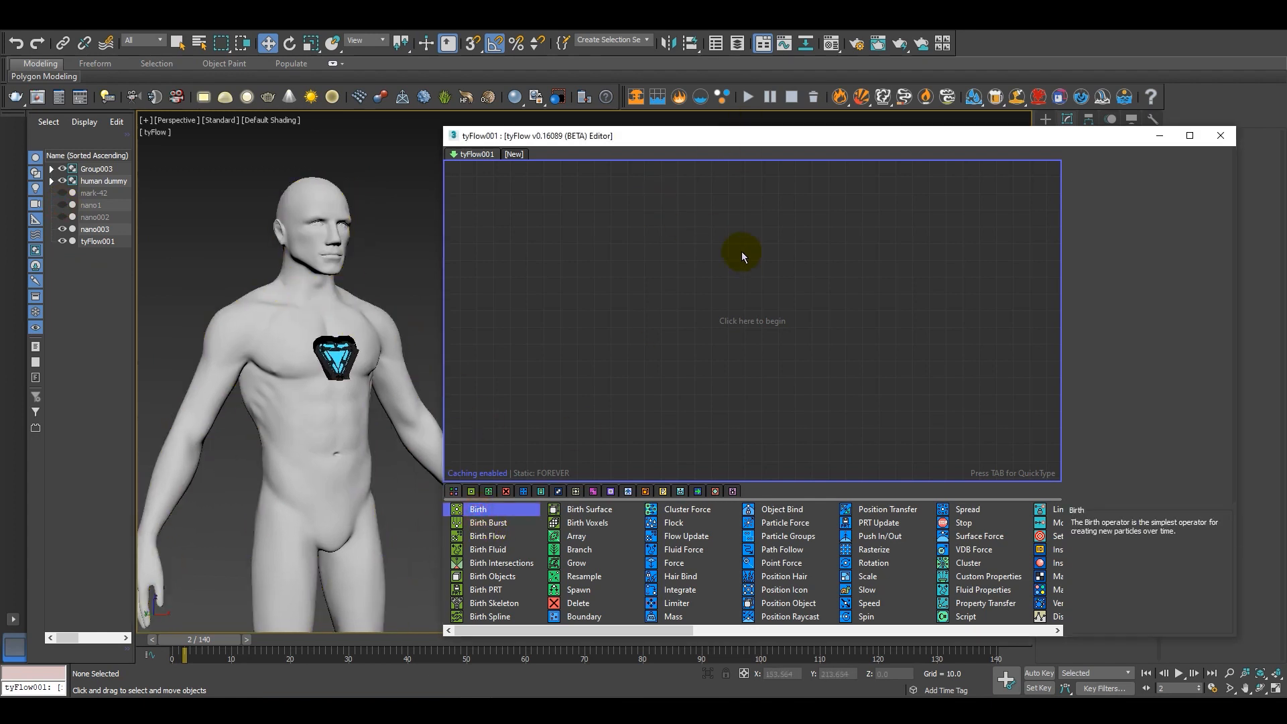
left_click_drag(745, 257, 740, 255)
left_click(1172, 195)
type("0")
left_click(1178, 209)
Enter a Birth total of 300000 particles, and reduce it to 30000.
left_click_drag(1186, 215, 1108, 219)
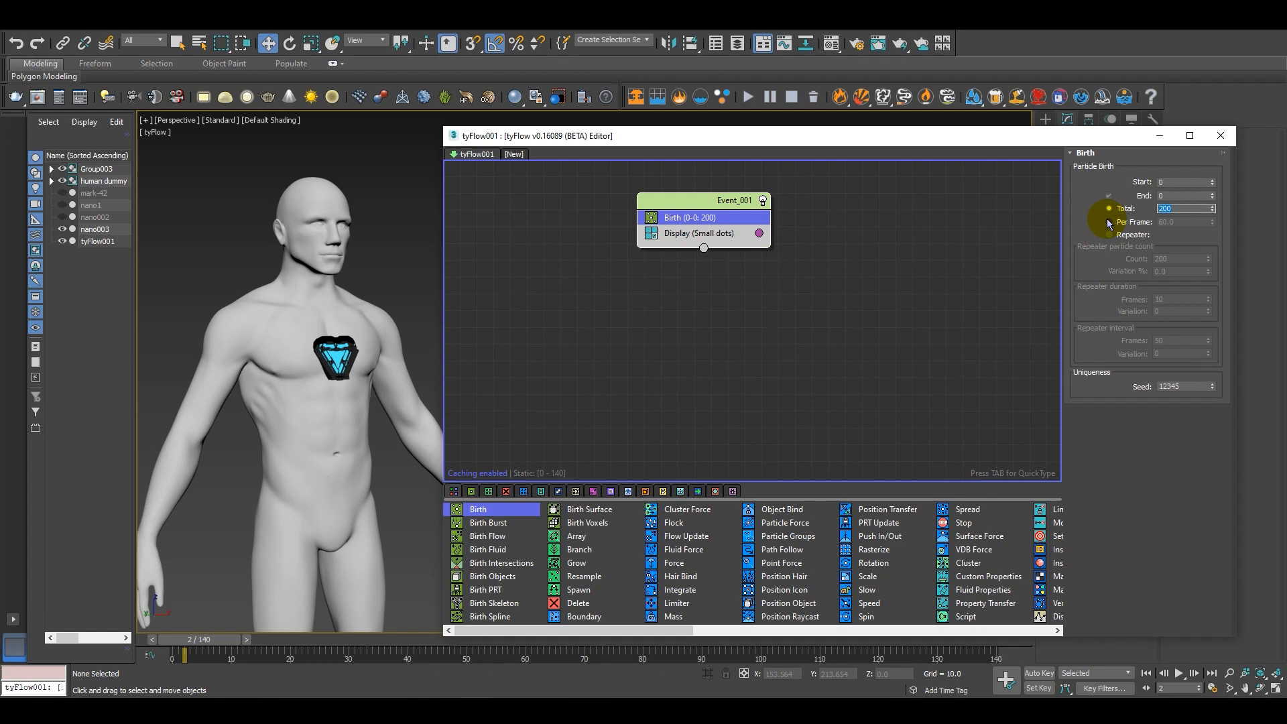
type("300000")
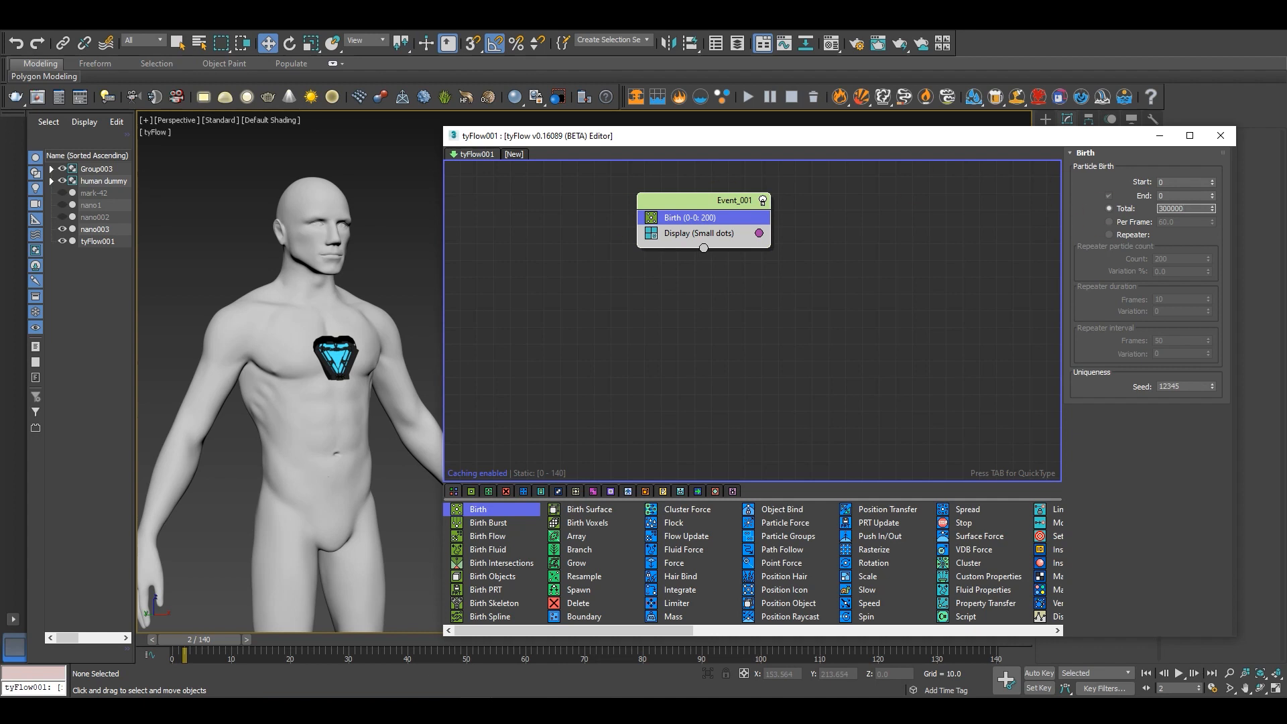
key("Return")
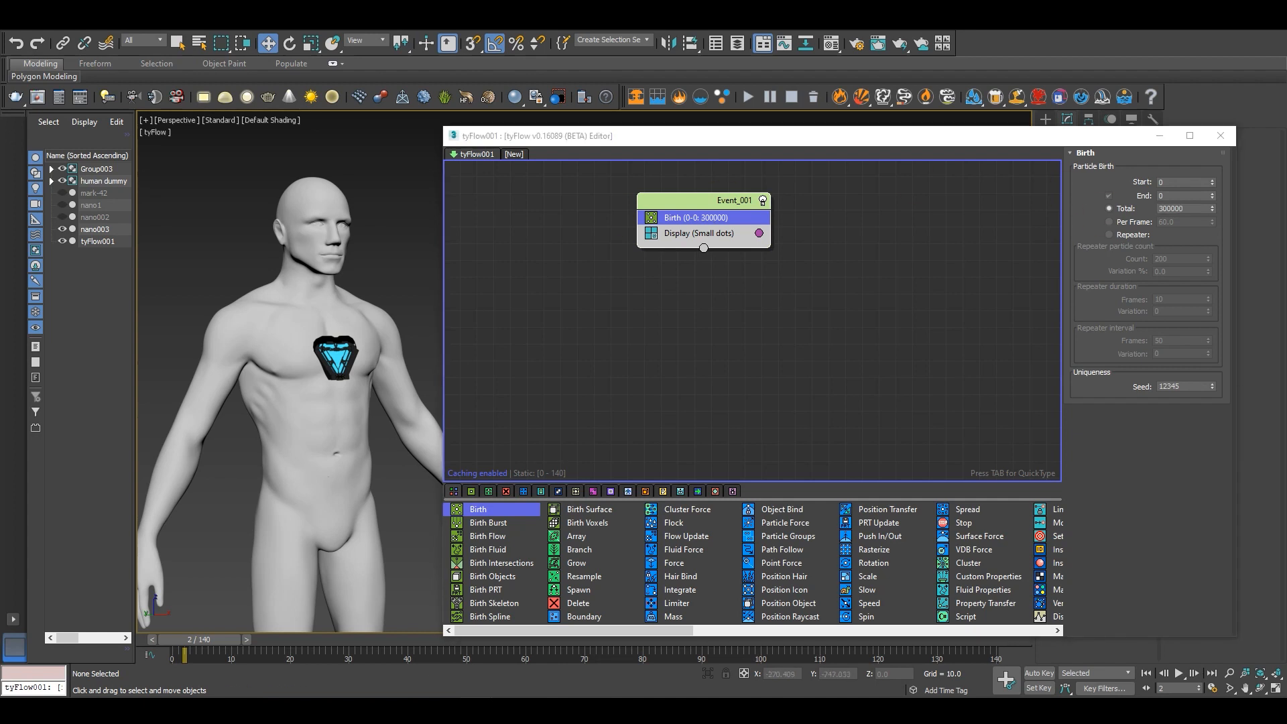
double_click(1194, 207)
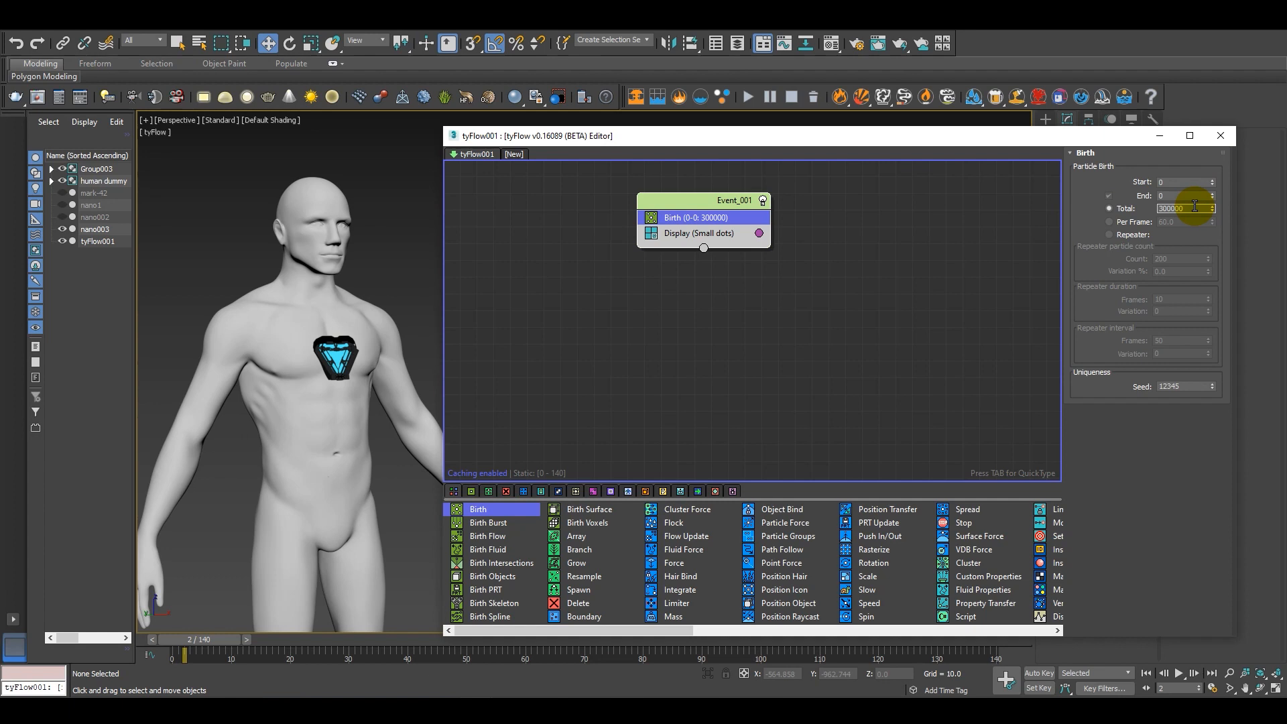
left_click(1176, 497)
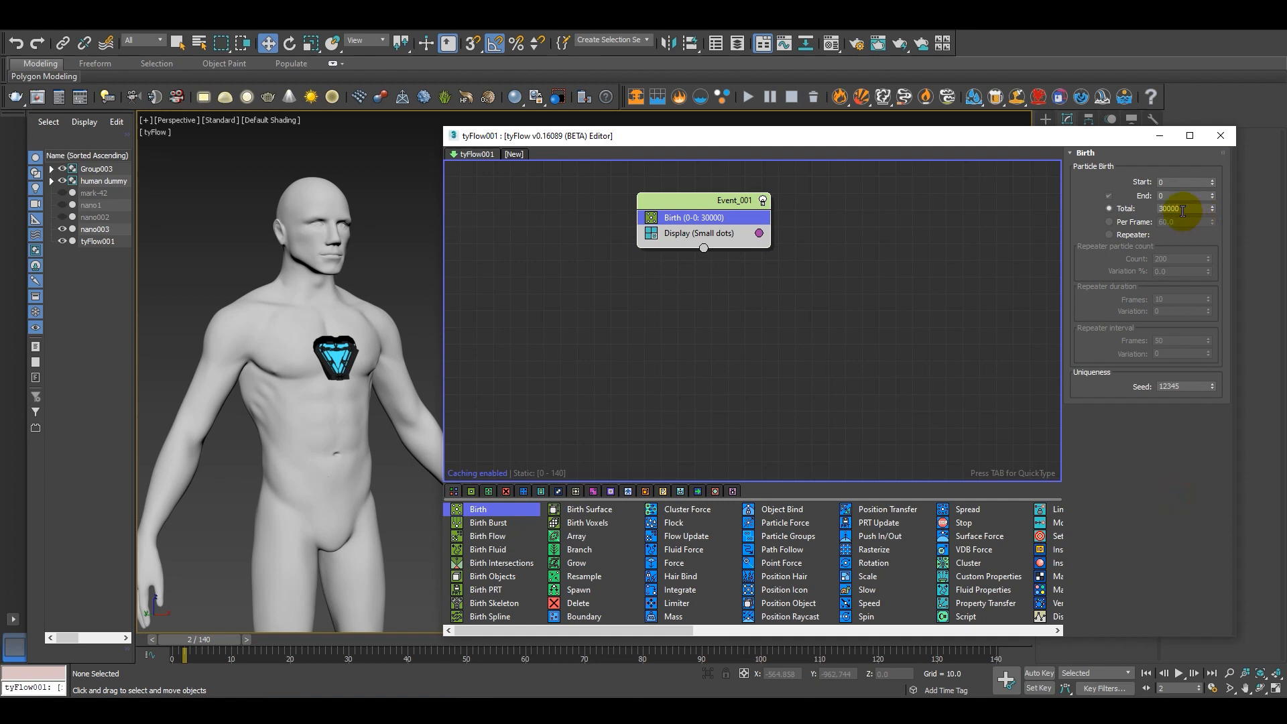
left_click(878, 184)
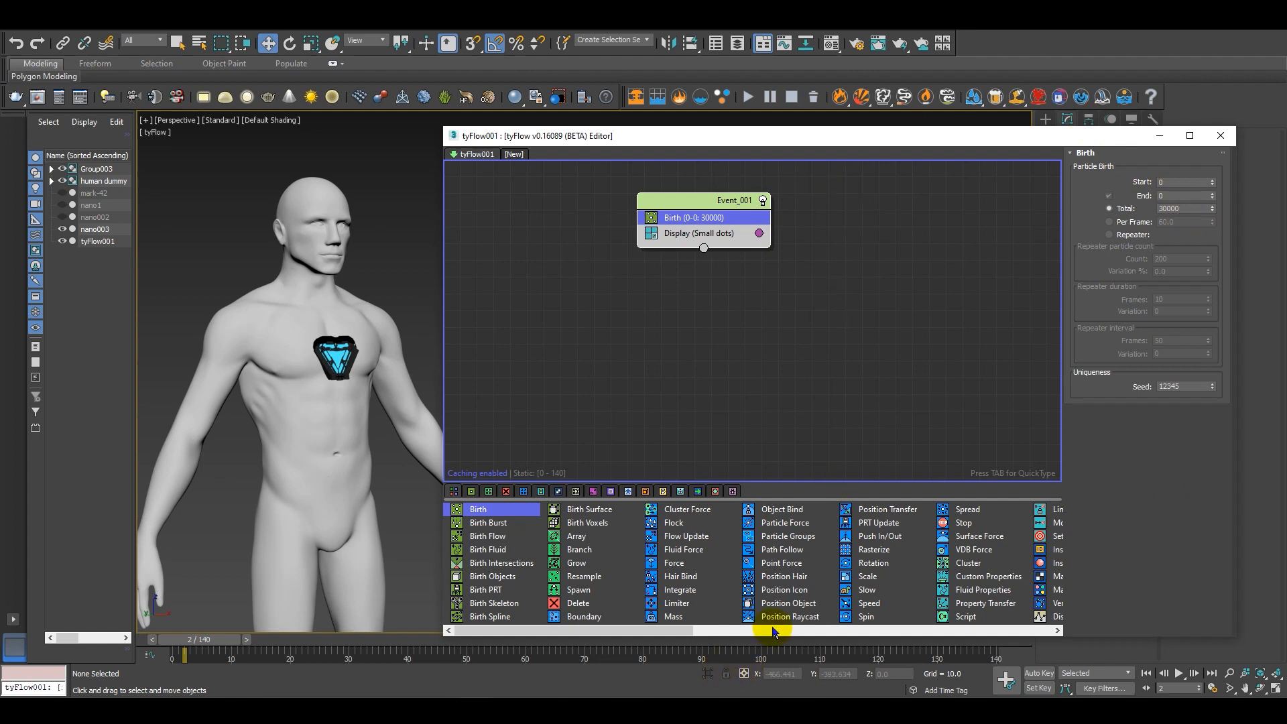
Add a Position Object operator below Birth in Event_001 and pick nano1 as its emitter object.
left_click_drag(789, 604, 714, 230)
middle_click_drag(301, 391, 331, 403)
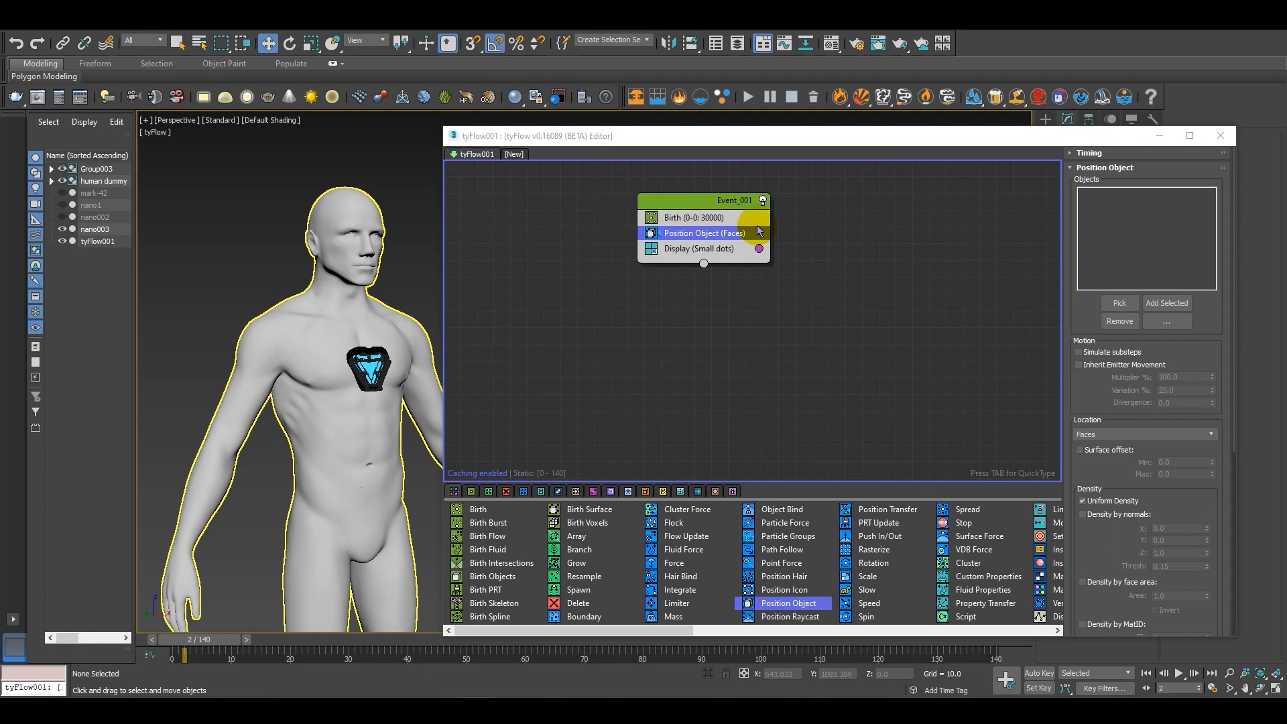
left_click(1126, 303)
left_click(92, 206)
middle_click_drag(282, 435, 301, 460, "alt")
scroll(281, 368, "up", 3)
middle_click_drag(281, 368, 300, 419)
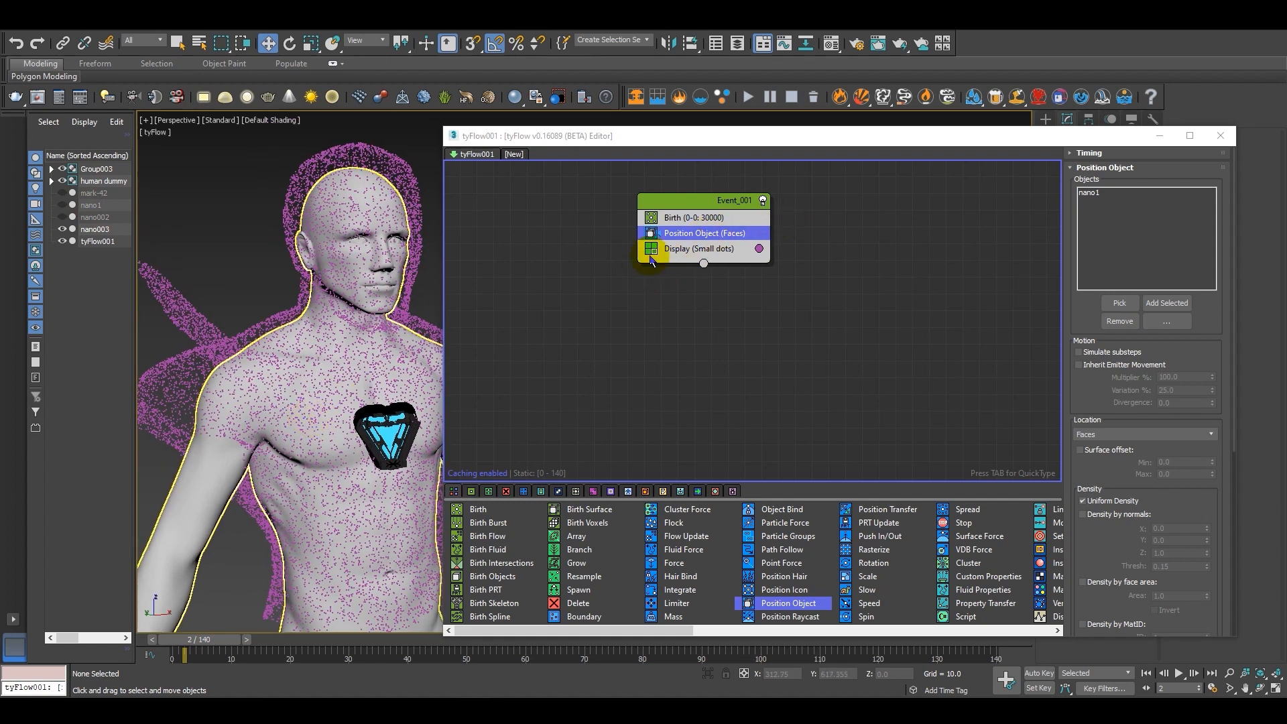
Add a Surface Test operator below Position Object in Event_001.
left_click(684, 203)
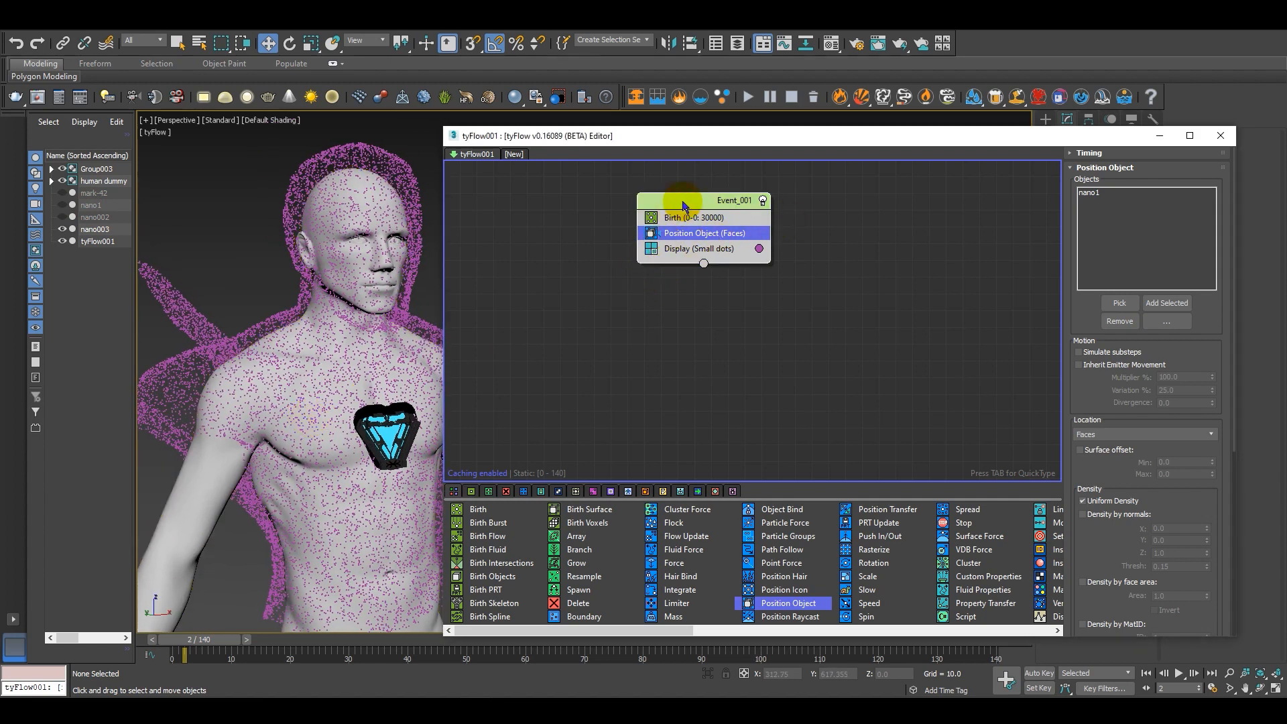
key("Tab")
type("su")
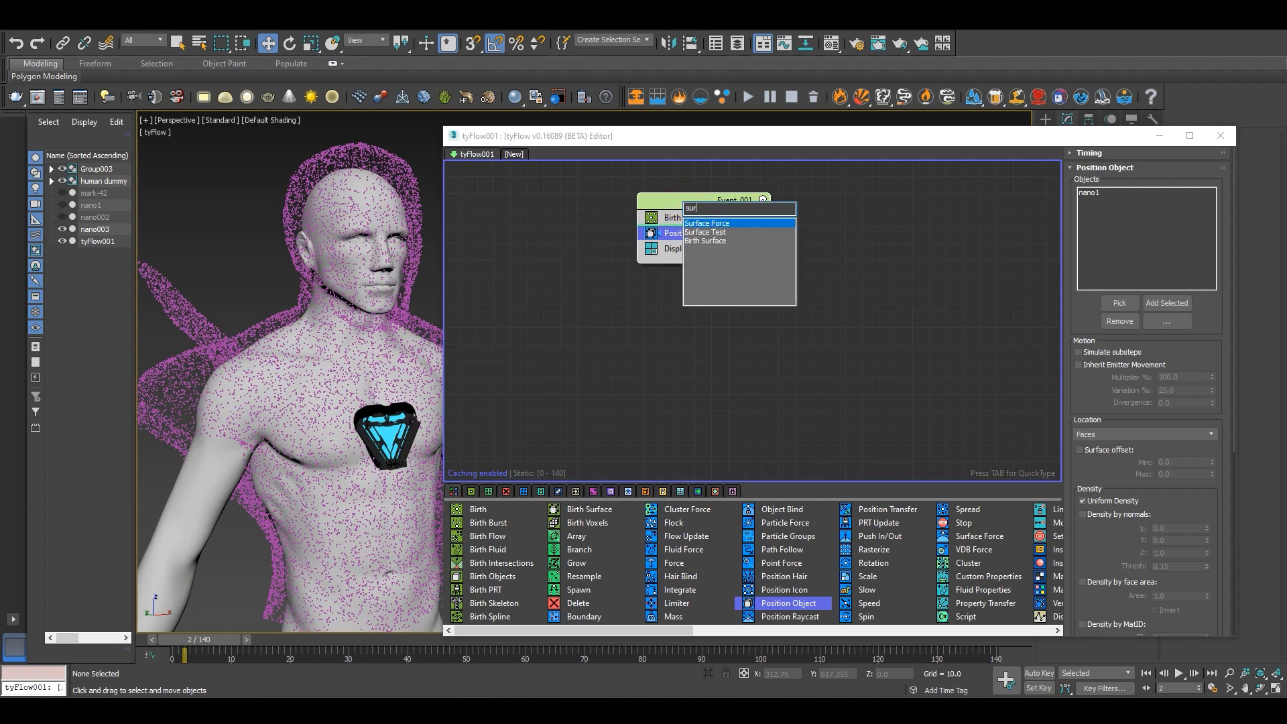
key("Down")
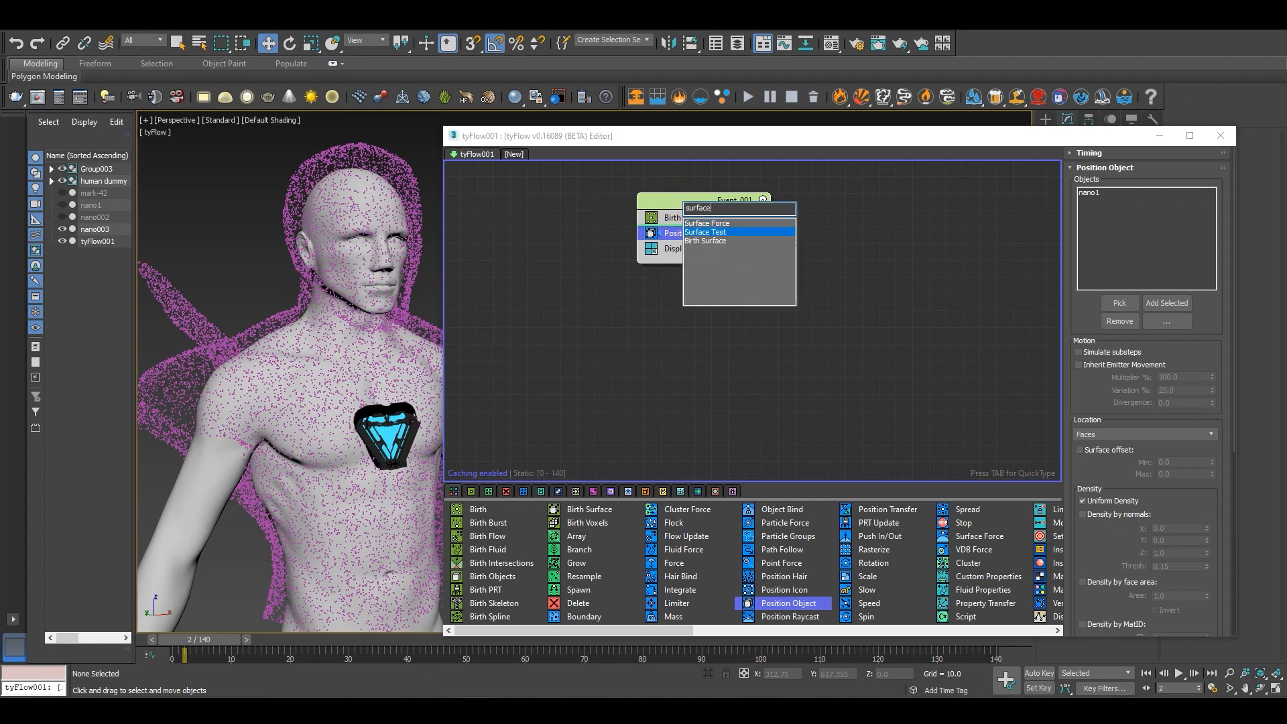
key("Return")
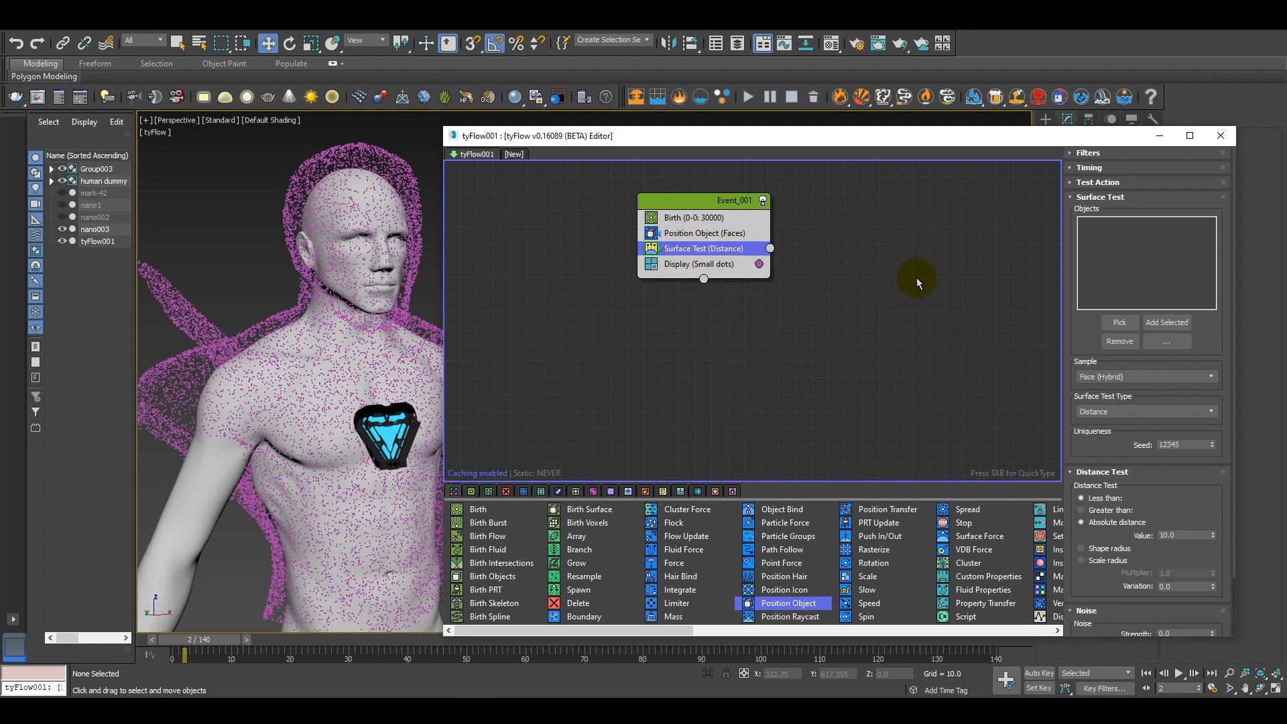
Set the Surface Test's test type to Texture.
scroll(1093, 288, "down", 2)
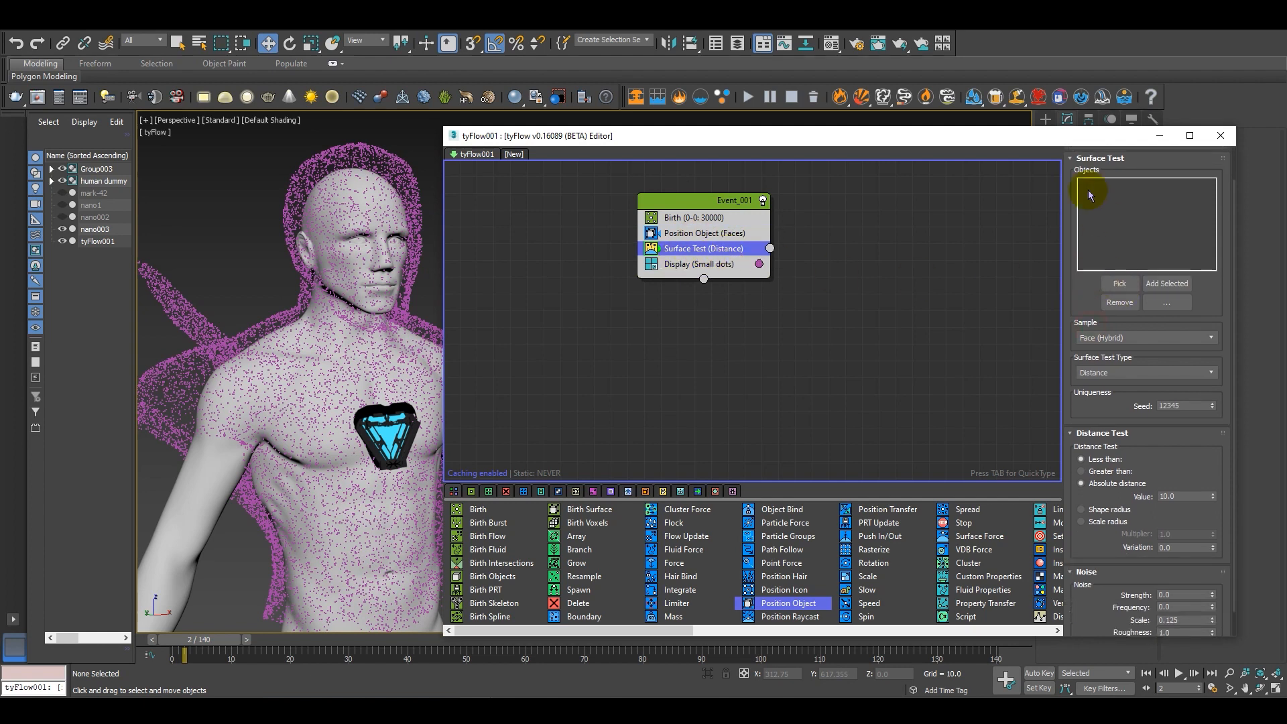
middle_click_drag(412, 425, 399, 421)
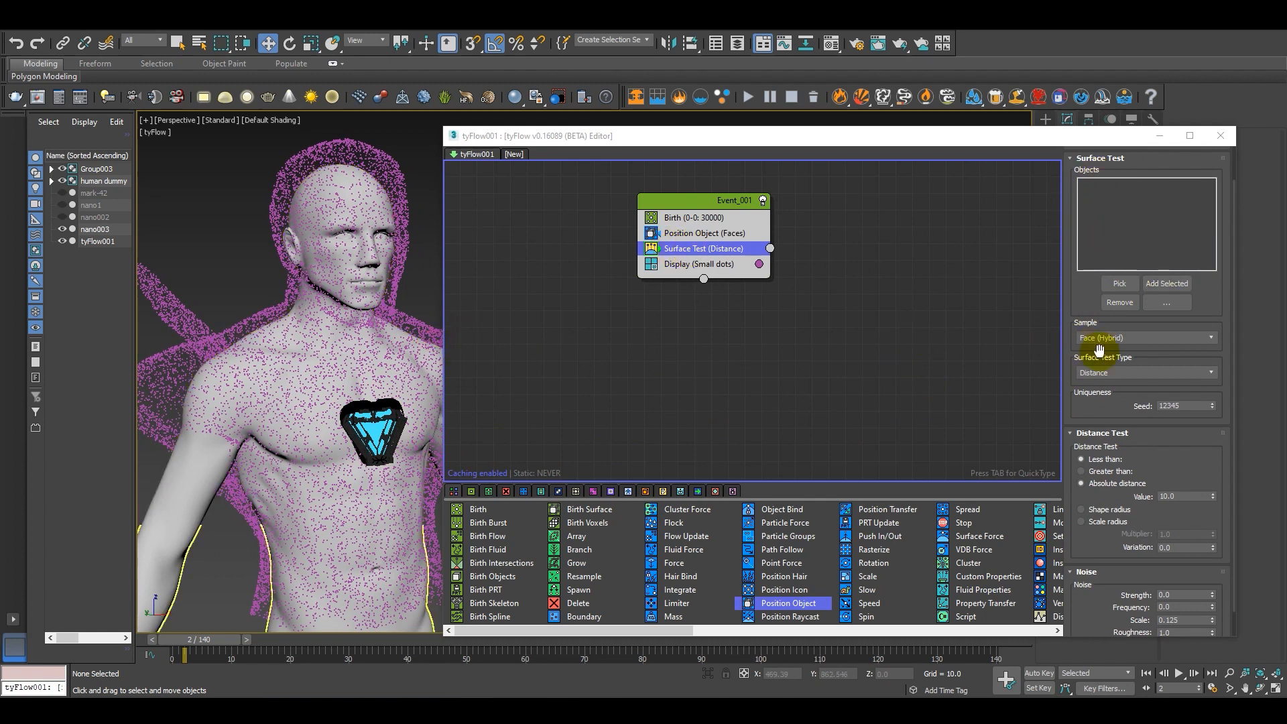
scroll(1099, 315, "down", 1)
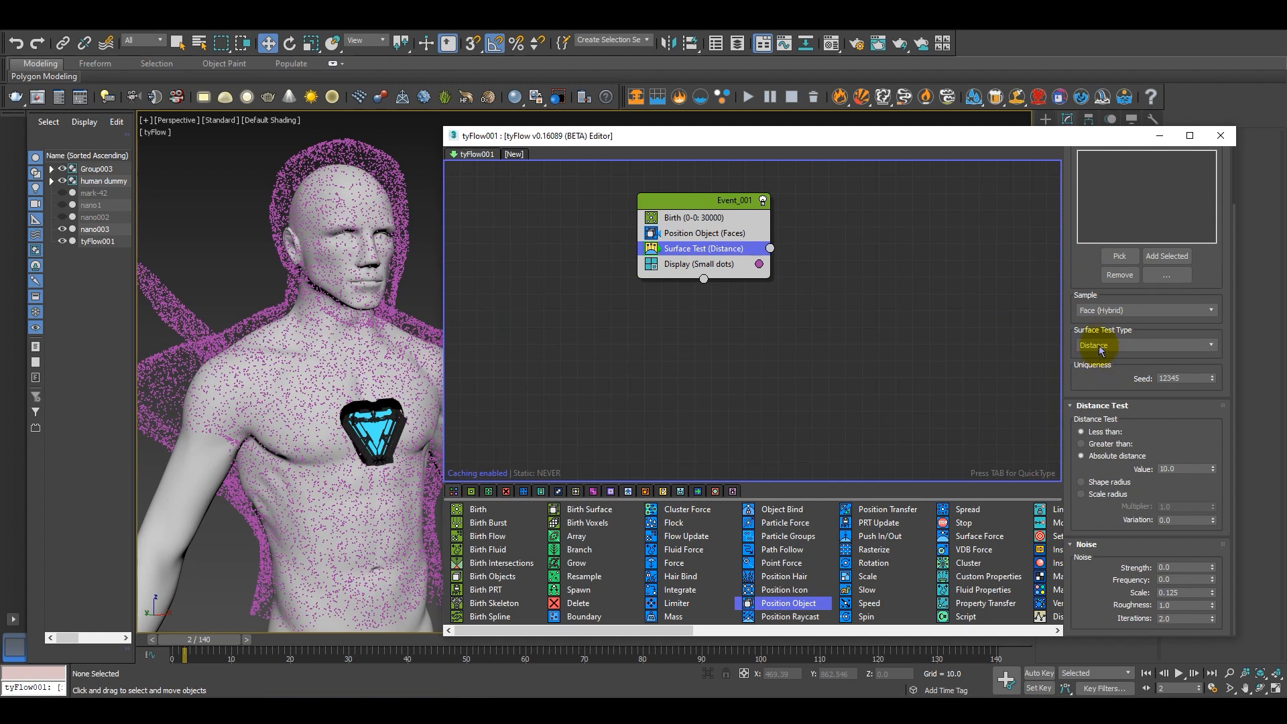
left_click(1126, 344)
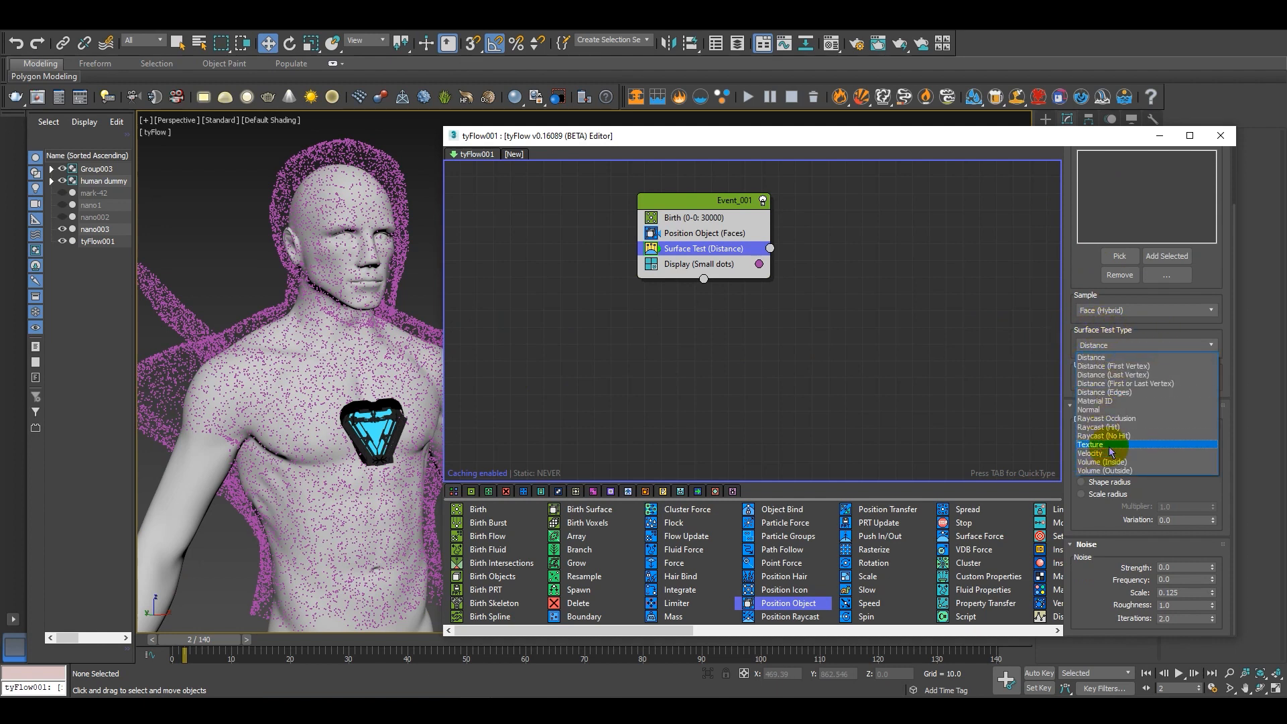
left_click(1097, 446)
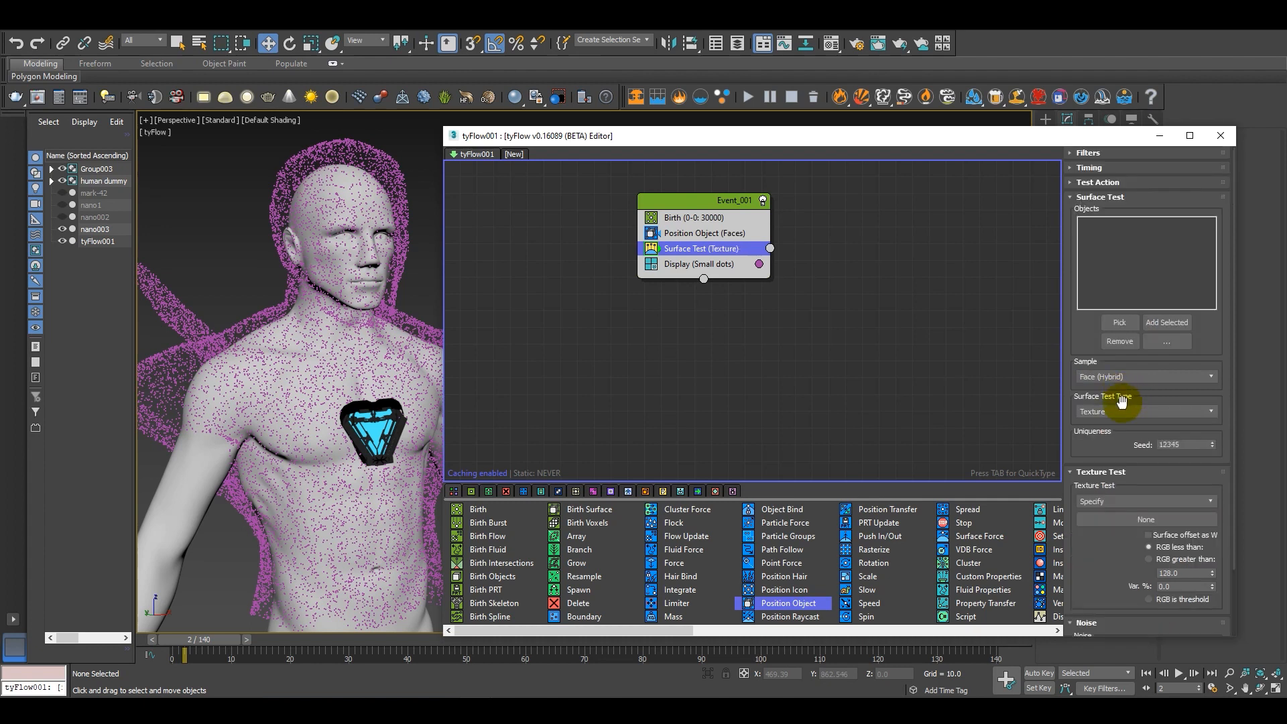
Move the Display operator out of Event_001 into a new event and connect the Surface Test output to it.
scroll(1109, 440, "down", 2)
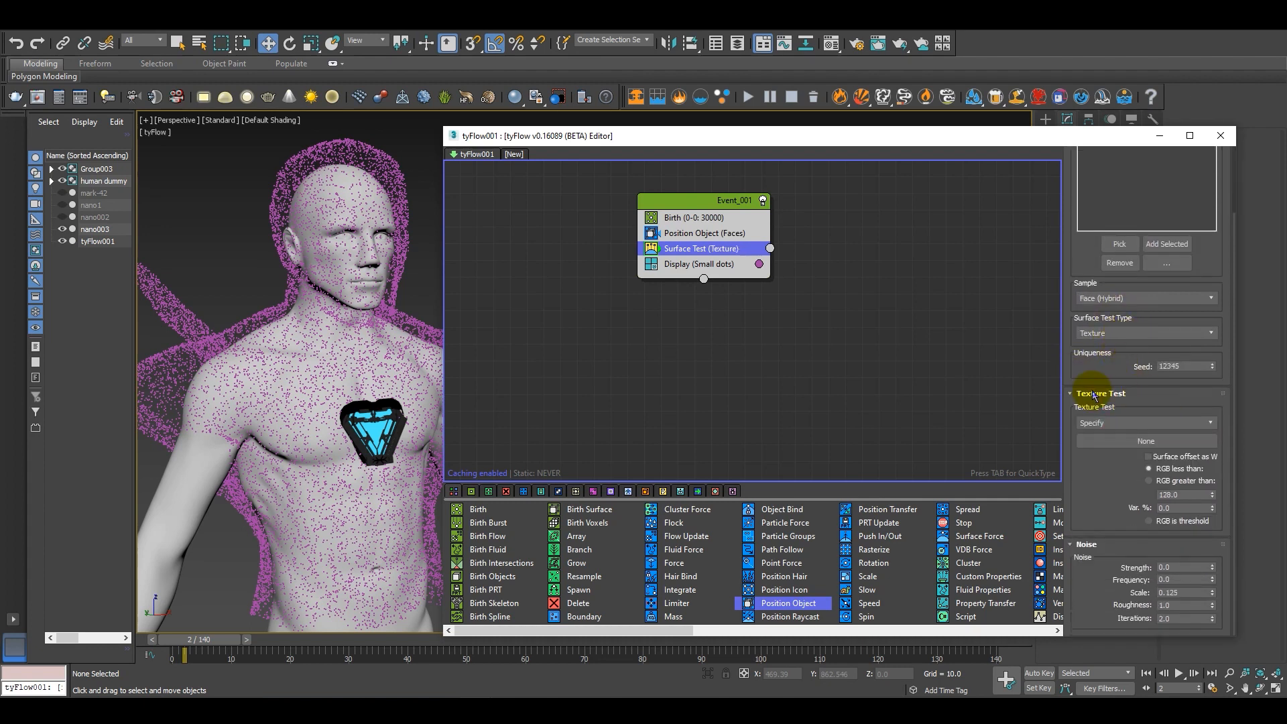
left_click_drag(690, 267, 856, 311)
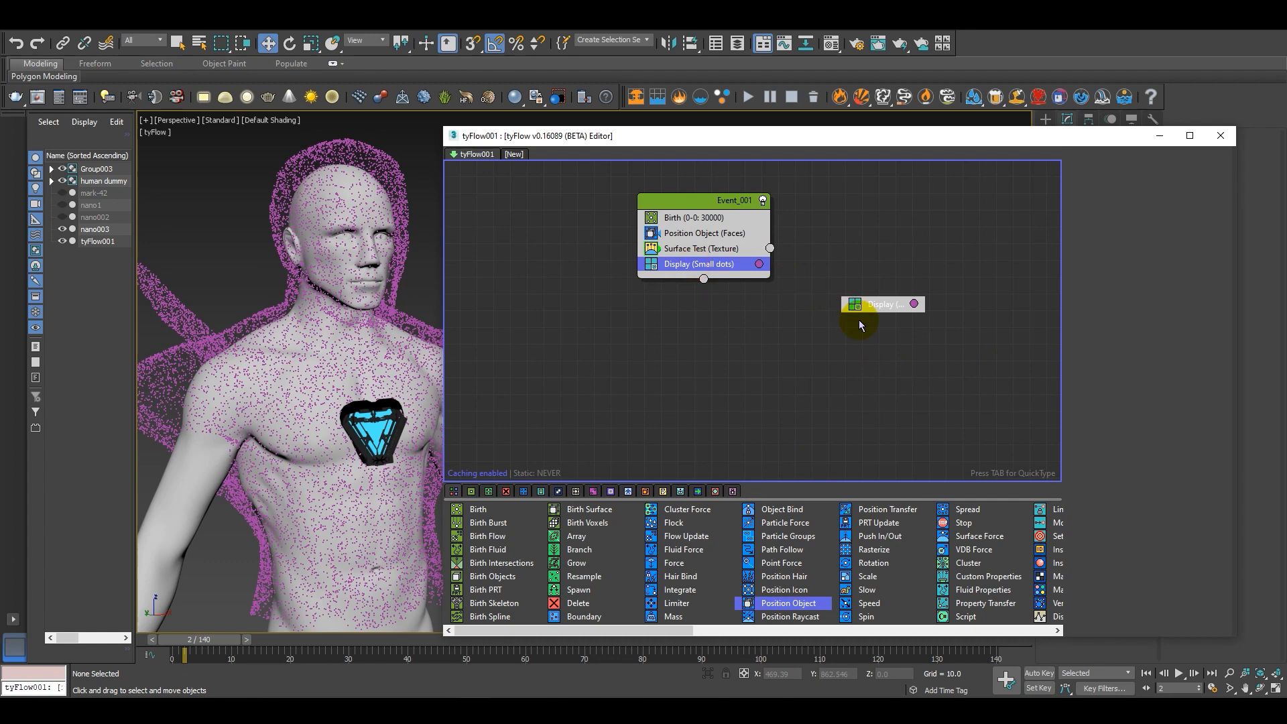
left_click_drag(769, 248, 860, 299)
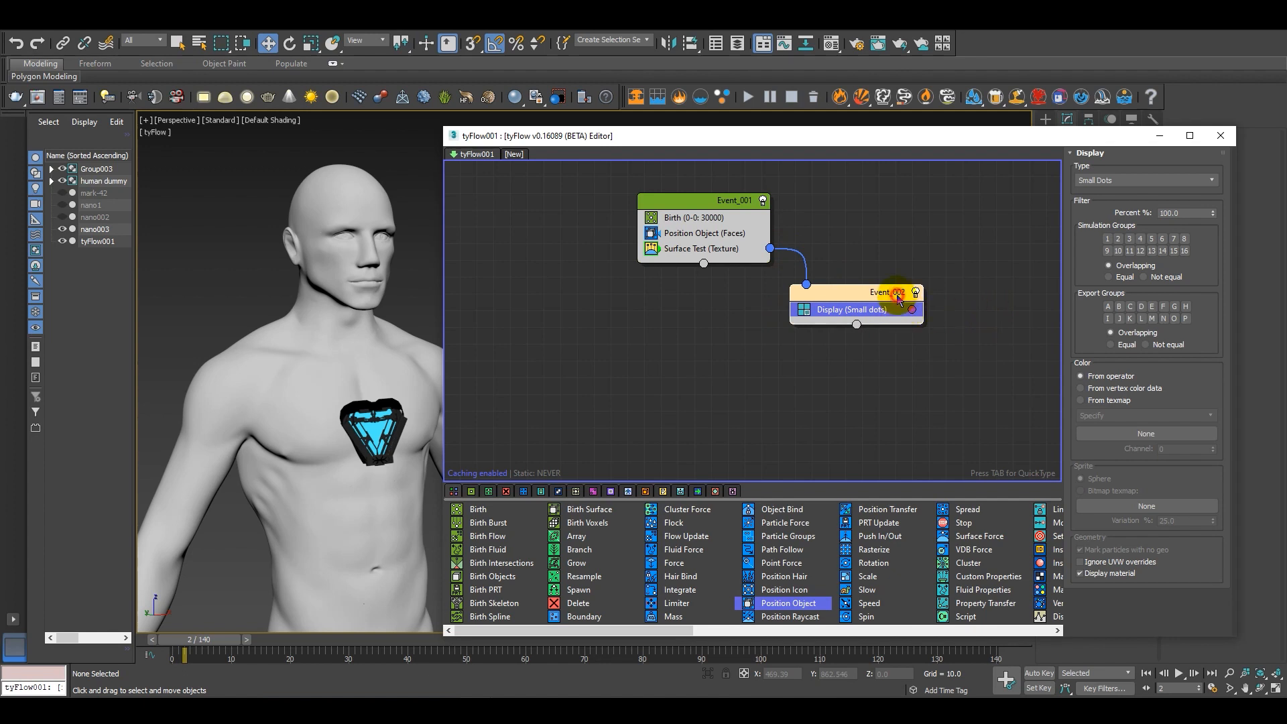
Add a Shape operator above Display in Event_002.
key("Tab")
type("sha")
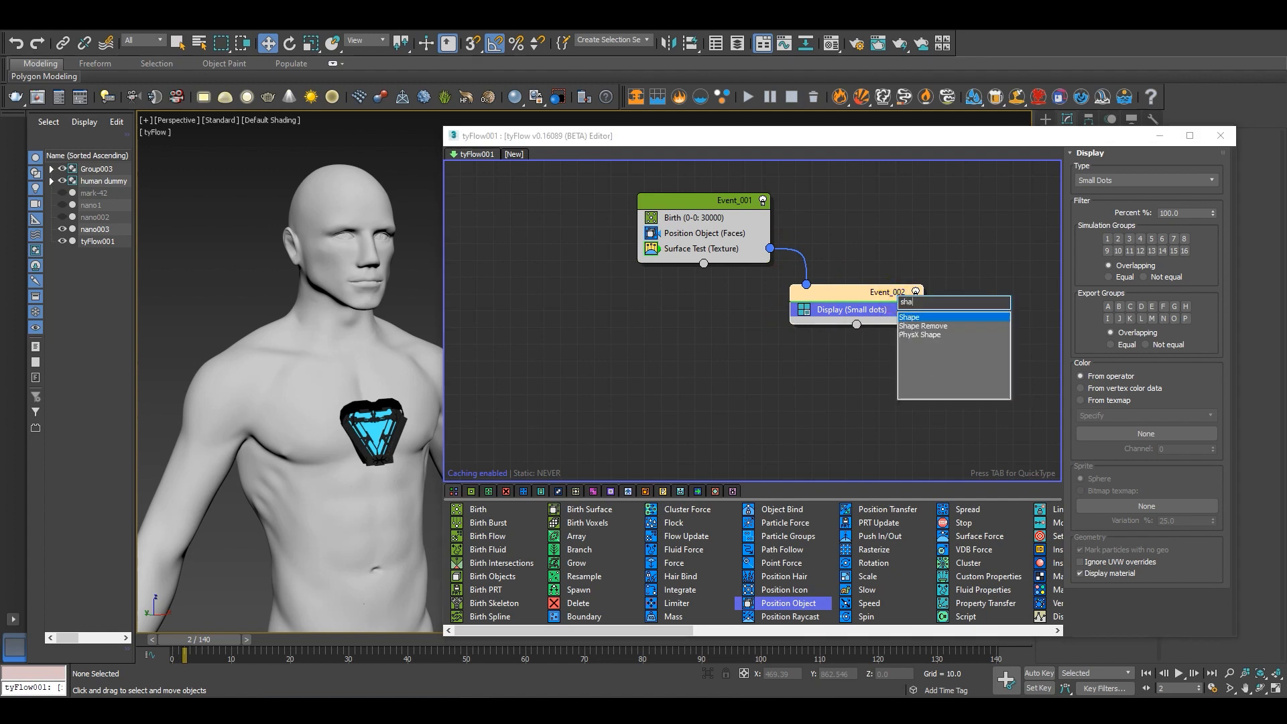
key("Return")
left_click(899, 299)
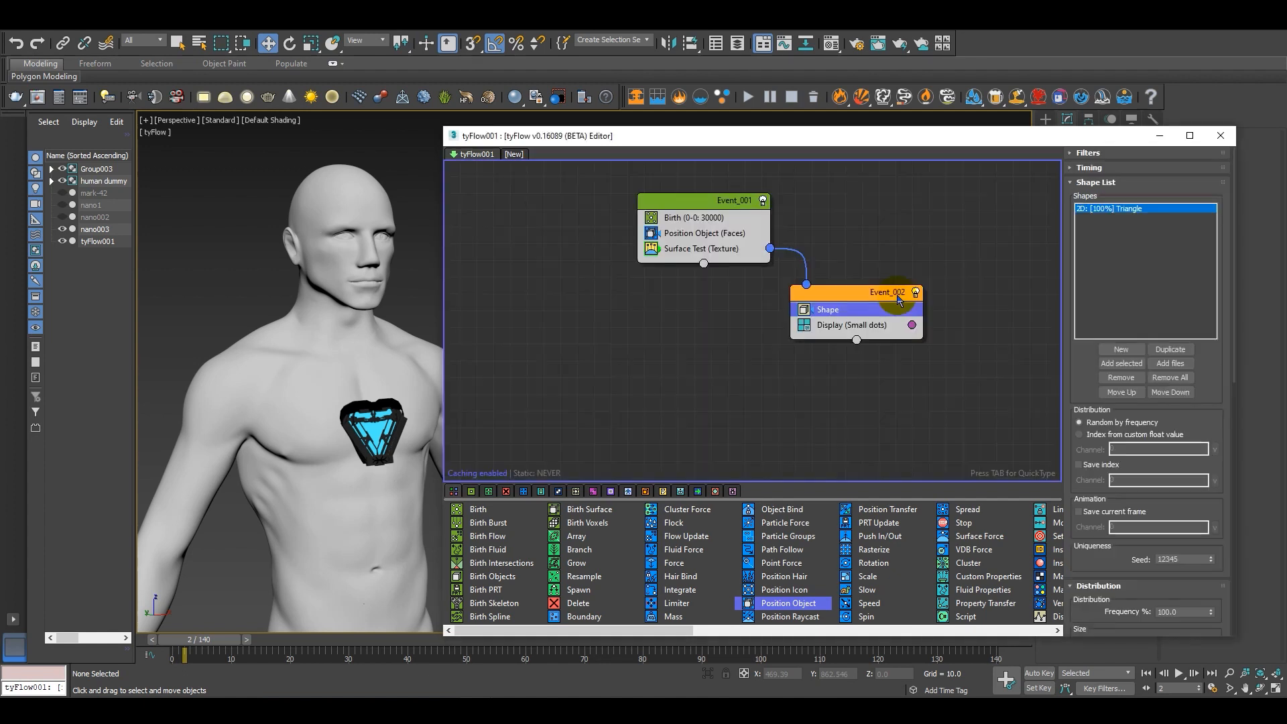
Change the Shape operator's mesh from the 2D type to a 3D Cube.
scroll(1086, 396, "down", 5)
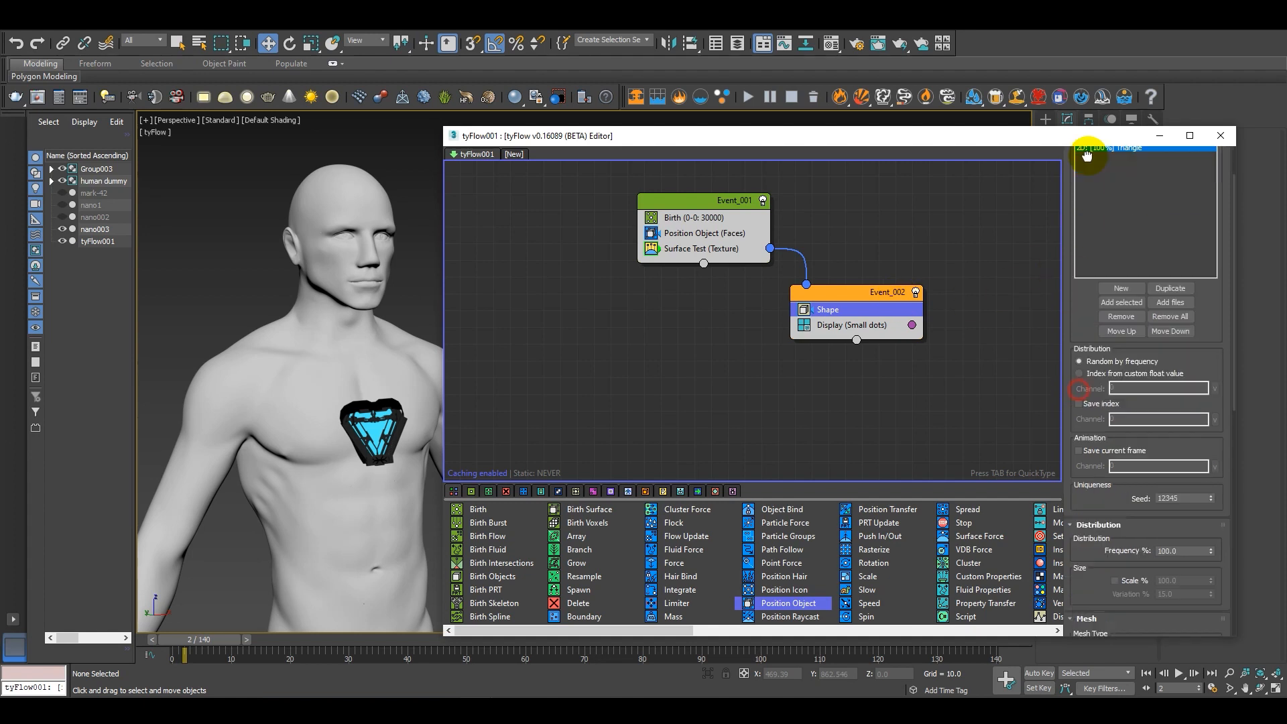
left_click_drag(1087, 403, 1090, 290)
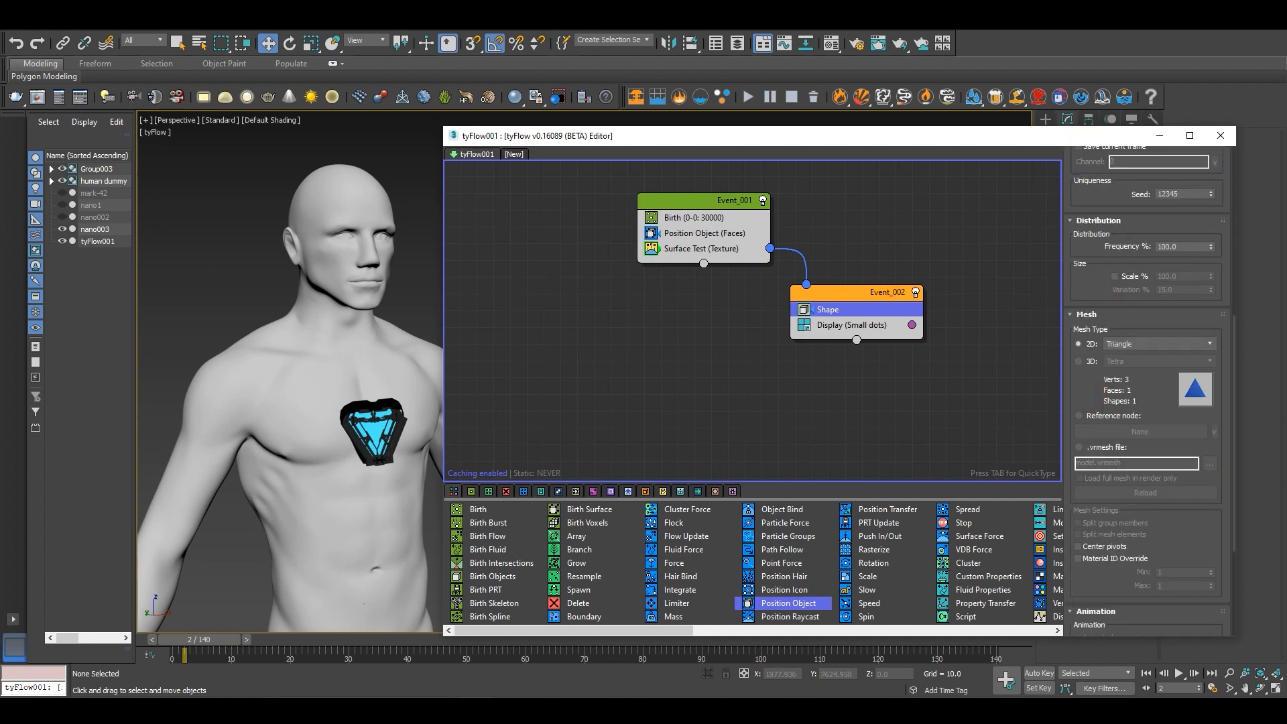
left_click(1078, 361)
left_click(1152, 361)
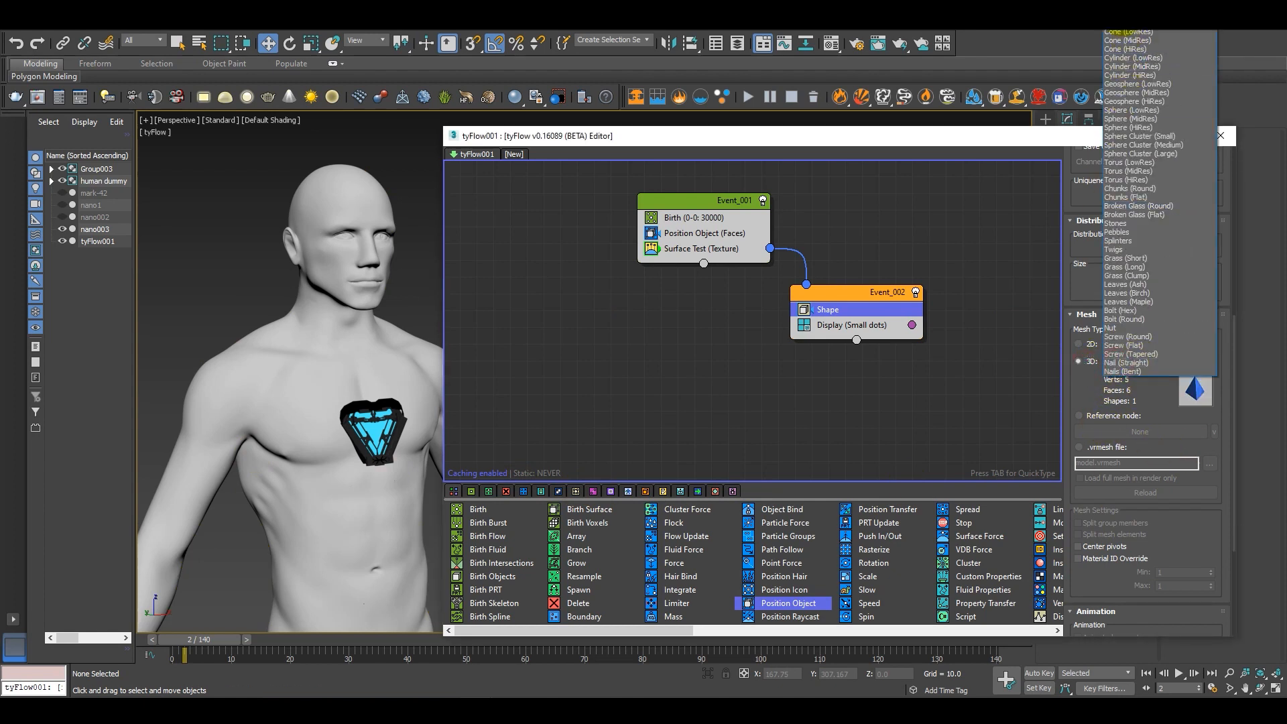
left_click(1116, 23)
Enable scaling for the cube shape at 5% with 25% variation, and set its frequency to 60%.
left_click(1119, 277)
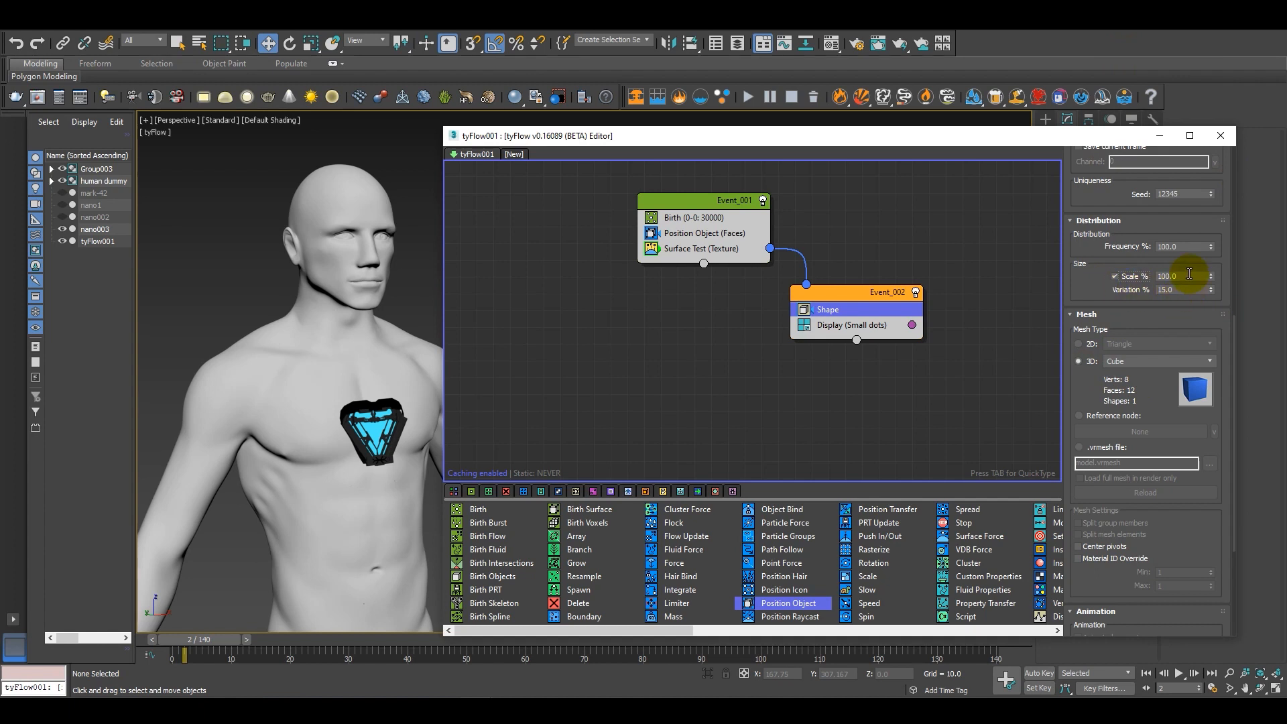
double_click(1189, 275)
type("5")
left_click_drag(1097, 295, 1101, 434)
double_click(1175, 318)
type("25")
left_click_drag(1179, 397, 1123, 341)
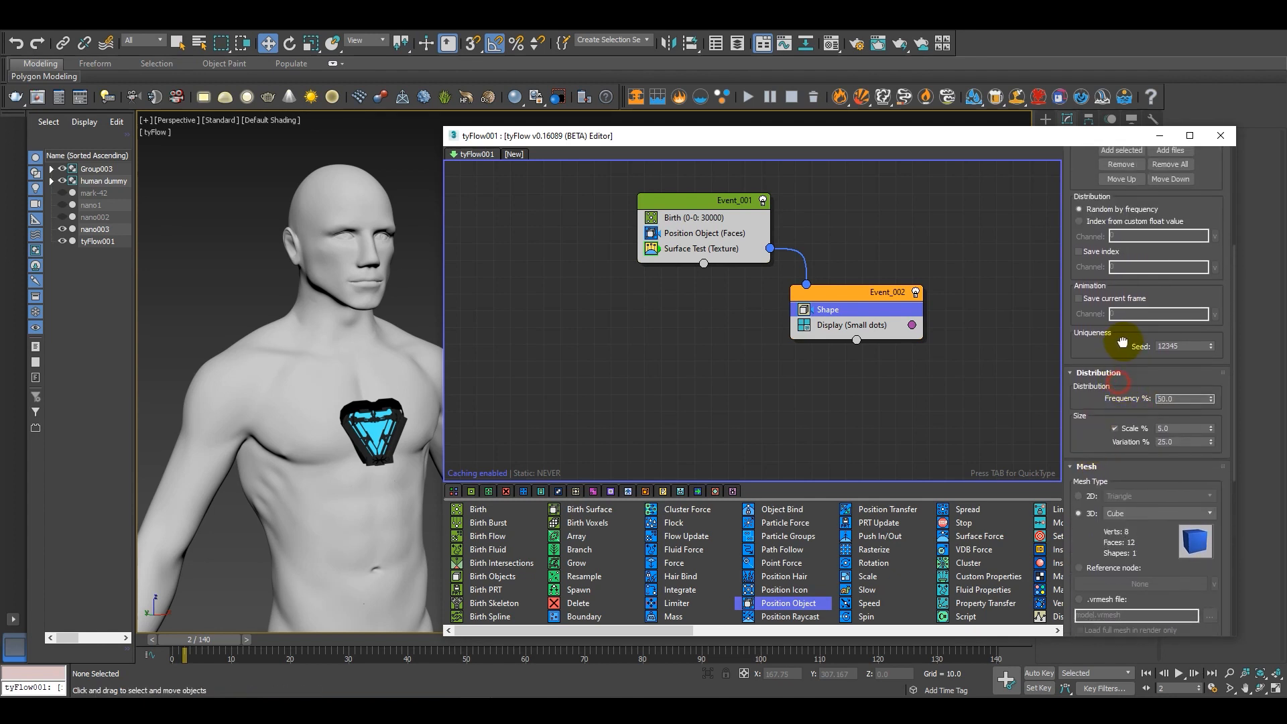
left_click_drag(1109, 388, 1094, 452)
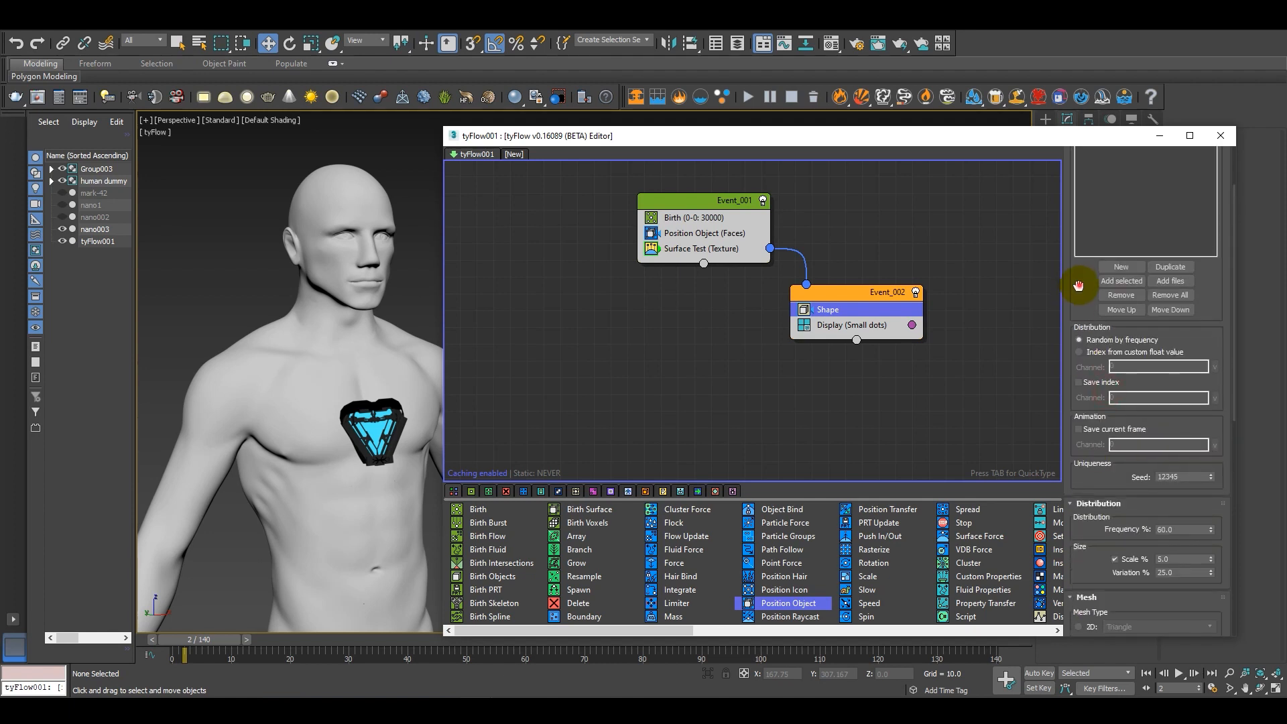
left_click_drag(1078, 287, 1077, 440)
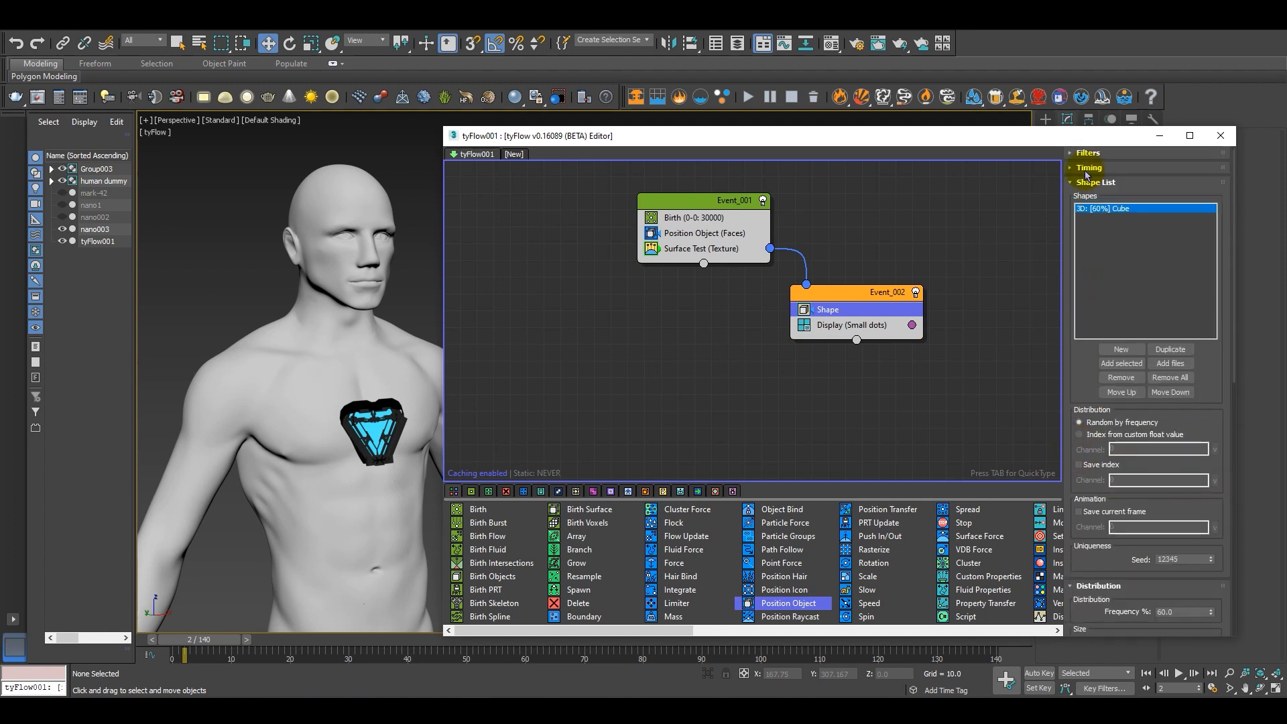
Duplicate the cube entry in the shape list and give the copy a frequency of 40% and a scale of 2.5%.
left_click(1167, 351)
scroll(1096, 401, "down", 5)
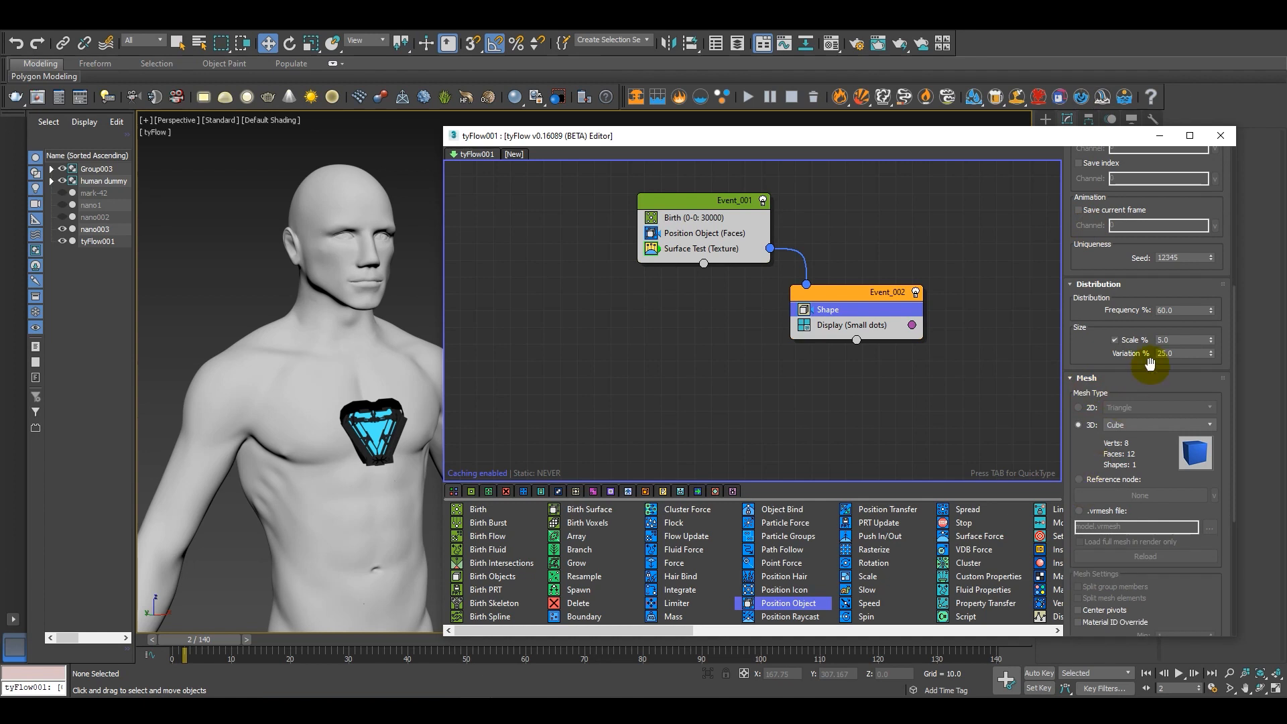
double_click(1185, 312)
type("40")
double_click(1172, 340)
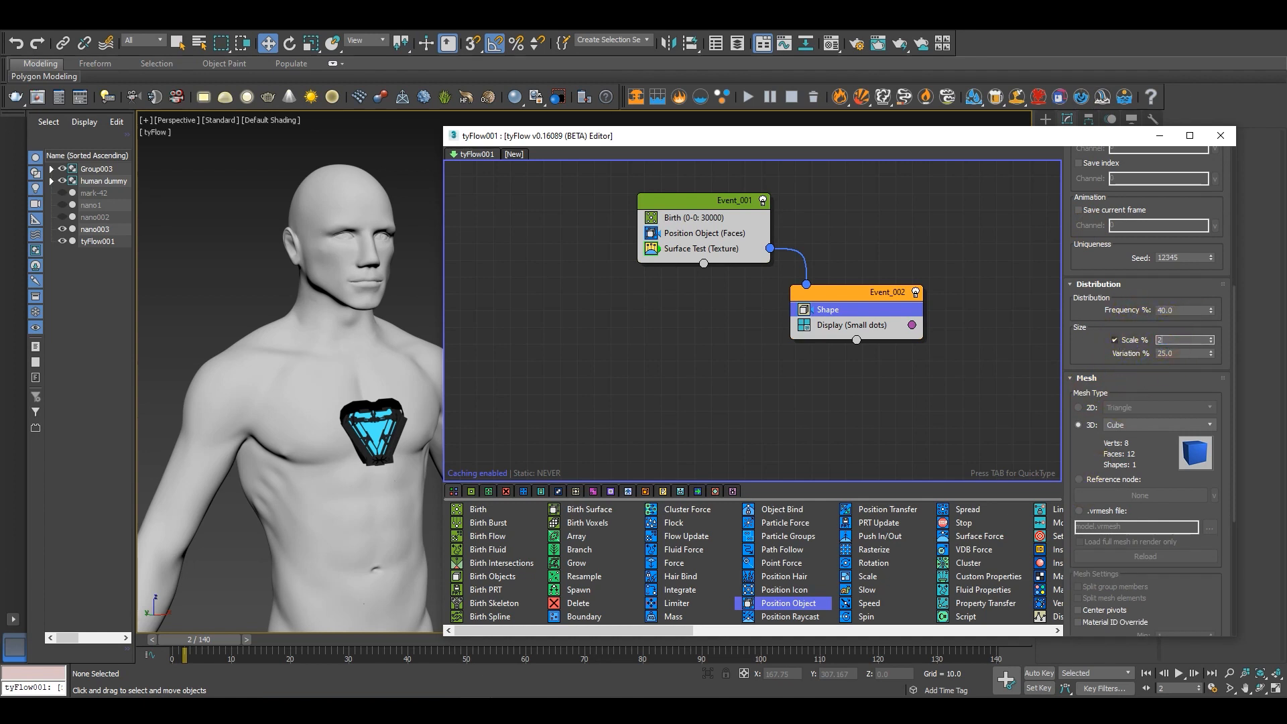
type("2.5")
Set the duplicated shape's 3D mesh to Broken Glass (Flat).
scroll(1126, 342, "down", 2)
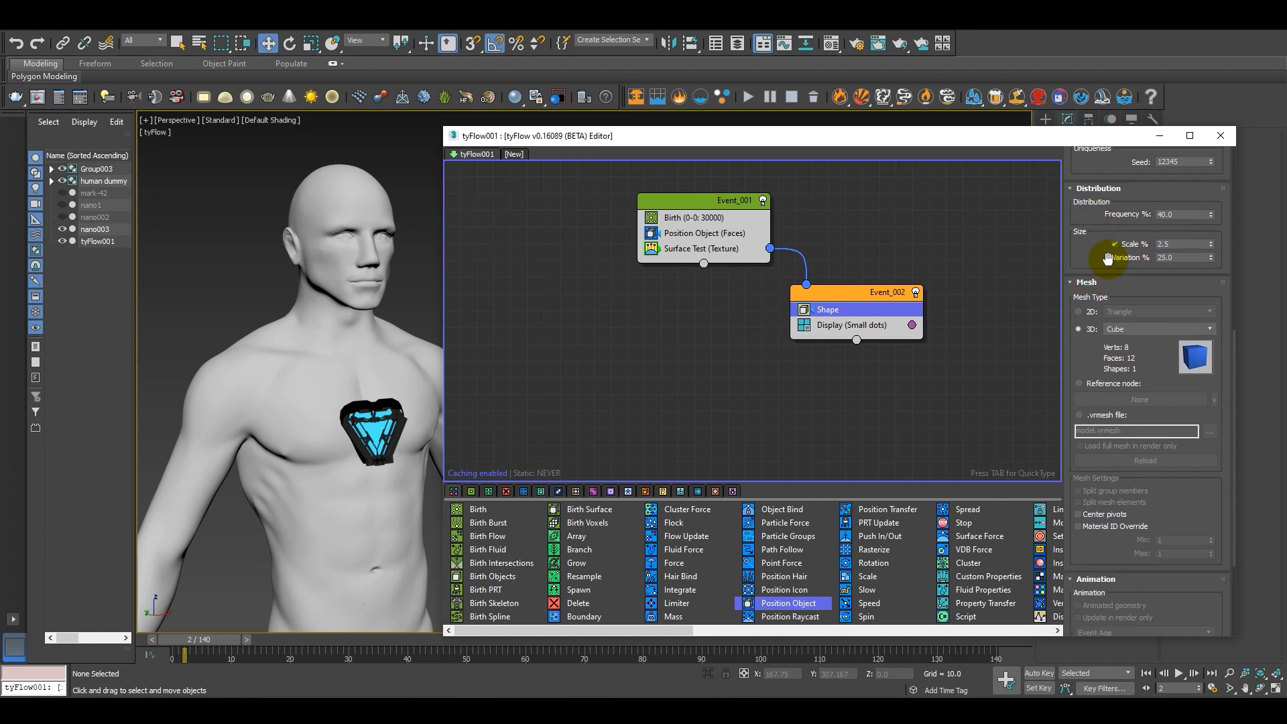
left_click(1125, 326)
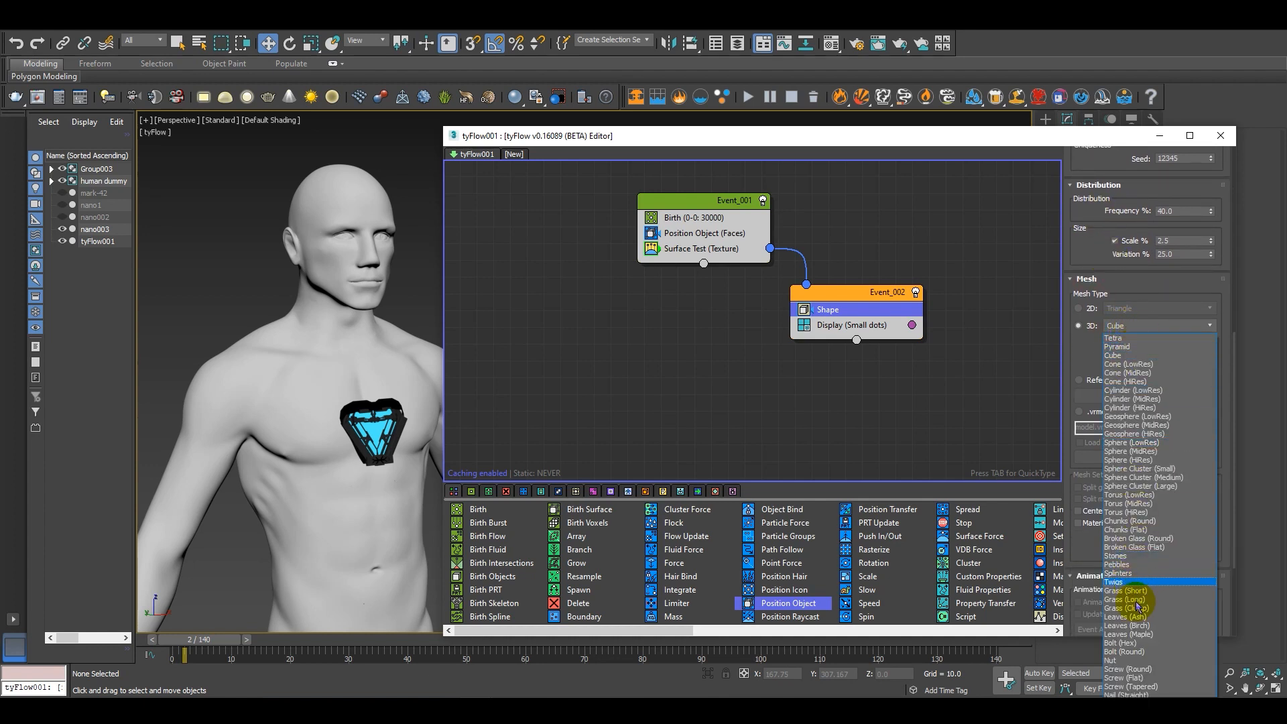
left_click(1138, 551)
left_click_drag(1098, 349, 1100, 322)
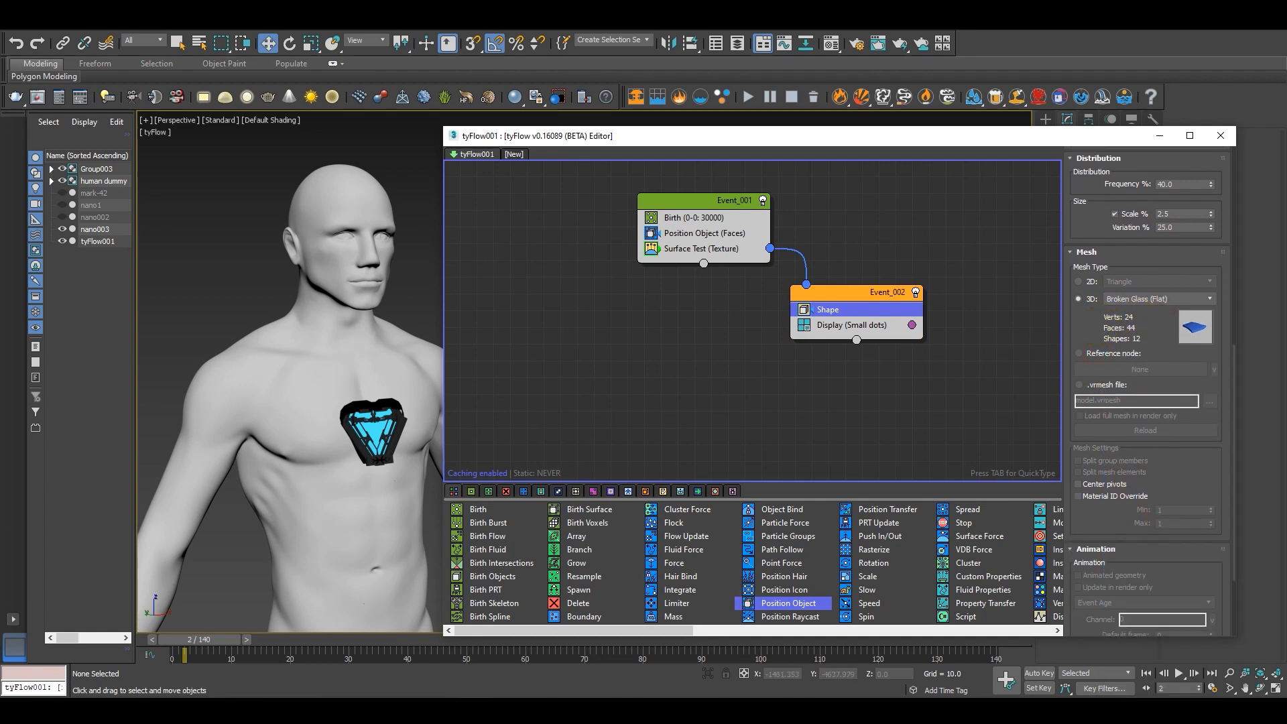
left_click_drag(1094, 205, 1095, 571)
left_click_drag(1070, 307, 1051, 138)
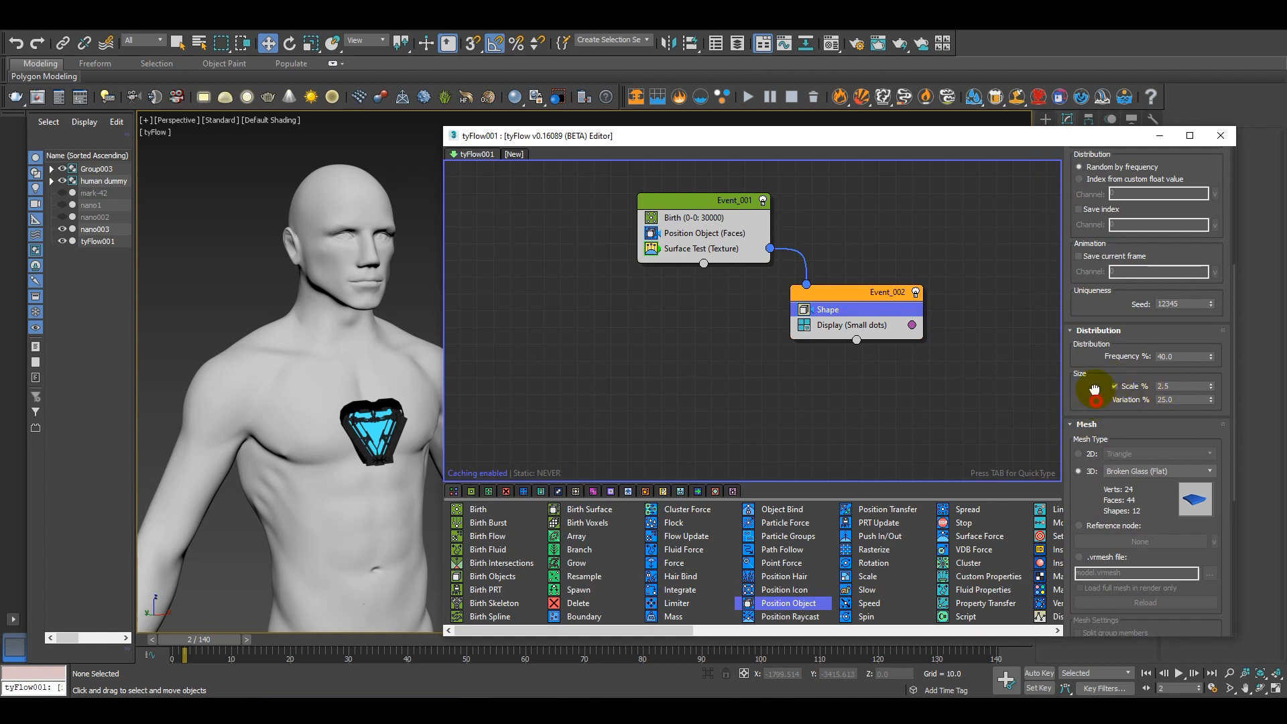
left_click_drag(1094, 388, 1093, 330)
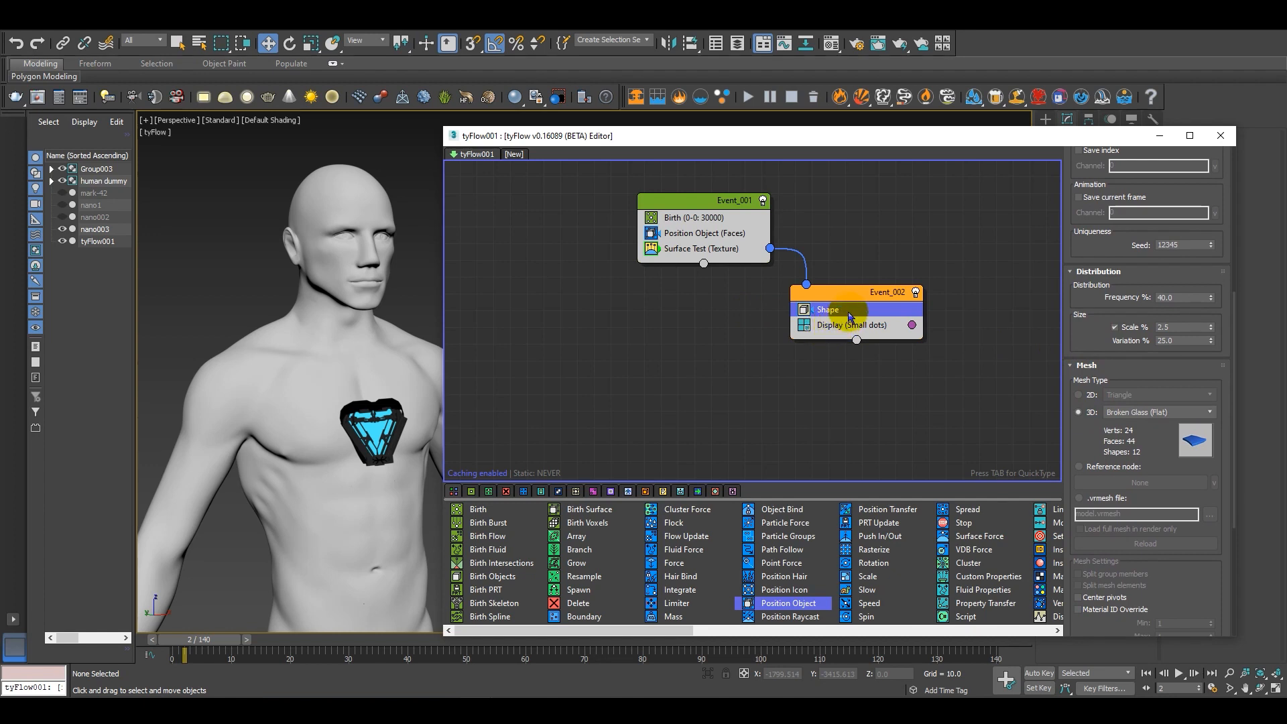
Add a Scale operator between Shape and Display in Event_002.
left_click(860, 300)
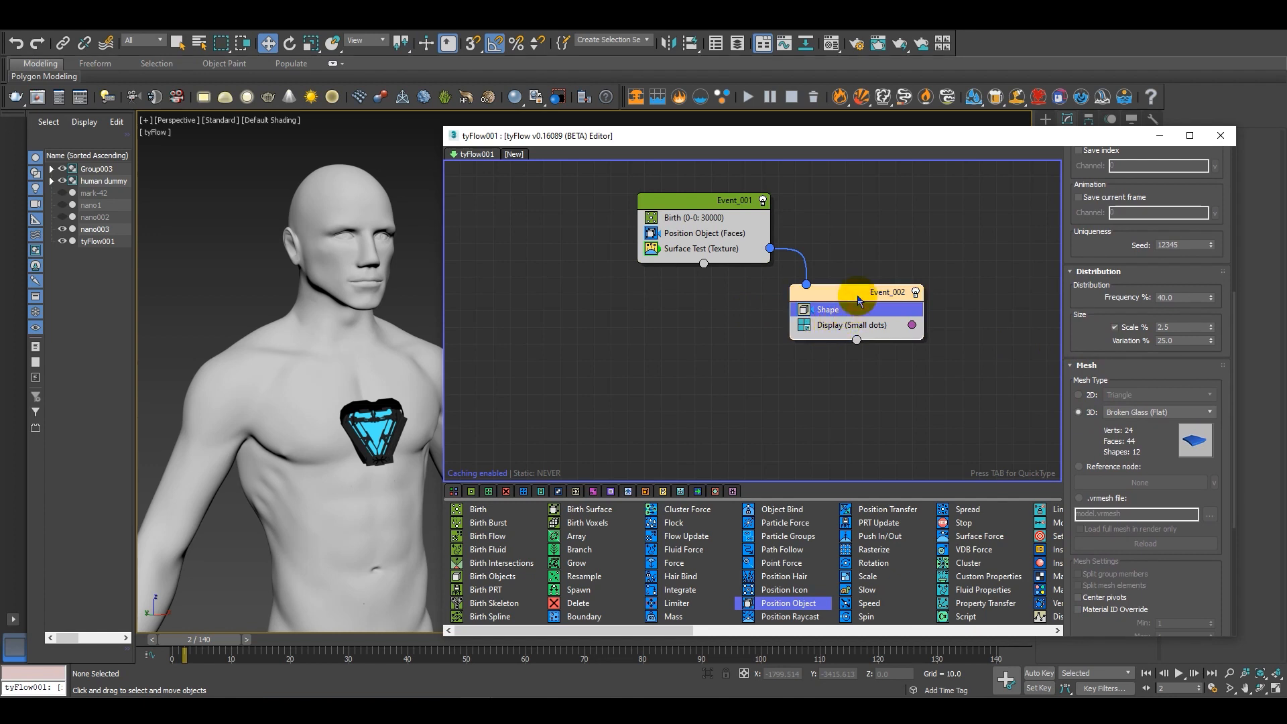
key("Tab")
type("xc")
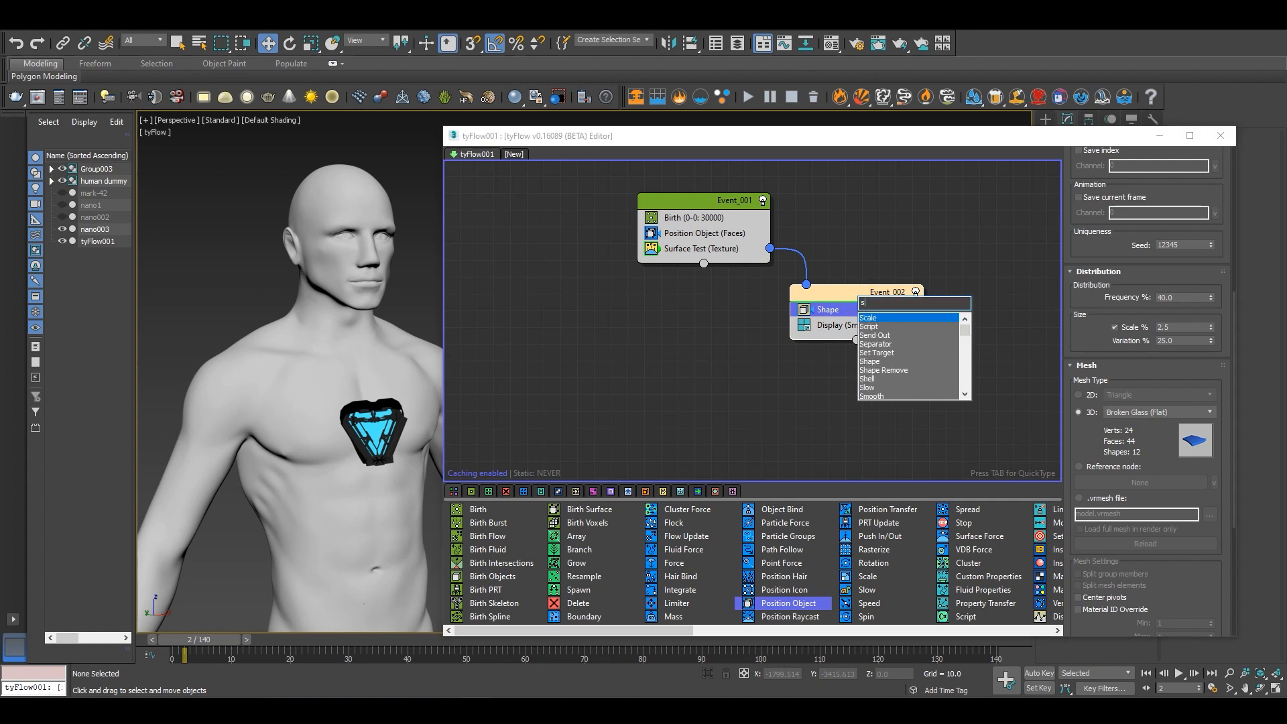
key("BackSpace")
key("BackSpace")
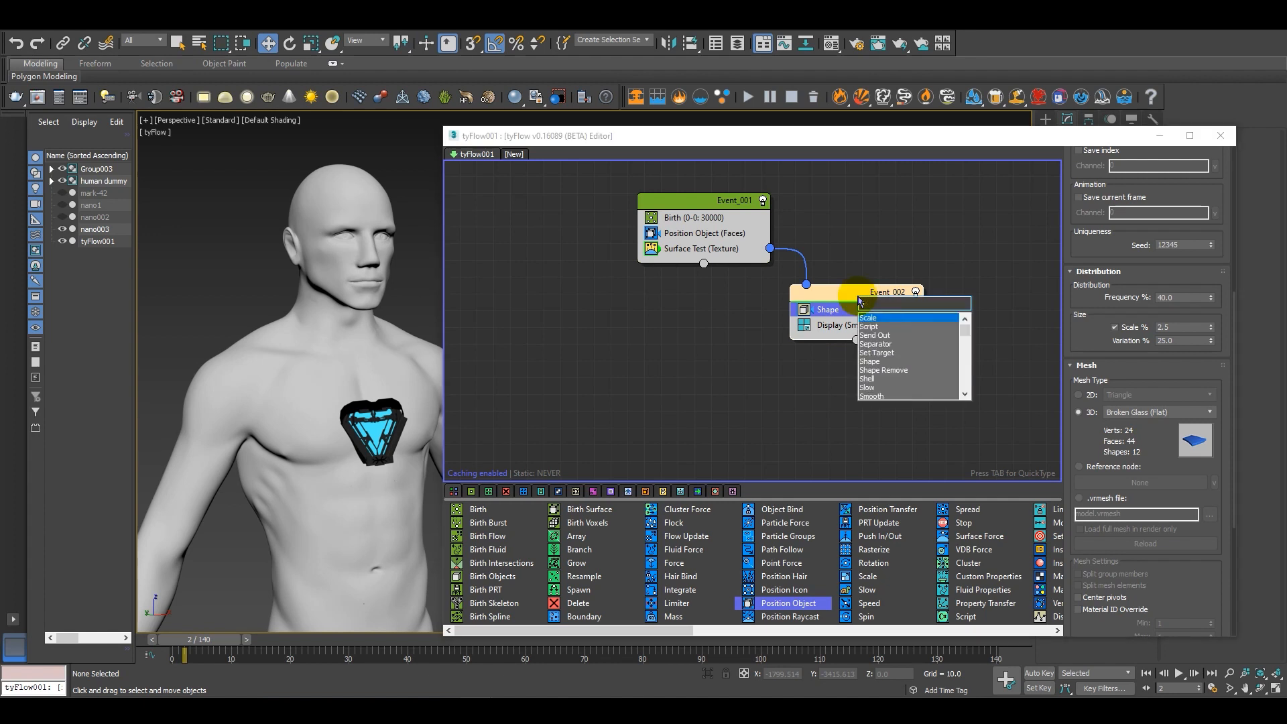
type("ca")
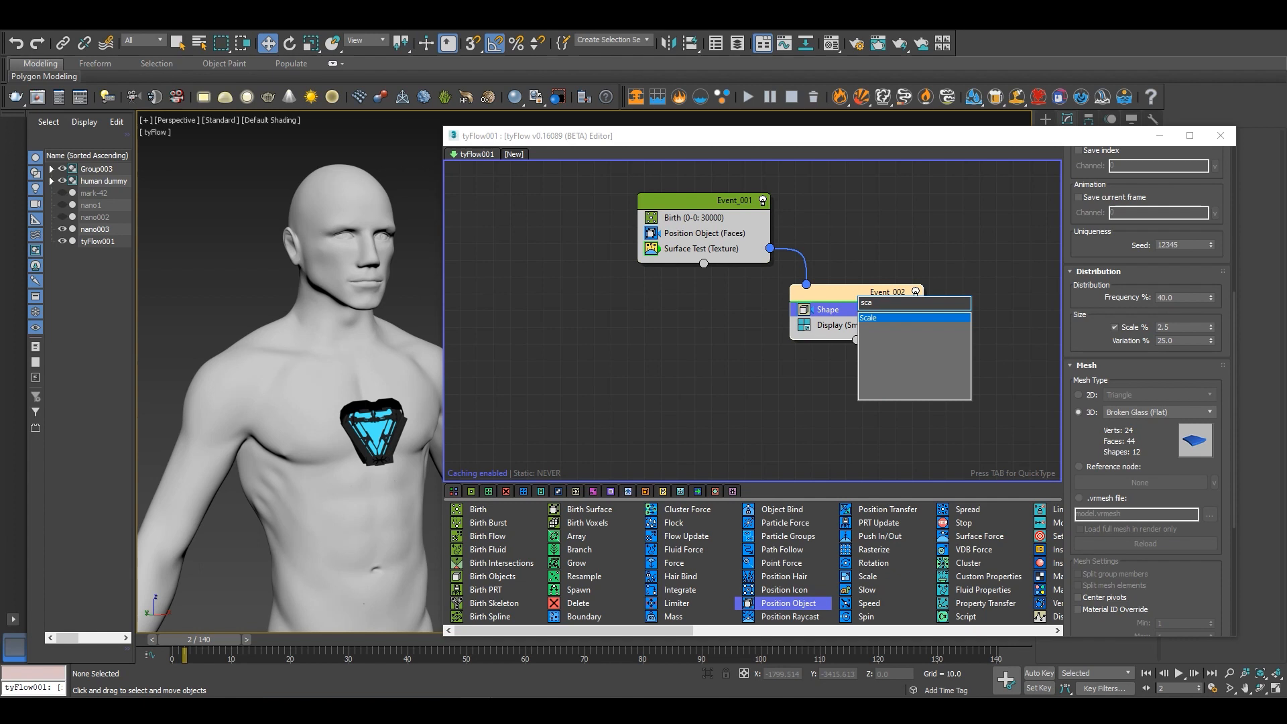
key("Return")
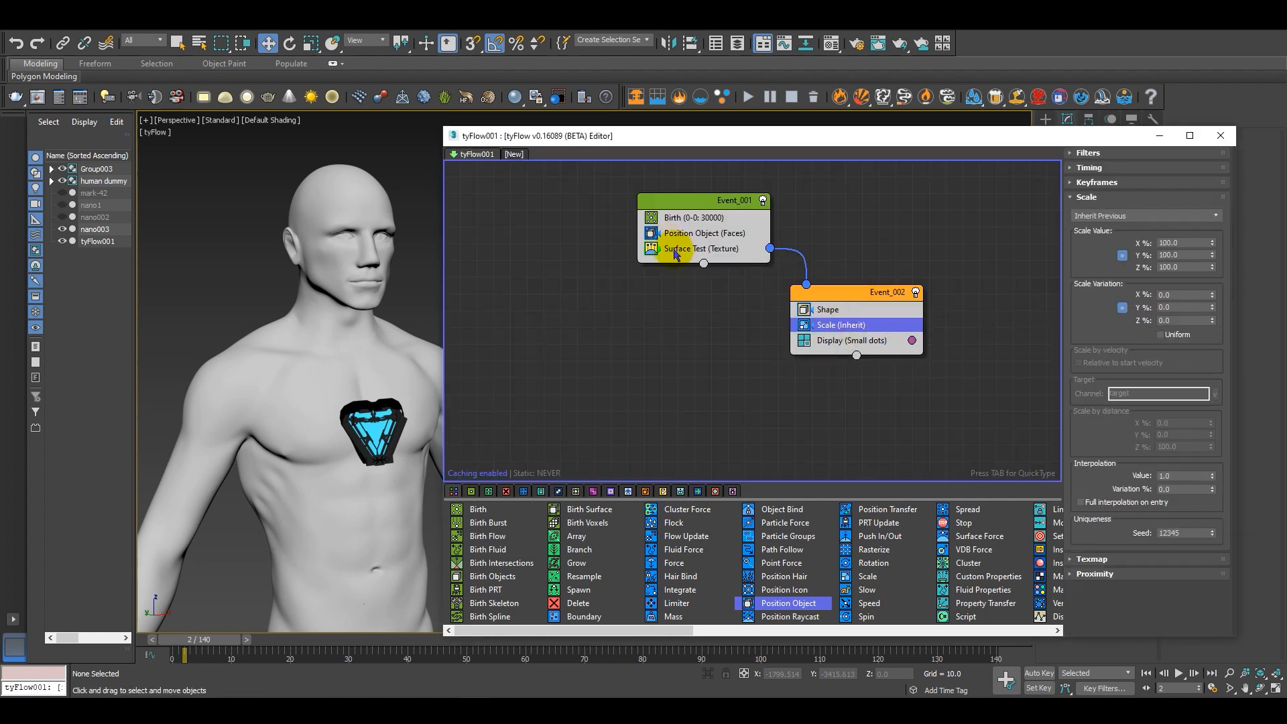
Place a copy of Event_002's Display operator in Event_001 below Surface Test.
left_click(676, 249)
scroll(1114, 335, "down", 3)
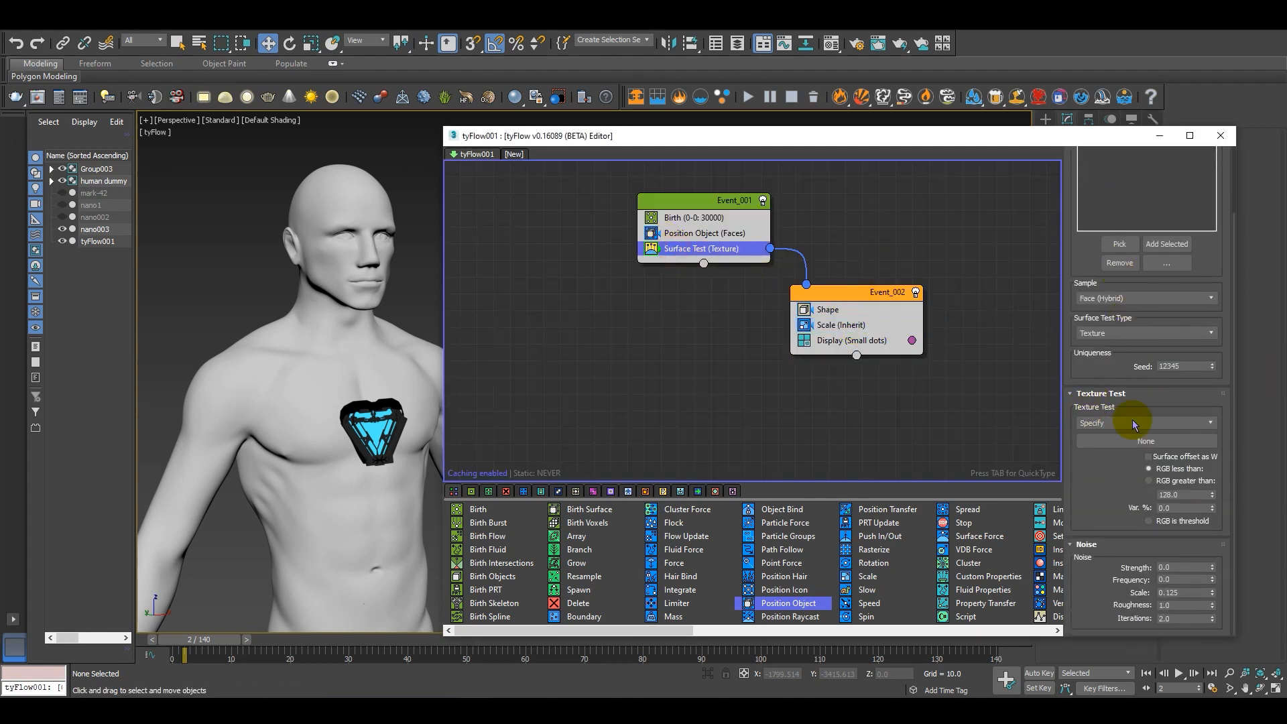
left_click(849, 341)
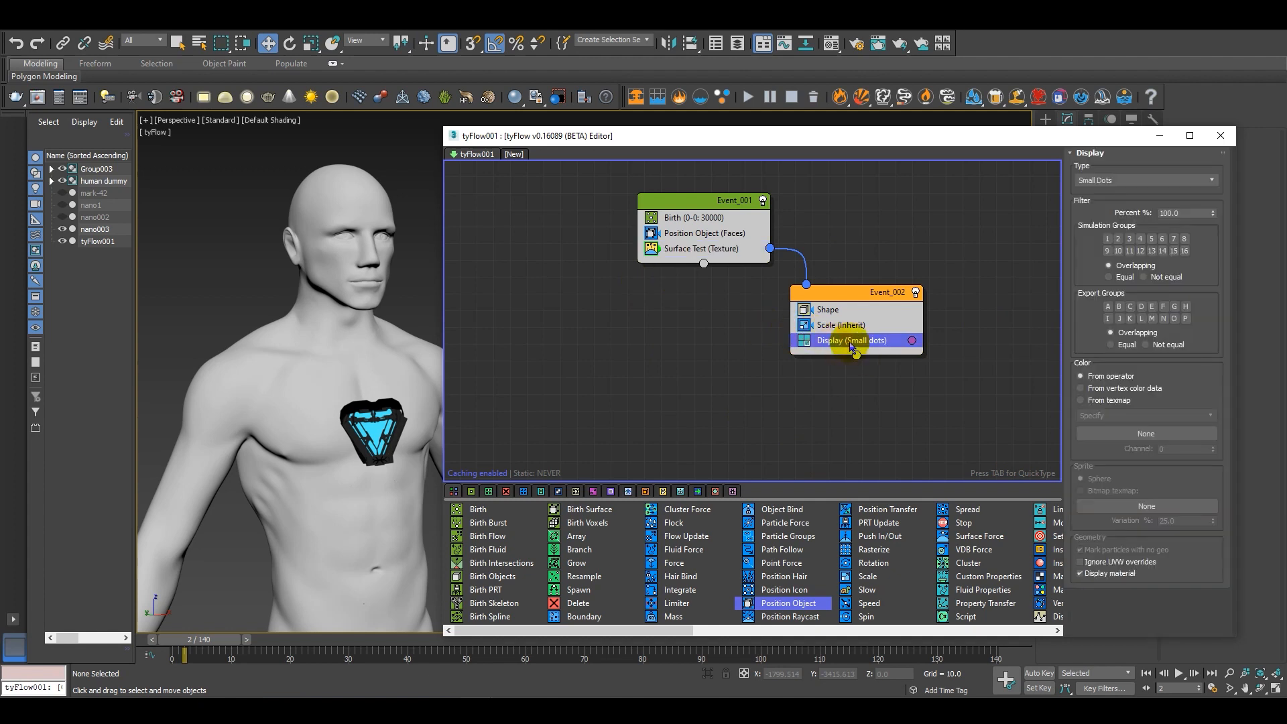
left_click_drag(763, 312, 700, 262, "ctrl")
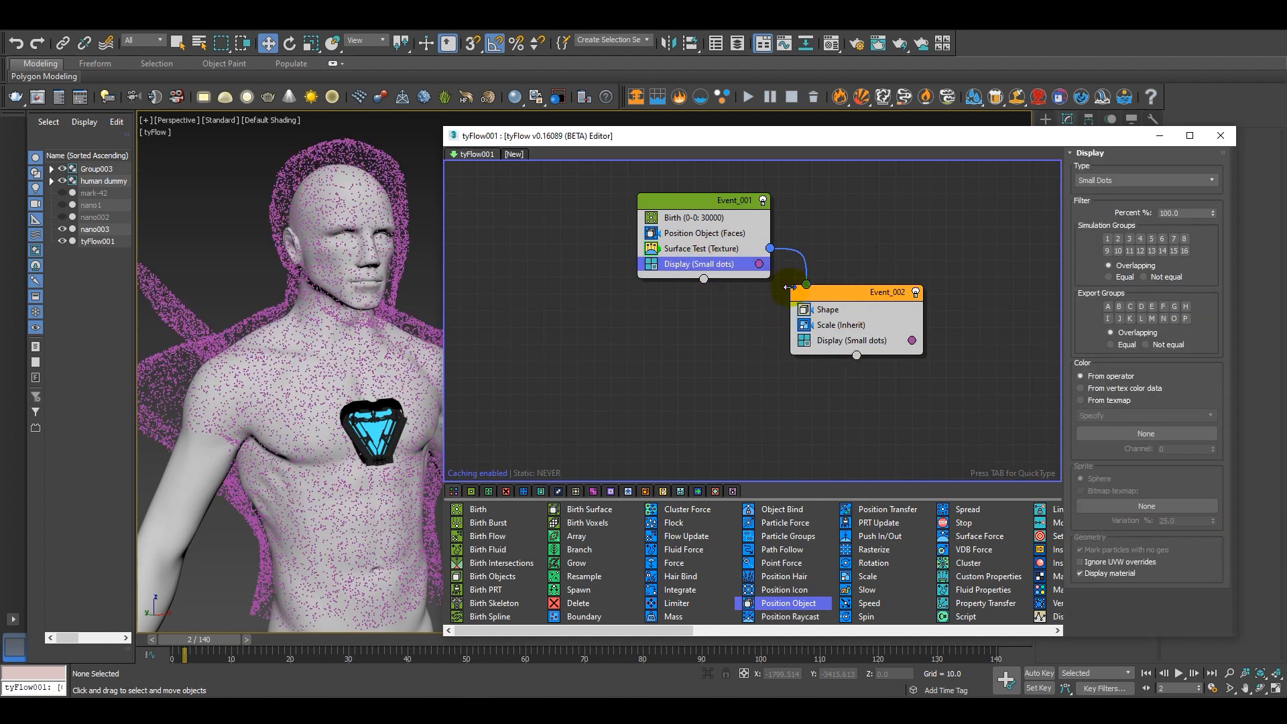
Change the display color of Event_002's particles to red (1.0, 0.051, 0.051).
left_click(912, 341)
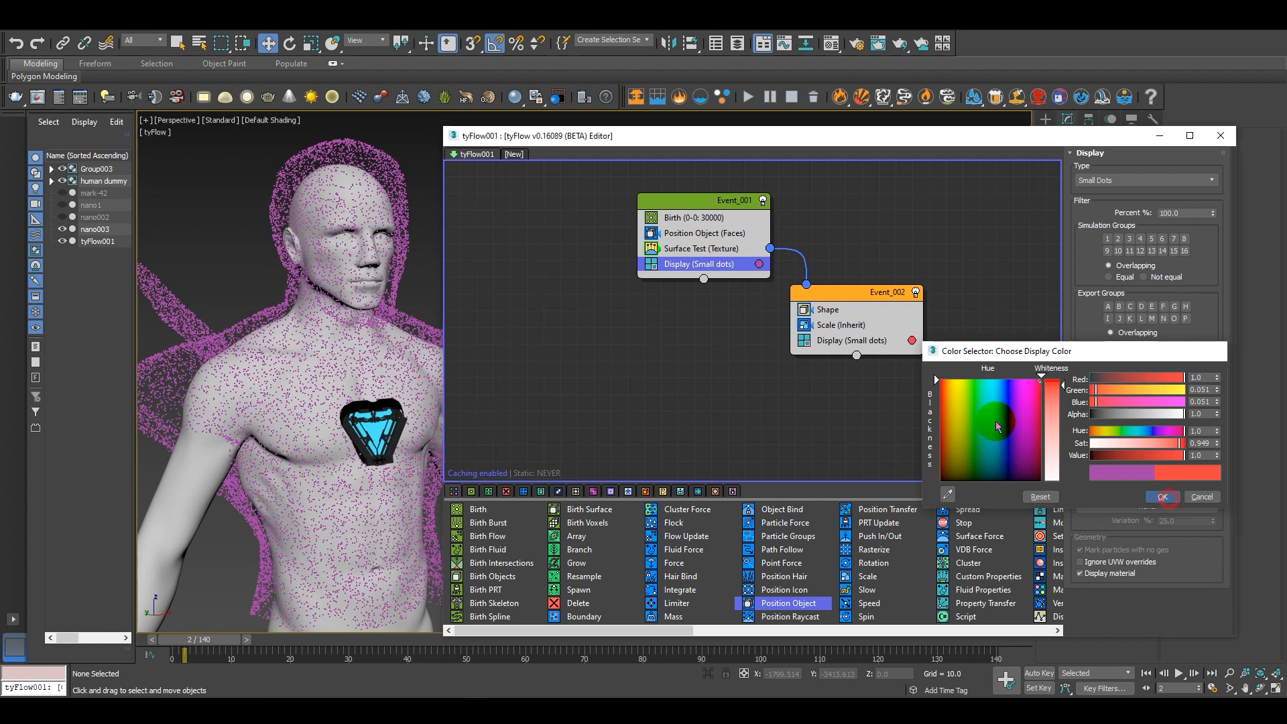
left_click(1162, 496)
middle_click_drag(364, 339, 396, 378, "alt")
middle_click_drag(948, 406, 939, 404)
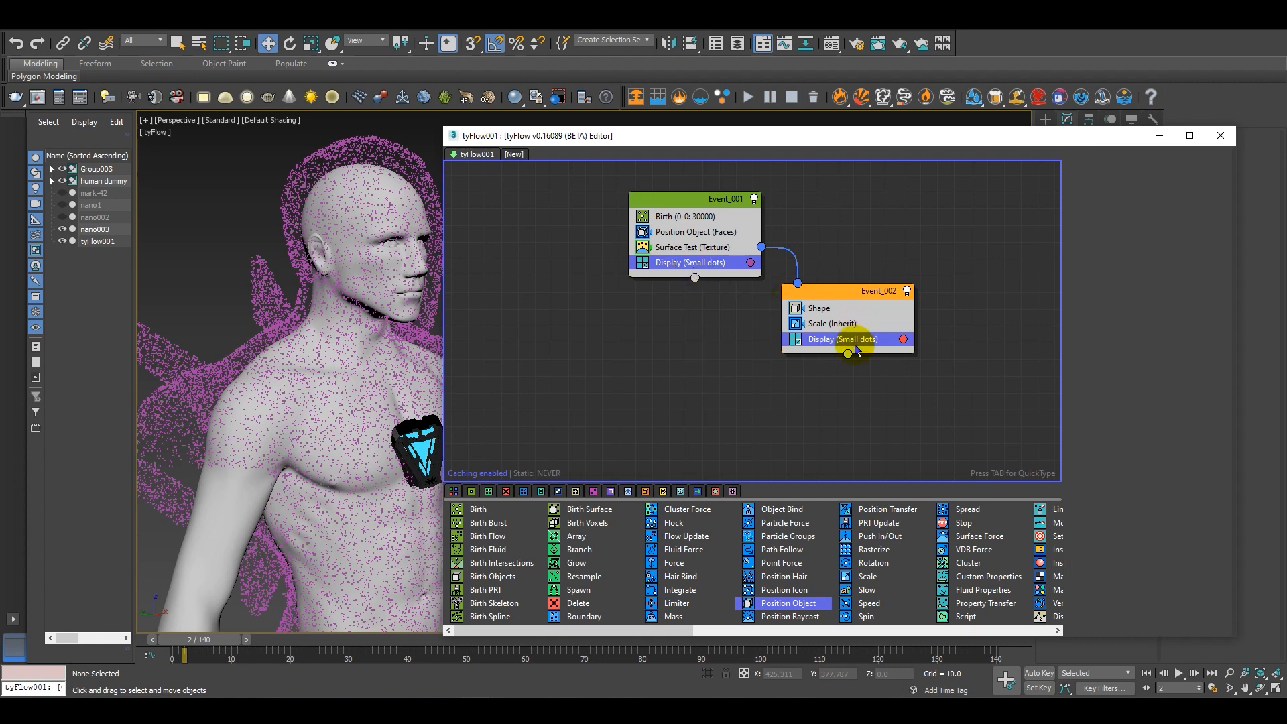
Assign the 2asd material's diffuse Noise map (Map #13) as an instance to the Surface Test's texture slot, and put the Material Editor away.
left_click(831, 309)
left_click(716, 251)
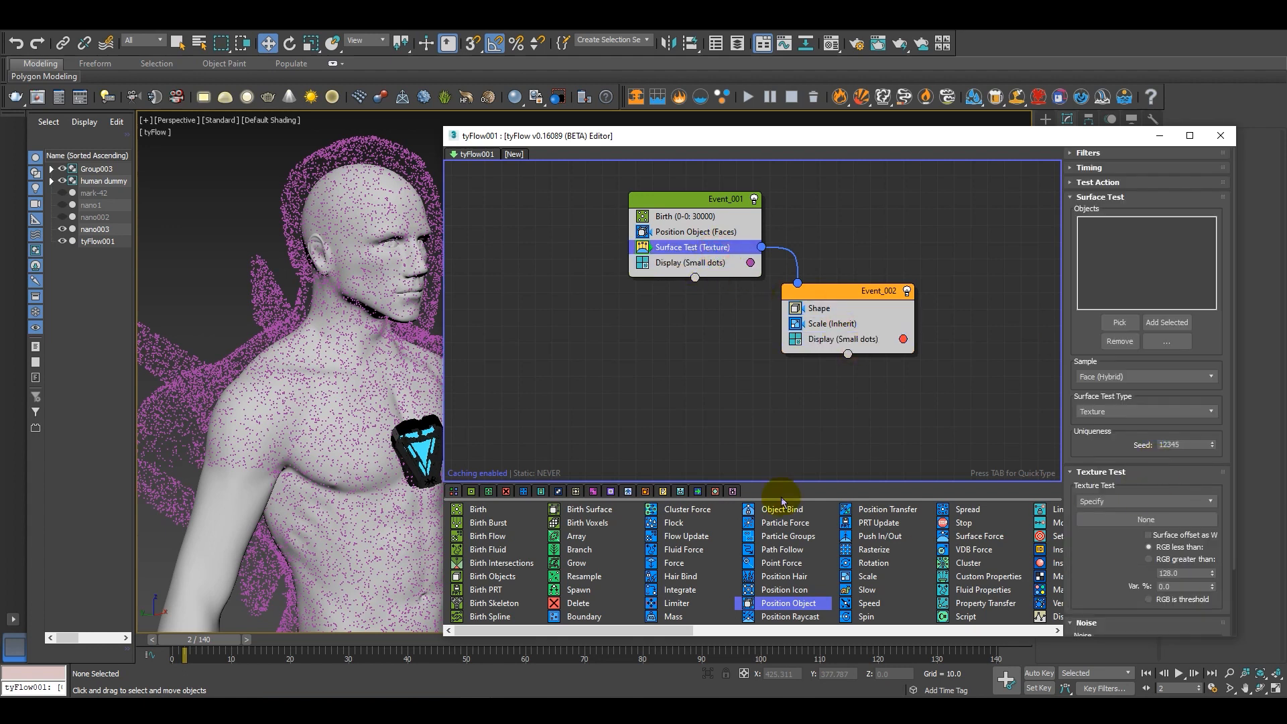
middle_click_drag(565, 301, 565, 300)
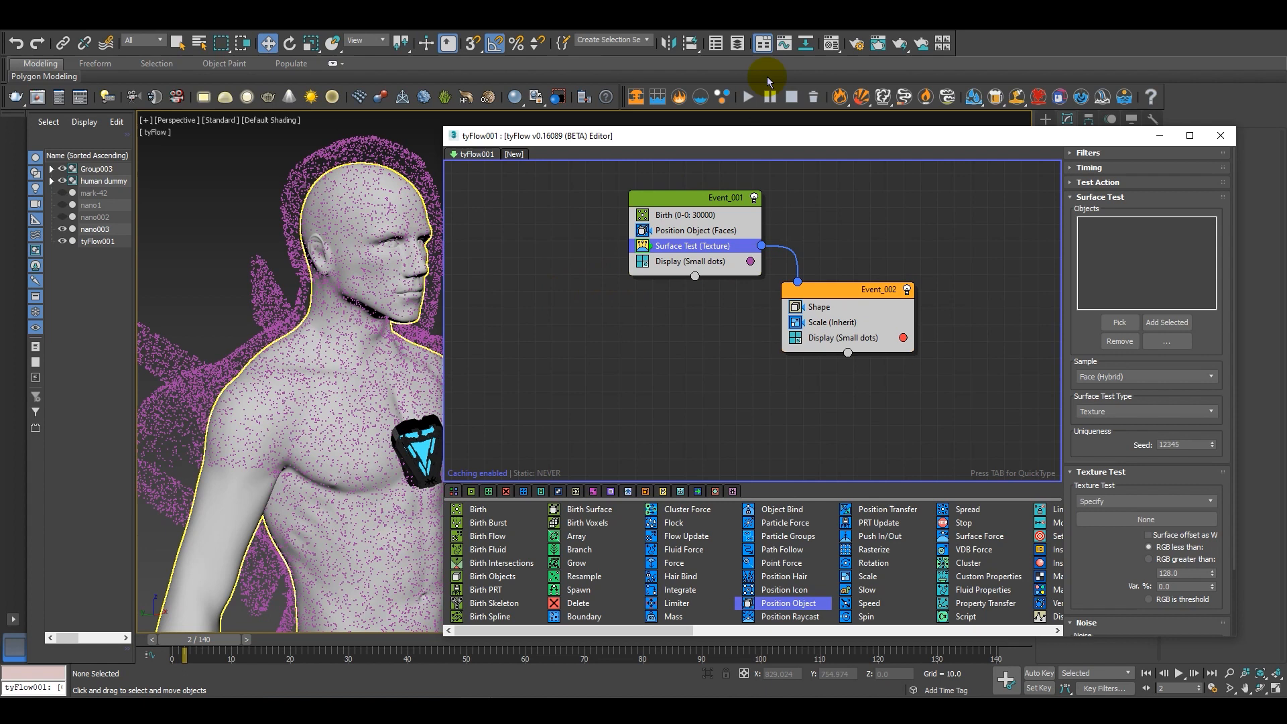
left_click(832, 43)
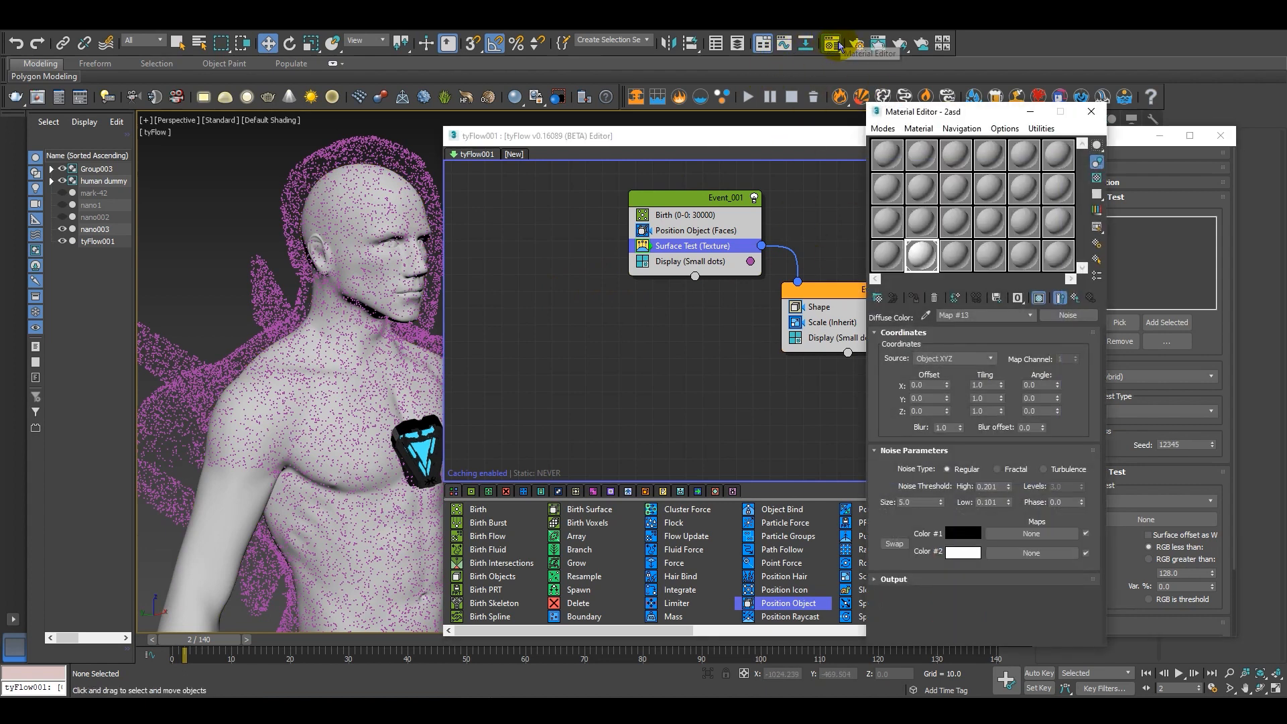
left_click_drag(931, 111, 327, 47)
left_click(456, 232)
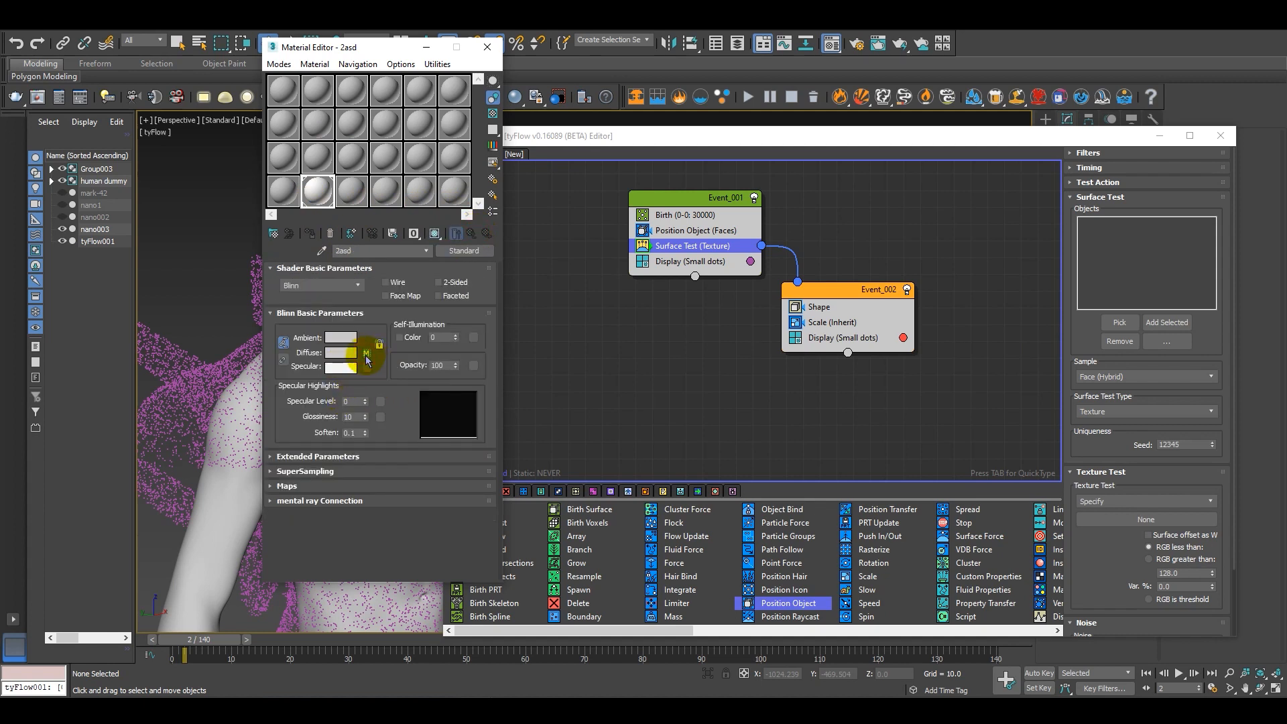
left_click_drag(1046, 510, 1144, 520)
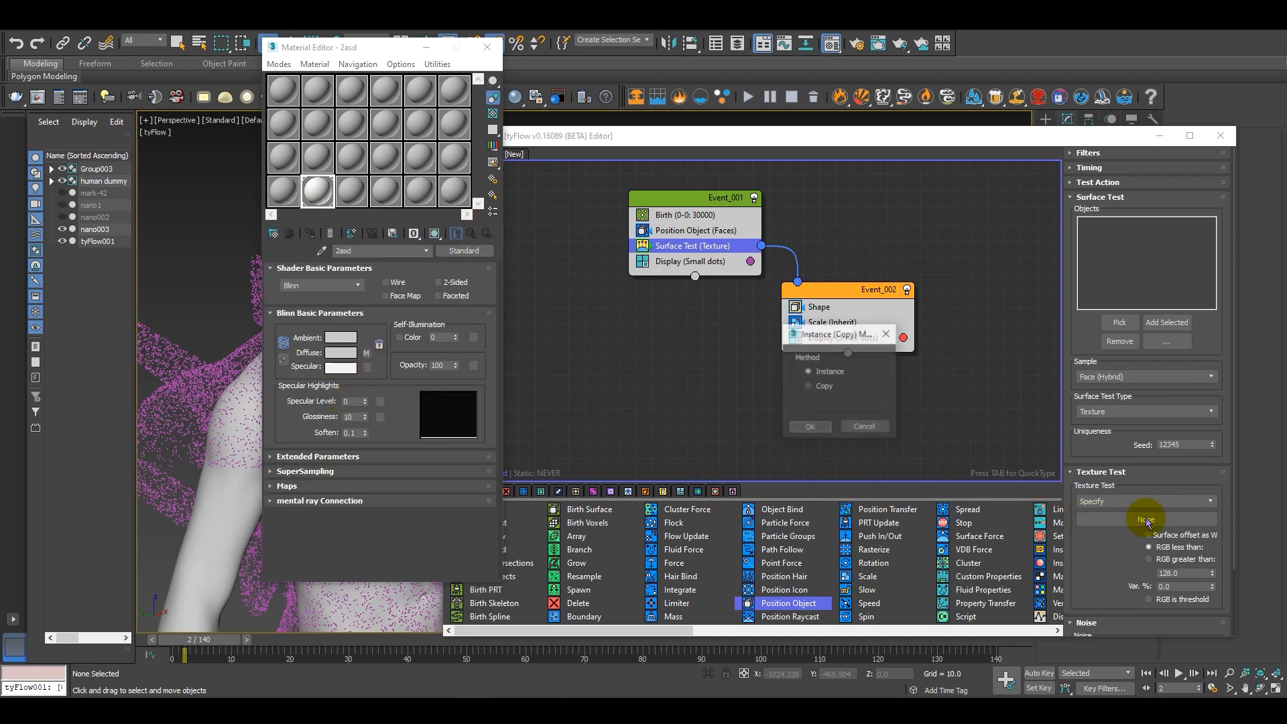
left_click(810, 428)
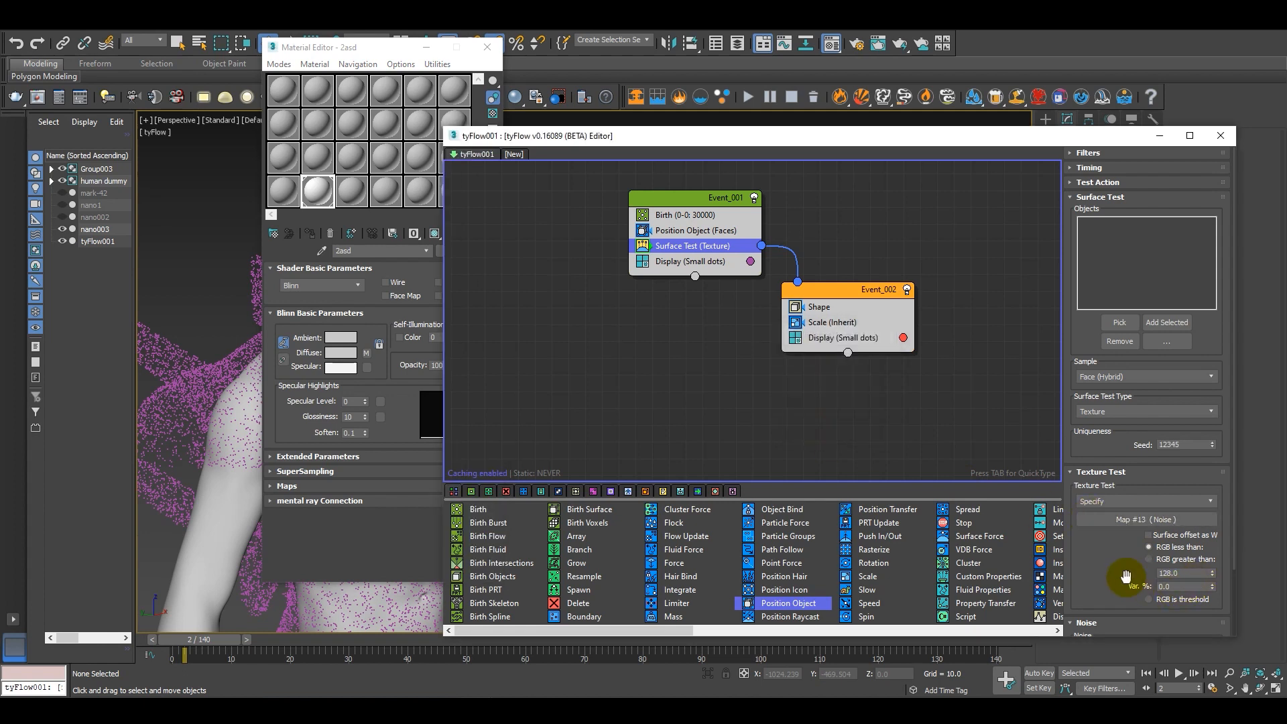
left_click_drag(1126, 576, 1126, 558)
left_click(425, 47)
Arrange the flow editor beside the models and scrub the timeline to frame 35 to compare the particles with the noise pattern.
left_click_drag(645, 138, 807, 162)
scroll(550, 362, "down", 4)
middle_click_drag(575, 383, 488, 407)
scroll(504, 396, "up", 2)
scroll(488, 407, "up", 3)
scroll(486, 268, "down", 3)
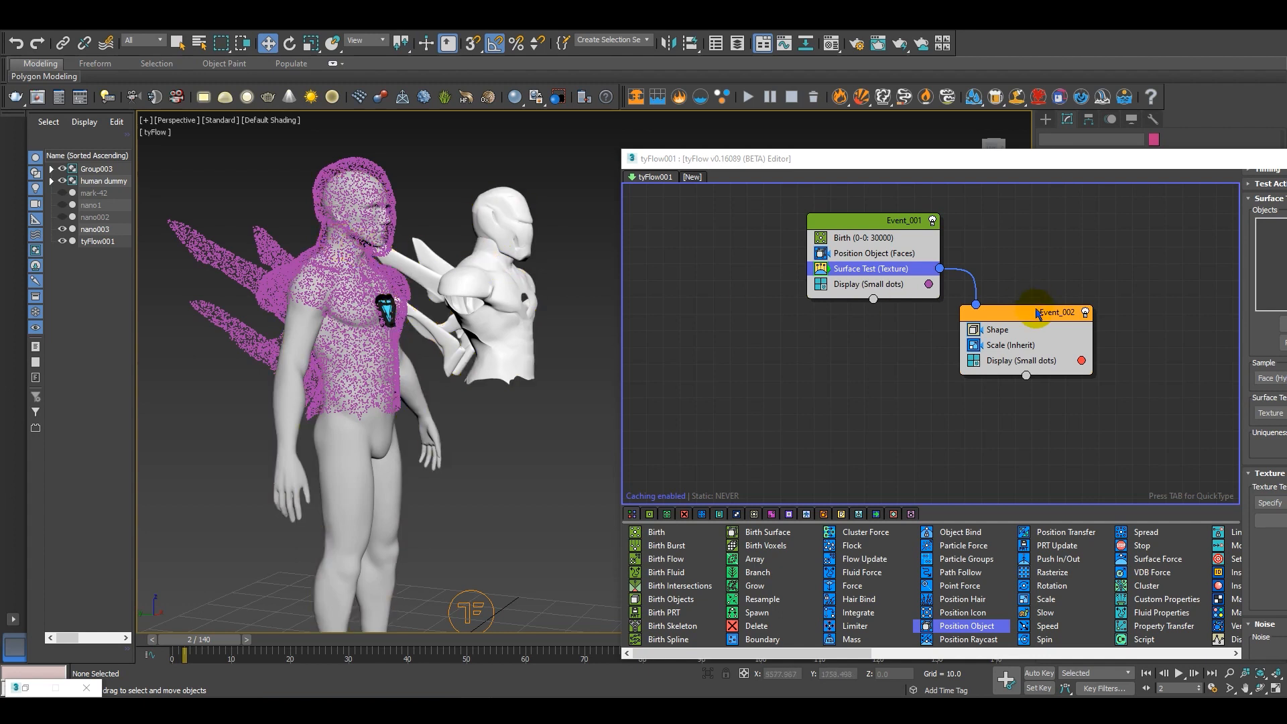
left_click_drag(1050, 294, 1030, 294)
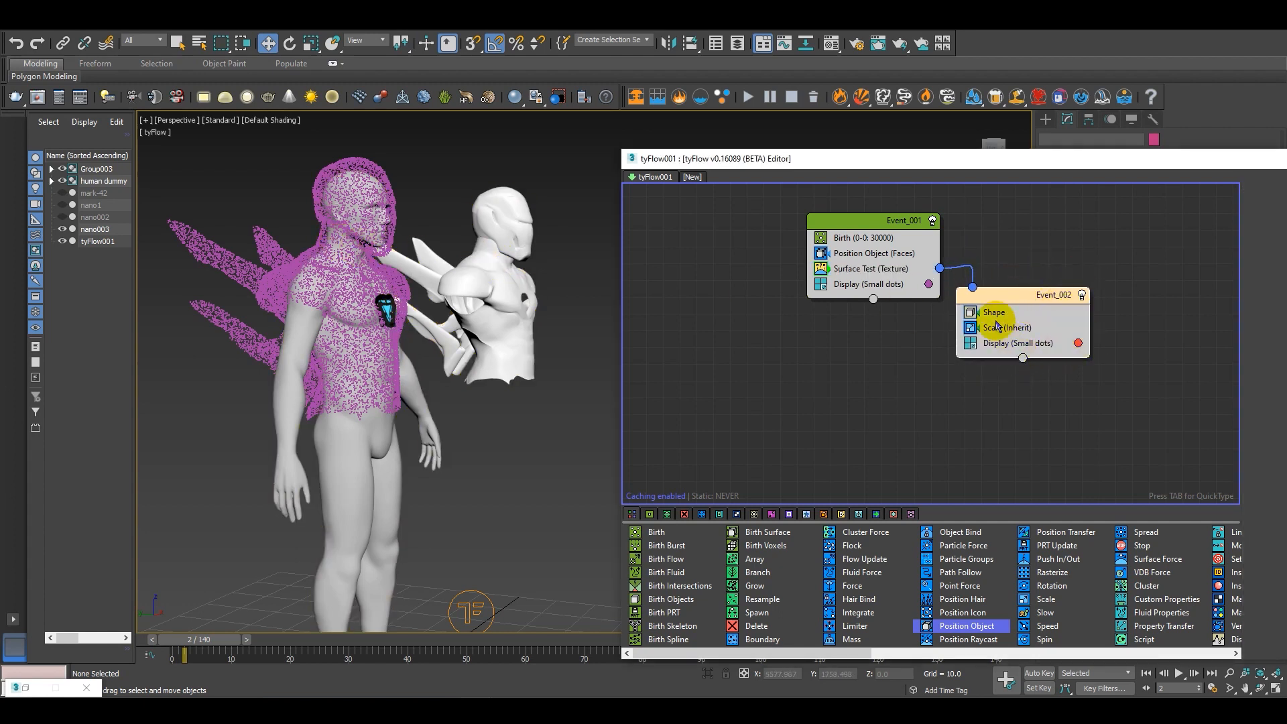
left_click_drag(219, 640, 356, 651)
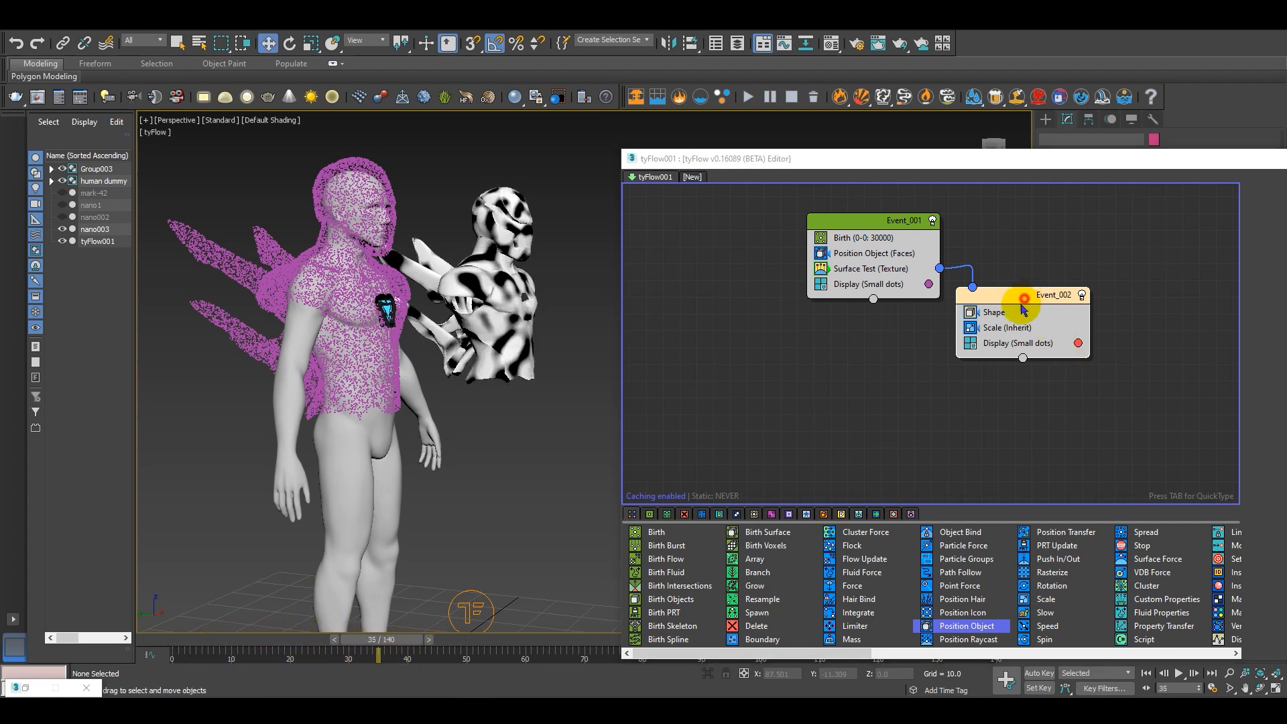
left_click_drag(1023, 308, 1008, 347)
middle_click_drag(1013, 361, 908, 378)
left_click_drag(911, 365, 926, 345)
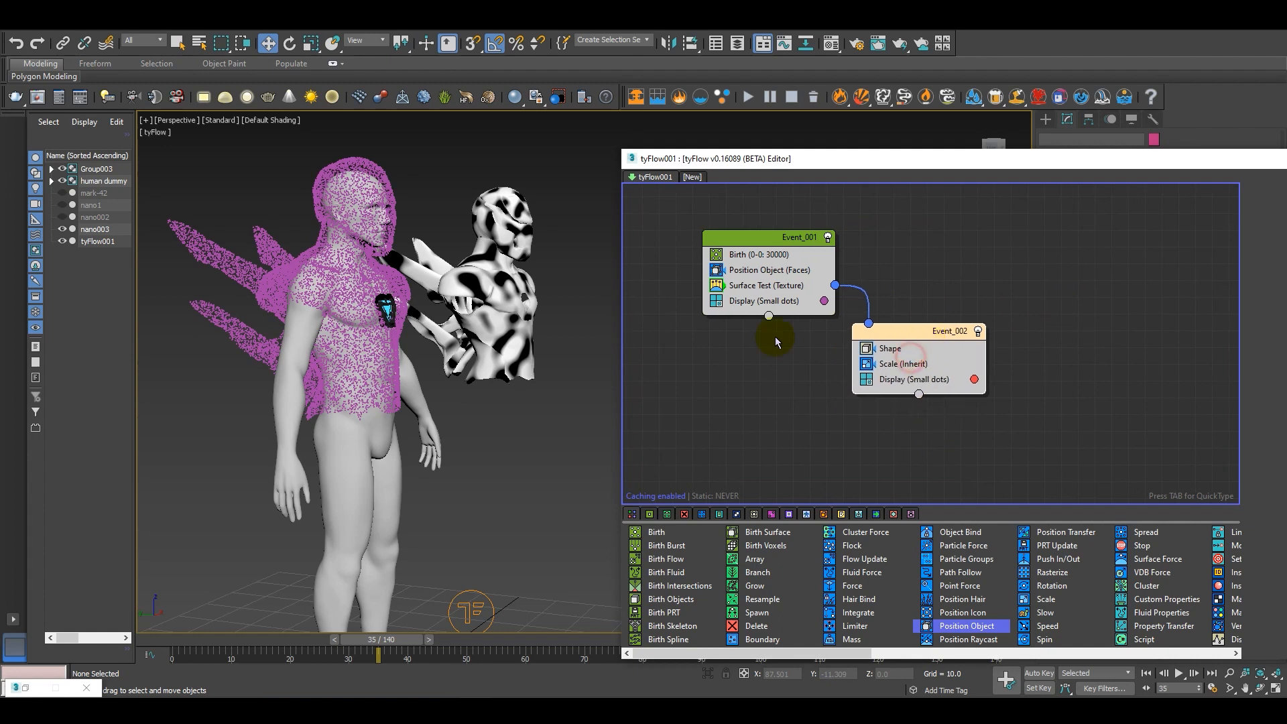
scroll(489, 301, "up", 5)
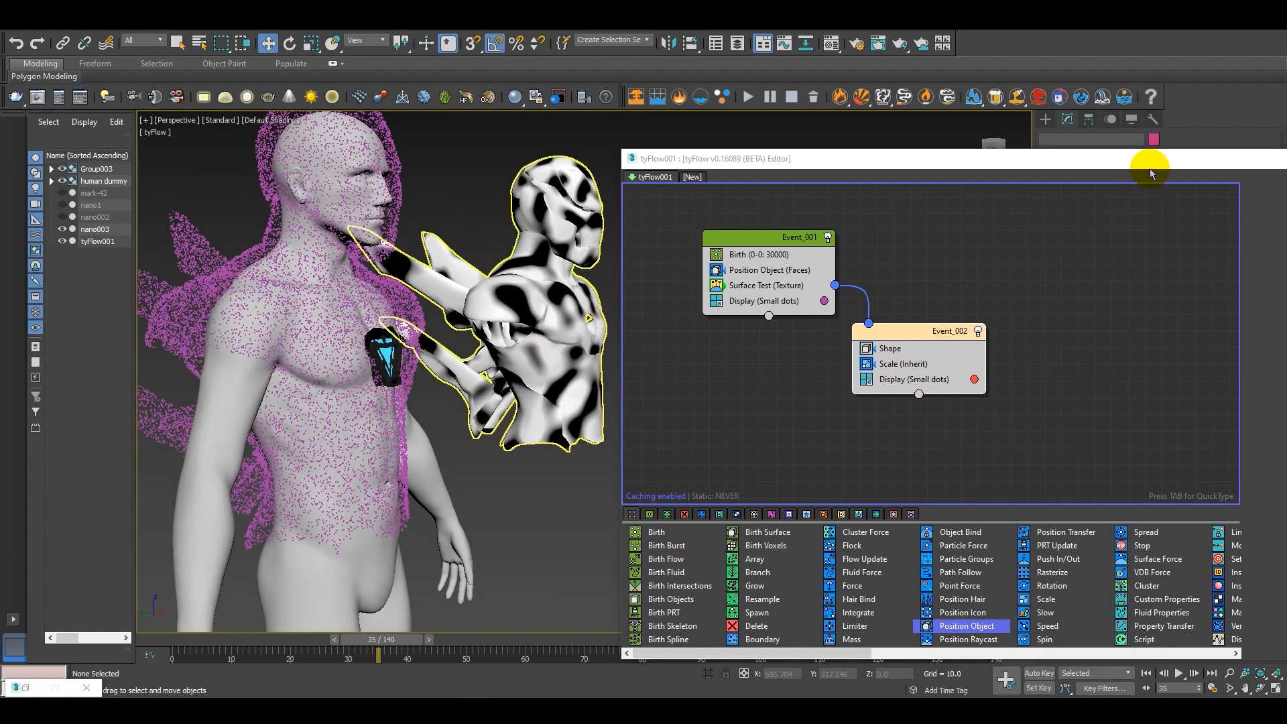
Add nano1 as the Surface Test's object and scrub the timeline back to frame 21 to check the particles.
left_click_drag(1133, 160, 927, 128)
left_click(600, 249)
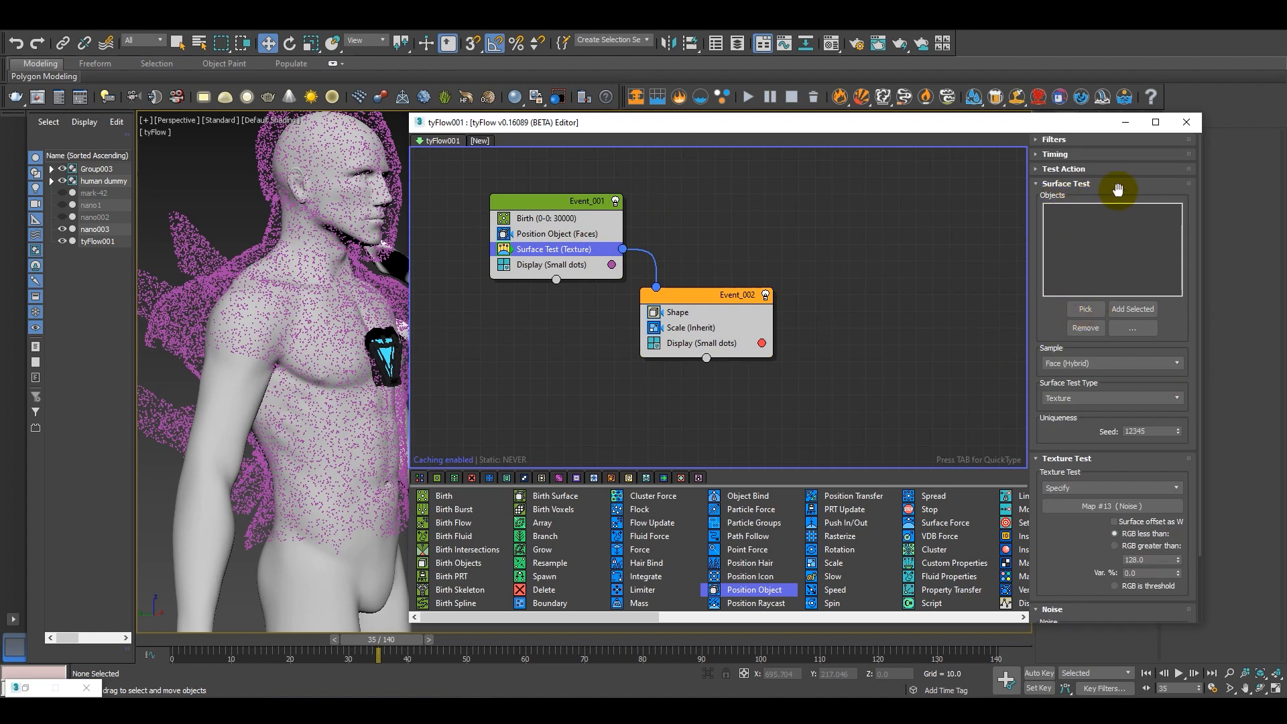
left_click(1093, 311)
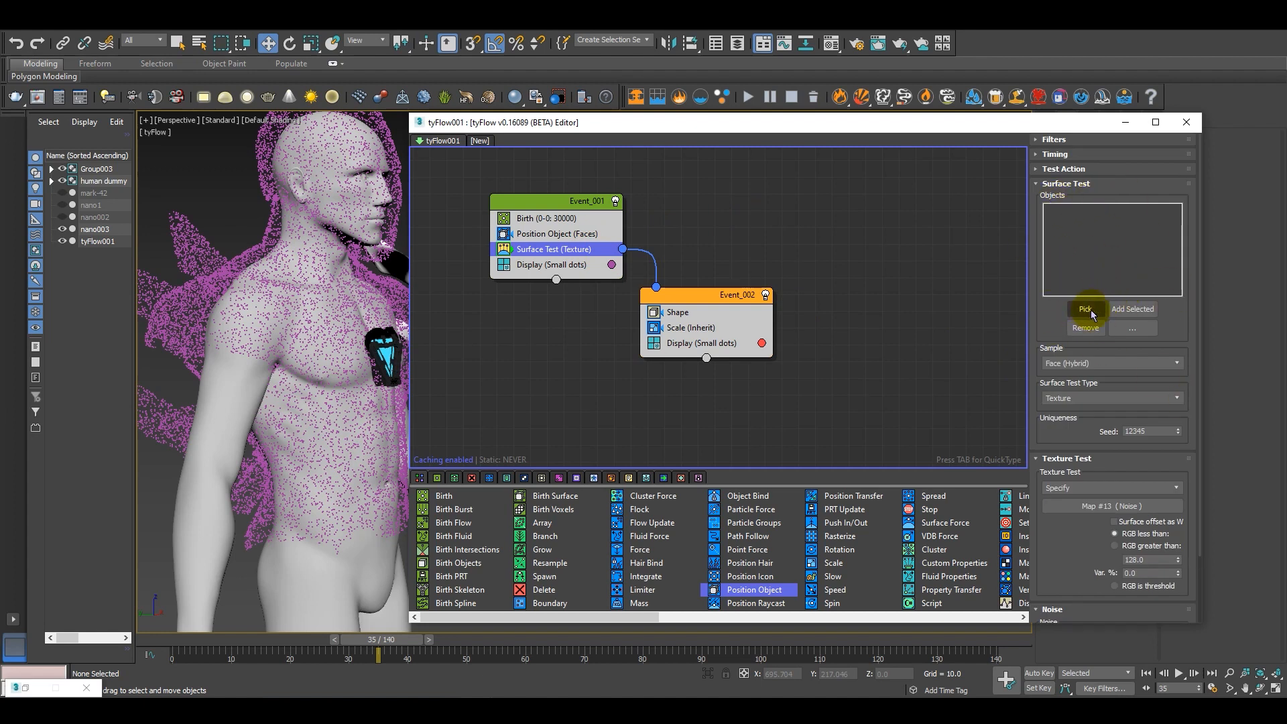
left_click(1087, 310)
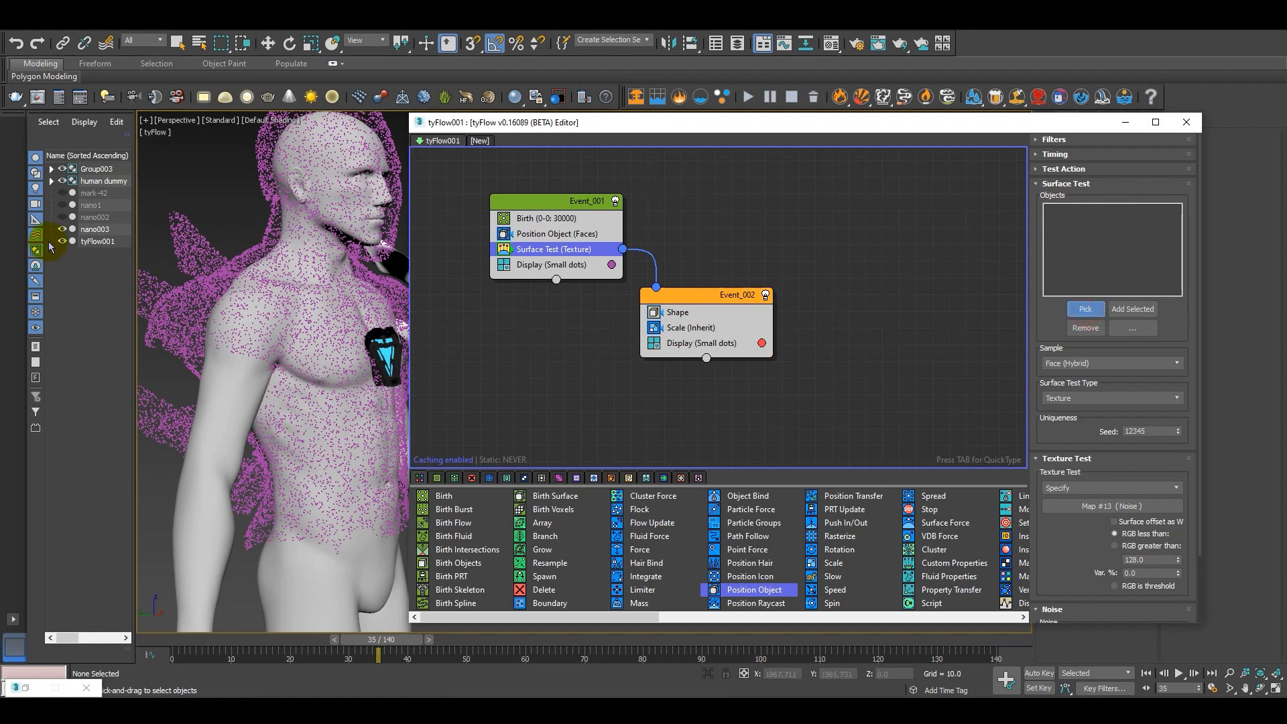
left_click(90, 208)
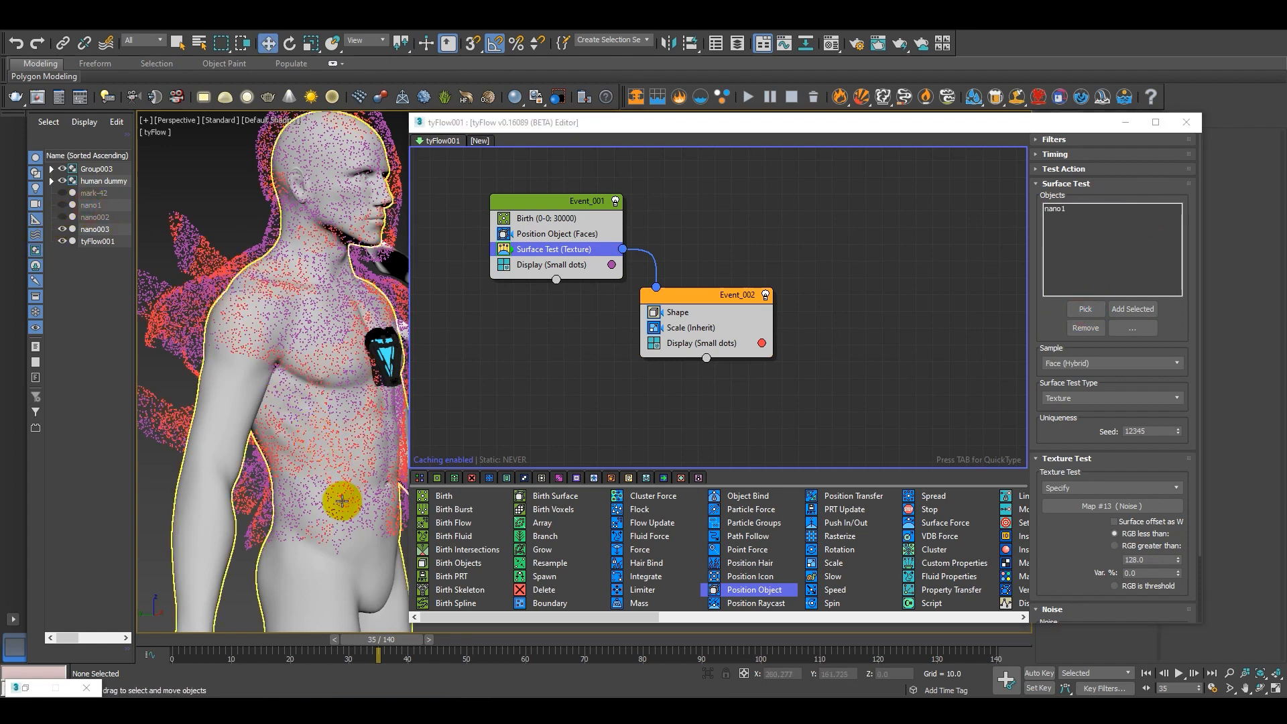
middle_click_drag(364, 522, 321, 517)
scroll(318, 485, "down", 2)
left_click_drag(393, 638, 302, 640)
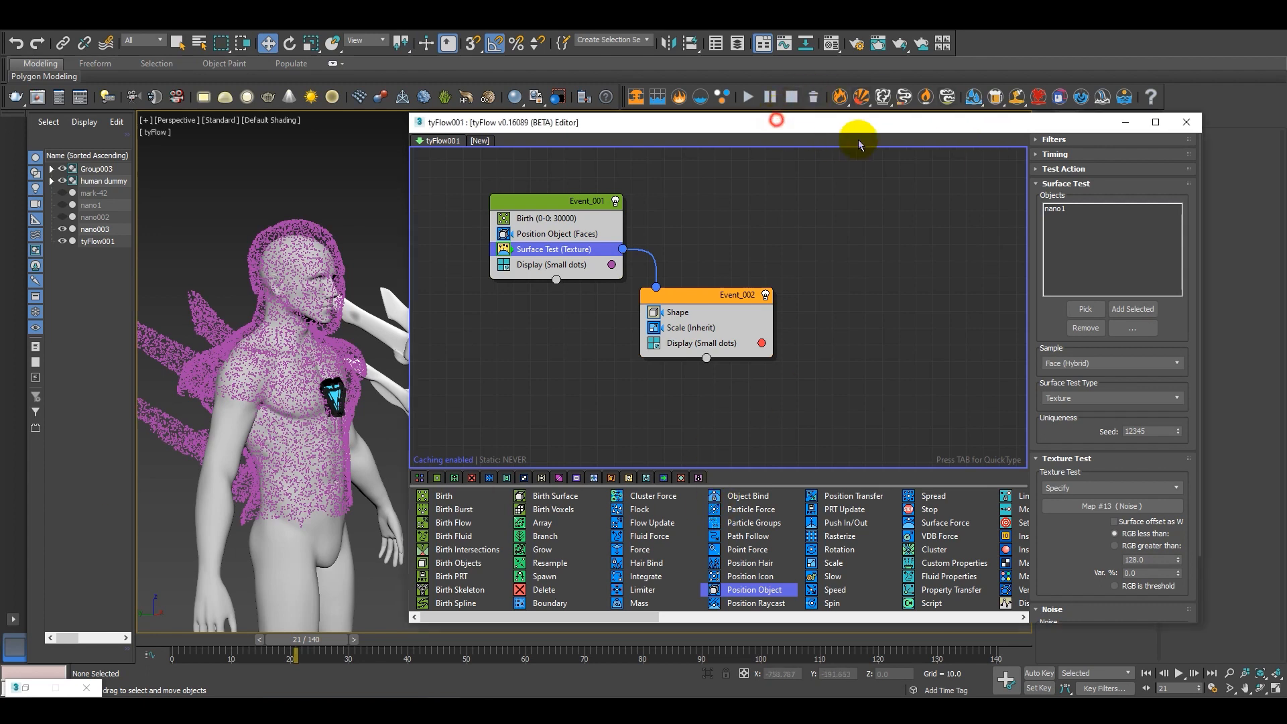
Delete the Display operator from Event_001 and scrub the timeline to frame 19 to inspect the chest area.
left_click_drag(851, 123, 945, 142)
left_click(624, 285)
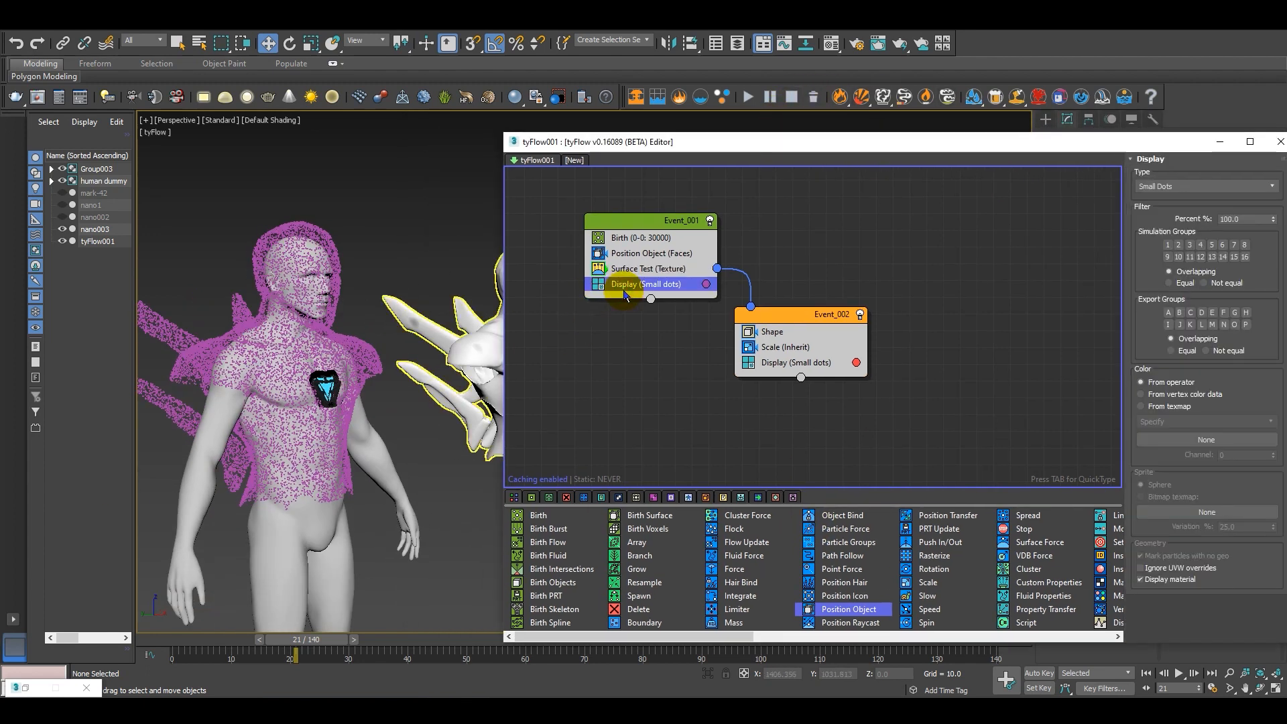
key("Delete")
left_click_drag(737, 335, 749, 333)
left_click_drag(308, 638, 207, 637)
mouse_move(284, 647)
left_mouse_down()
mouse_move(396, 661)
mouse_move(233, 655)
mouse_move(405, 656)
mouse_move(295, 650)
left_mouse_up()
scroll(320, 486, "up", 5)
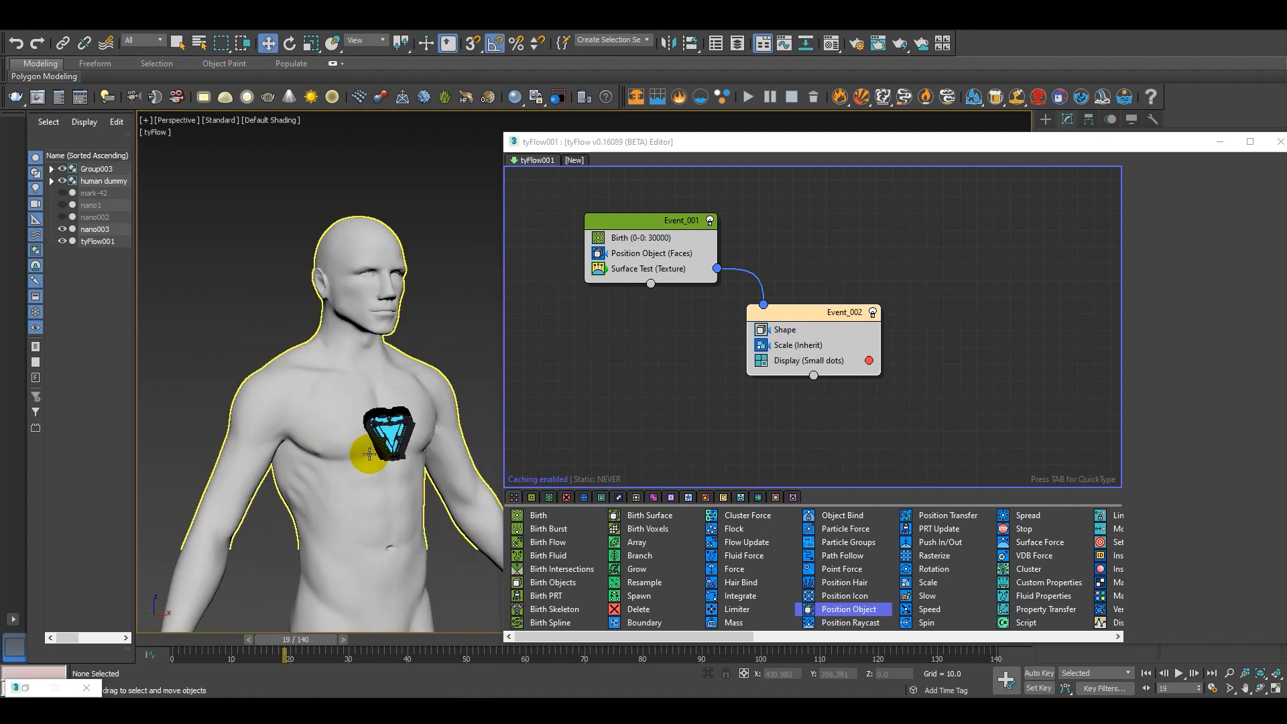
scroll(384, 440, "up", 5)
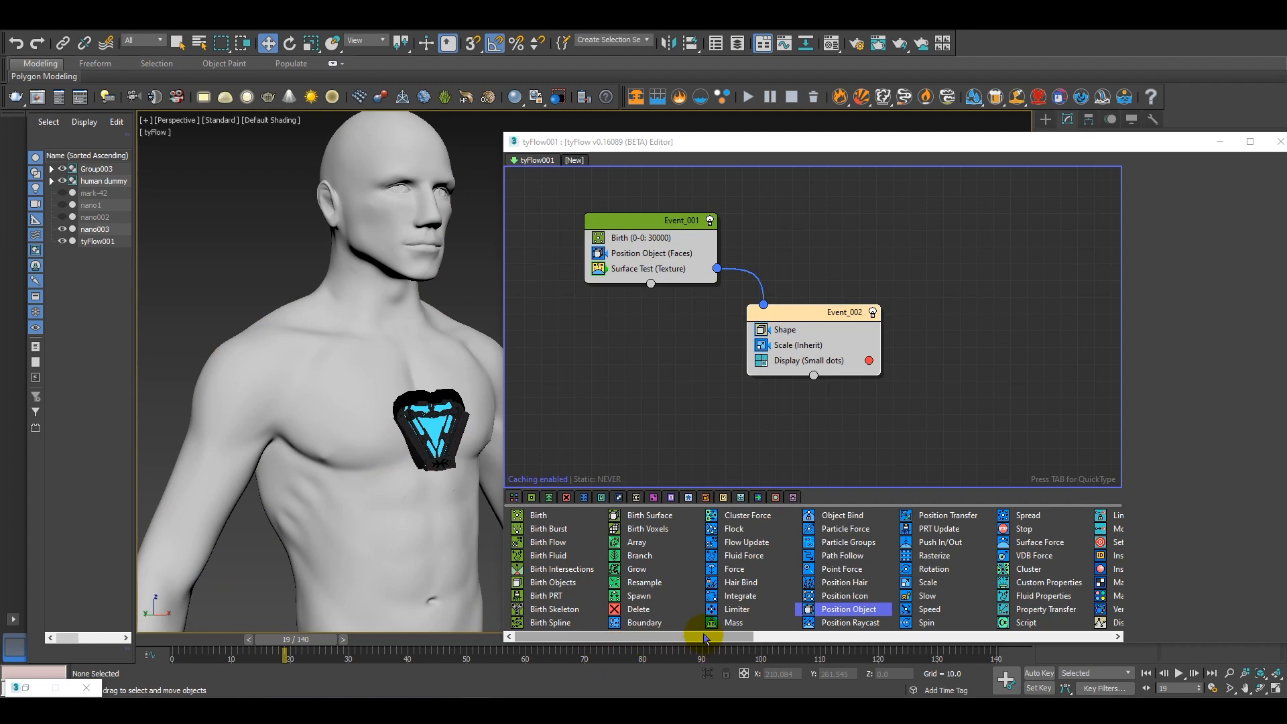
Set Event_002's Scale operator to Relative Multiply with a scale value of 105% on all axes.
left_click(781, 345)
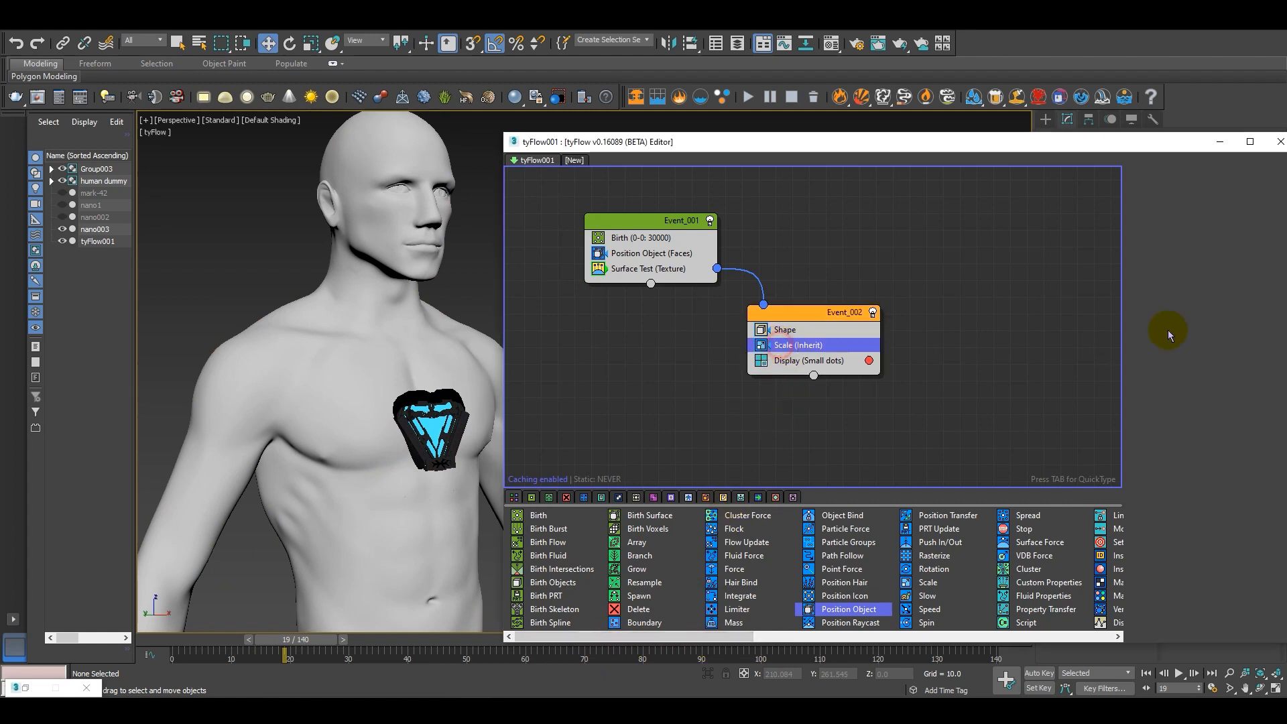
left_click_drag(1128, 144, 943, 134)
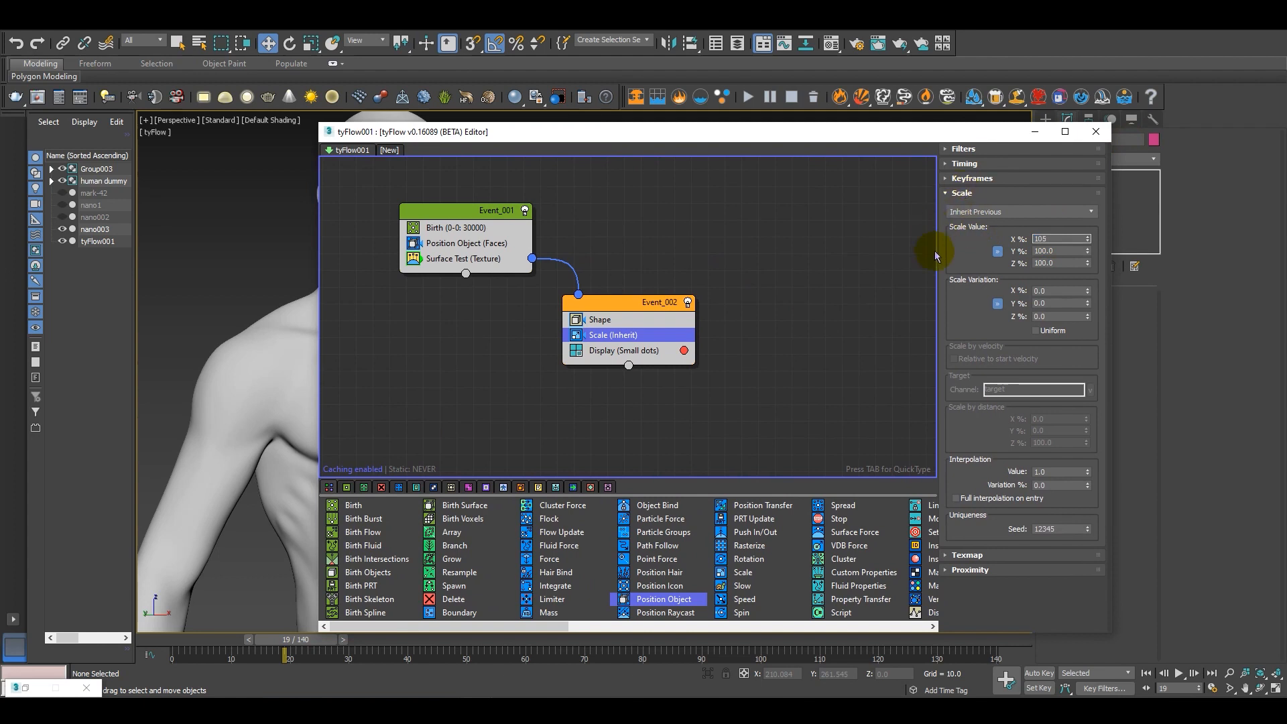
left_click(975, 212)
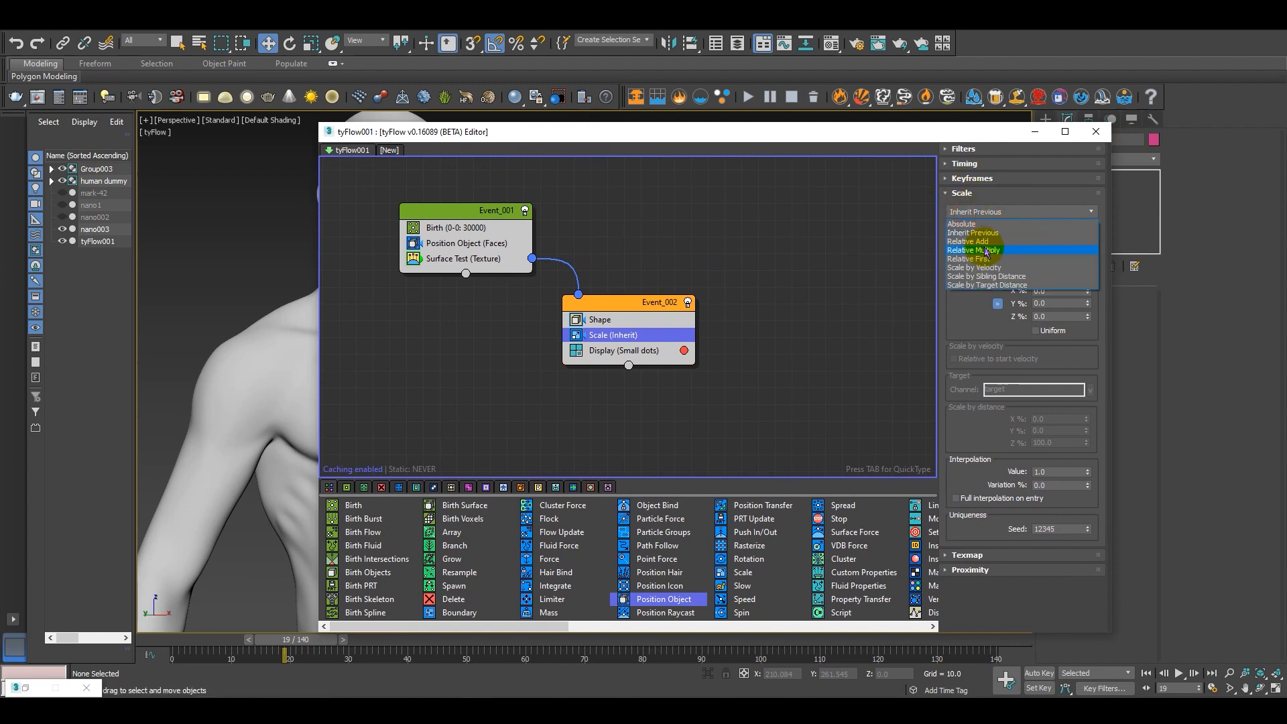
left_click(995, 250)
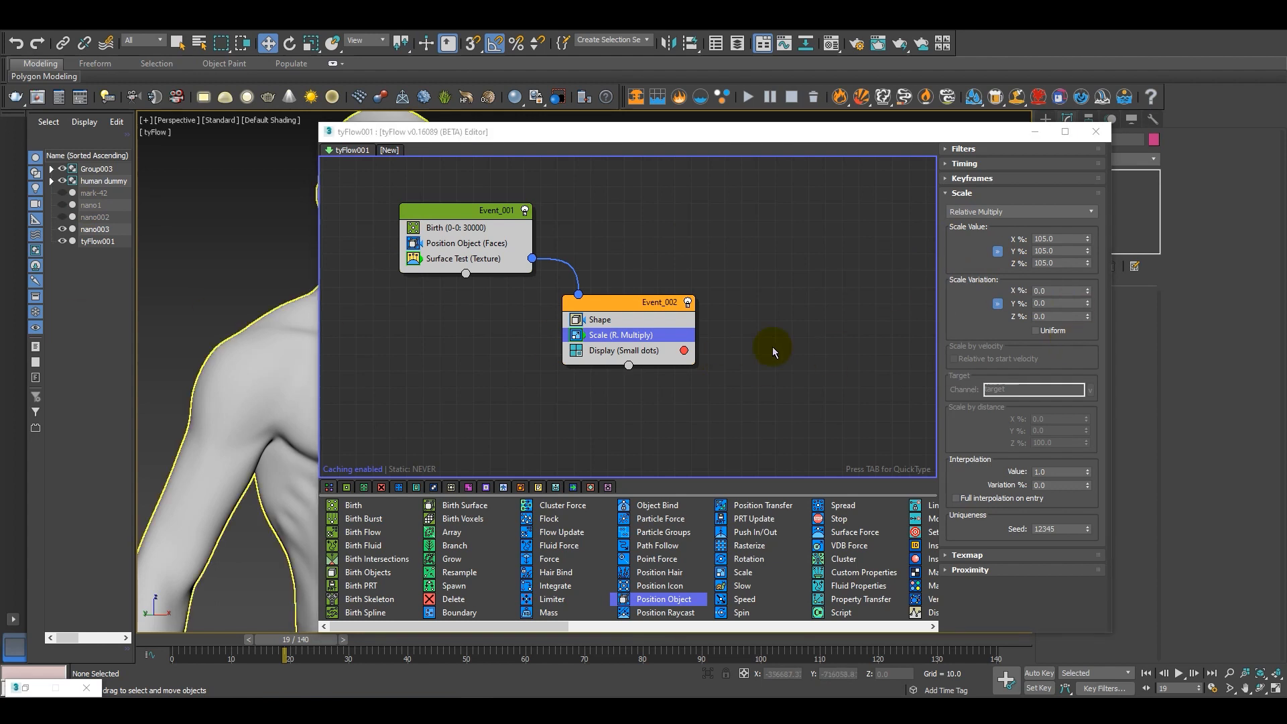
Add a Rotation operator between Shape and Scale in Event_002, and return the timeline to frame 0.
middle_click_drag(773, 347, 819, 348)
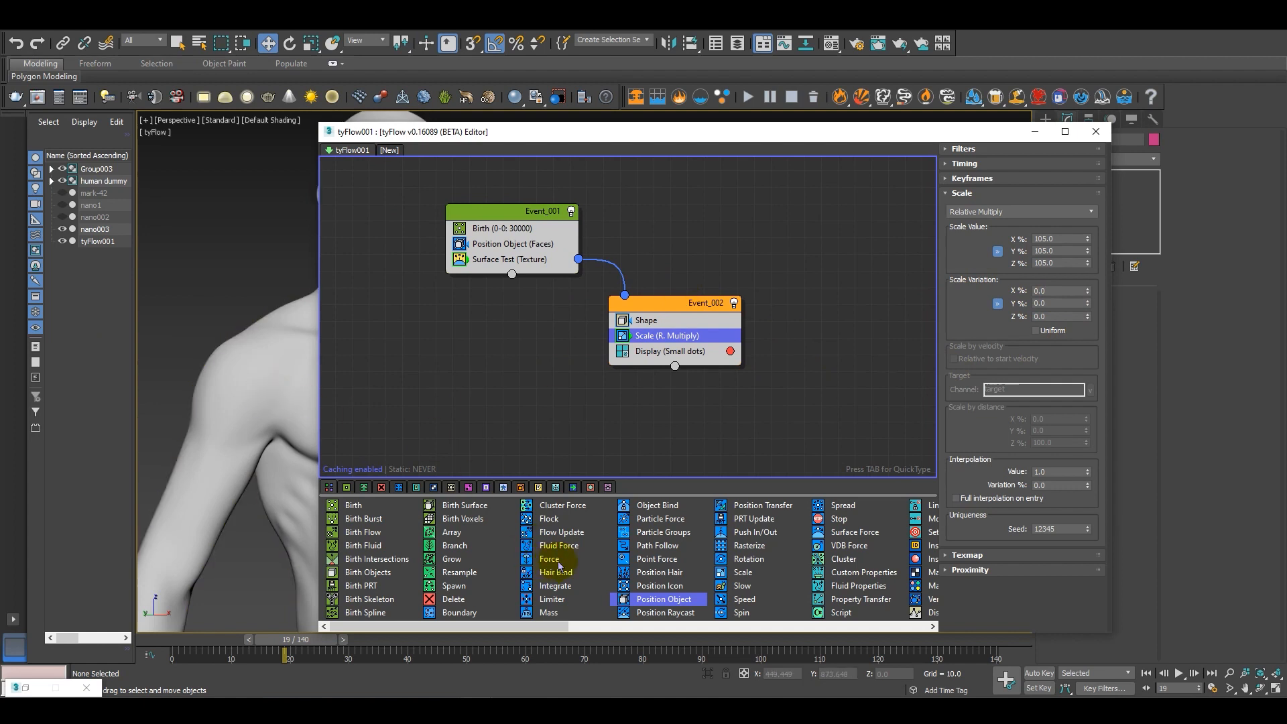
left_click(526, 627)
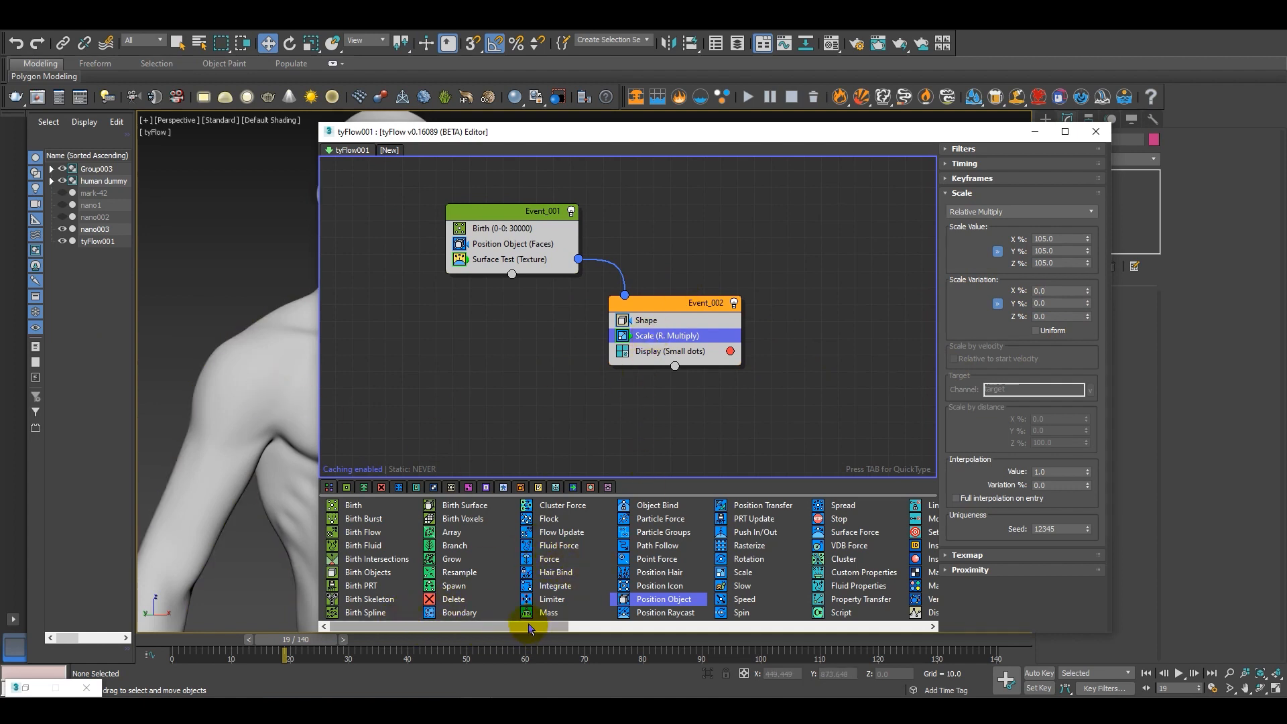
key("Tab")
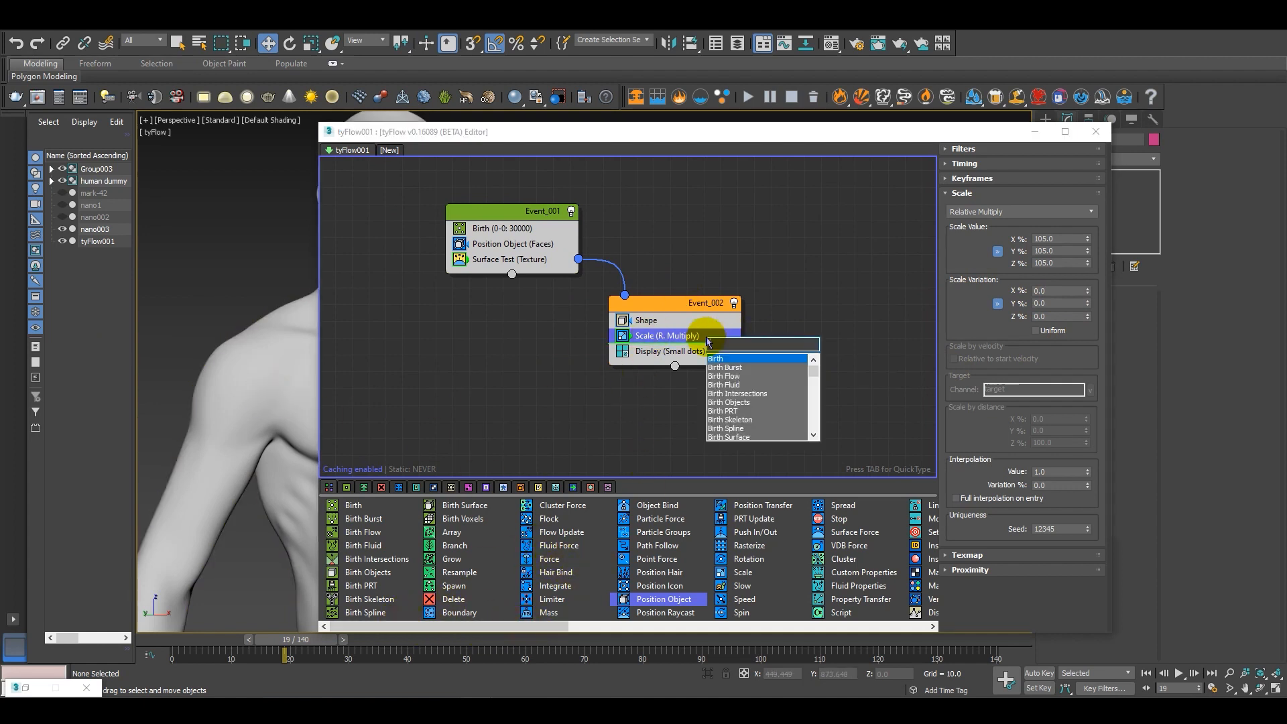
type("roat")
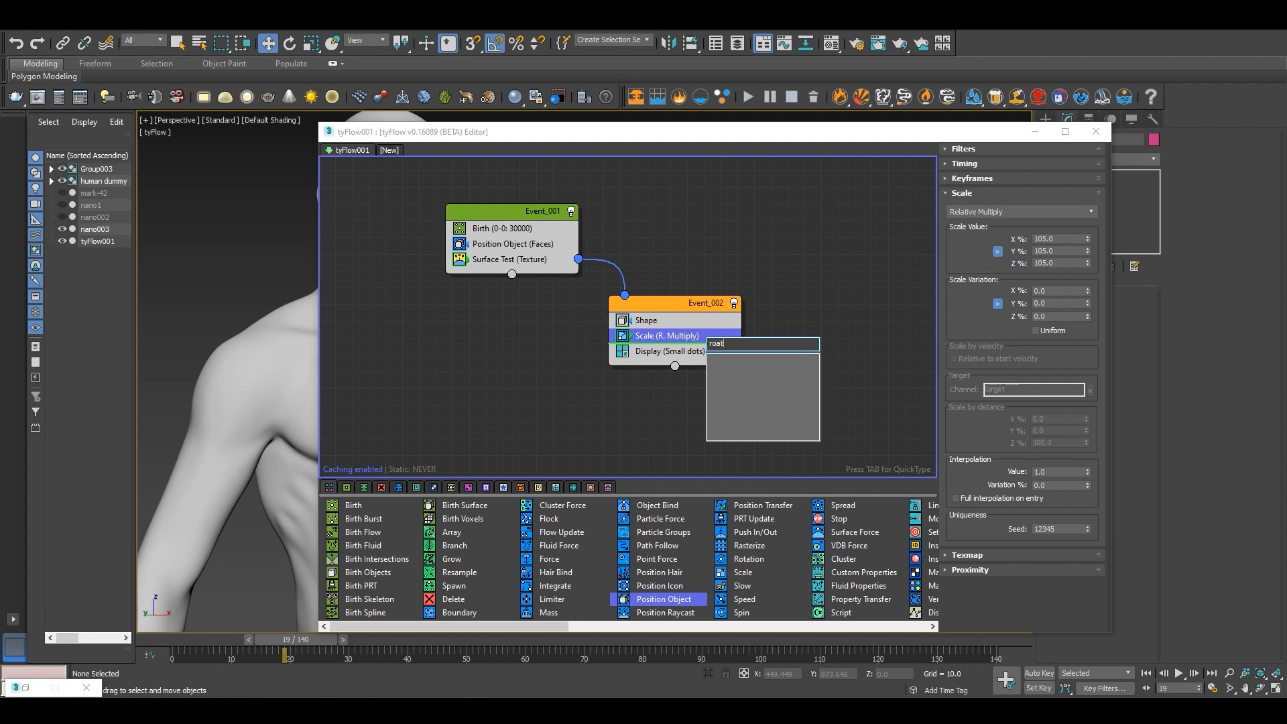
key("BackSpace")
key("BackSpace")
key("BackSpace")
type("ota")
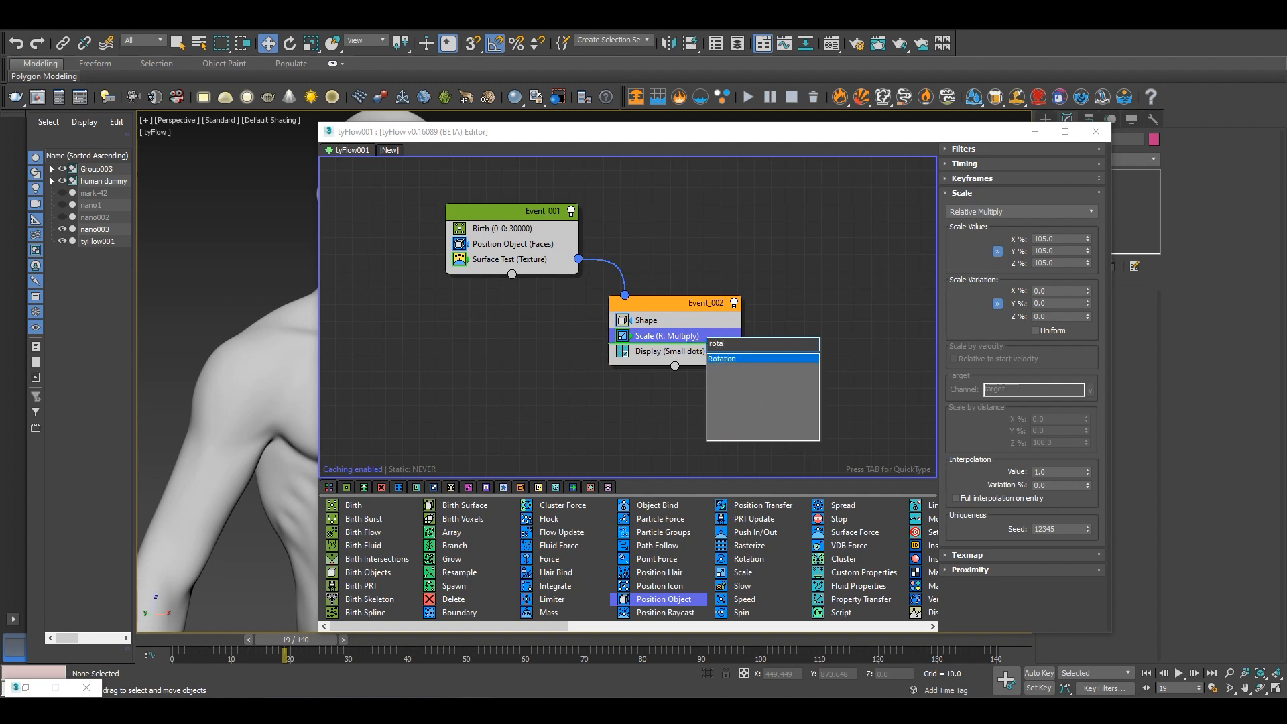
key("Return")
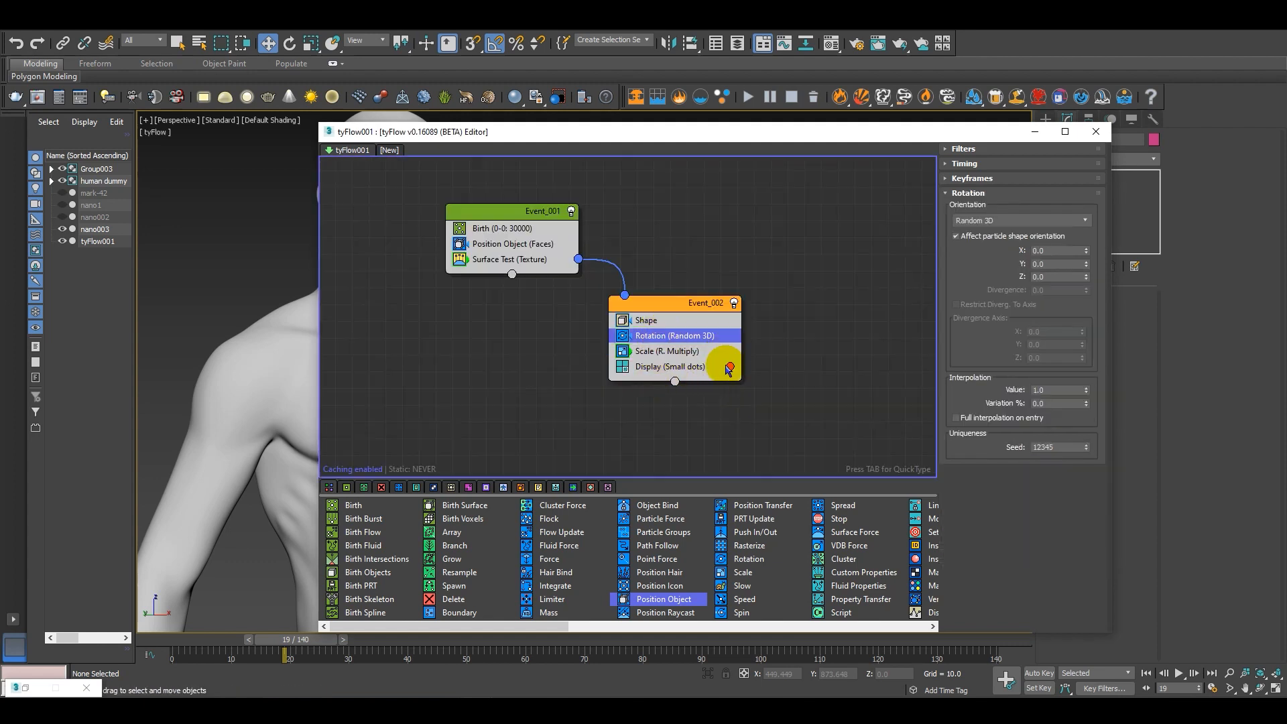
left_click_drag(291, 644, 176, 645)
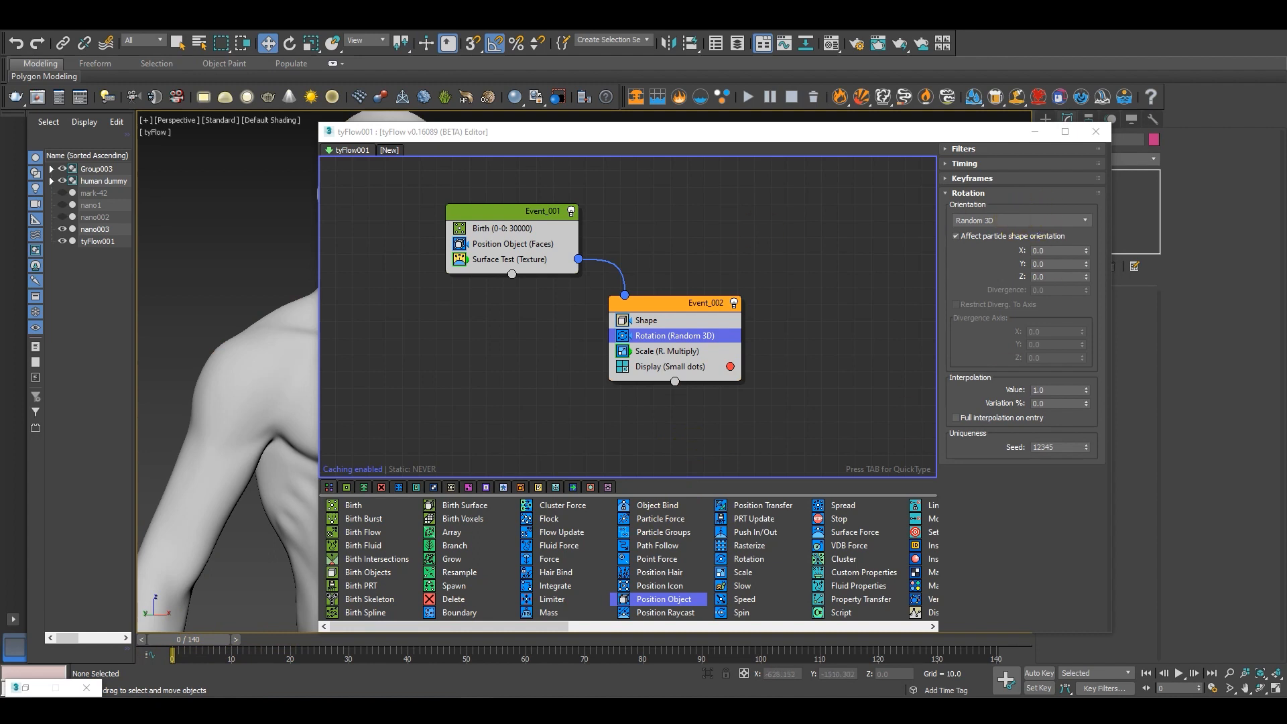
Set Event_002's Rotation orientation to Surface Align and add a Spin operator between Rotation and Scale.
left_click(997, 221)
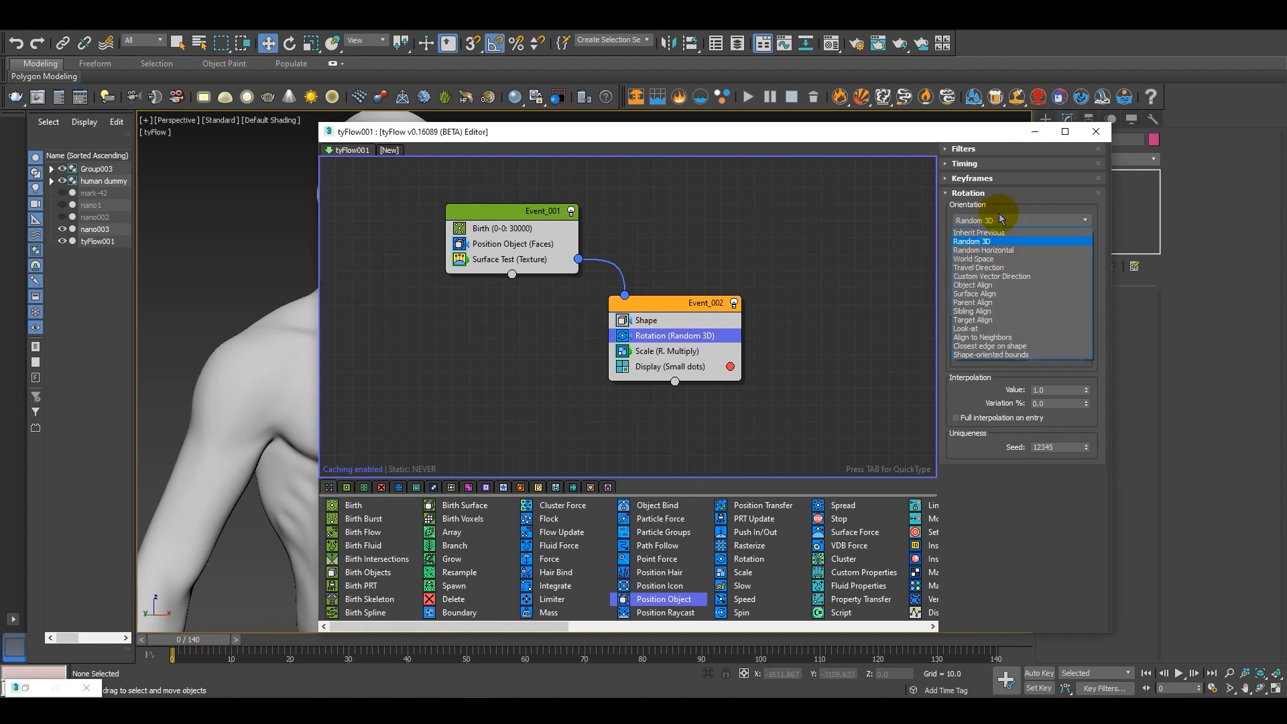
left_click(990, 295)
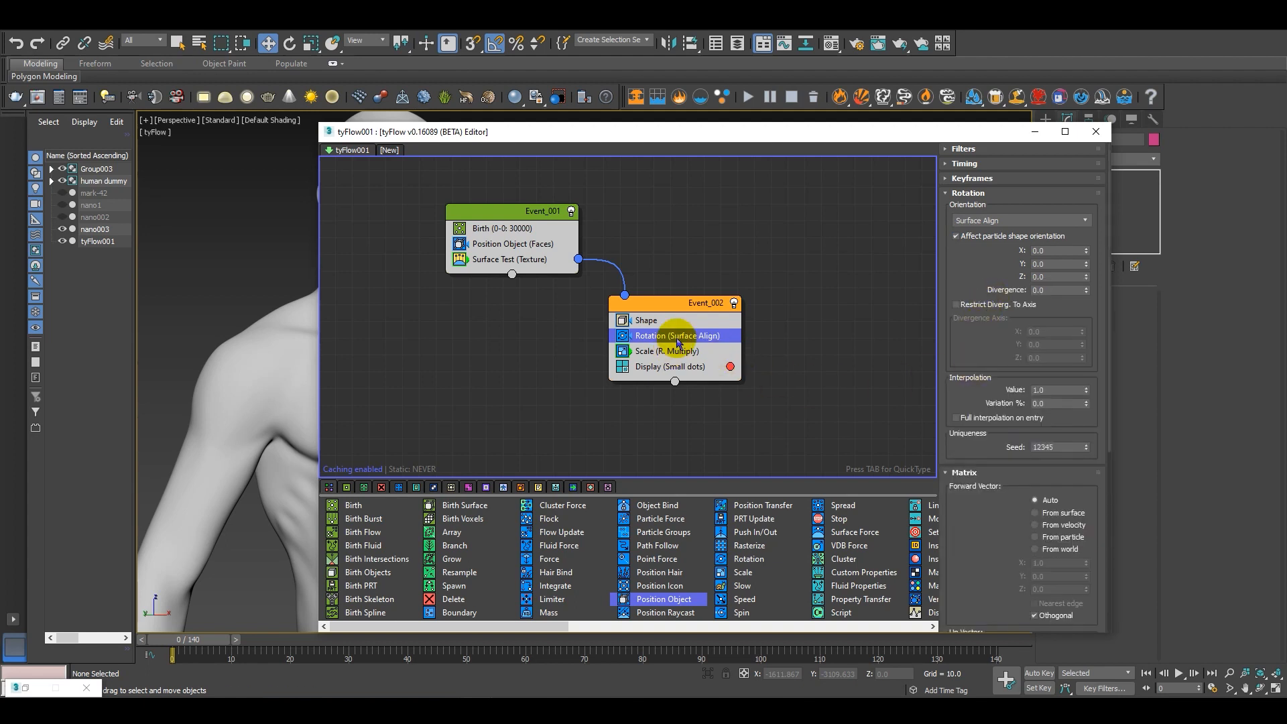
key("Tab")
type("spi")
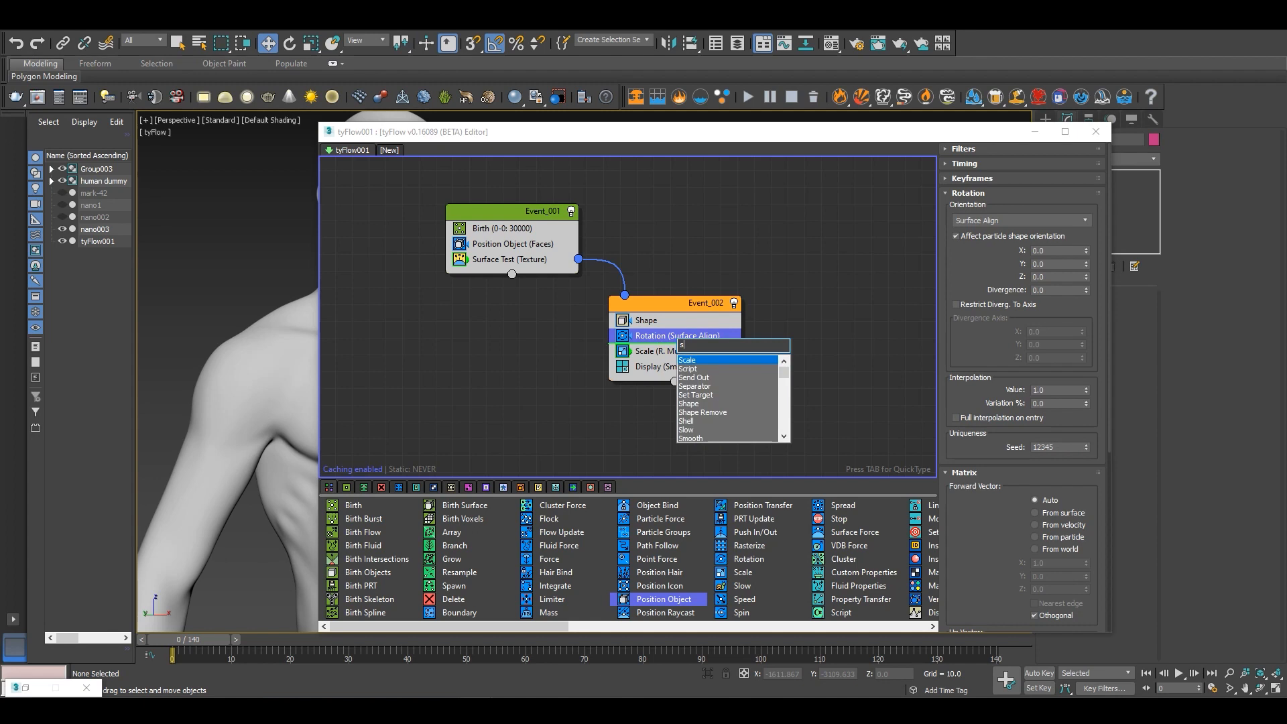
key("Return")
left_click_drag(667, 352, 681, 329)
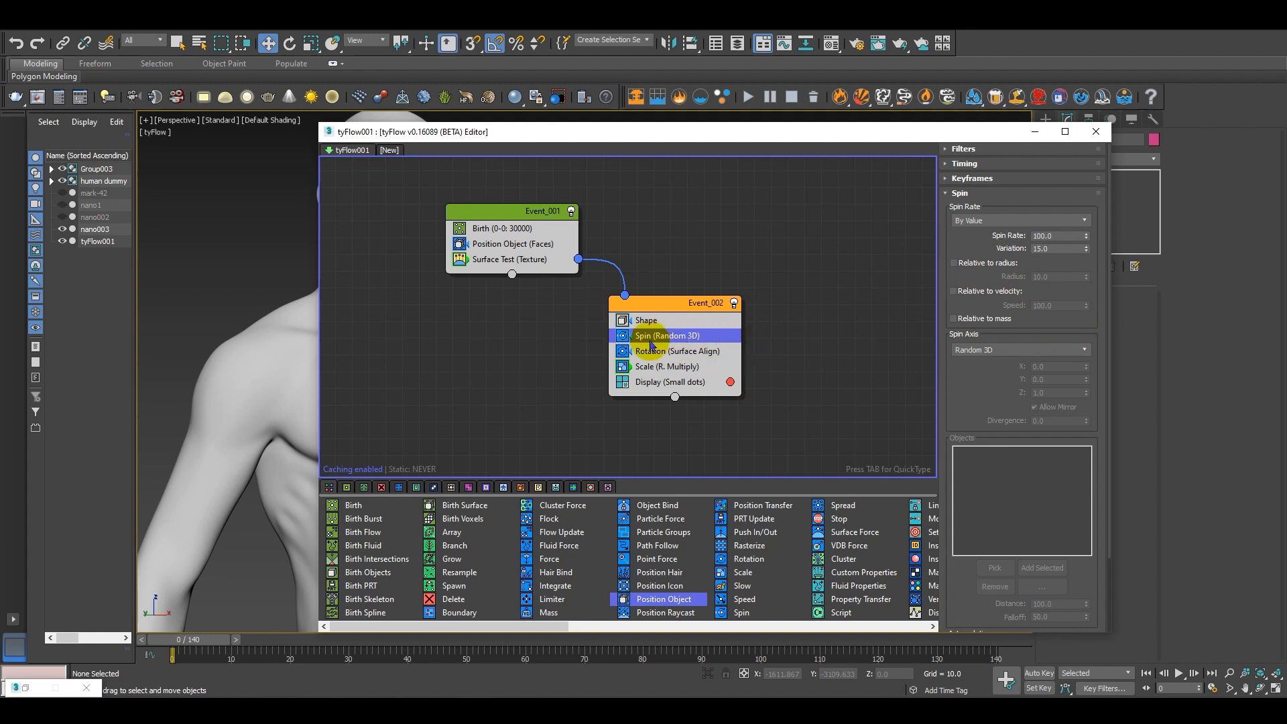
left_click_drag(637, 334, 651, 354)
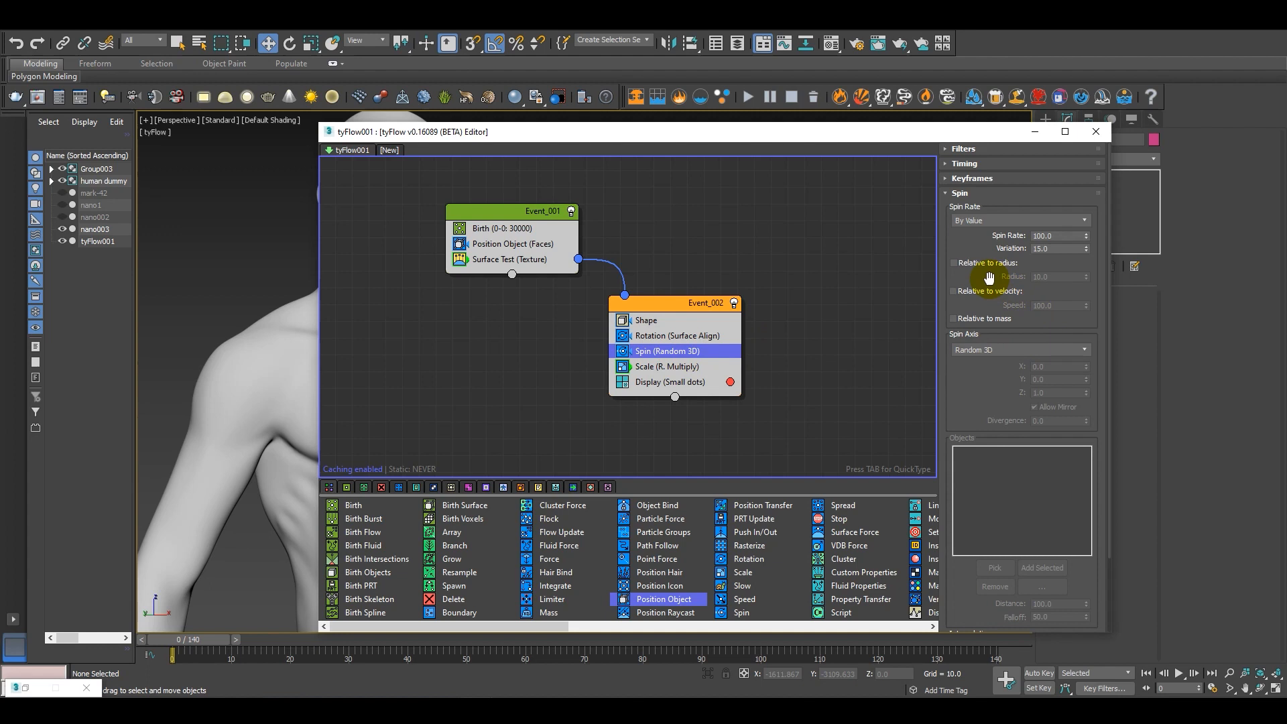
Set the Spin operator's axis to World Space with a divergence of 5.
left_click(1008, 221)
left_click(993, 250)
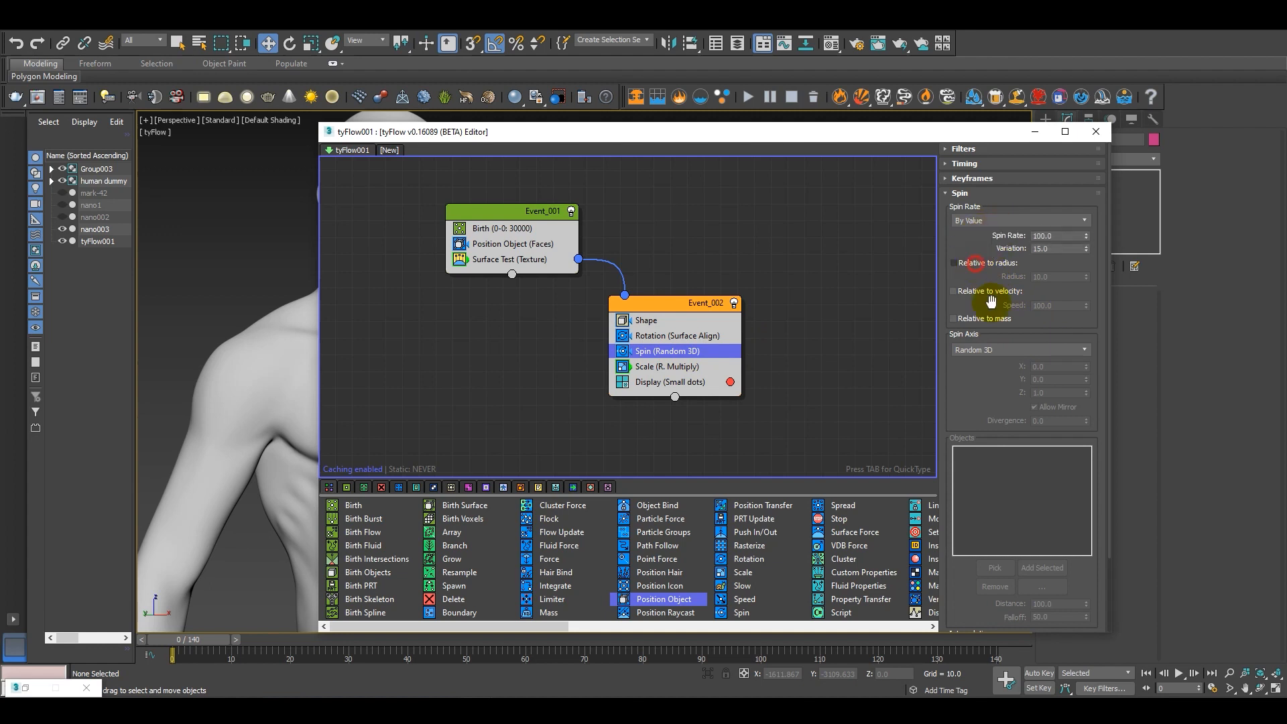
left_click(978, 349)
left_click(981, 371)
scroll(971, 279, "down", 2)
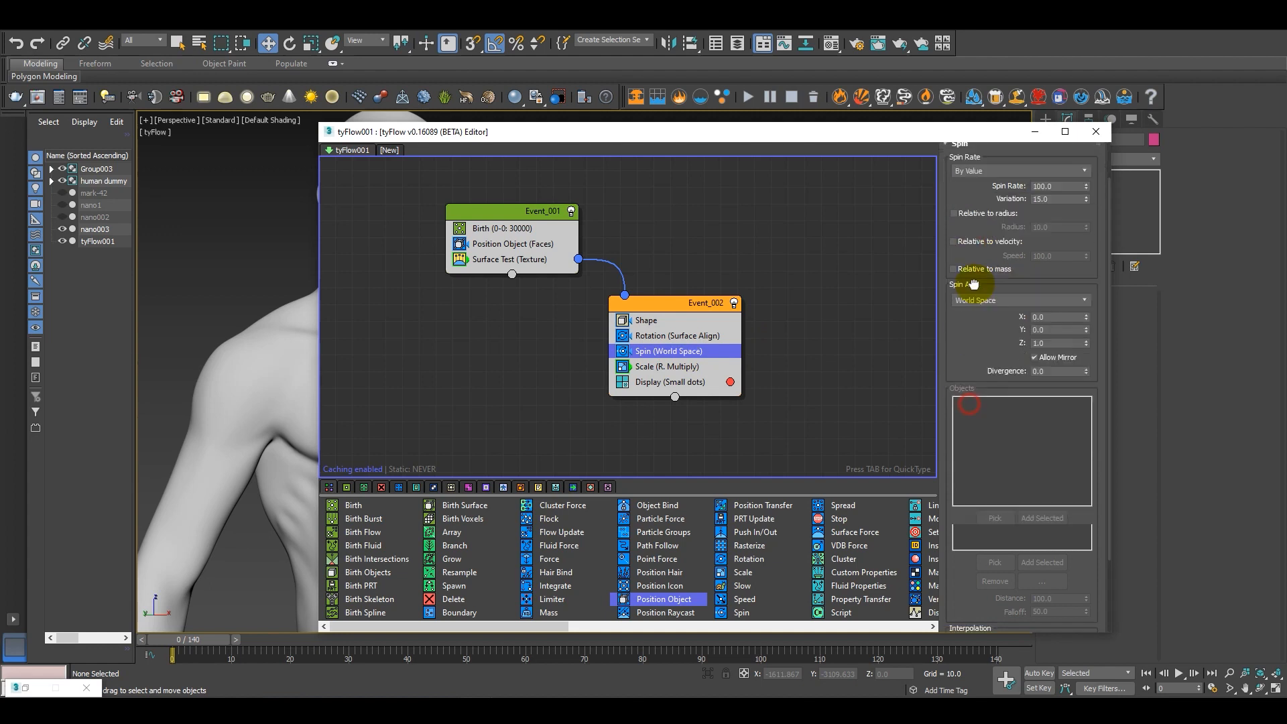
left_click(1052, 333)
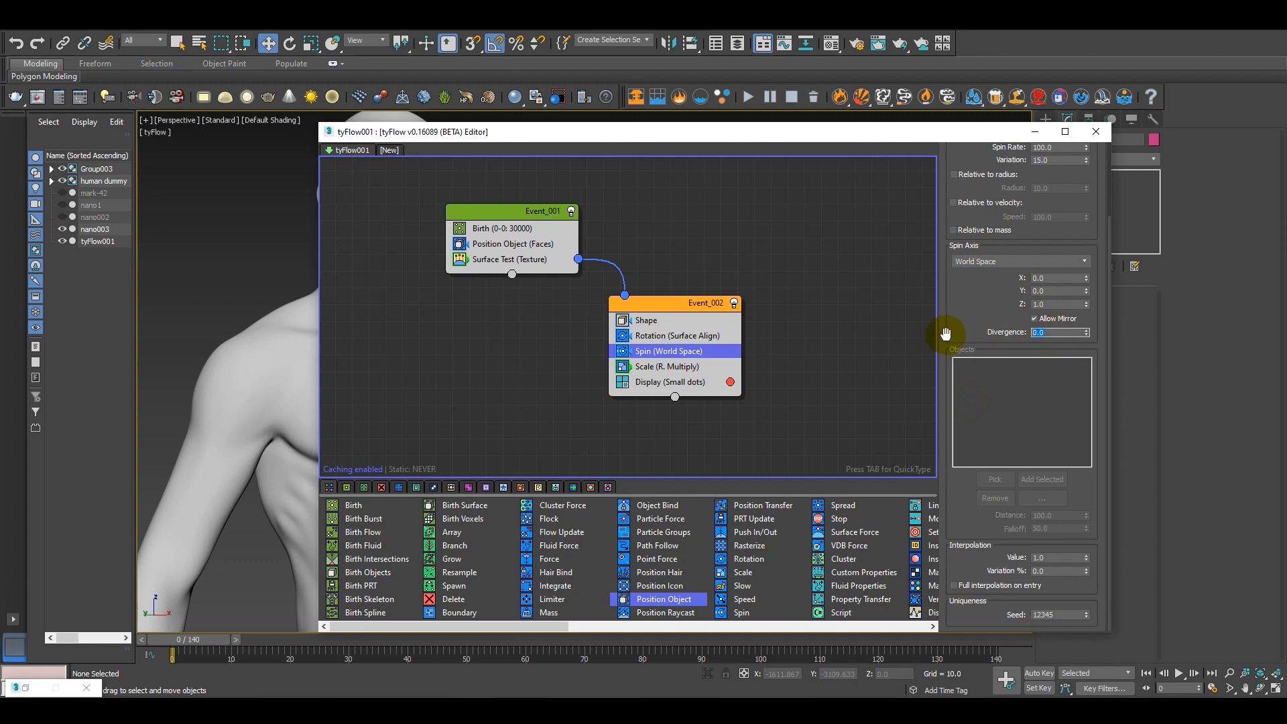
type("2")
key("Return")
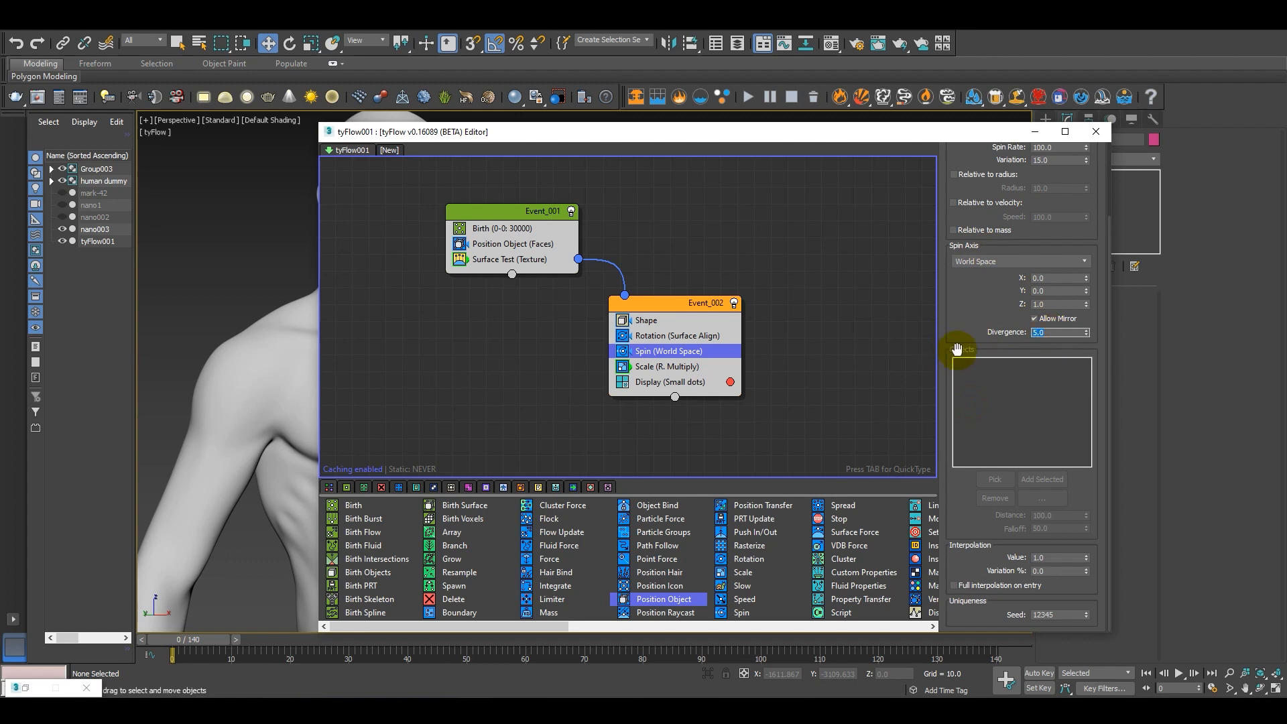
left_click_drag(976, 272, 983, 465)
Assign nano1 as the object the Rotation operator aligns the particles to.
left_click(676, 336)
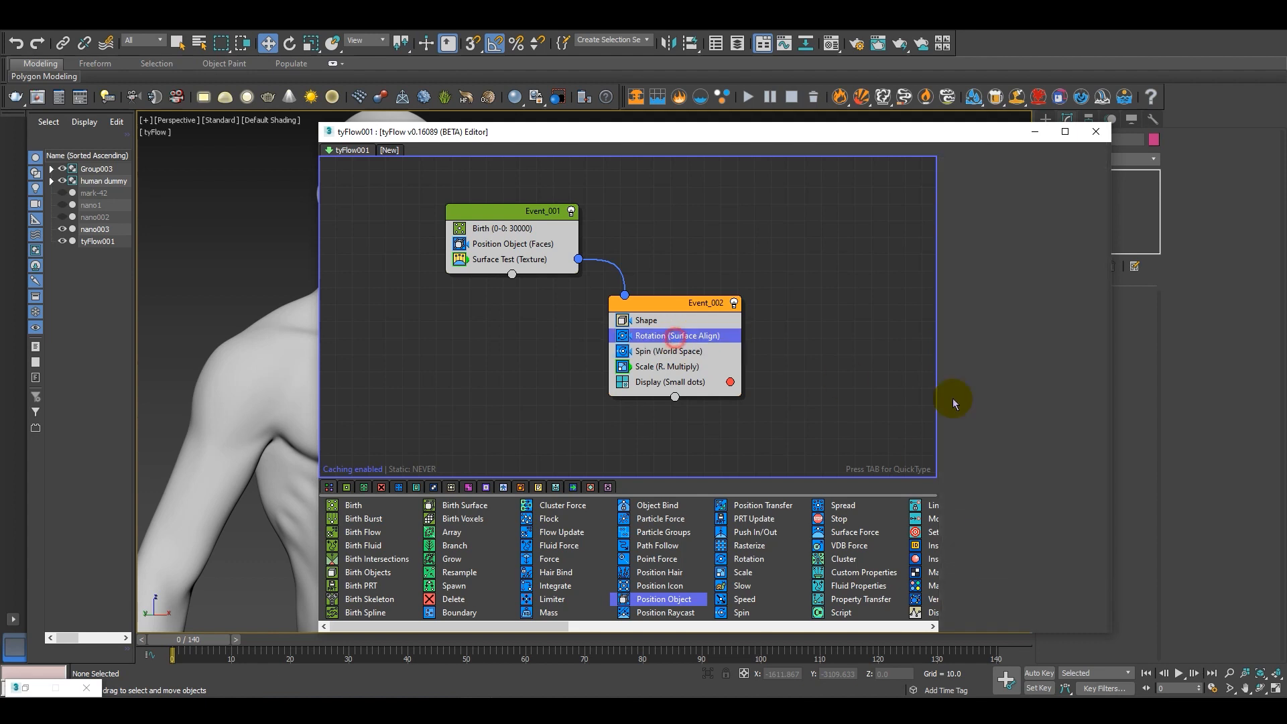
scroll(990, 429, "down", 3)
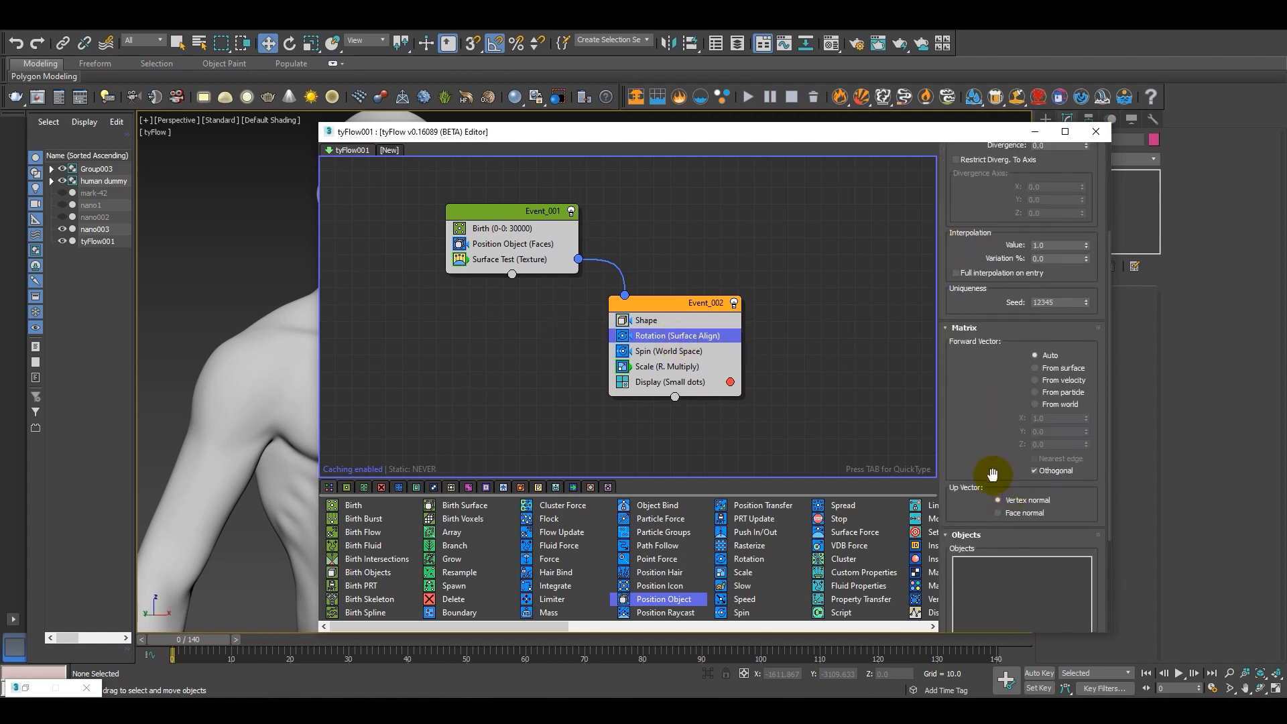
left_click_drag(993, 474, 1011, 295)
left_click(994, 518)
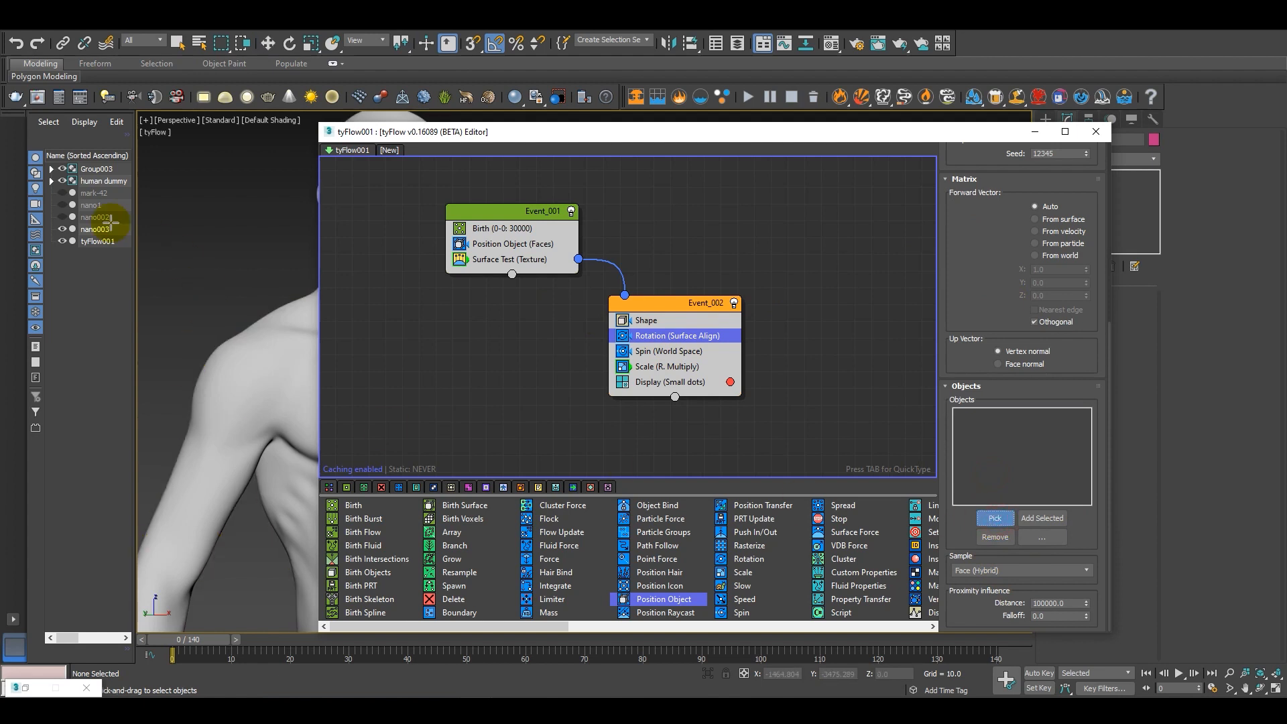
left_click(99, 205)
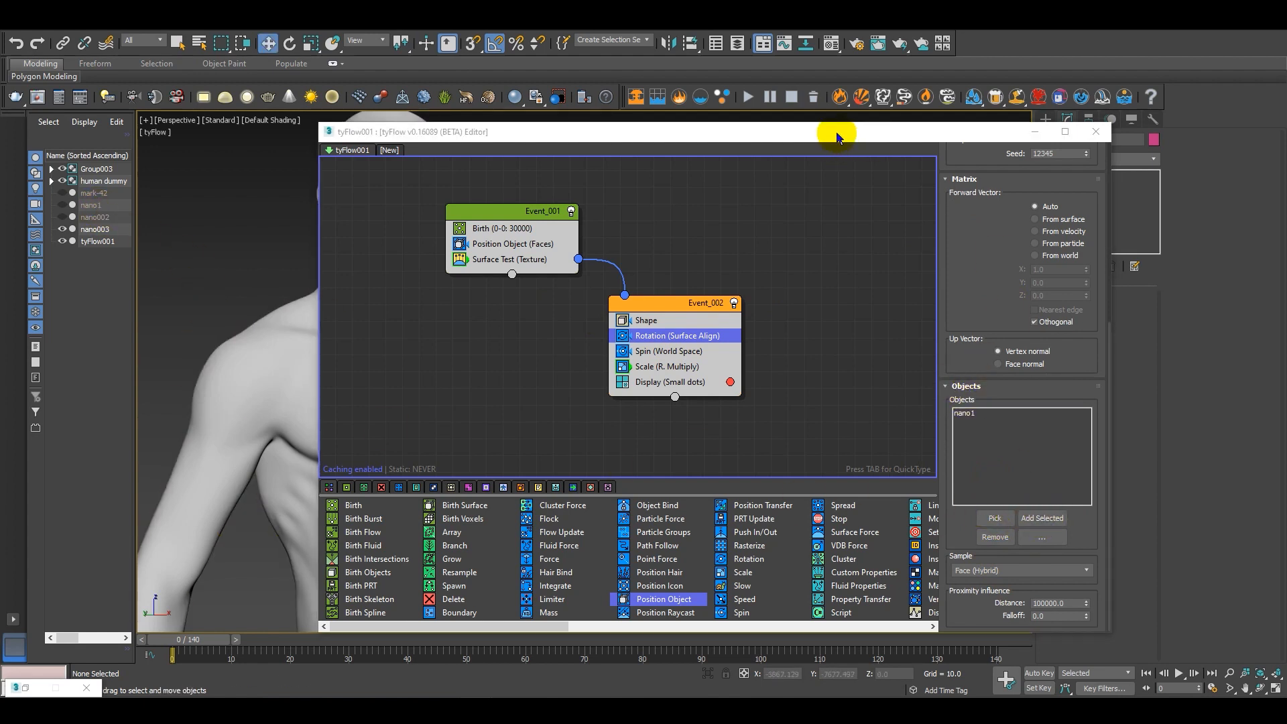
Move the flow editor off the chest area and set Event_002's Display type to Geometry, with the timeline around frame 15.
left_click_drag(835, 132, 974, 132)
left_click_drag(204, 639, 295, 630)
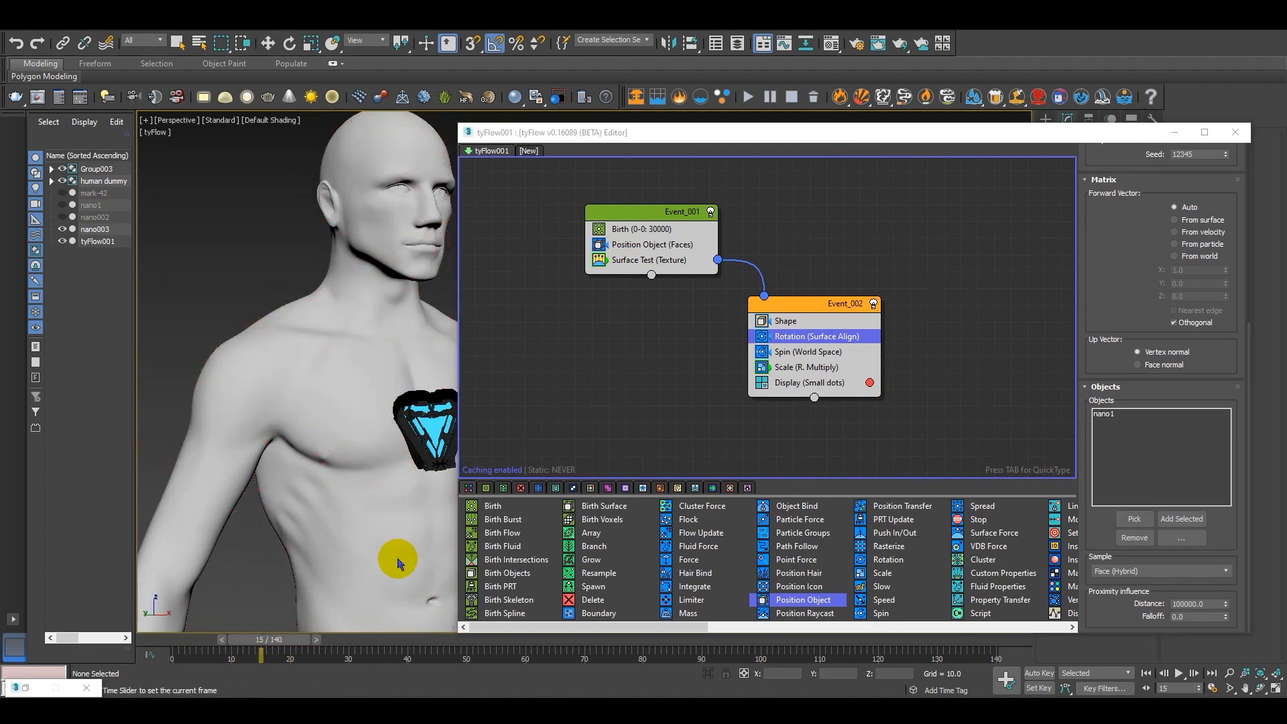
left_click(808, 383)
left_click(1160, 177)
left_click(1123, 242)
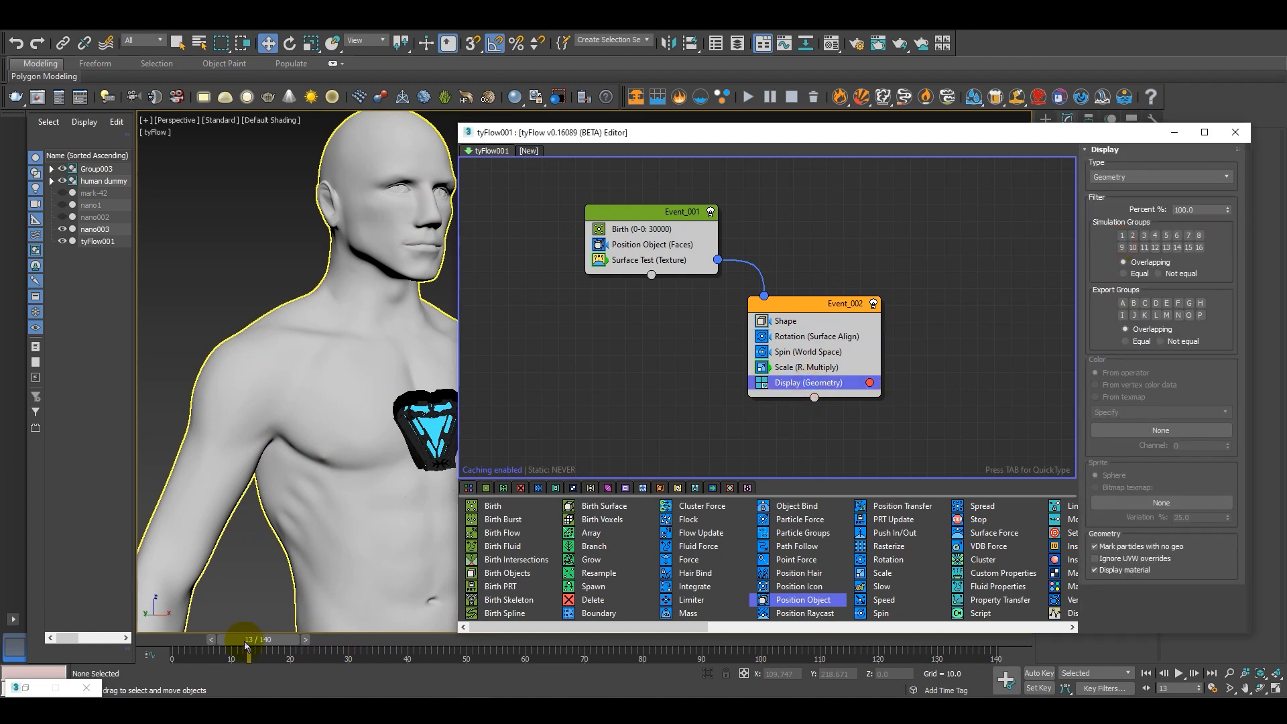
Scrub the timeline to frame 65, inspect the particle shell around the torso, and return to frame 0.
left_click_drag(261, 645, 552, 635)
middle_click_drag(379, 496, 513, 476, "alt")
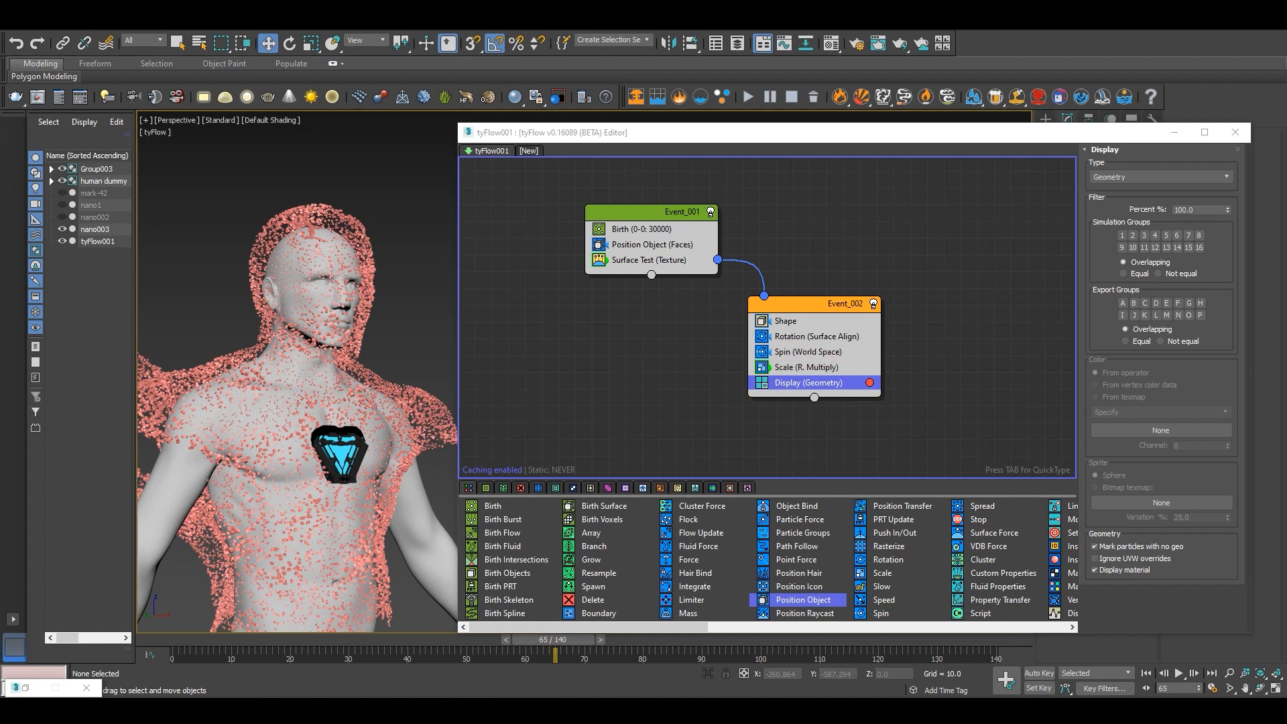
middle_click_drag(339, 454, 308, 386)
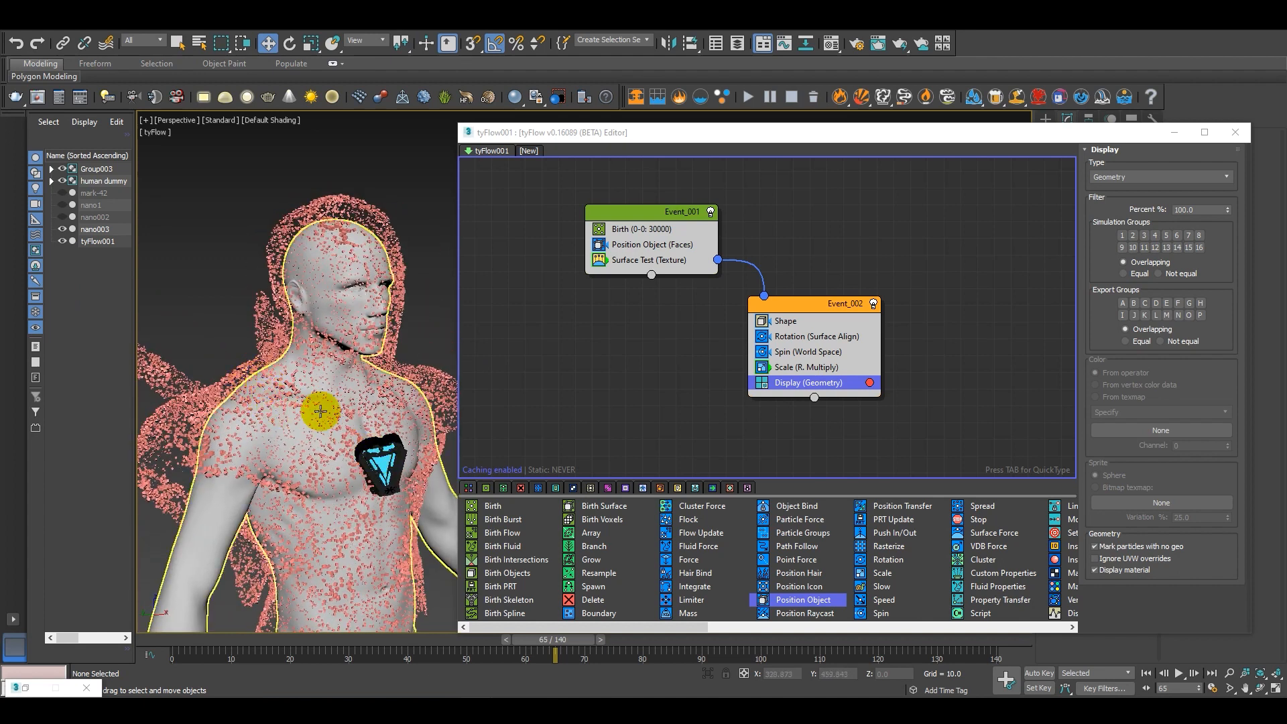
left_click(544, 638)
left_click_drag(432, 646, 118, 617)
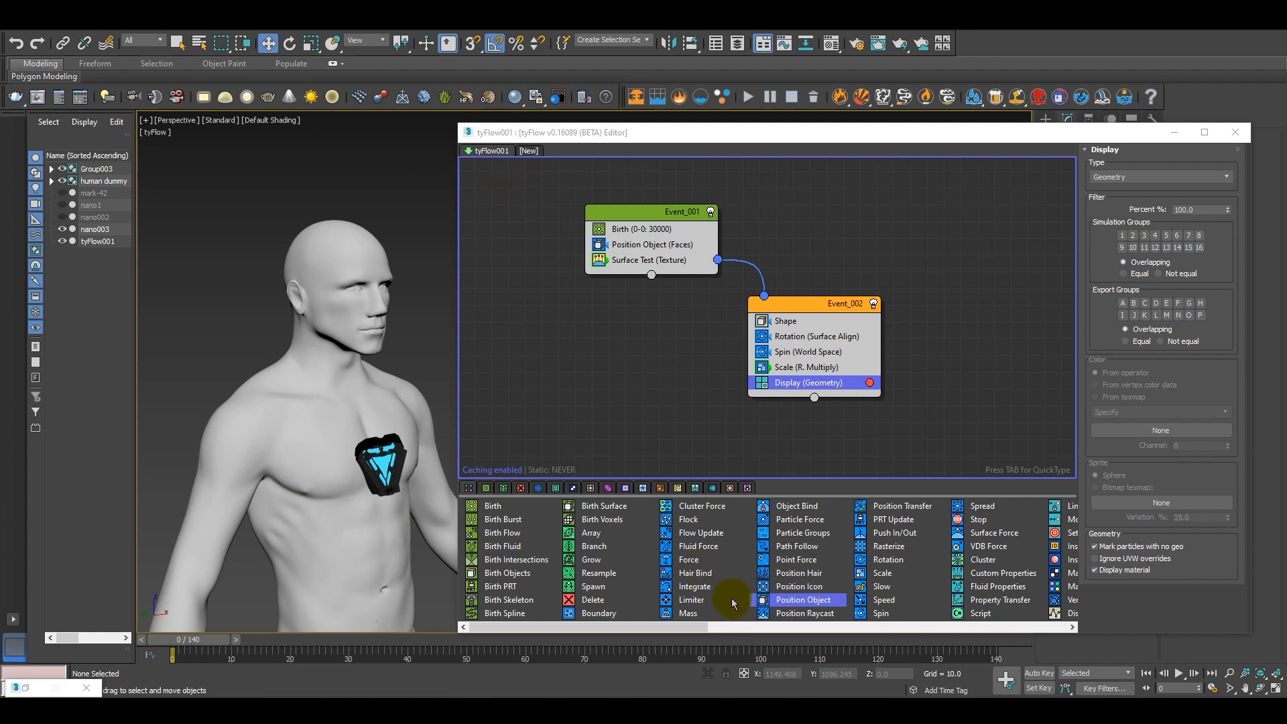
Add a Time Test between Scale and Display in Event_002 with a test value of 20.
middle_click_drag(823, 401, 762, 364)
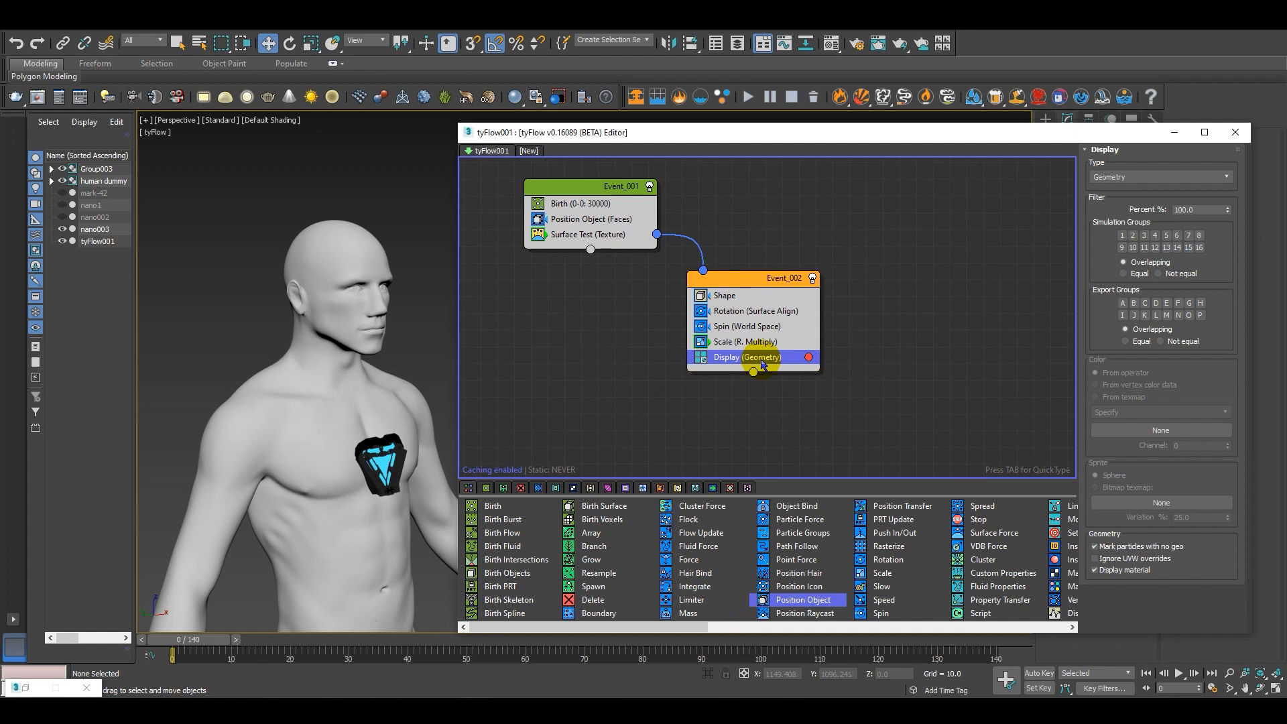
left_click_drag(716, 628, 1055, 614)
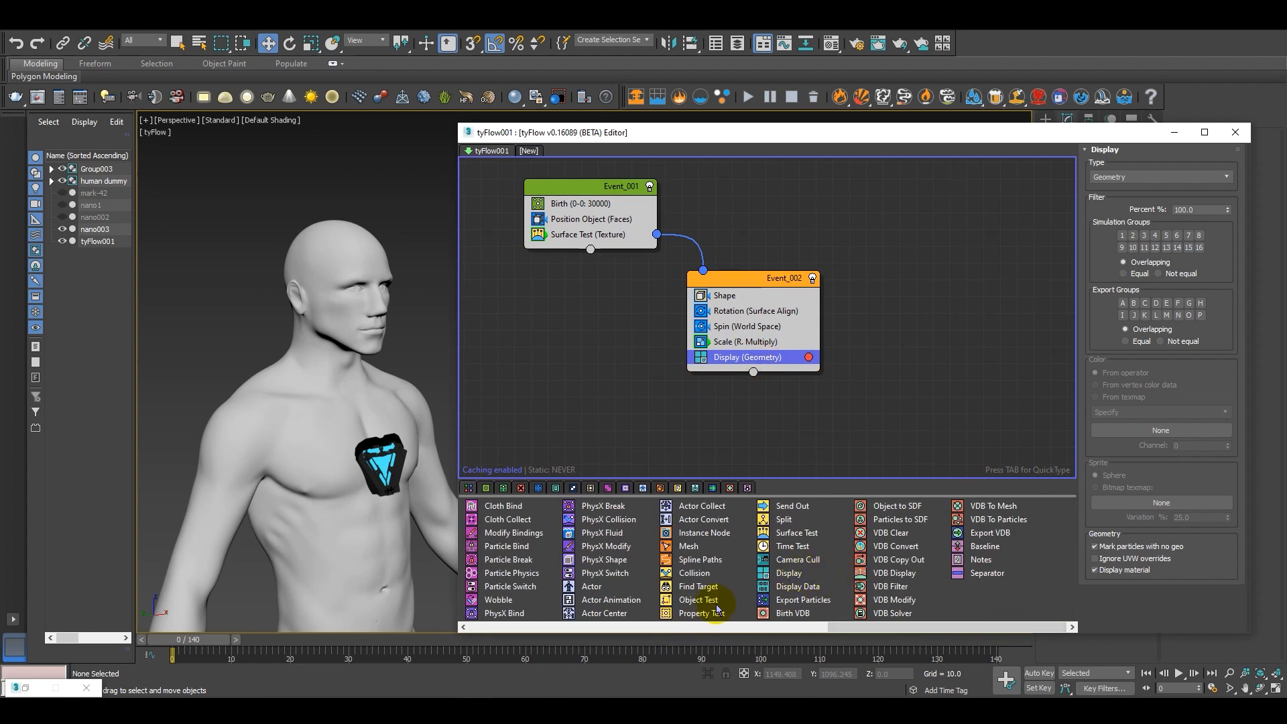
left_click_drag(787, 546, 748, 353)
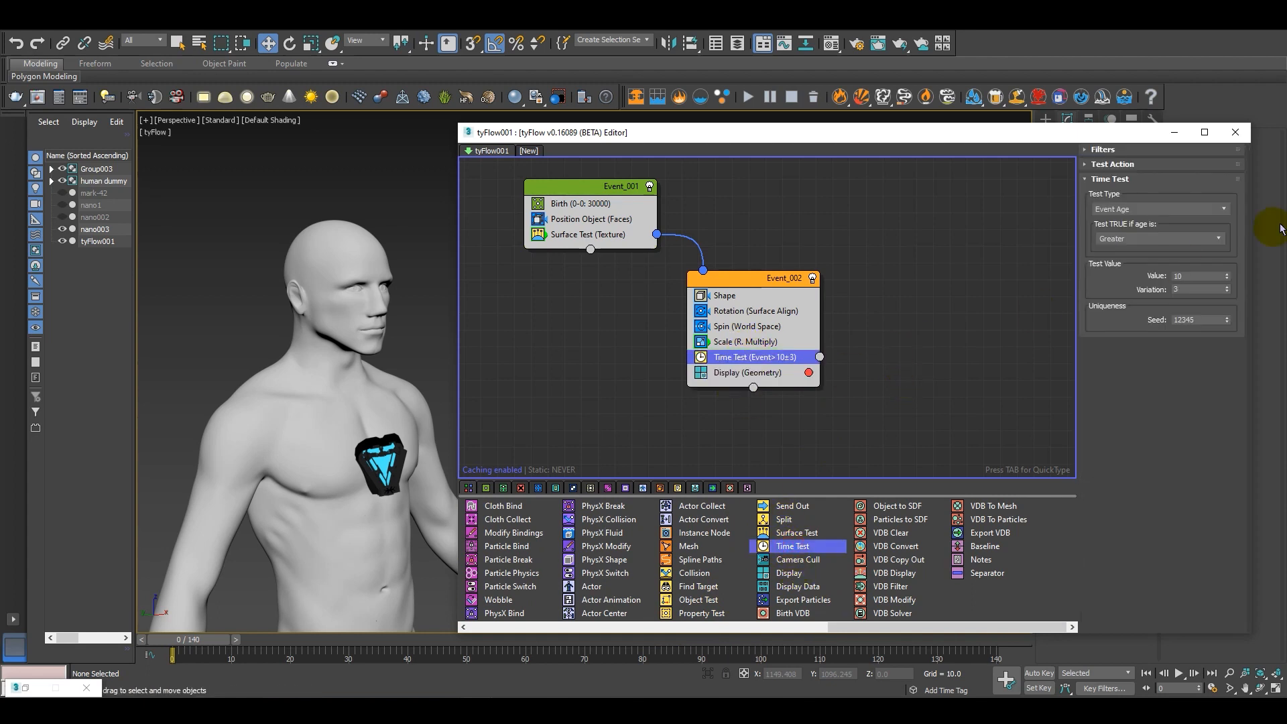
double_click(1185, 276)
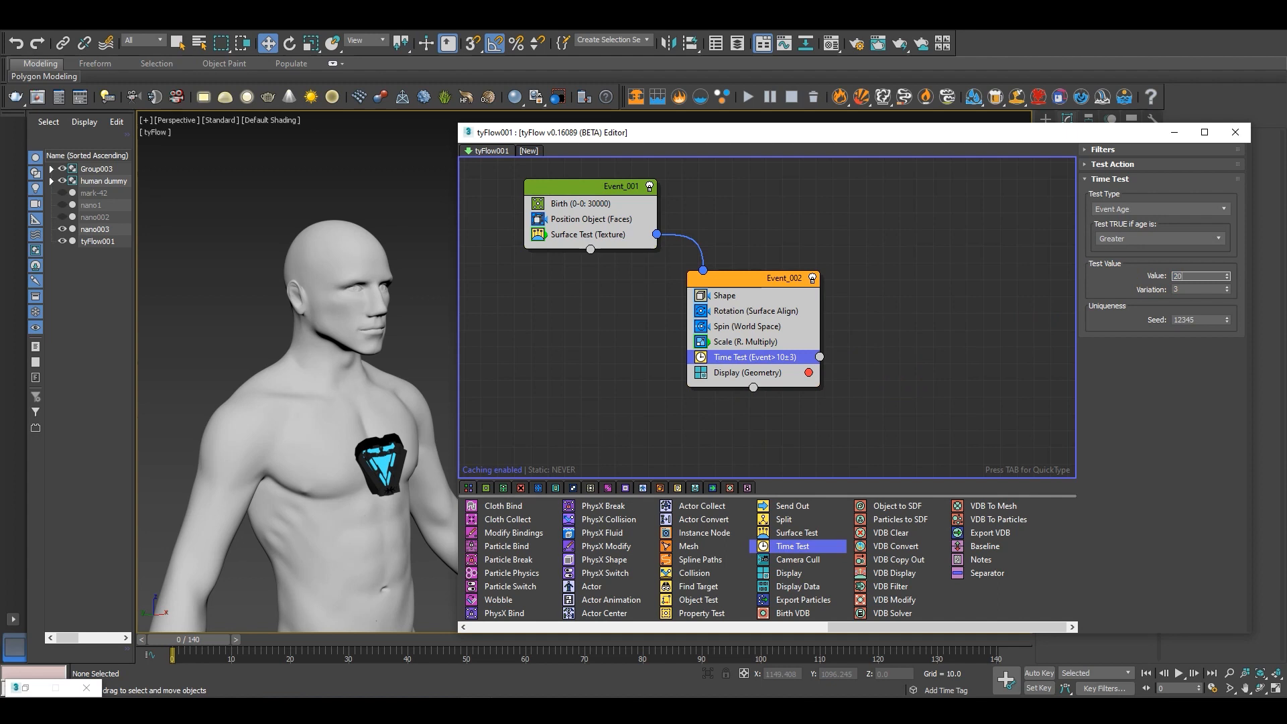
left_click(1140, 410)
Copy Event_002's Display and Scale into a new event wired to the Time Test, with the copied scale at 95% on all axes.
middle_click_drag(756, 383, 657, 327)
left_click_drag(653, 318, 781, 350, "shift")
left_click(646, 287)
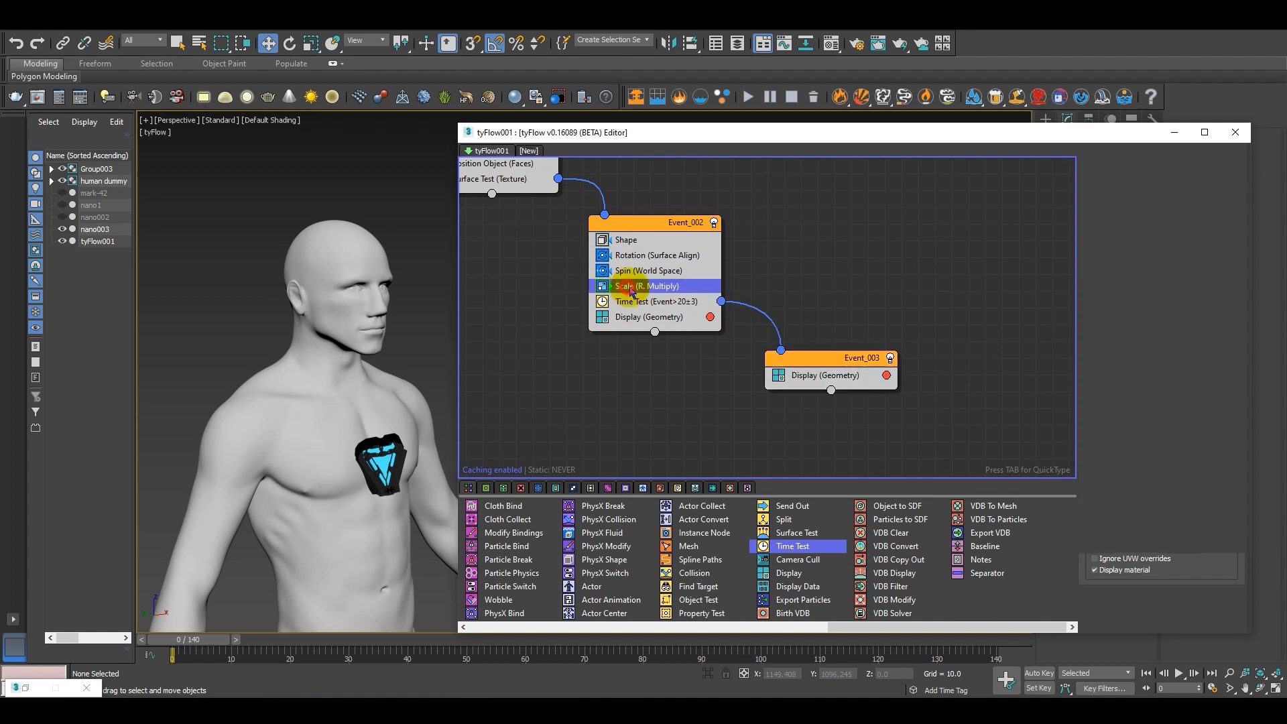
left_click_drag(647, 288, 905, 393, "shift")
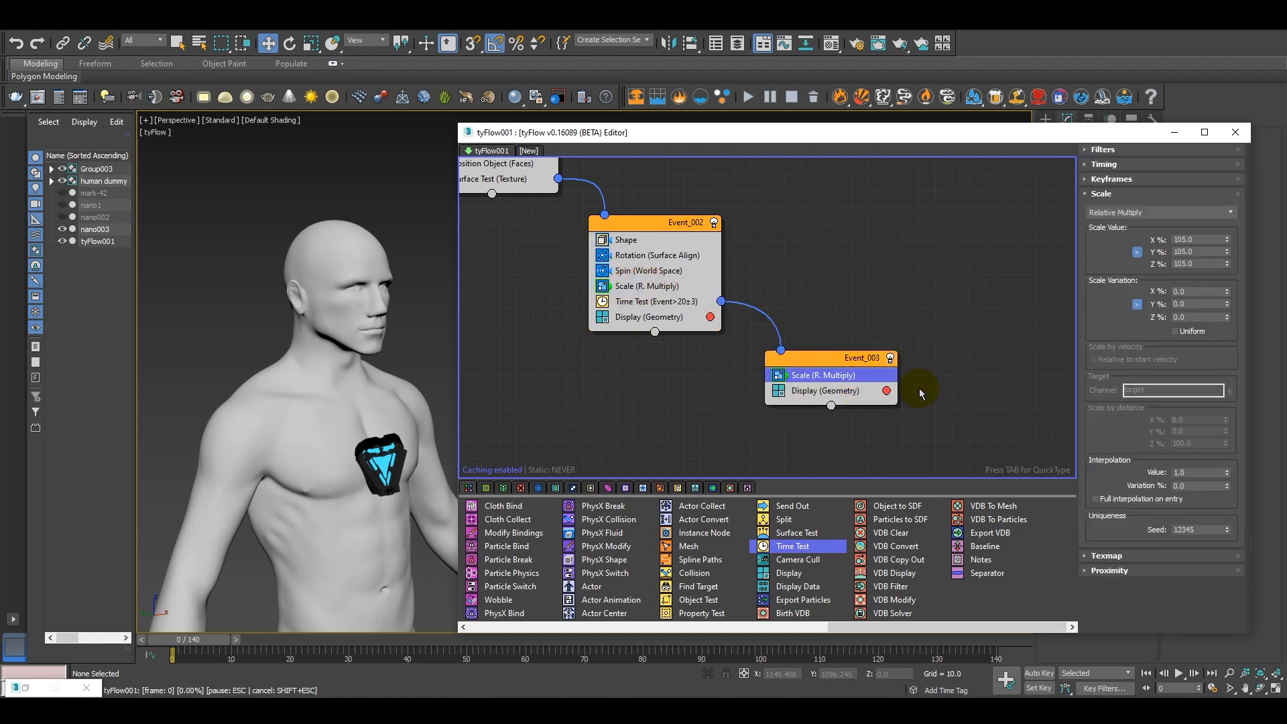
double_click(1193, 240)
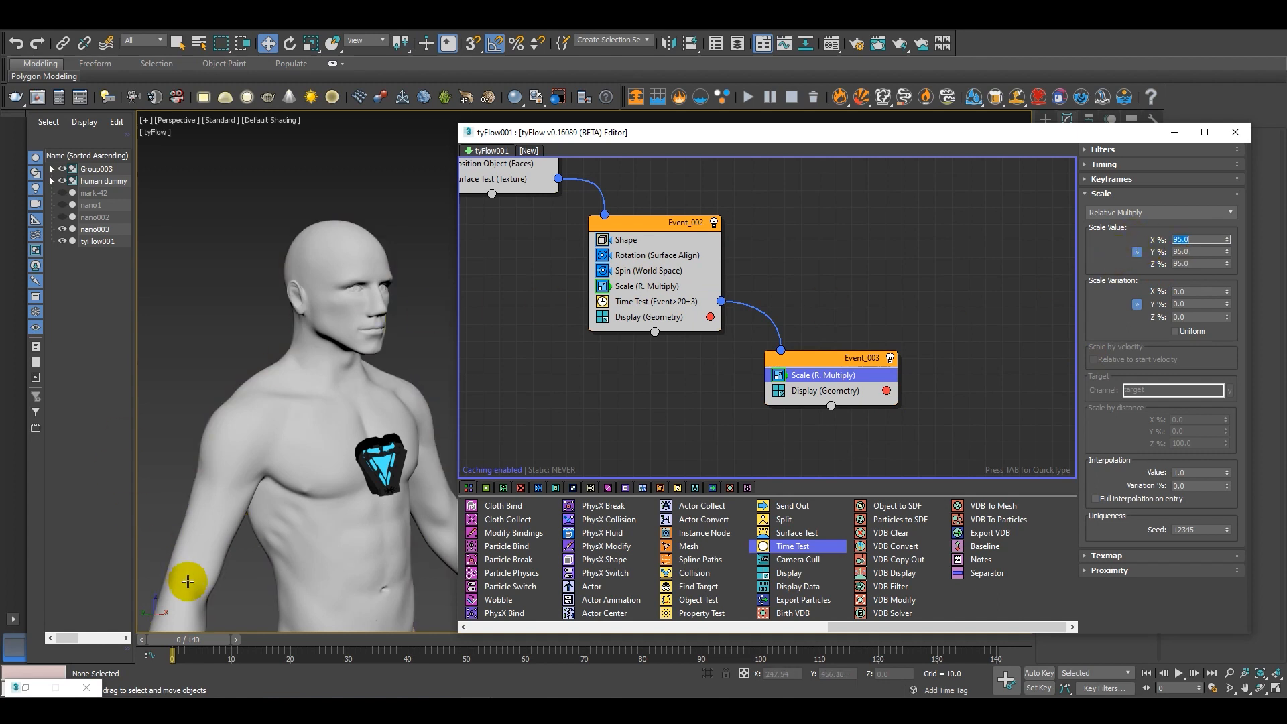
Set the Birth operator's total in Event_001 to 300000 particles, with the timeline at frame 4.
left_click_drag(227, 643, 197, 643)
middle_click_drag(670, 403, 779, 521)
left_click(589, 266)
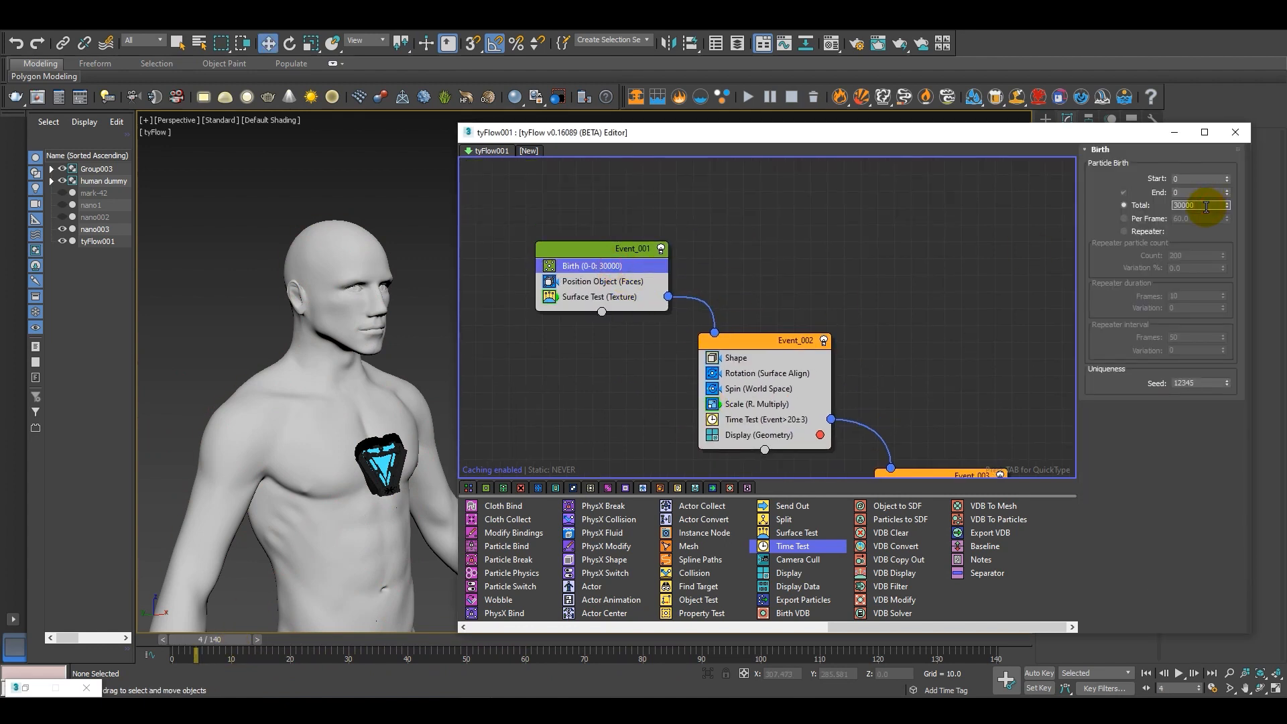
key("Return")
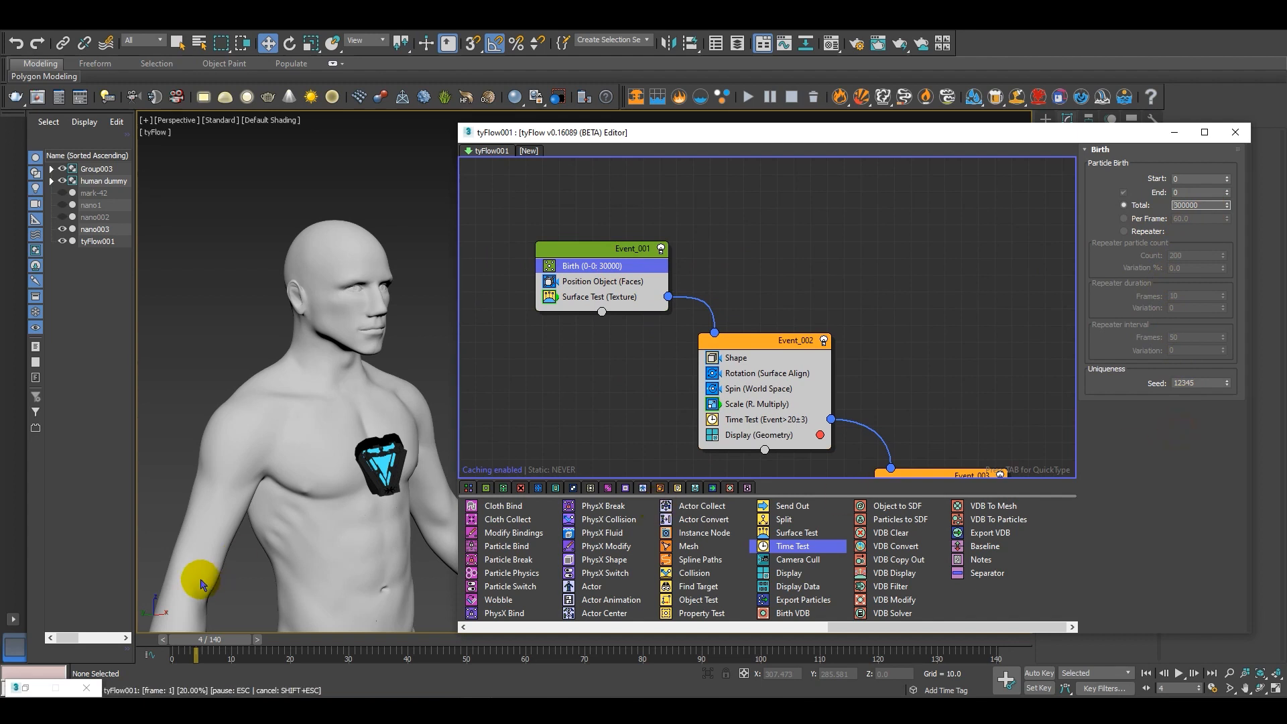
Scrub the timeline to frame 69 and back to frame 40, examining the particles around the head and chest.
left_click_drag(218, 640, 414, 640)
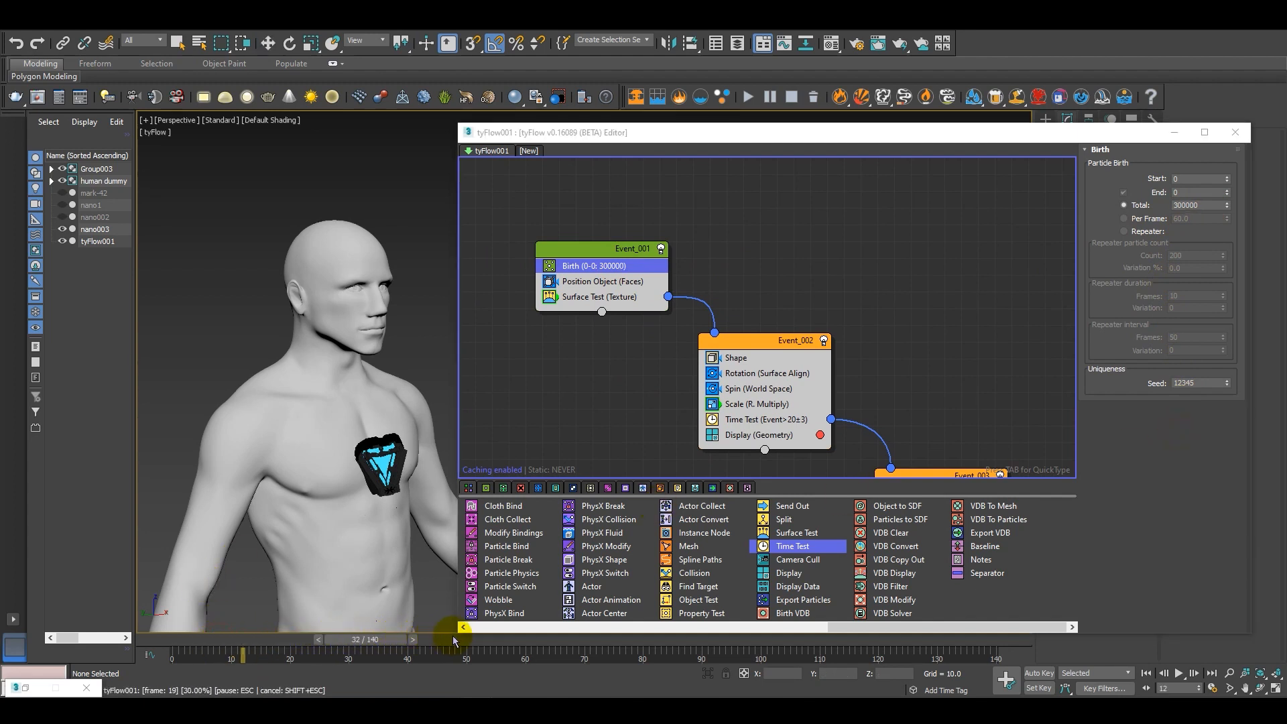
left_click_drag(475, 635, 580, 647)
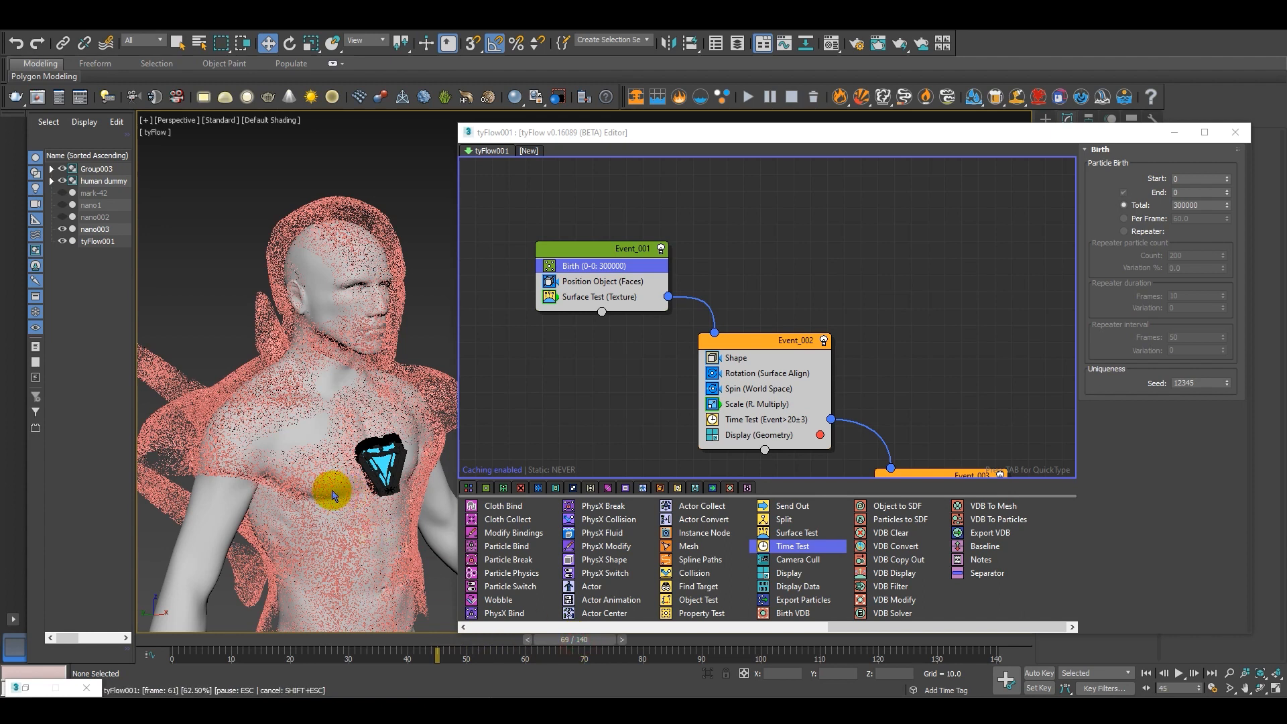
middle_click_drag(348, 511, 315, 534, "alt")
scroll(316, 535, "up", 2)
left_click_drag(569, 640, 420, 651)
middle_click_drag(342, 539, 396, 556, "alt")
Set the Birth operator's particle total to 600000.
left_click(1202, 206)
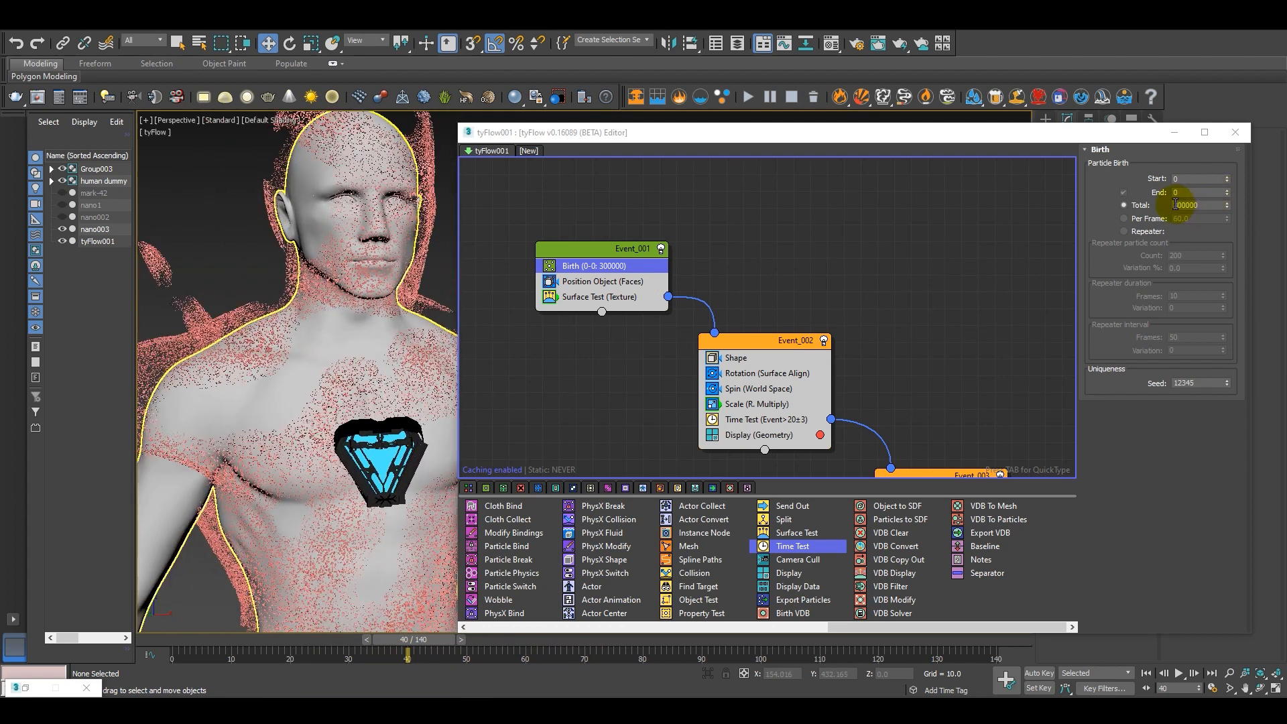
left_click(1177, 205)
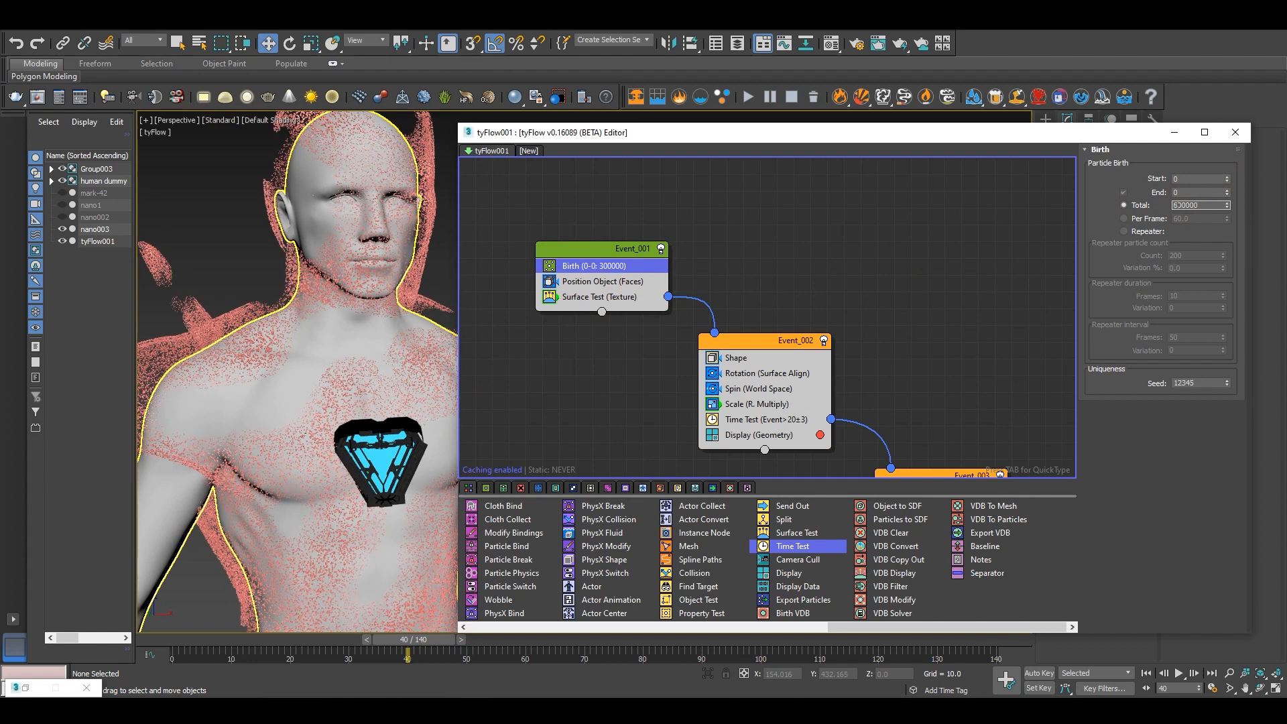
key("BackSpace")
type("5")
key("Return")
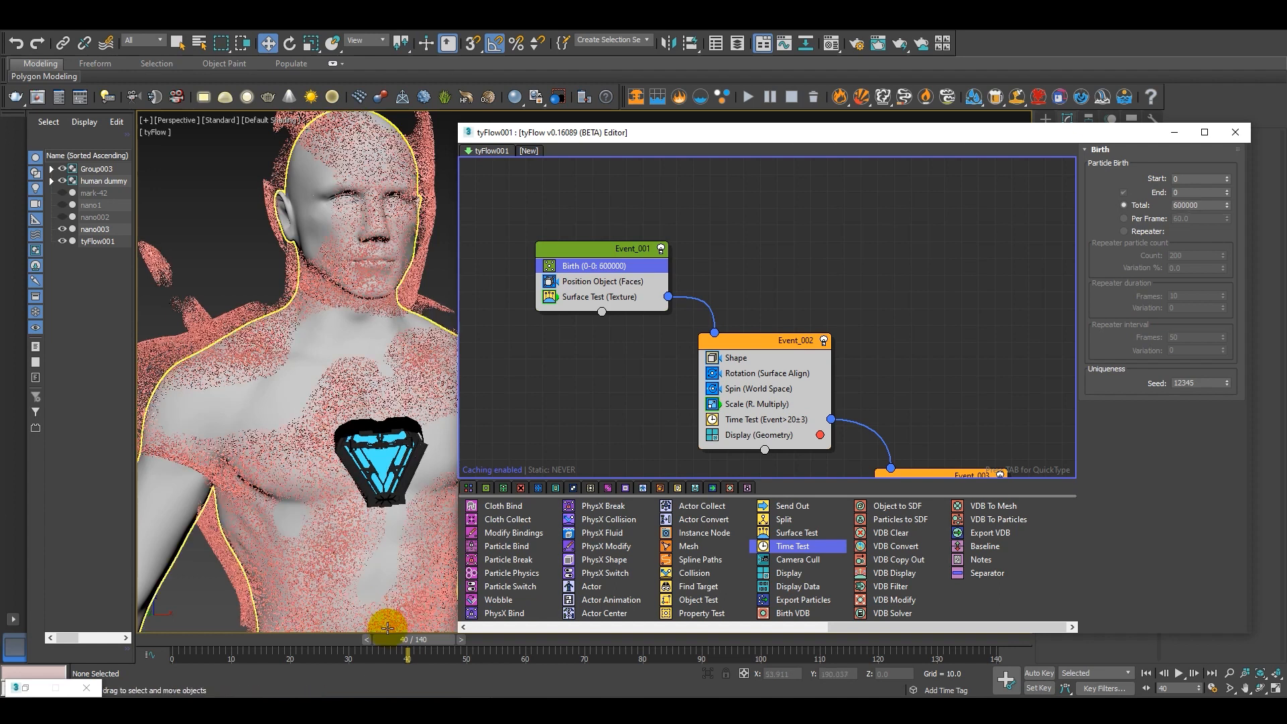
Return the timeline to frame 0 and disable all three existing particle events.
left_click_drag(407, 644, 164, 630)
middle_click_drag(634, 423, 691, 339)
left_click(718, 167)
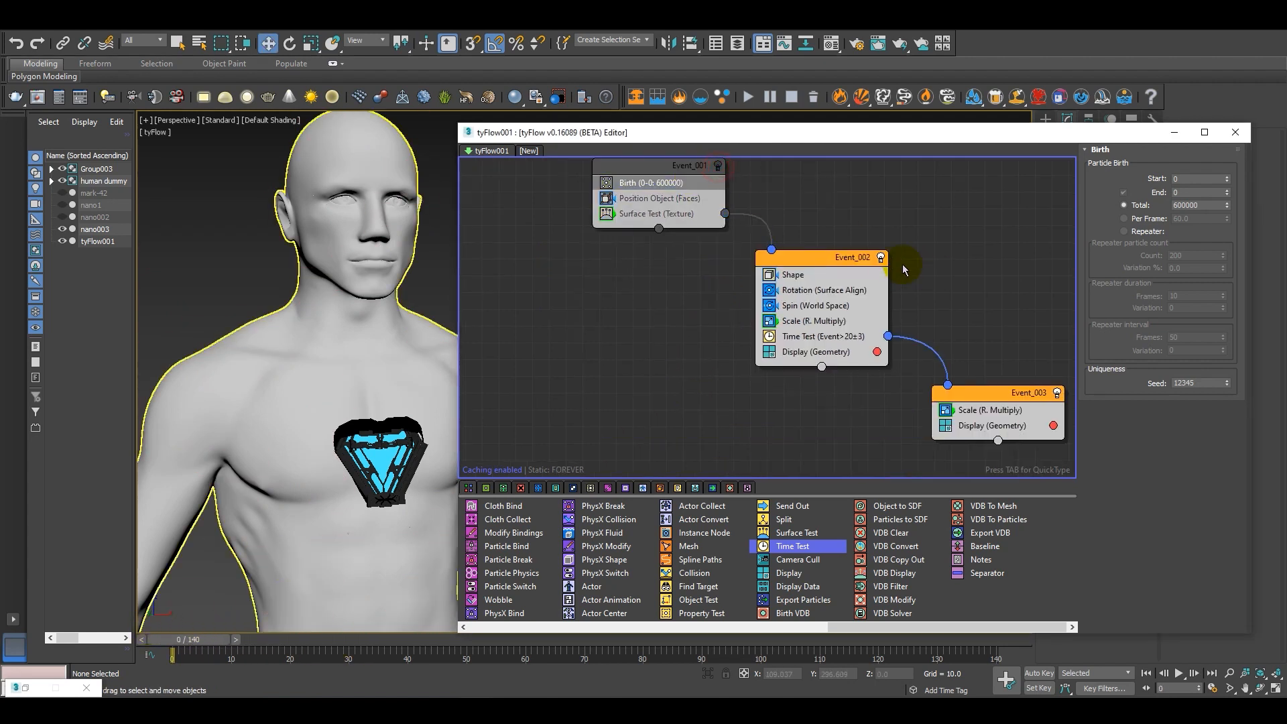
left_click(885, 264)
scroll(747, 365, "down", 2)
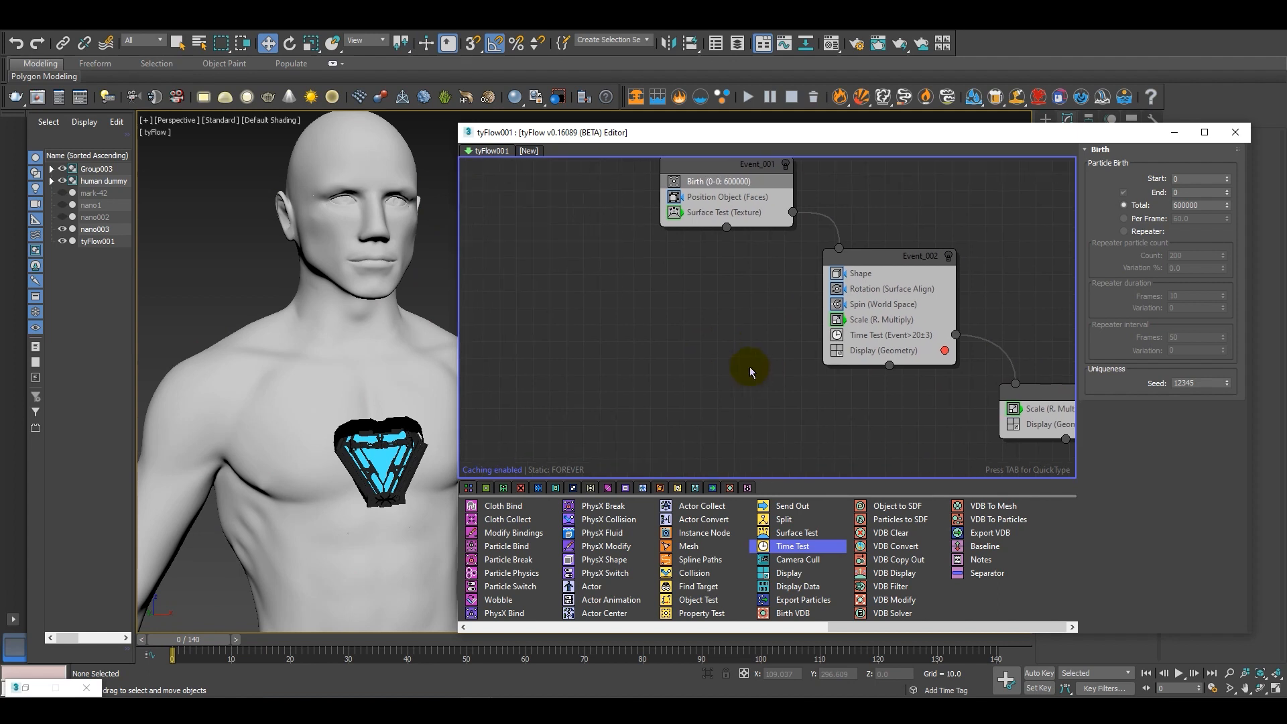
middle_click_drag(806, 393, 868, 407)
mouse_move(299, 509)
middle_mouse_down("alt")
mouse_move(350, 509)
mouse_move(321, 517)
middle_mouse_up("alt")
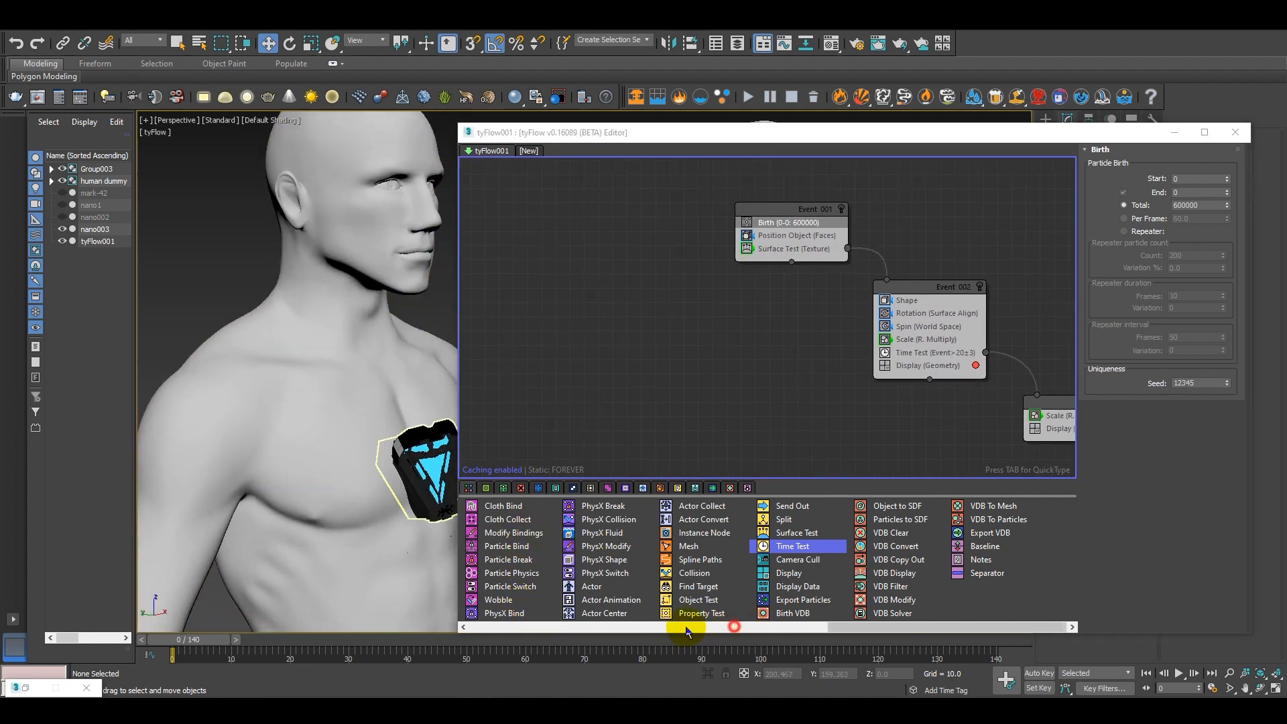
Create a new event with a Birth Objects operator beside Event_001 and pick nano1 as its source object.
left_click_drag(709, 626, 487, 626)
left_click_drag(507, 573, 575, 245)
left_click(1134, 335)
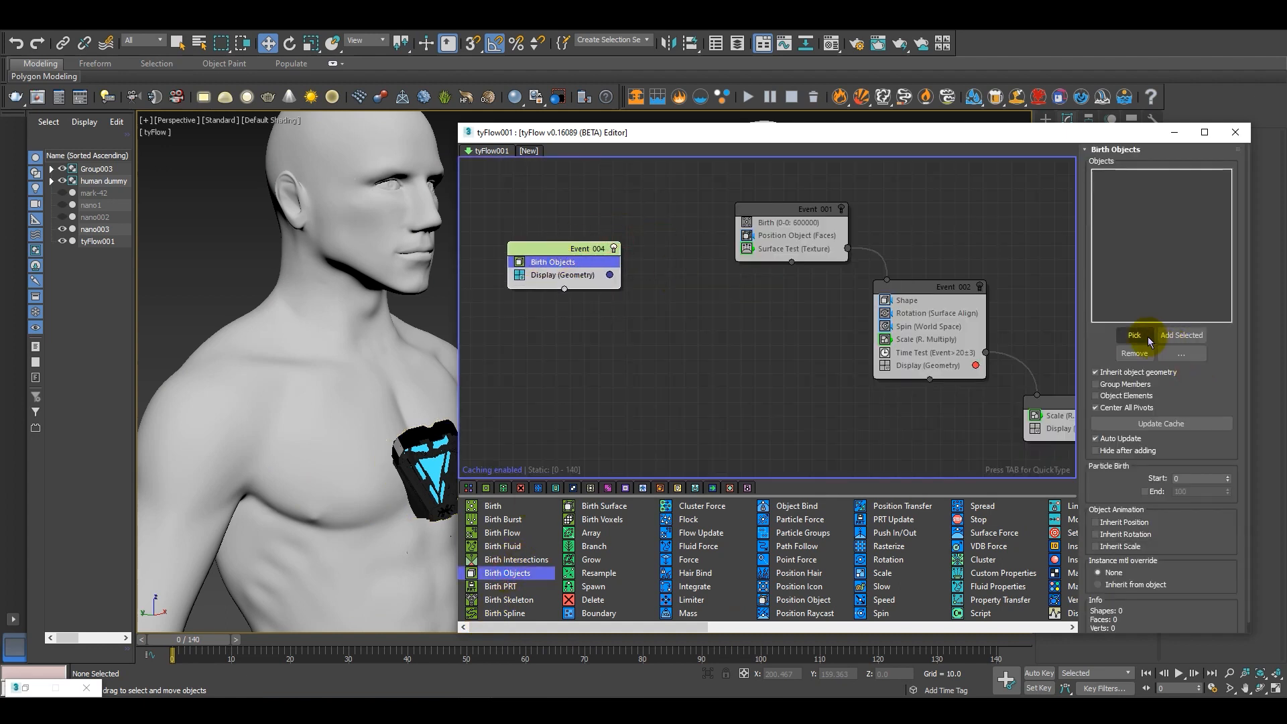
left_click(90, 205)
scroll(330, 469, "down", 3)
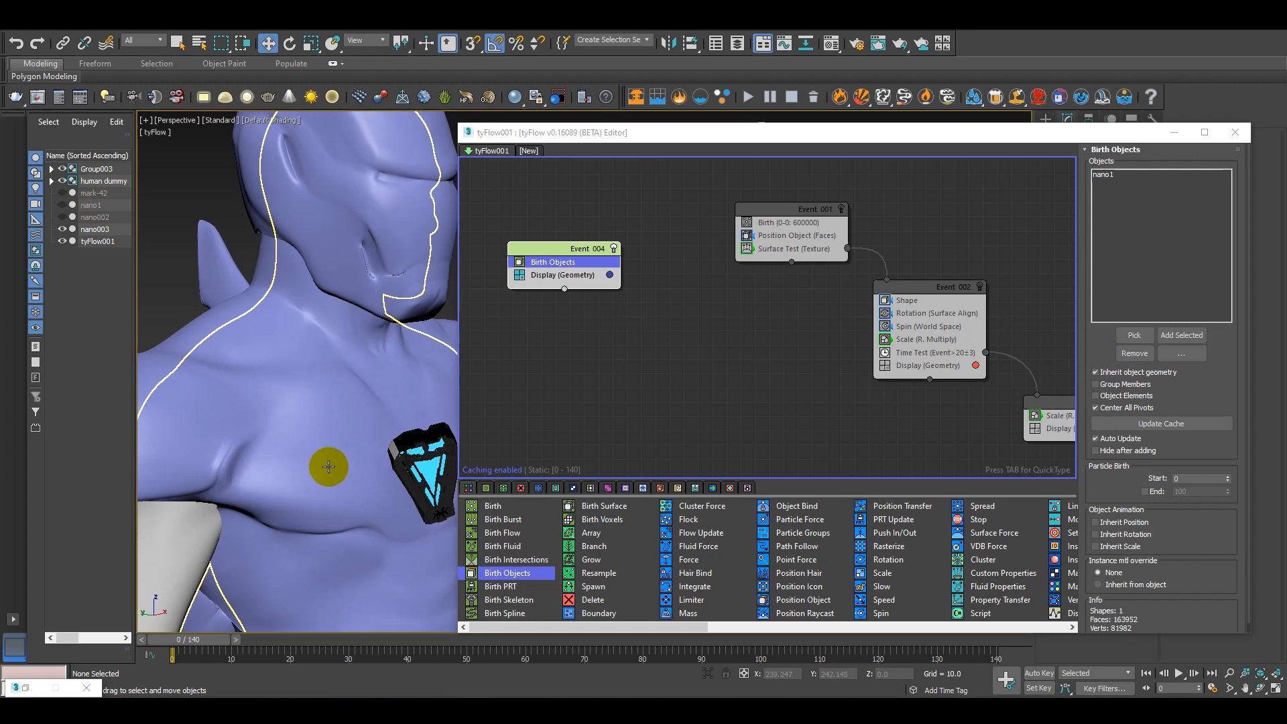
scroll(329, 478, "up", 8)
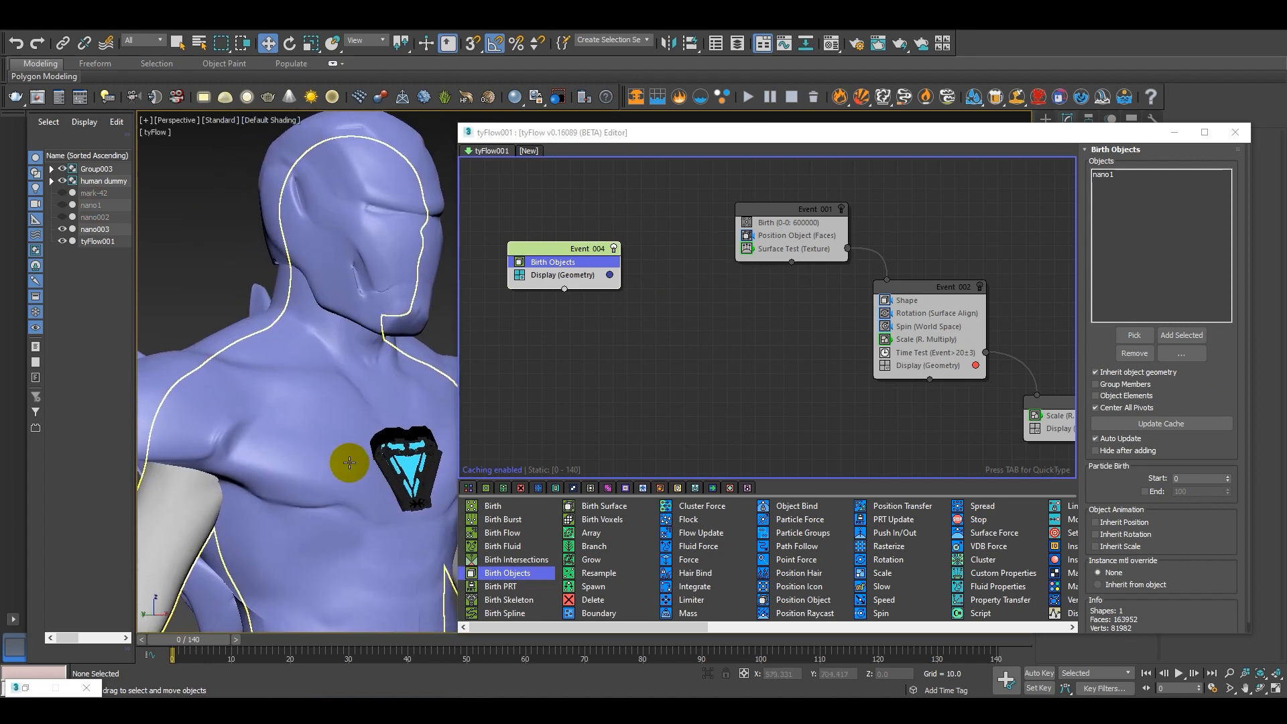
Move Event_004's Display into its own event and add a Face Fracture operating on polygons with 1 face and 0 variation.
left_click_drag(549, 280, 697, 346)
left_click_drag(564, 256, 560, 261)
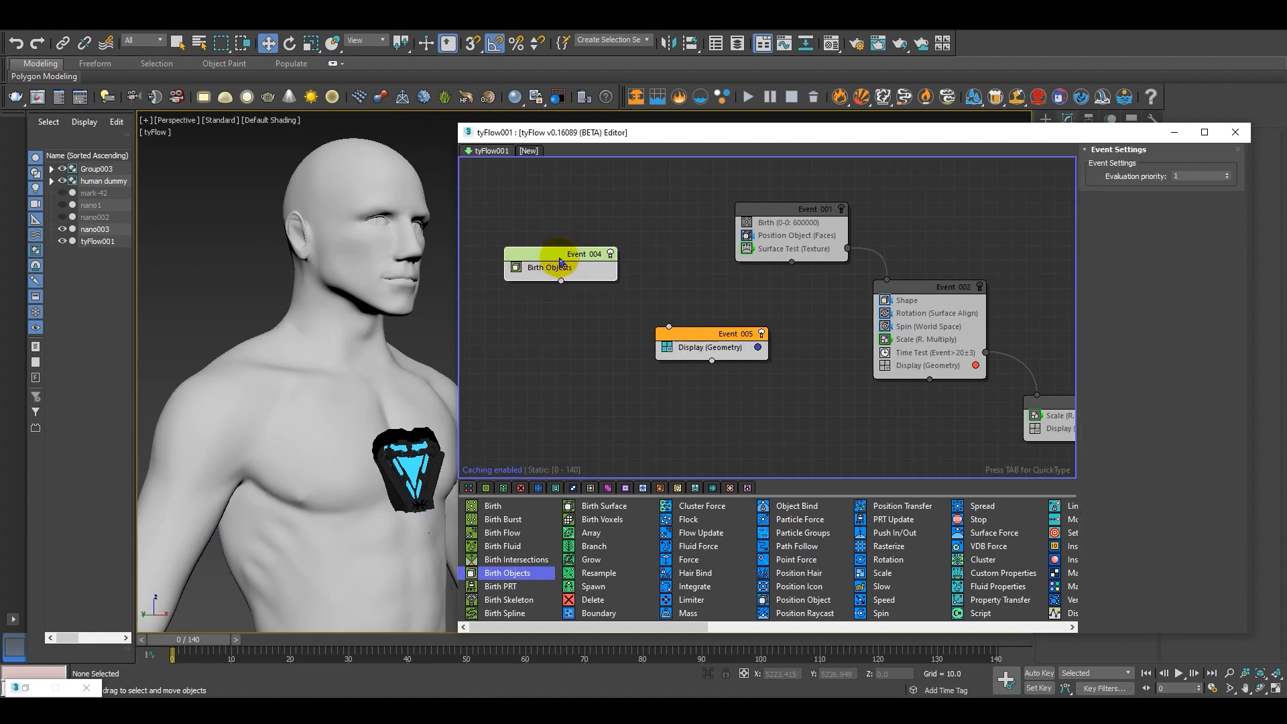
key("Tab")
type("face")
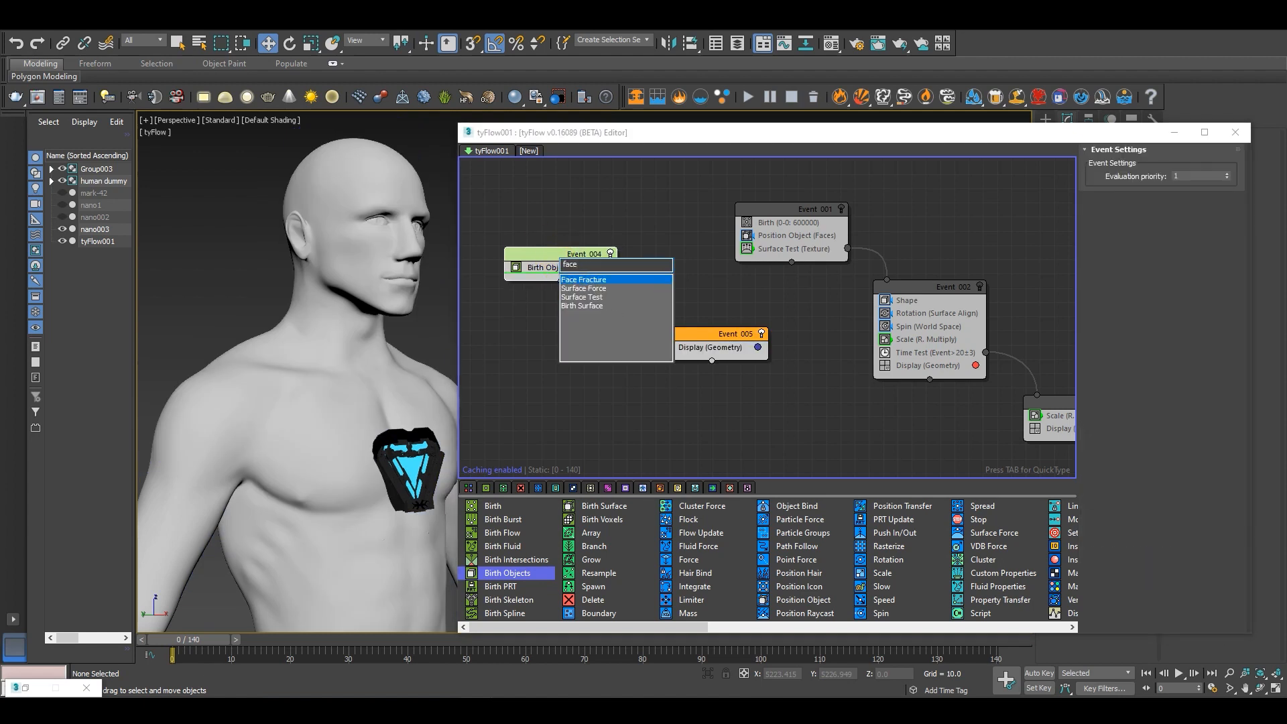
key("Return")
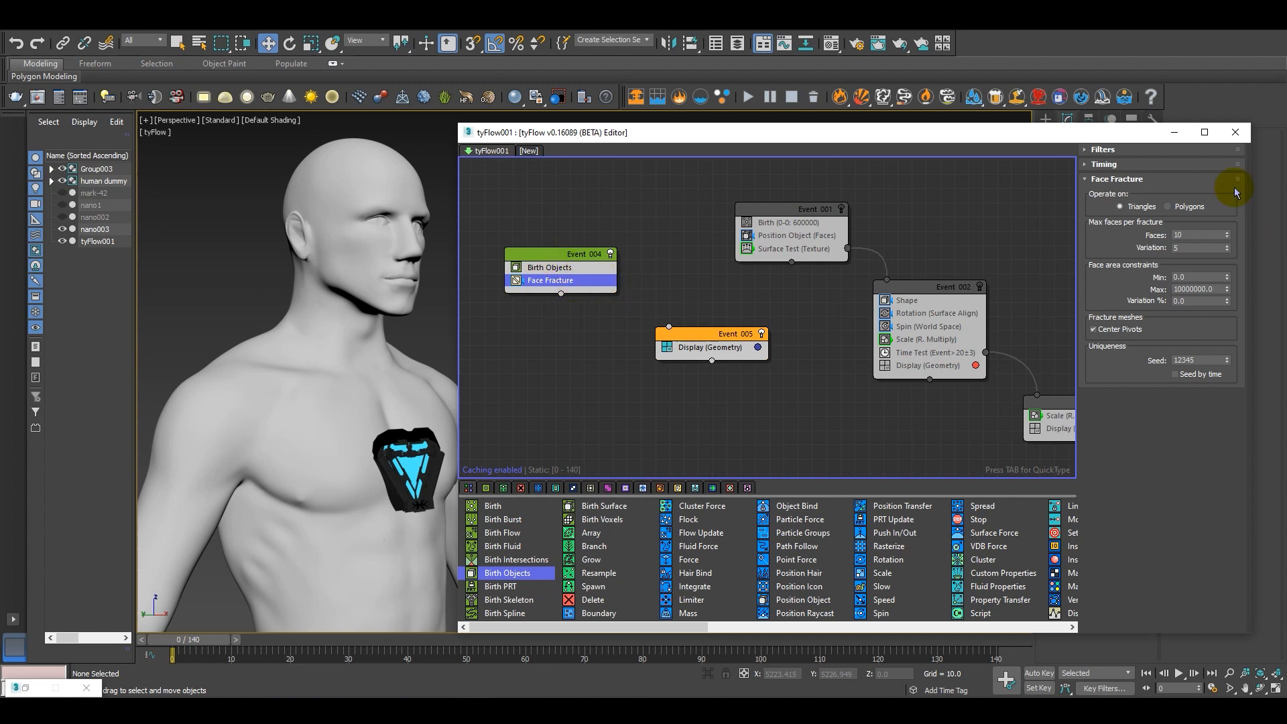
right_click(1227, 234)
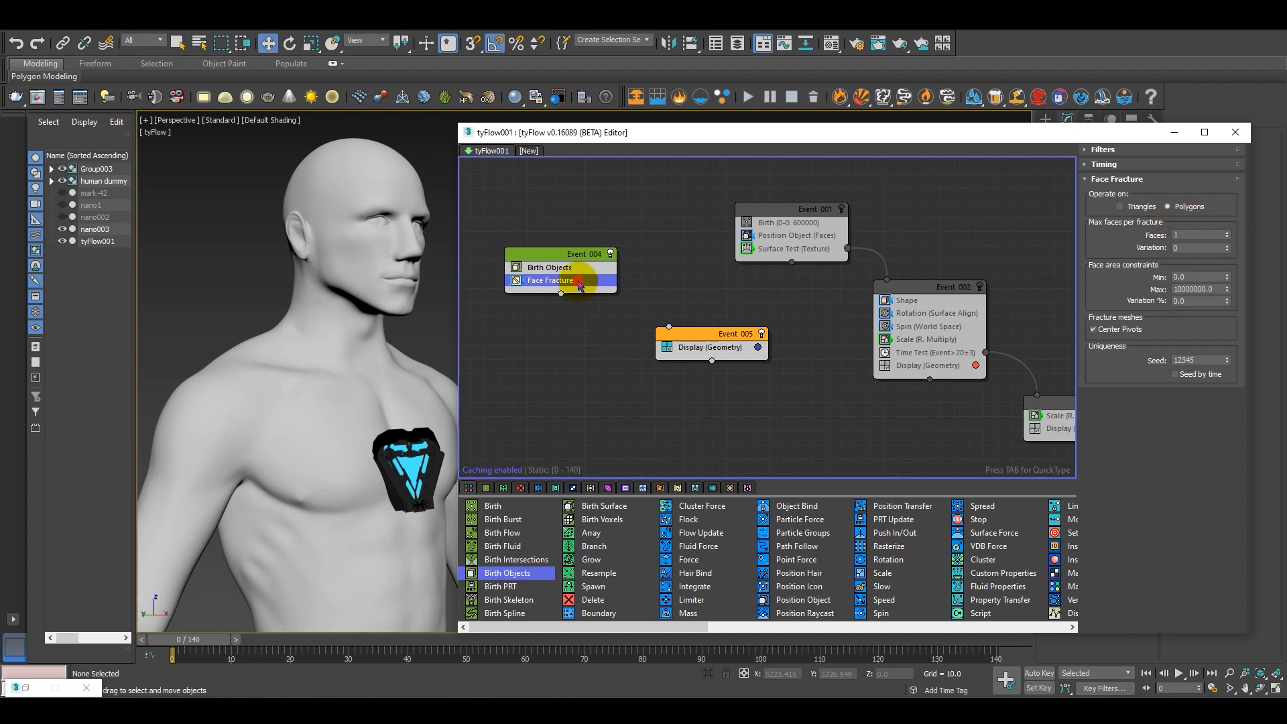
Add a Voronoi Fracture below Face Fracture in Event_004 and copy Event_001's texture Surface Test beneath it.
key("Tab")
type("vo")
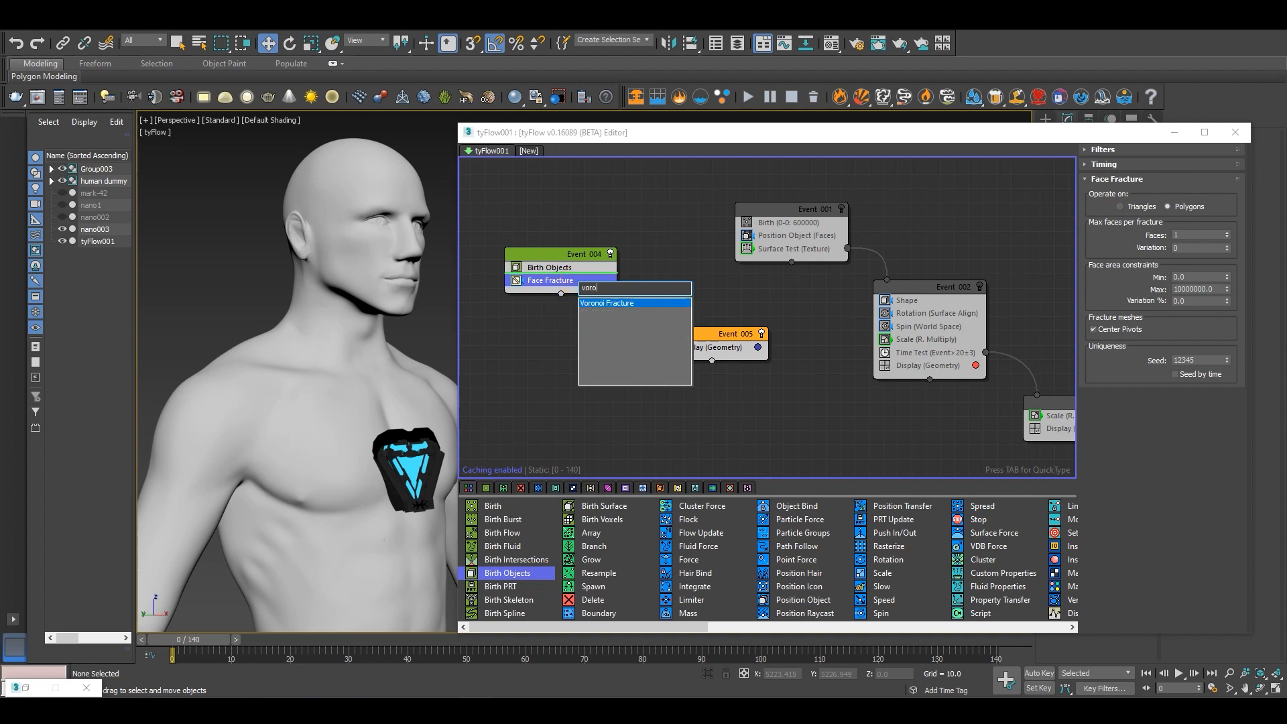
key("Return")
left_click_drag(563, 280, 592, 304)
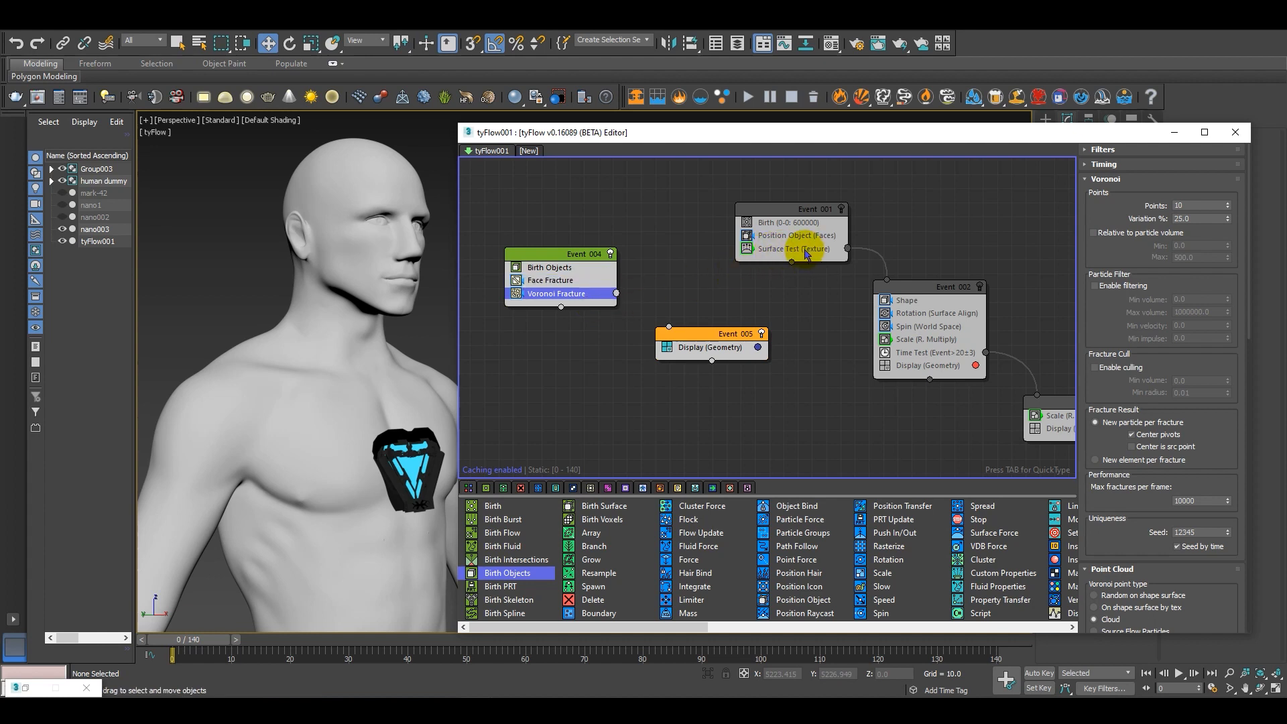
left_click(771, 249)
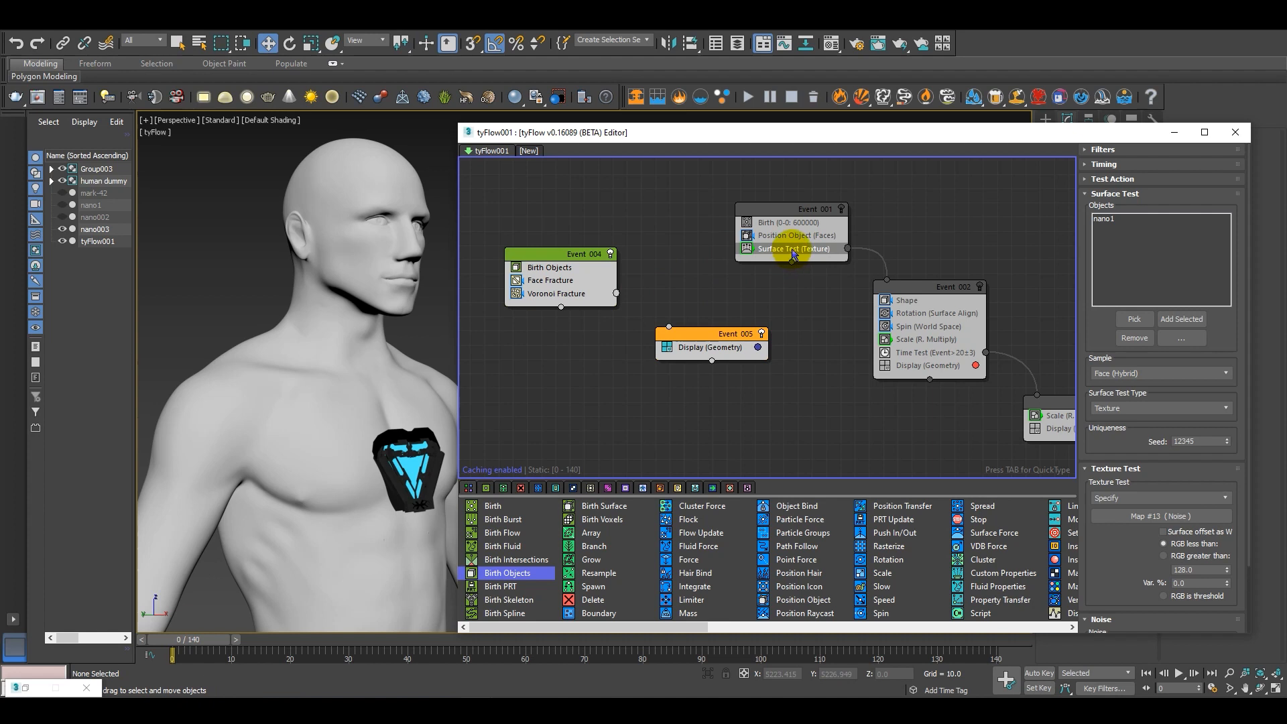
left_click_drag(793, 253, 656, 317)
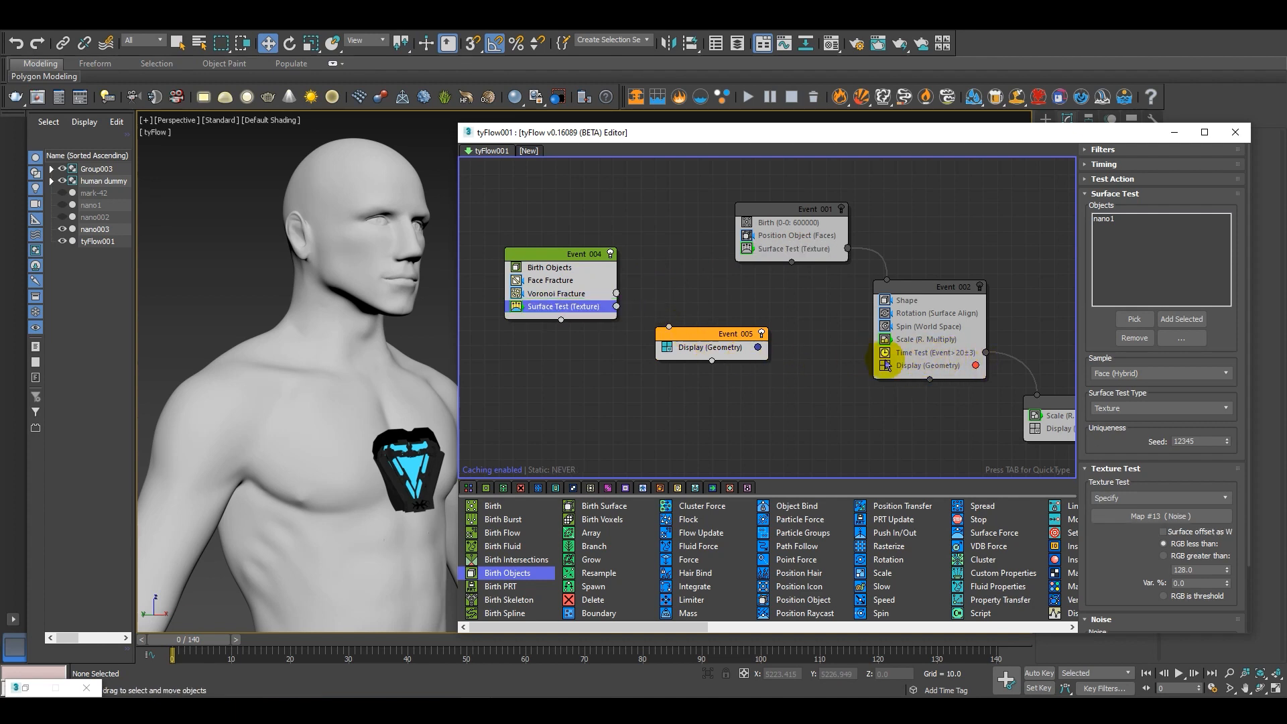
Copy Event_002's Time Test into a new event and wire it between Event_004's Surface Test and the Display event.
middle_click_drag(940, 365, 908, 309)
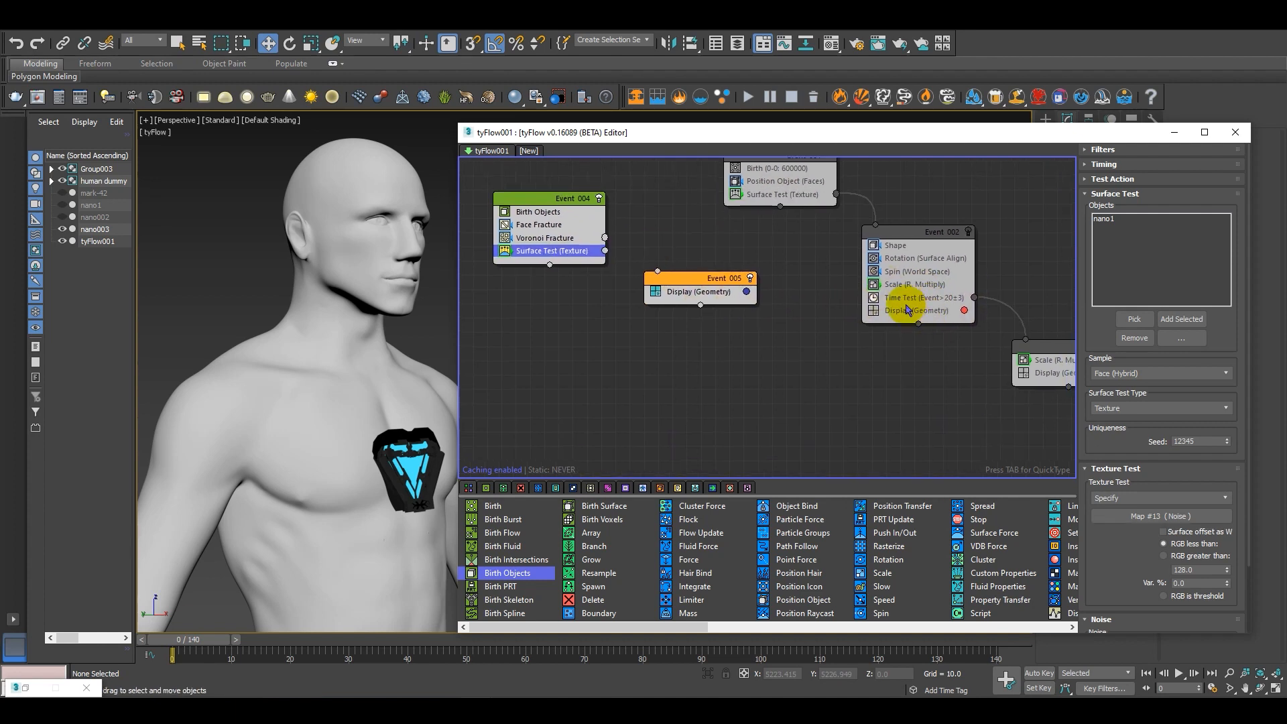
left_click(923, 300)
left_click_drag(696, 283, 678, 312)
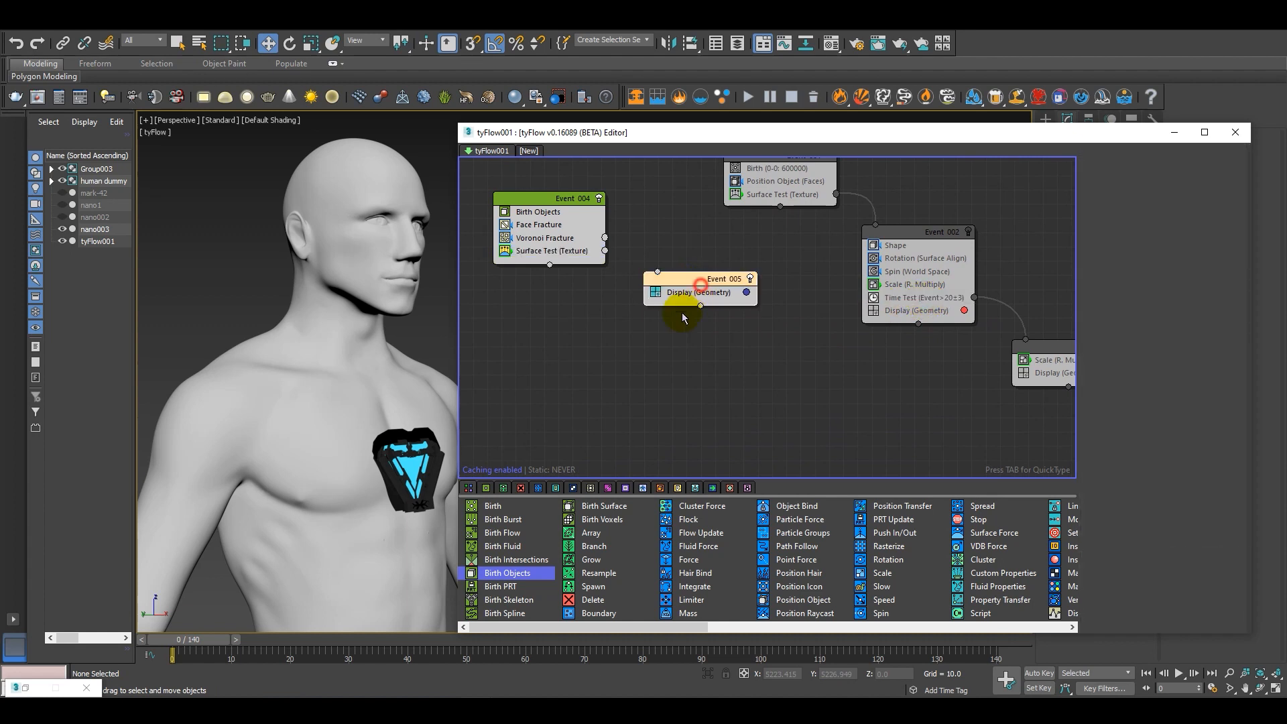
left_click(897, 301)
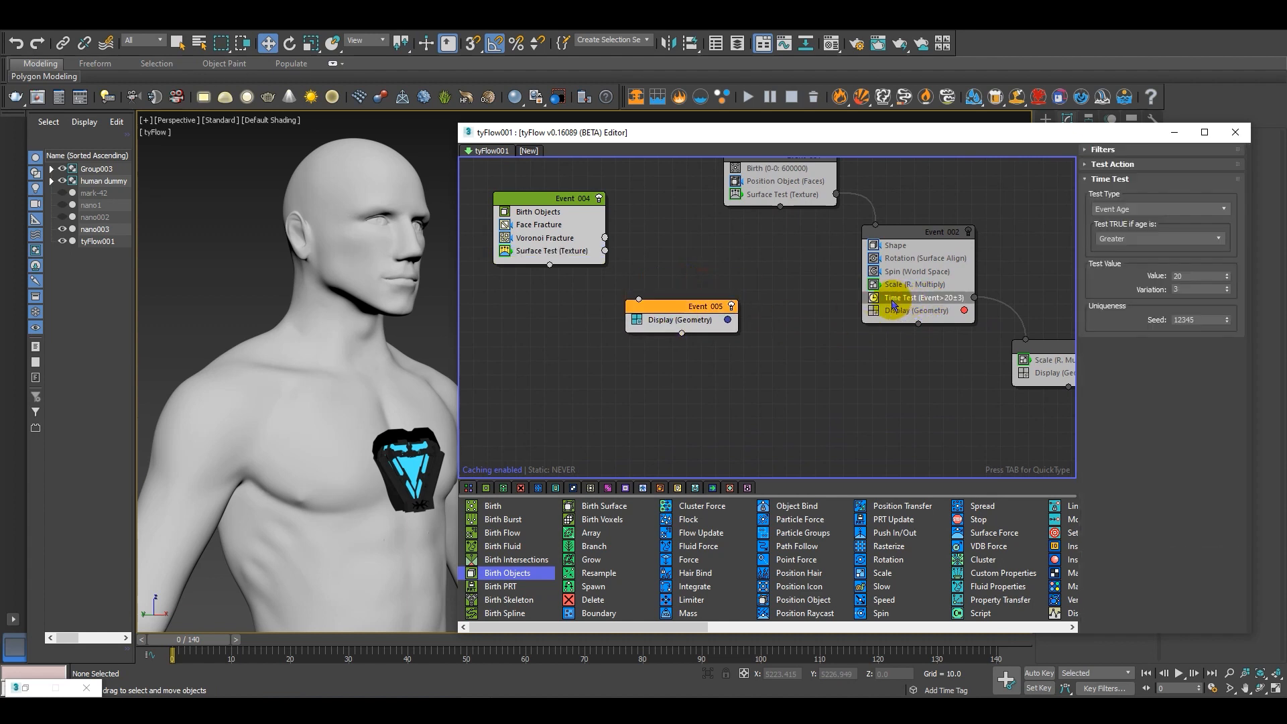
left_click_drag(892, 303, 675, 261)
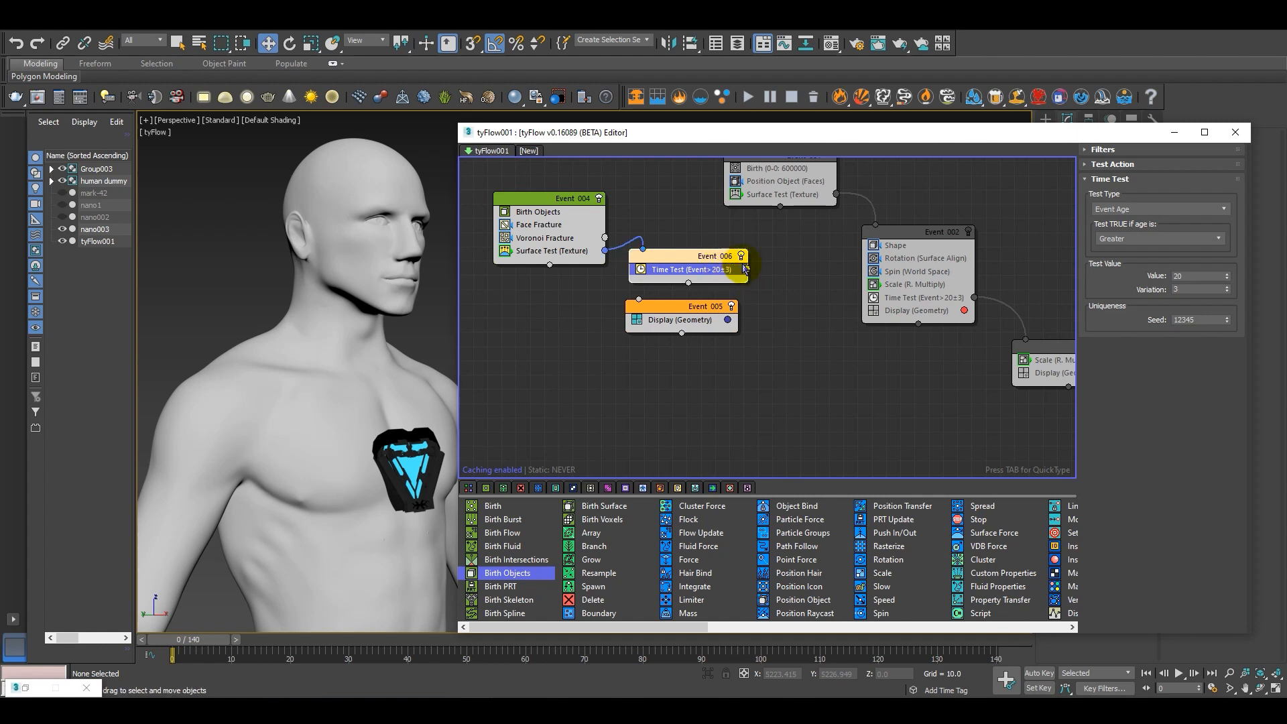
left_click_drag(747, 270, 639, 301)
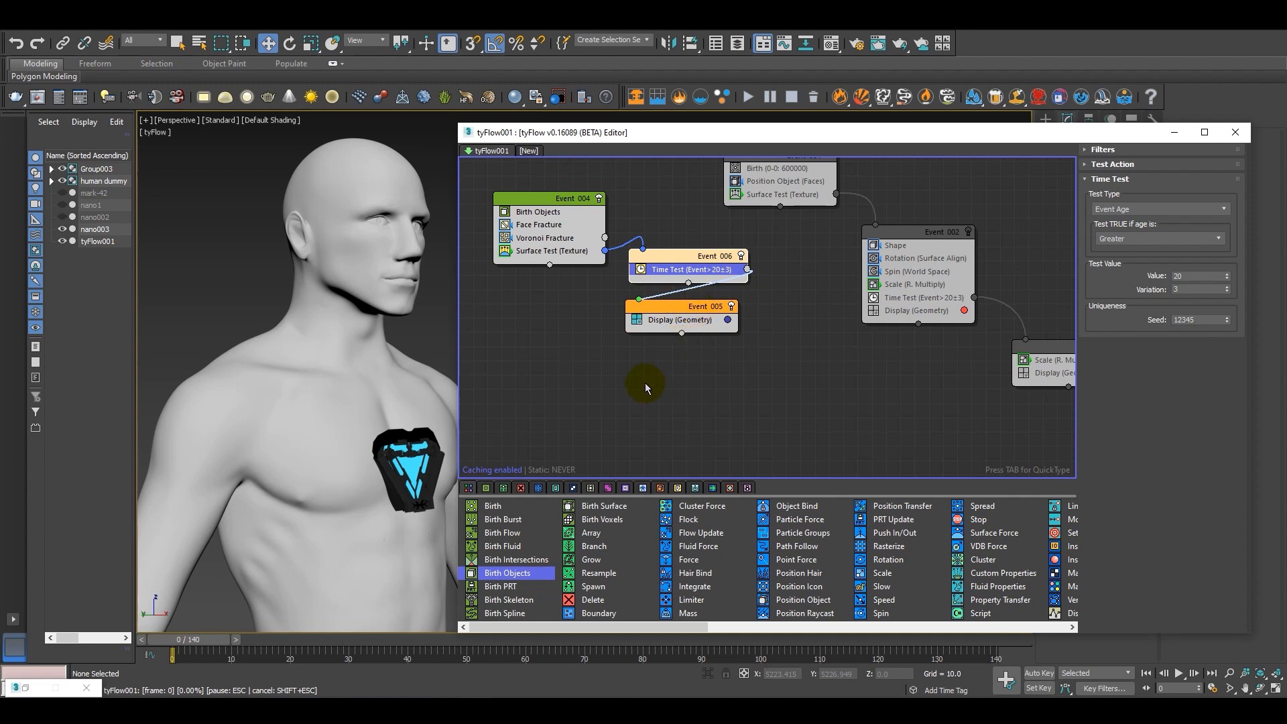
Advance the timeline to about frame 31 and space the new Time Test and Display events further apart in the flow graph.
left_click_drag(218, 645, 395, 640)
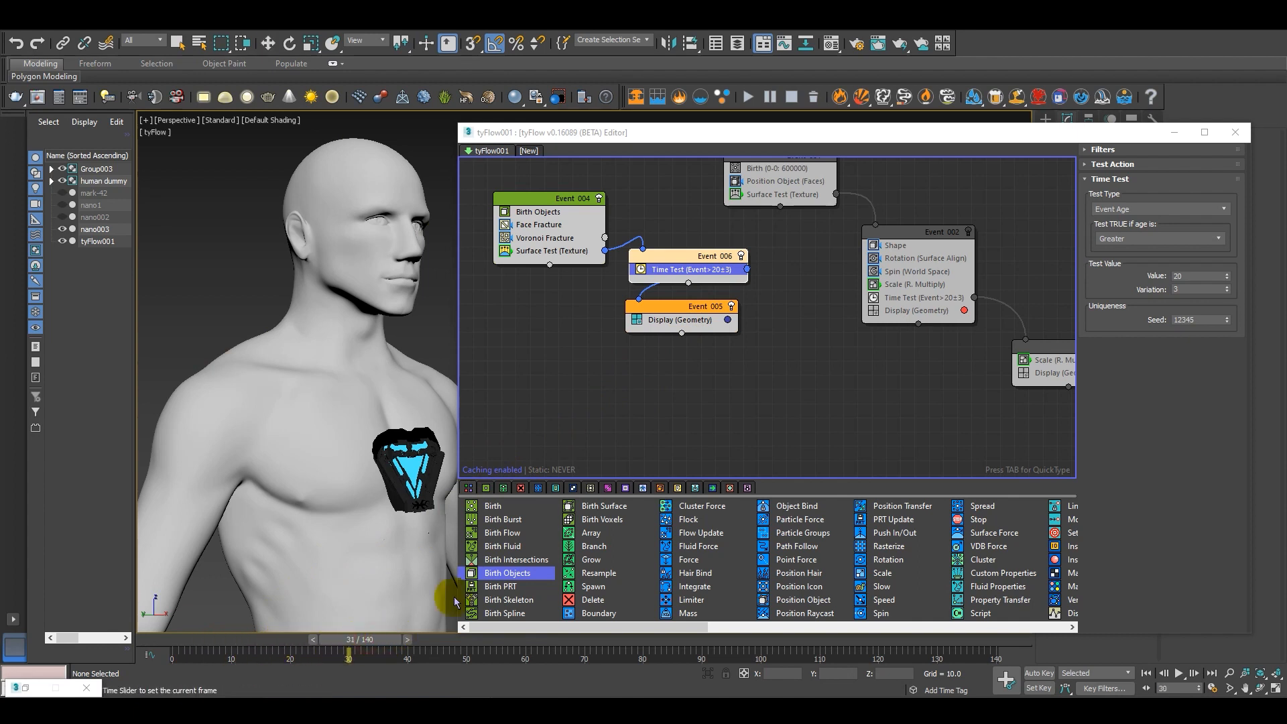
scroll(412, 469, "down", 3)
middle_click_drag(412, 481, 315, 480, "alt")
left_click_drag(672, 312, 698, 357)
left_click_drag(684, 256, 684, 273)
Scrub the timeline back and forth, ending at frame 49, to examine the fractured suit pieces appearing on the dummy.
left_click(518, 644)
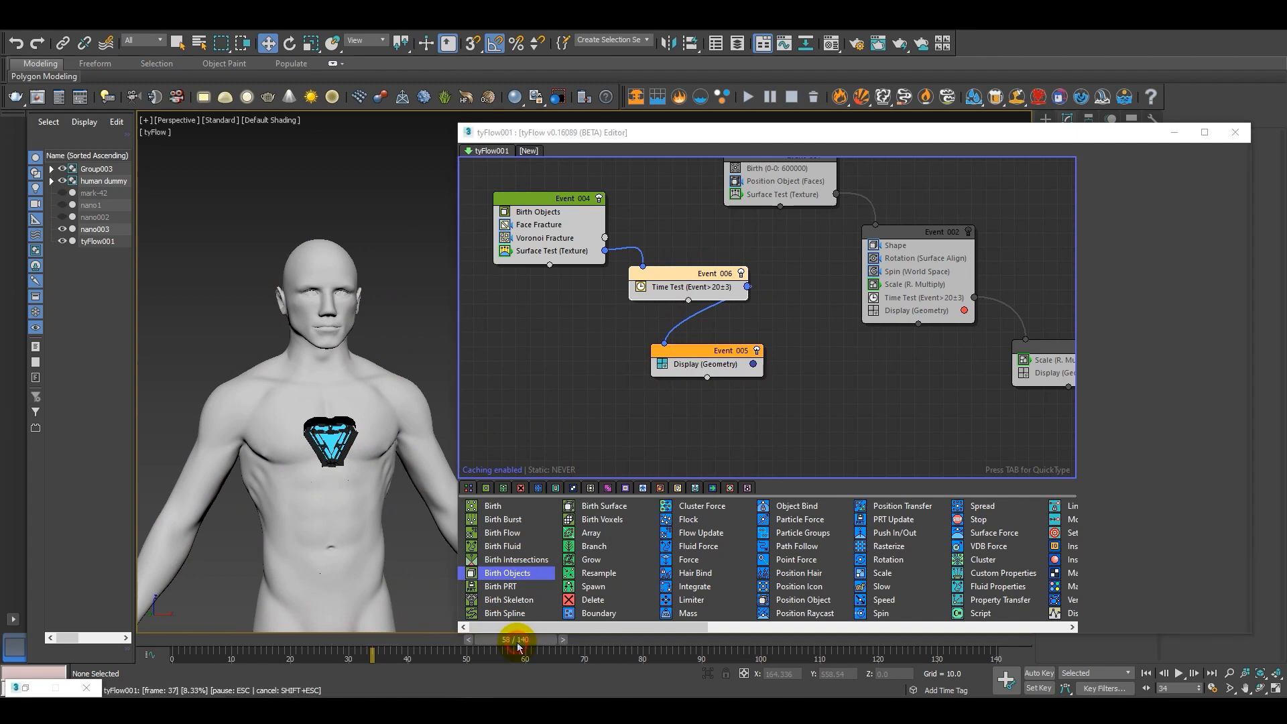
mouse_move(530, 645)
left_mouse_down()
mouse_move(417, 645)
mouse_move(574, 644)
mouse_move(484, 646)
mouse_move(545, 647)
left_mouse_up()
key("w")
middle_click_drag(331, 514, 413, 543, "alt")
scroll(362, 462, "up", 3)
scroll(326, 413, "up", 2)
scroll(324, 410, "down", 3)
left_click_drag(544, 639, 669, 641)
left_click_drag(543, 637, 474, 641)
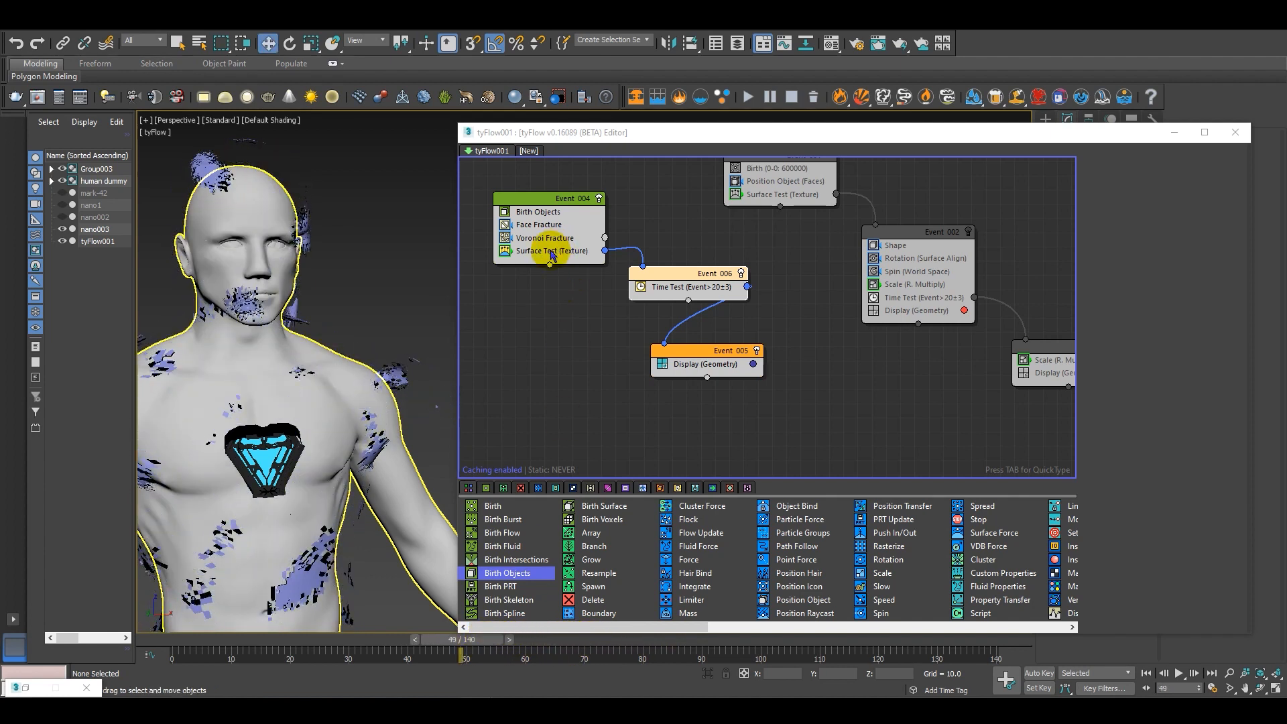
Return the timeline to frame 0 and add a Shell operator between Birth Objects and Face Fracture in Event_004.
left_click(559, 205)
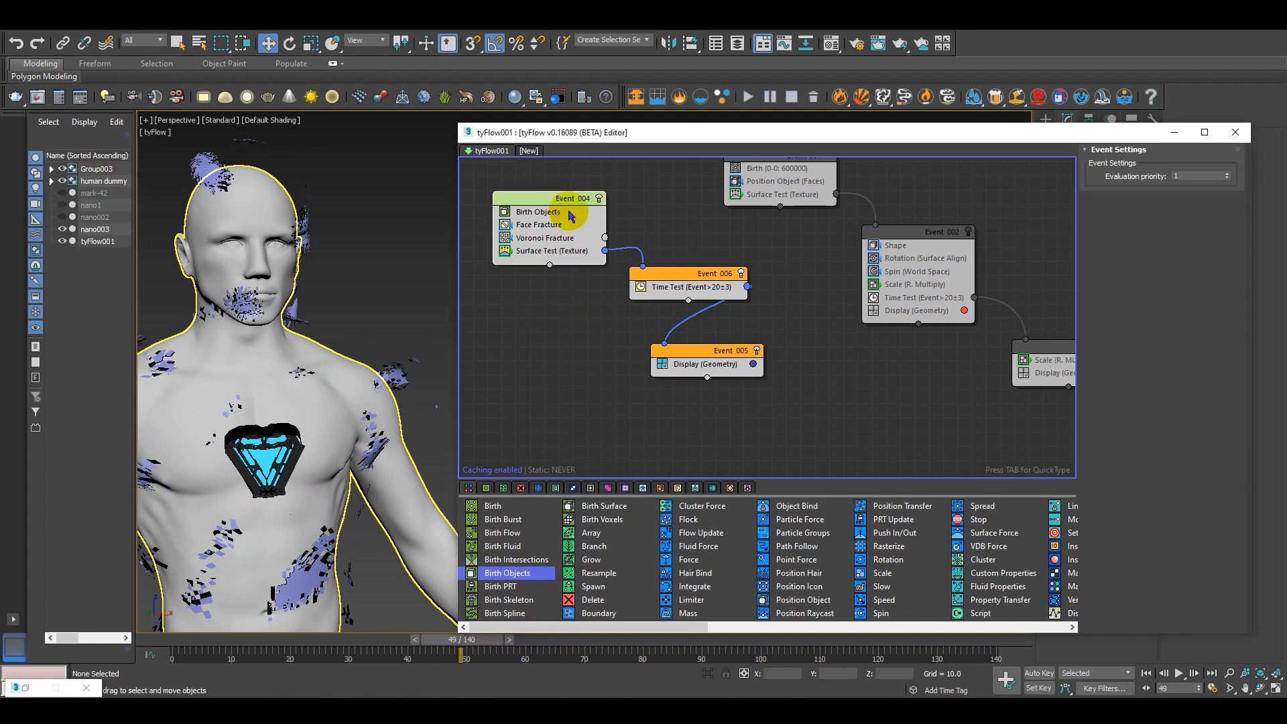
left_click(171, 642)
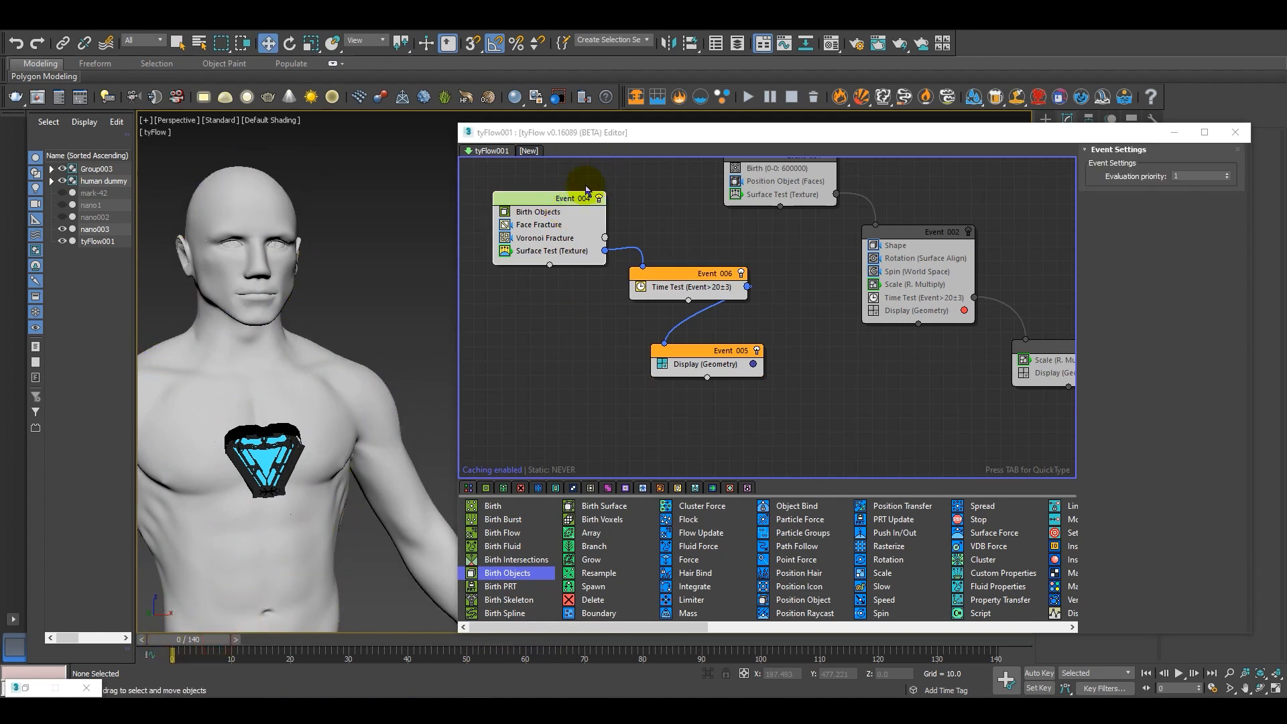
key("Tab")
type("she")
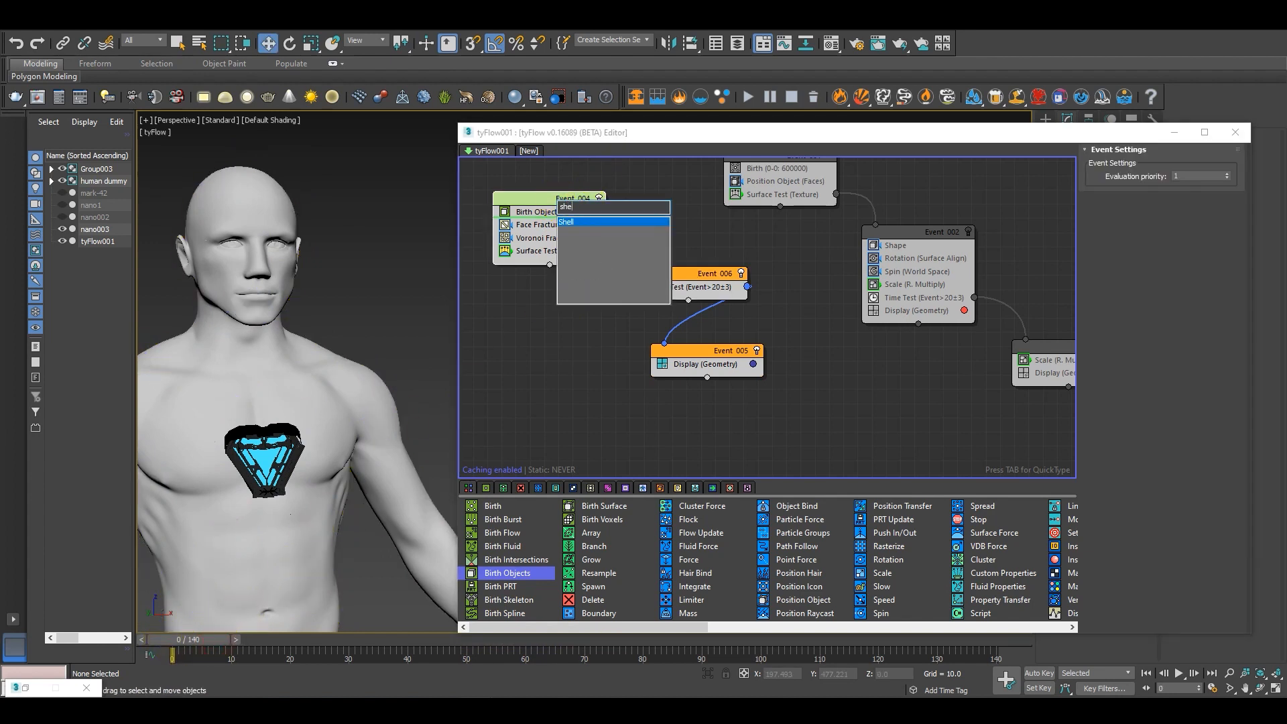
key("Return")
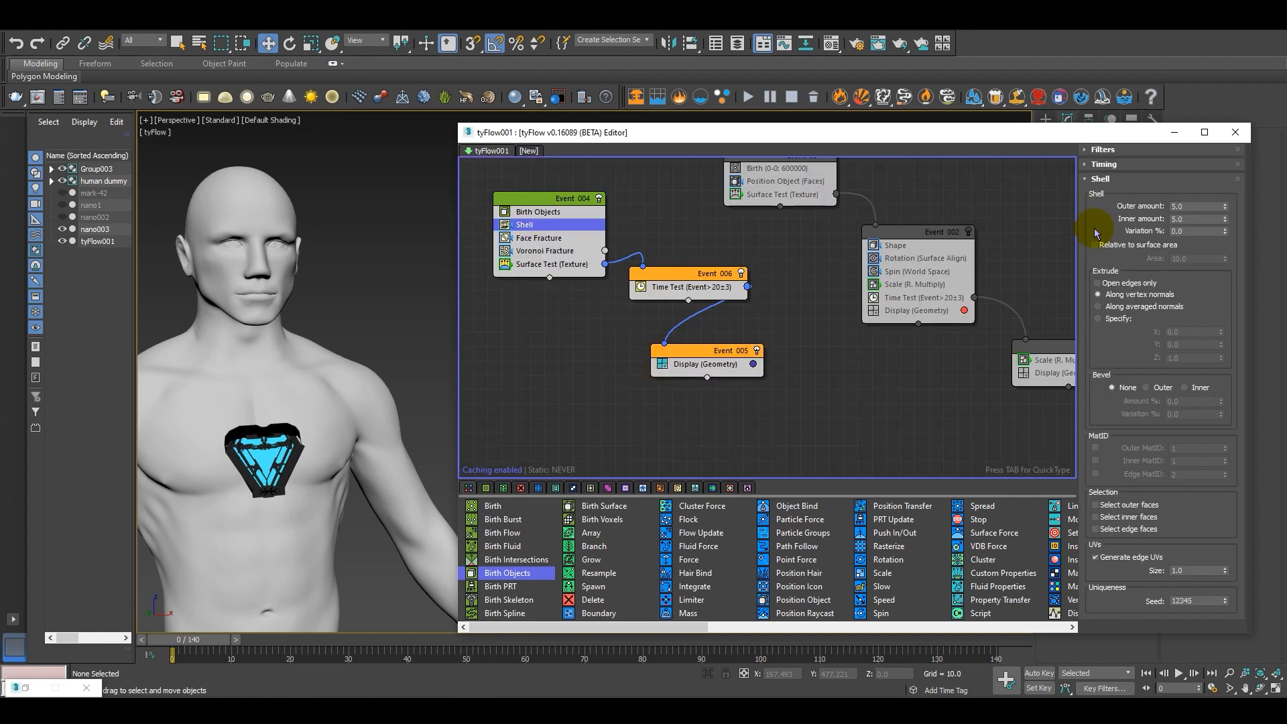
Set the Shell operator's outer amount to 0.0 and its inner amount to 0.1.
right_click(1225, 208)
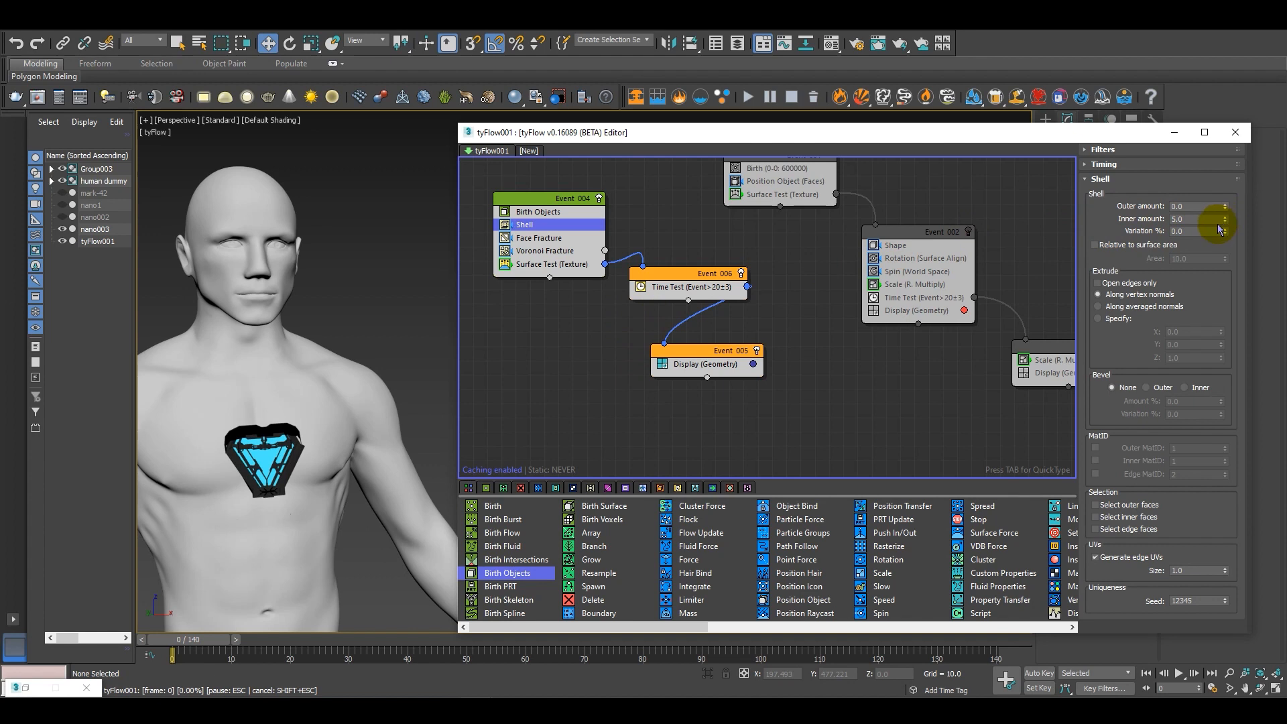
right_click(1218, 226)
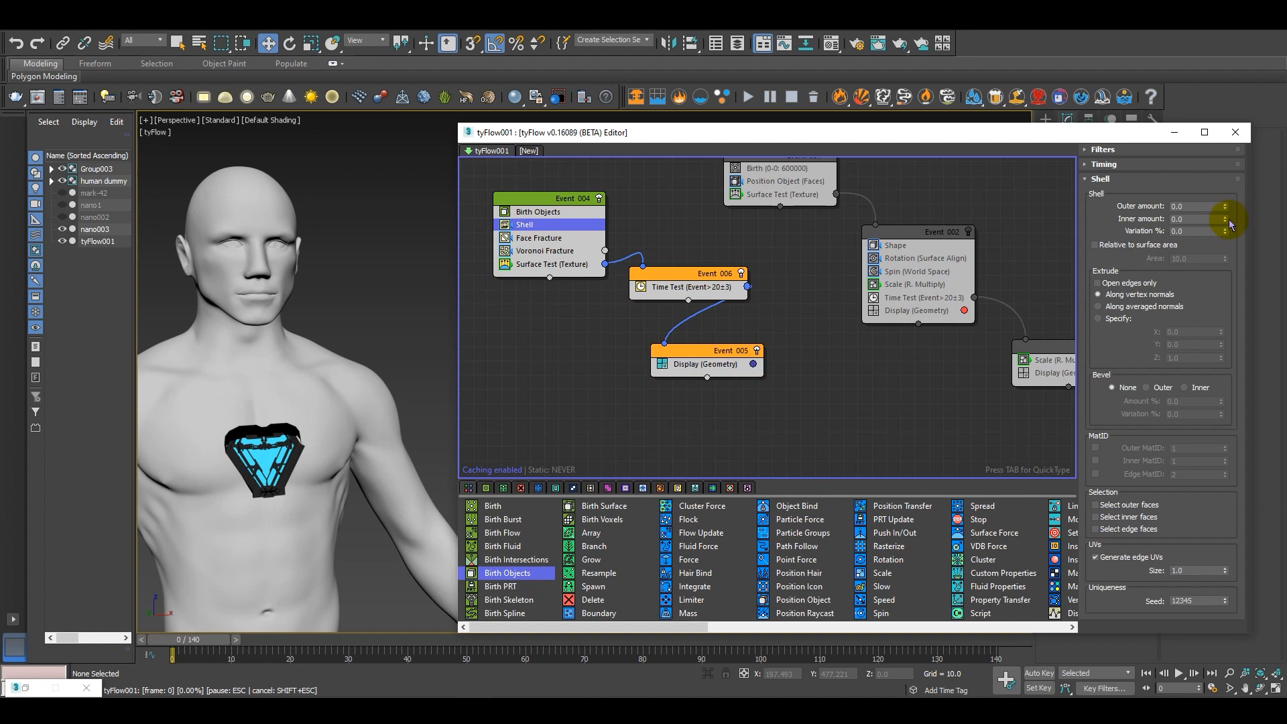
left_click(1225, 216)
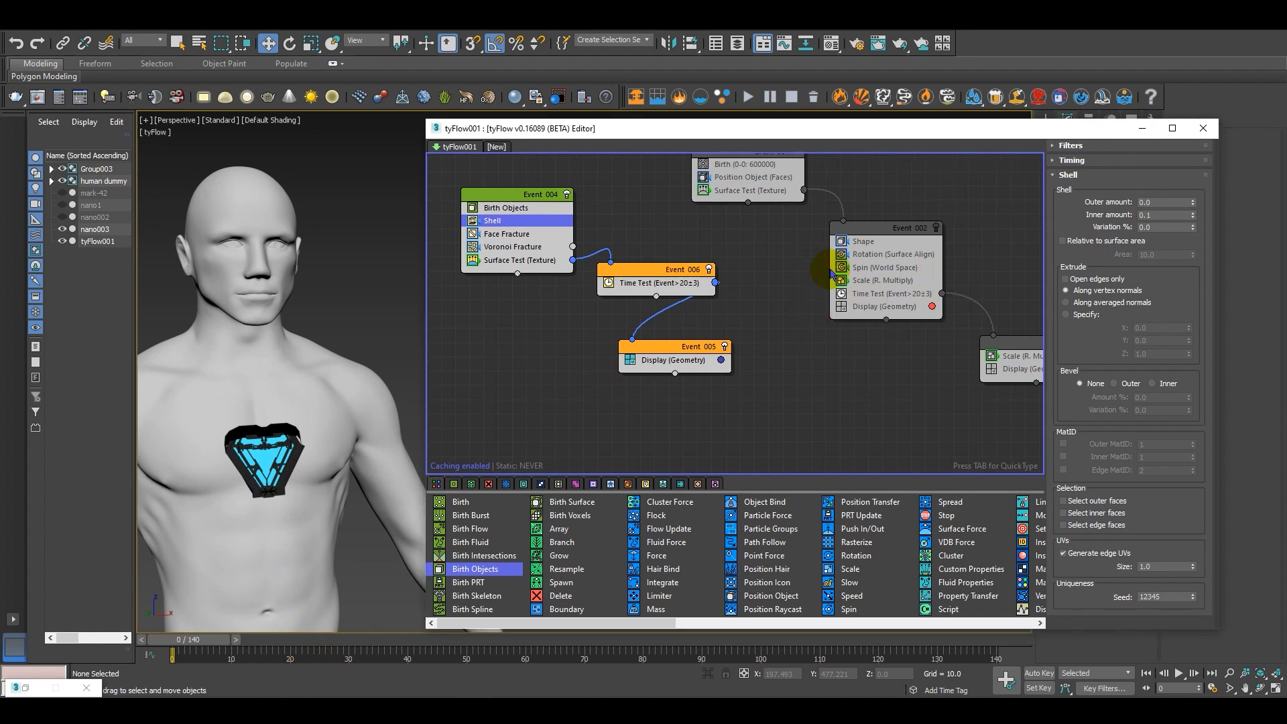
Re-enable the disabled particle events Event_001, Event_002 and Event_003.
middle_click_drag(833, 269, 824, 361)
left_click(788, 244)
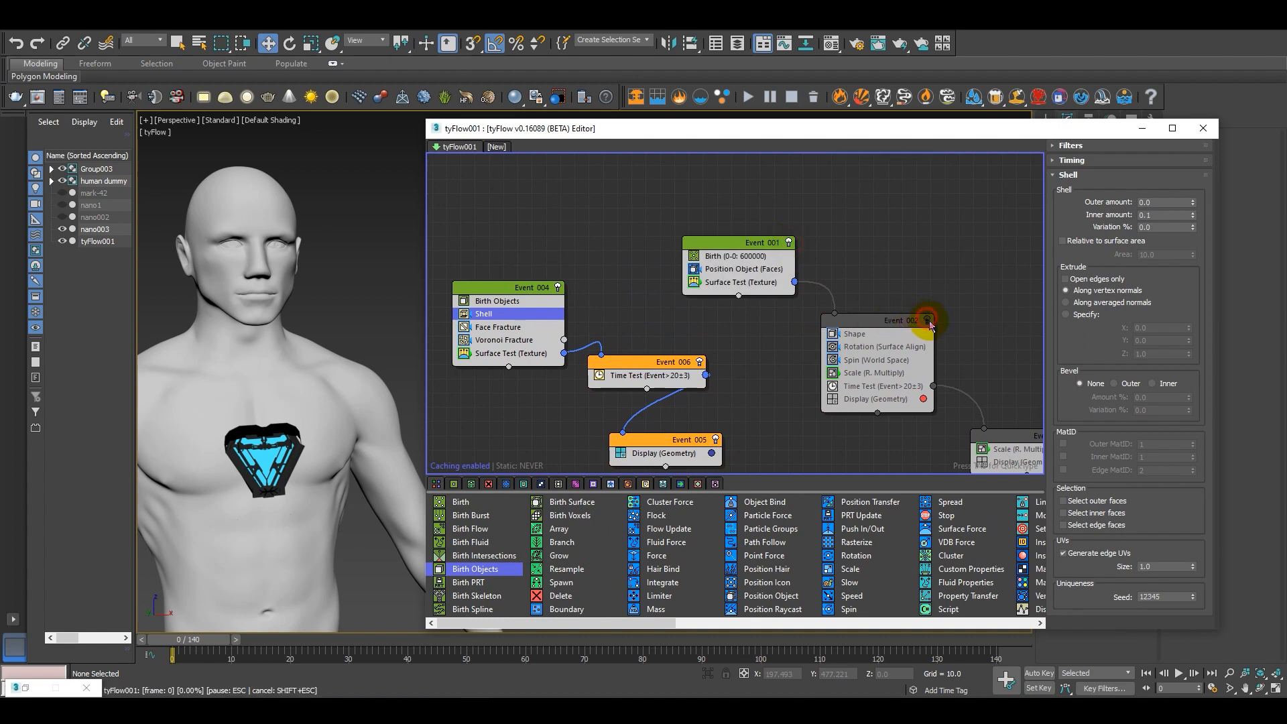
left_click(928, 321)
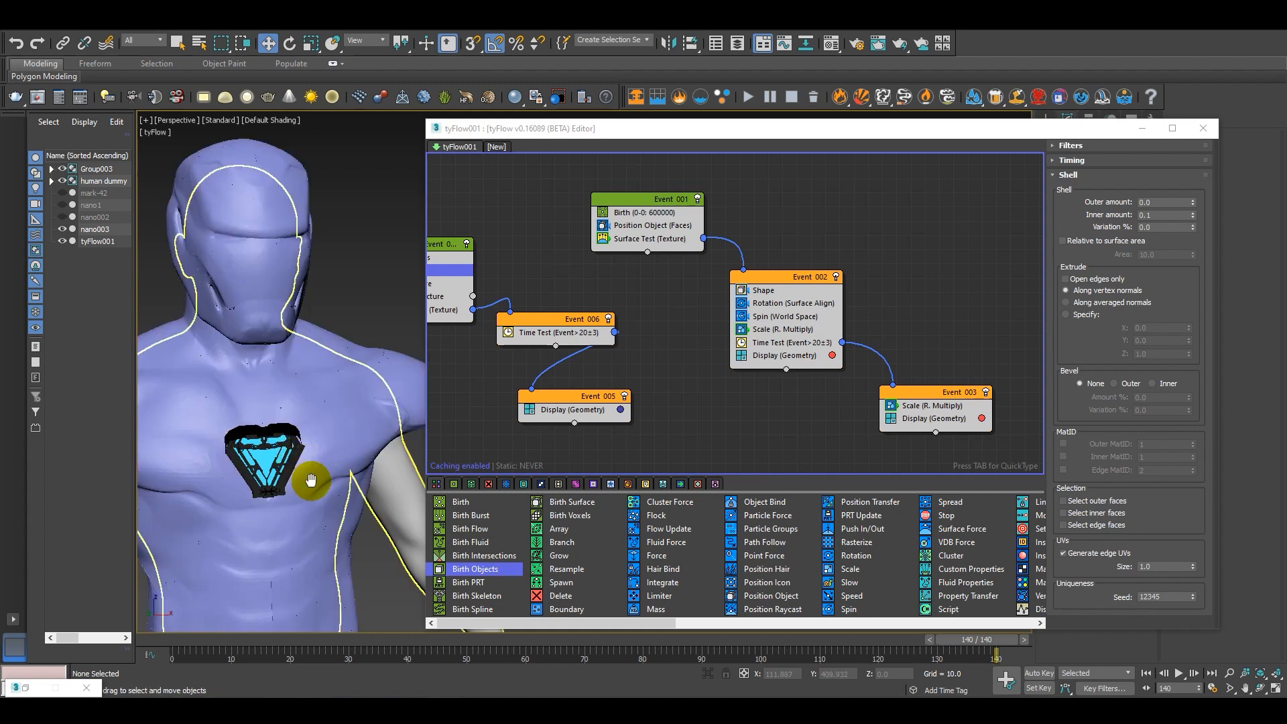
Minimize the tyFlow editor and scrub the timeline to frame 99, examining the suit covering the dummy's head and torso.
middle_click_drag(310, 481, 341, 481)
left_click(1135, 128)
mouse_move(641, 416)
middle_mouse_down()
mouse_move(669, 416)
mouse_move(637, 422)
middle_mouse_up()
left_click_drag(945, 643, 750, 655)
key("w")
Try Flat Color shading in the perspective viewport and switch it to Clay.
left_click(292, 134)
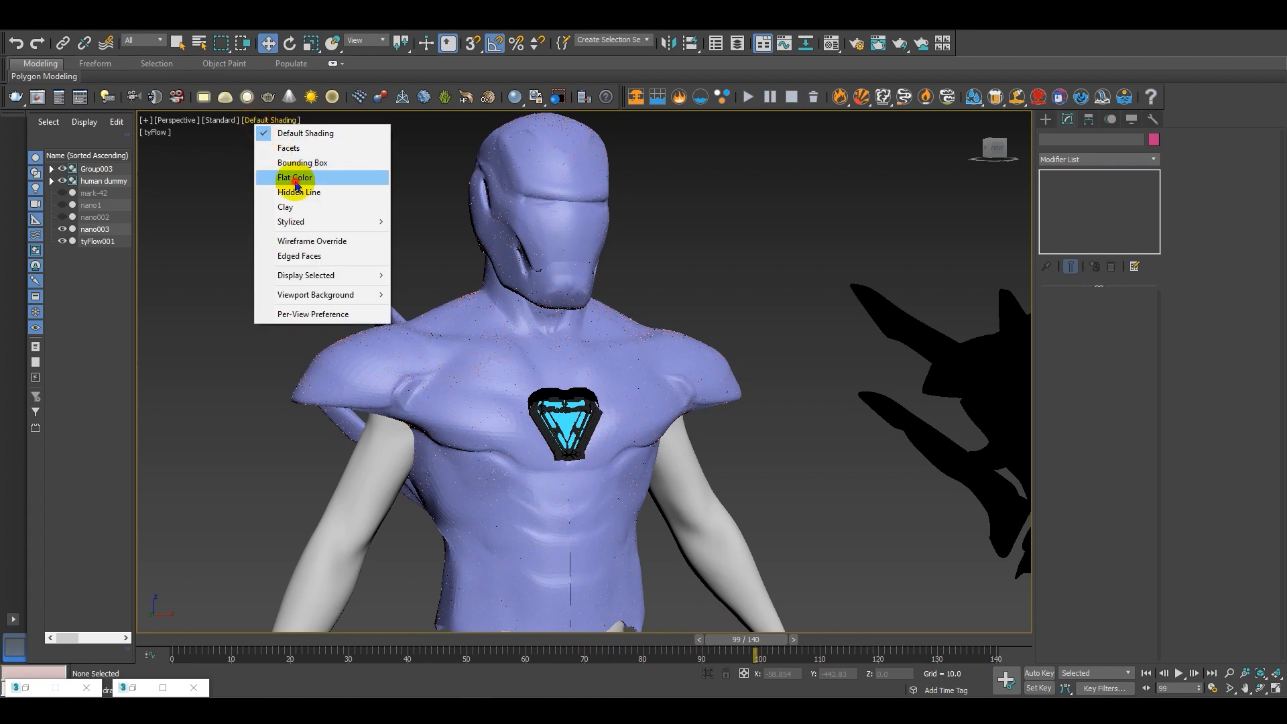
left_click(293, 180)
left_click(263, 122)
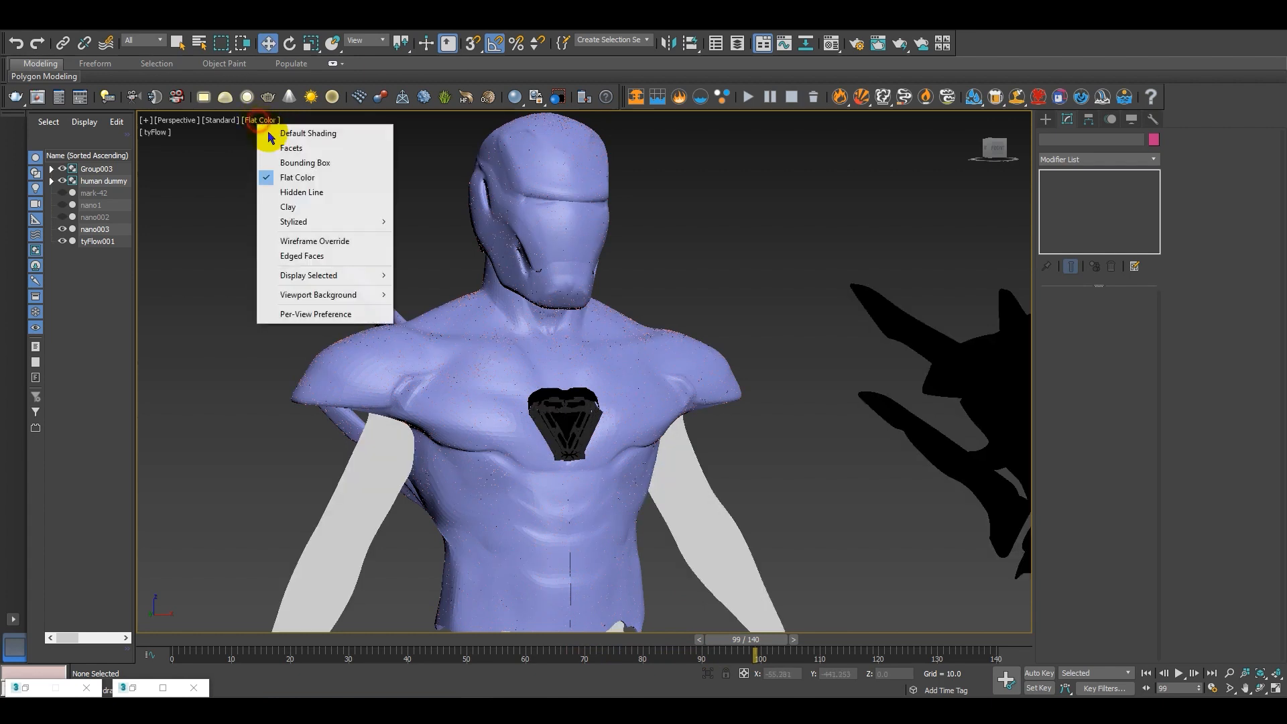
left_click(303, 208)
Scrub through the animation in the clay-shaded view, examining how the suit forms from different angles, and return to frame 0.
left_click_drag(768, 640, 747, 644)
left_click_drag(574, 631, 681, 628)
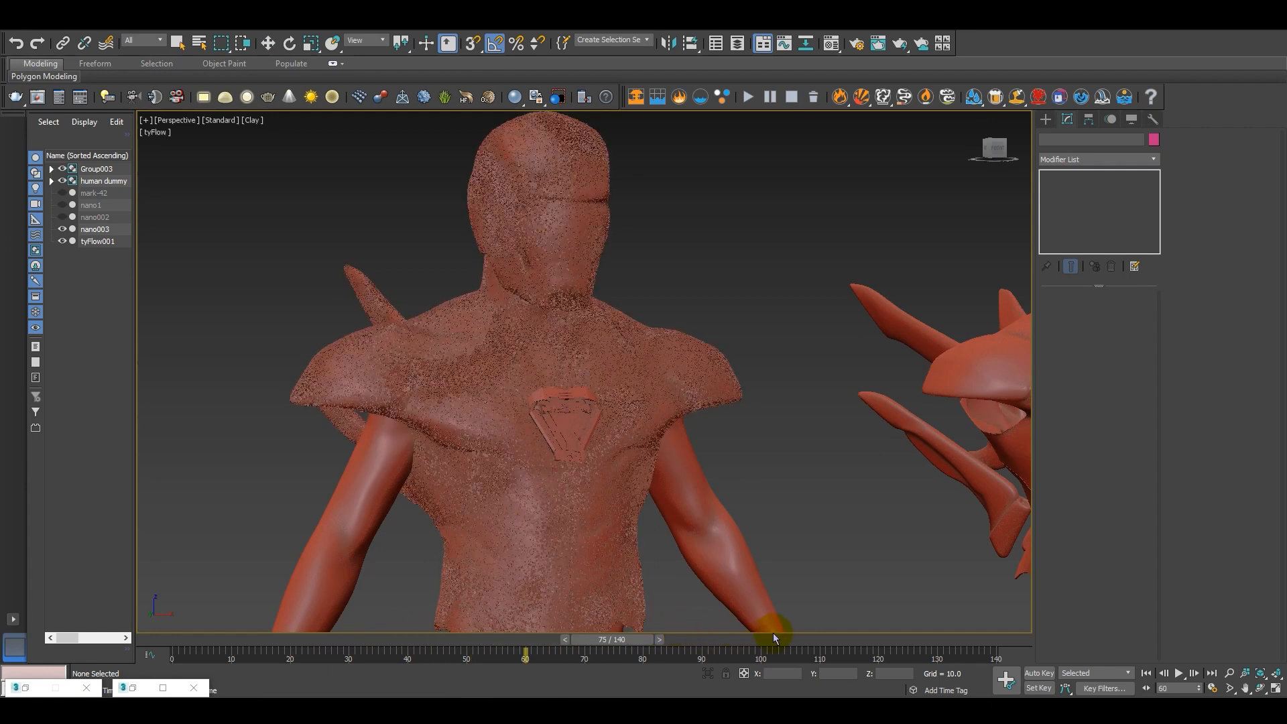
left_click_drag(774, 632, 370, 631)
key("w")
middle_click_drag(618, 520, 576, 563, "alt")
left_click_drag(392, 642, 240, 632)
left_click_drag(339, 642, 697, 640)
key("w")
middle_click_drag(679, 539, 654, 550, "alt")
left_click_drag(707, 646, 603, 643)
left_click_drag(514, 635, 151, 647)
Restore the tyFlow editor, select the Birth operator in Event_001 and disable Event_004.
left_click(140, 686)
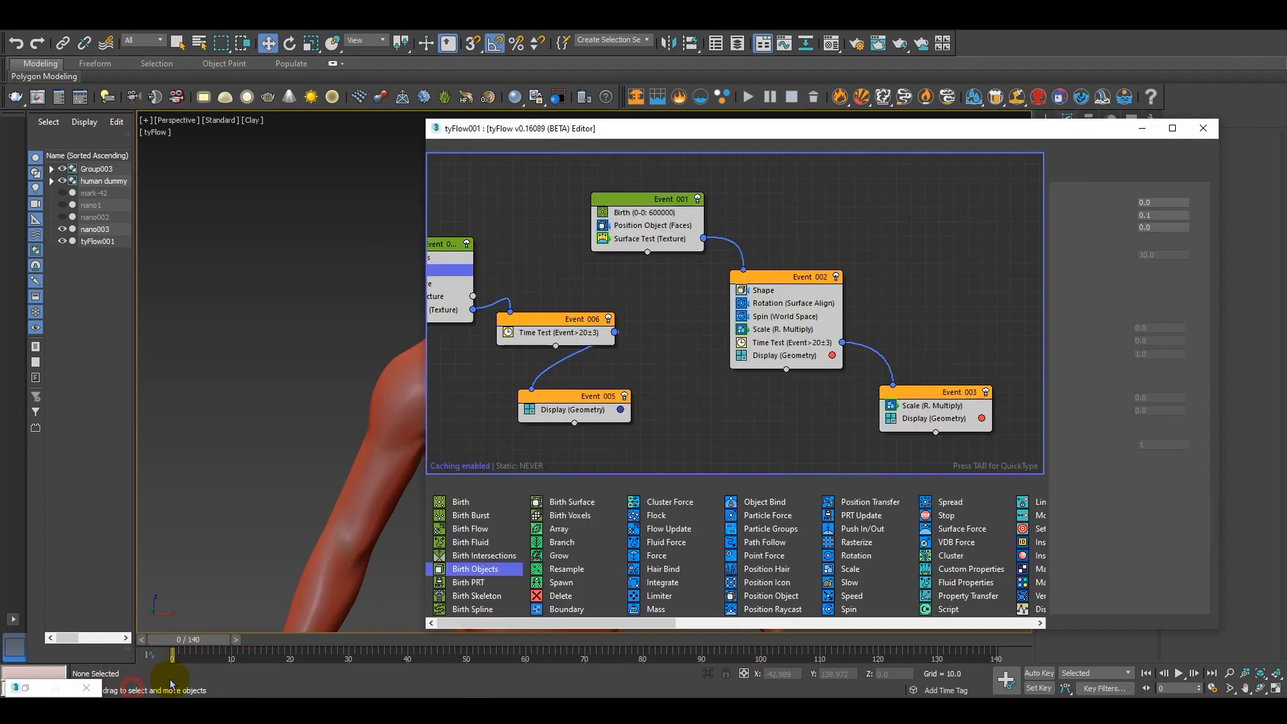
middle_click_drag(672, 308, 739, 335)
left_click(747, 240)
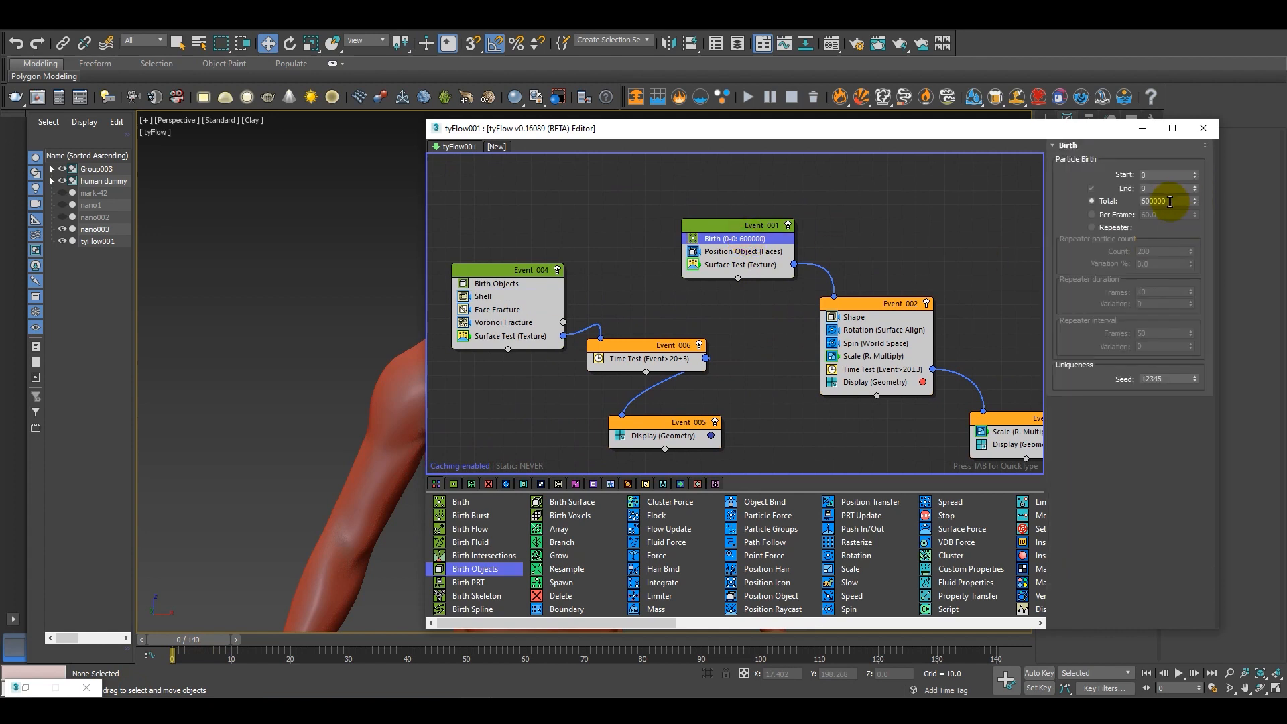
left_click(558, 270)
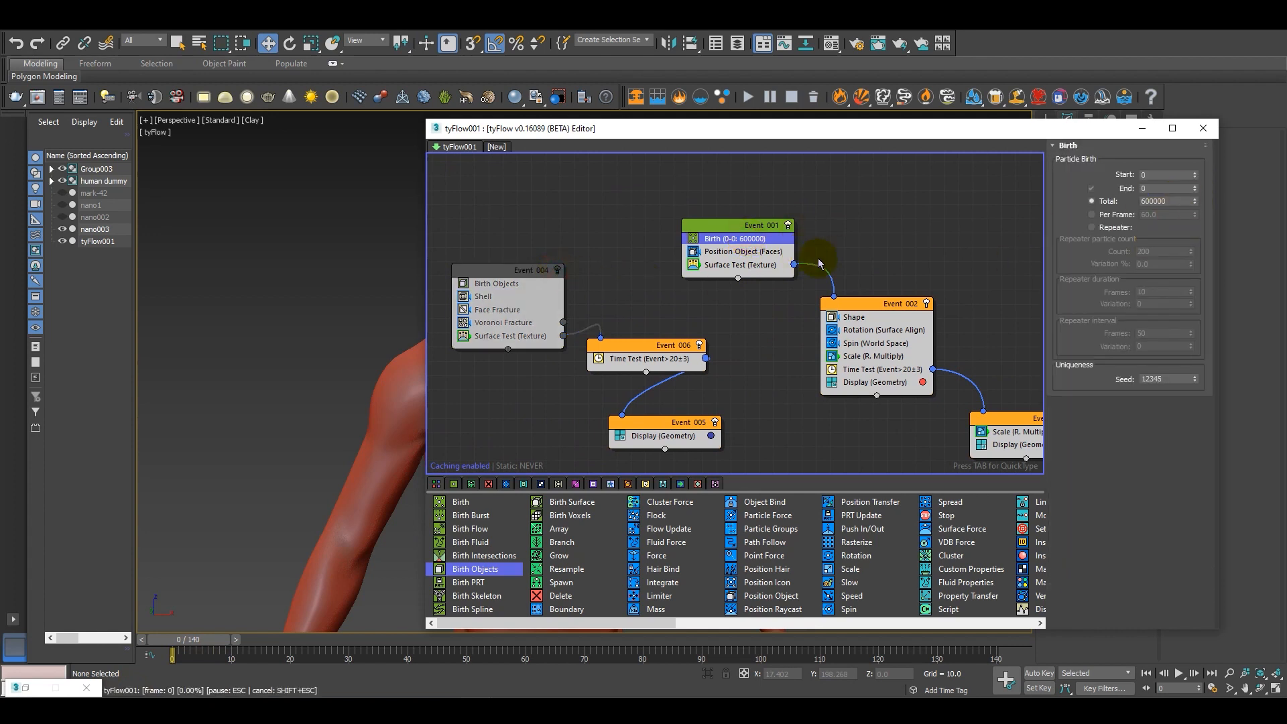
middle_click_drag(748, 393, 700, 372)
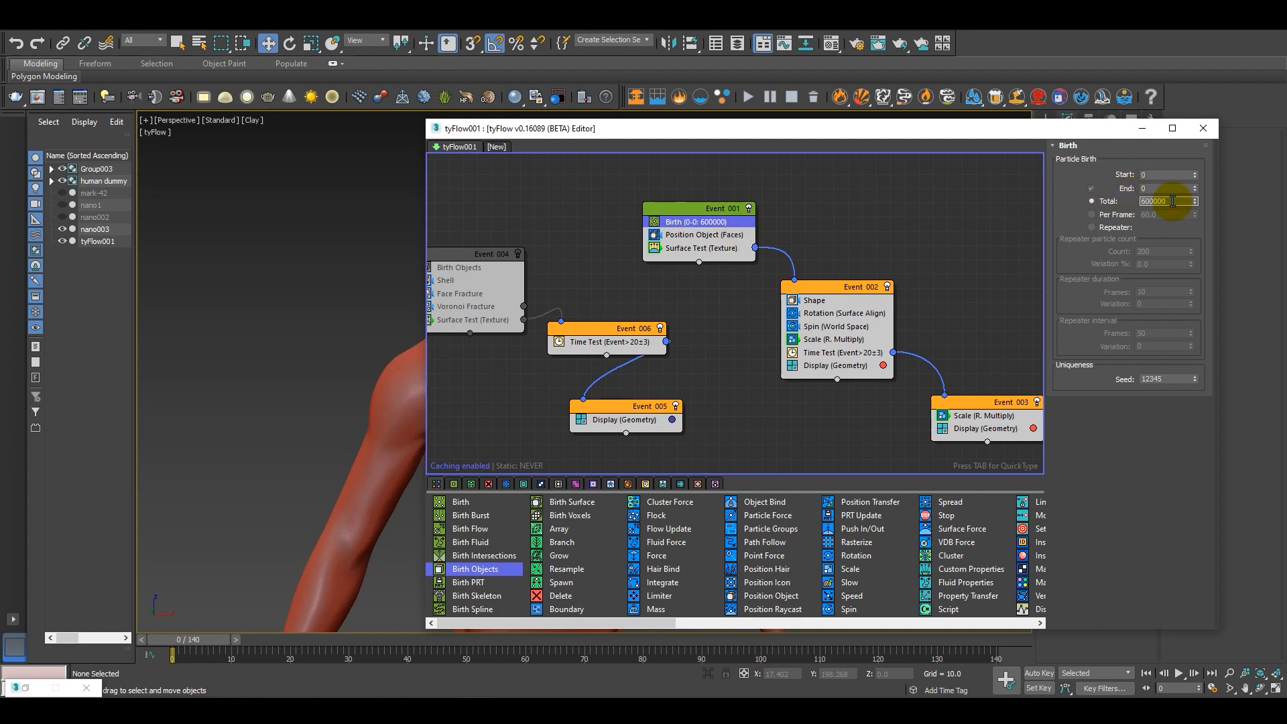
Set the Birth operator's total to 6000 and return the perspective viewport to Default Shading.
left_click(1124, 505)
left_click(253, 121)
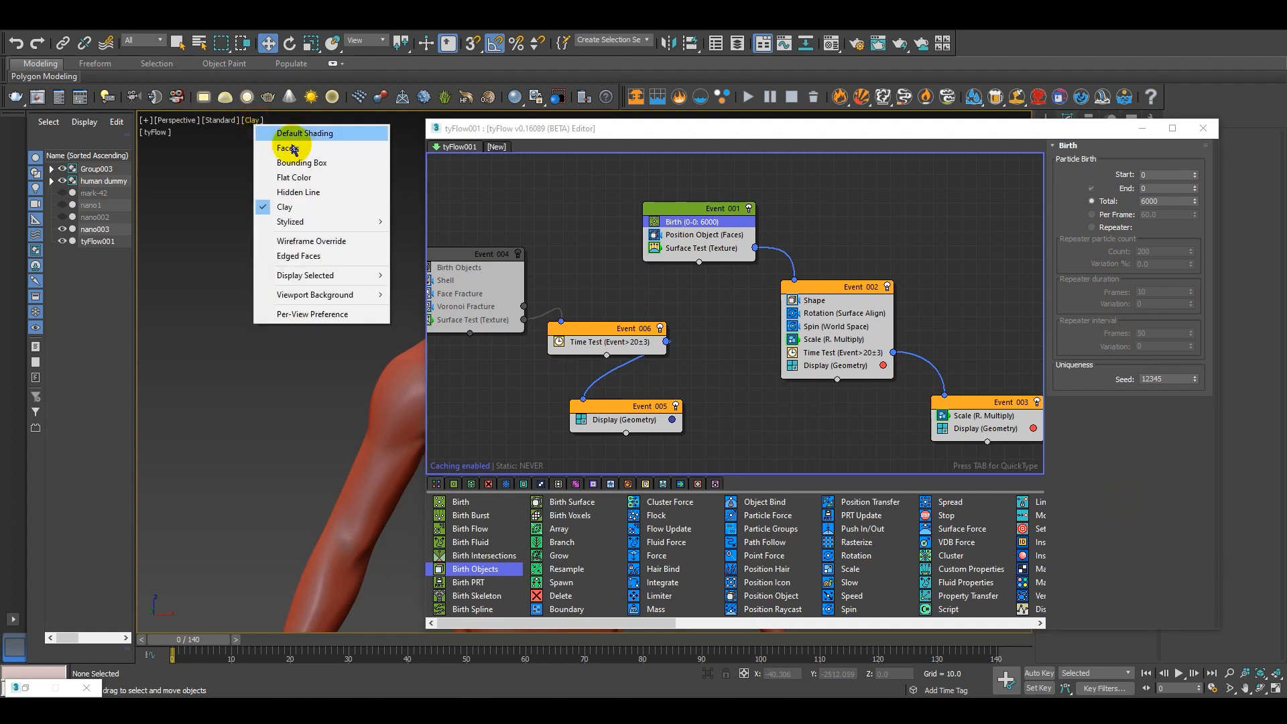
left_click(293, 131)
Minimize the tyFlow editor and hide the tyFlow001 object.
left_click(1086, 144)
left_click(1142, 128)
middle_click_drag(664, 376, 710, 365, "alt")
Create a sphere with a radius of about 3.2 on the ground in front of the dummy.
left_click(1045, 119)
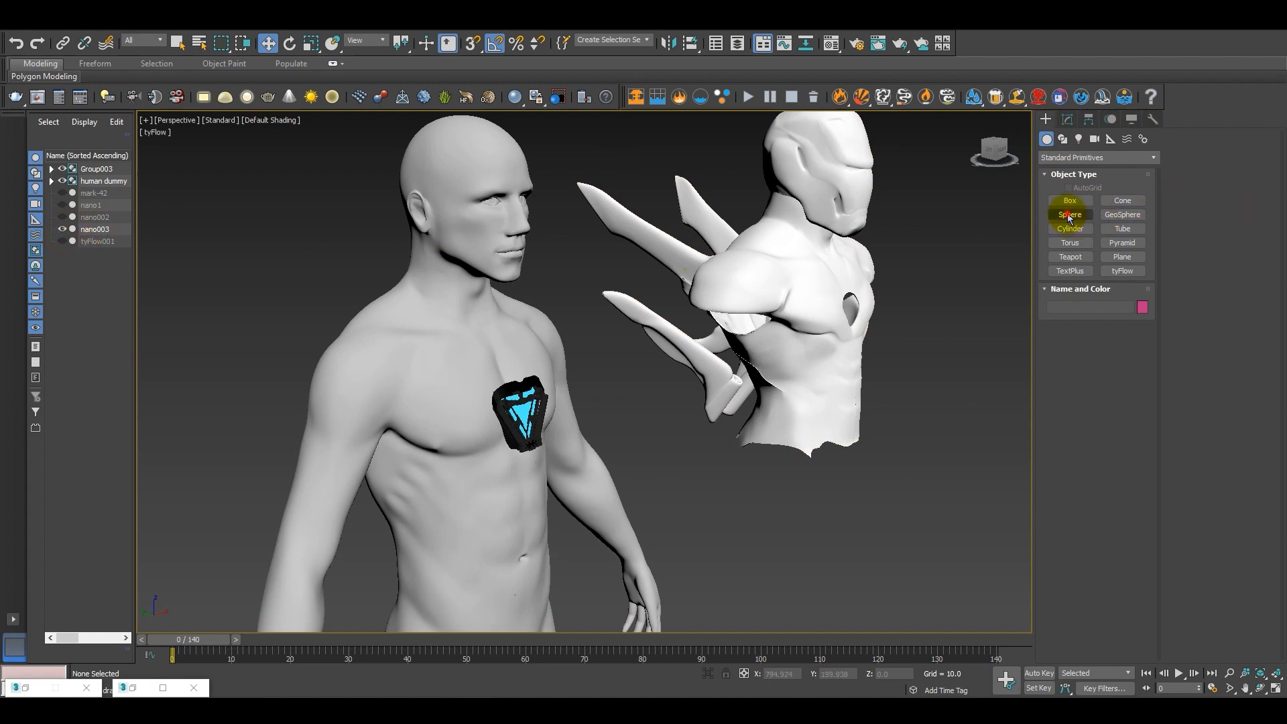
left_click(1068, 214)
middle_click_drag(664, 546, 701, 559, "alt")
scroll(623, 445, "down", 4)
left_click_drag(693, 589, 697, 591)
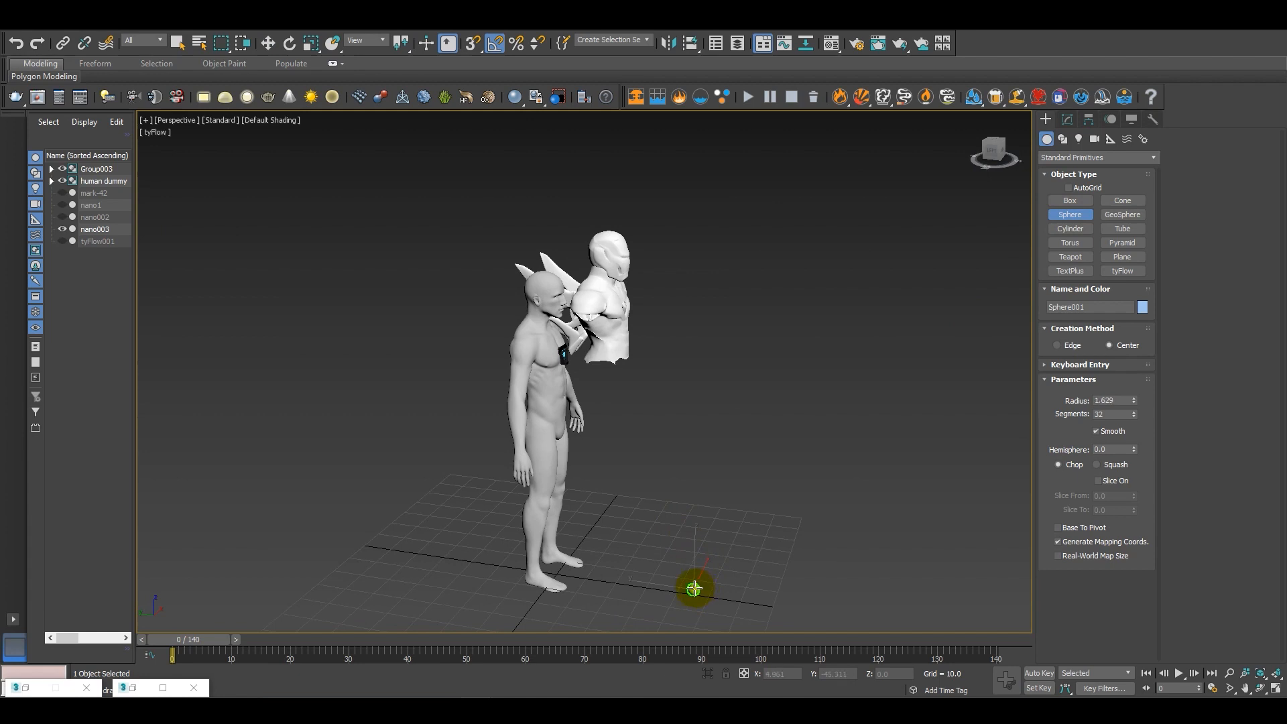
left_click_drag(694, 591, 696, 590)
key("w")
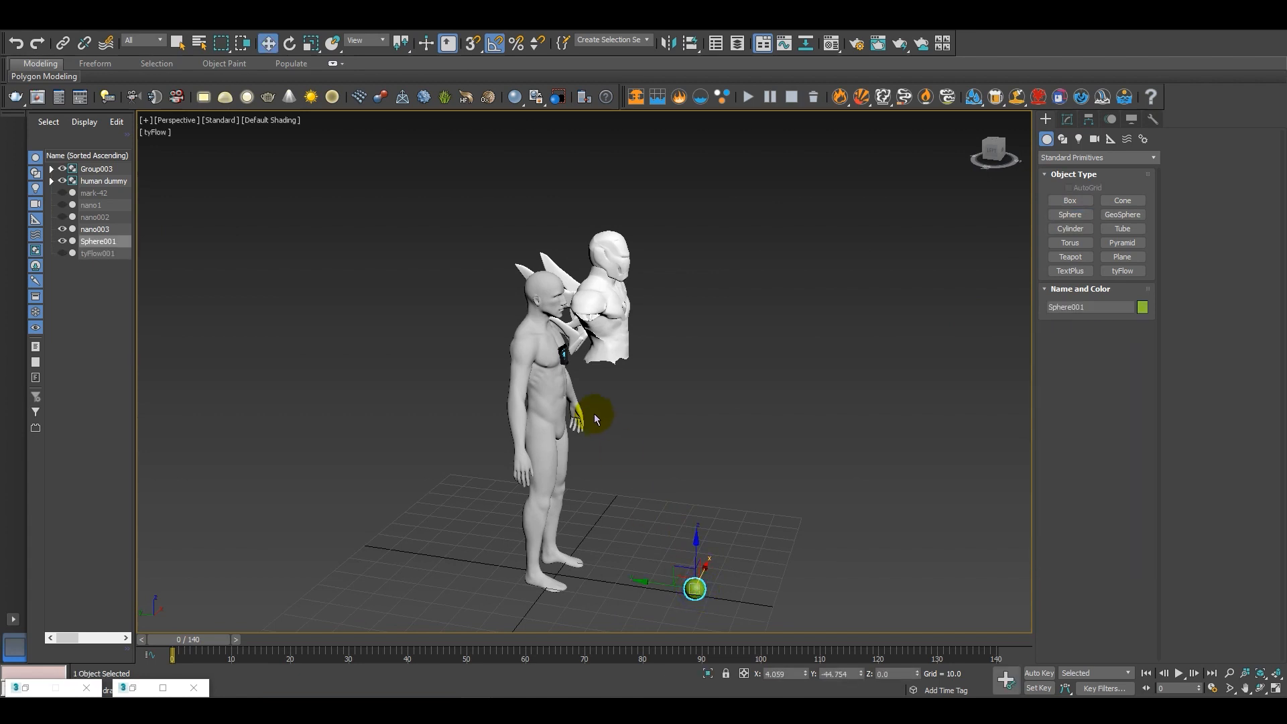
Align the sphere to the reactor on the dummy's chest with Quick Align.
key("alt+a")
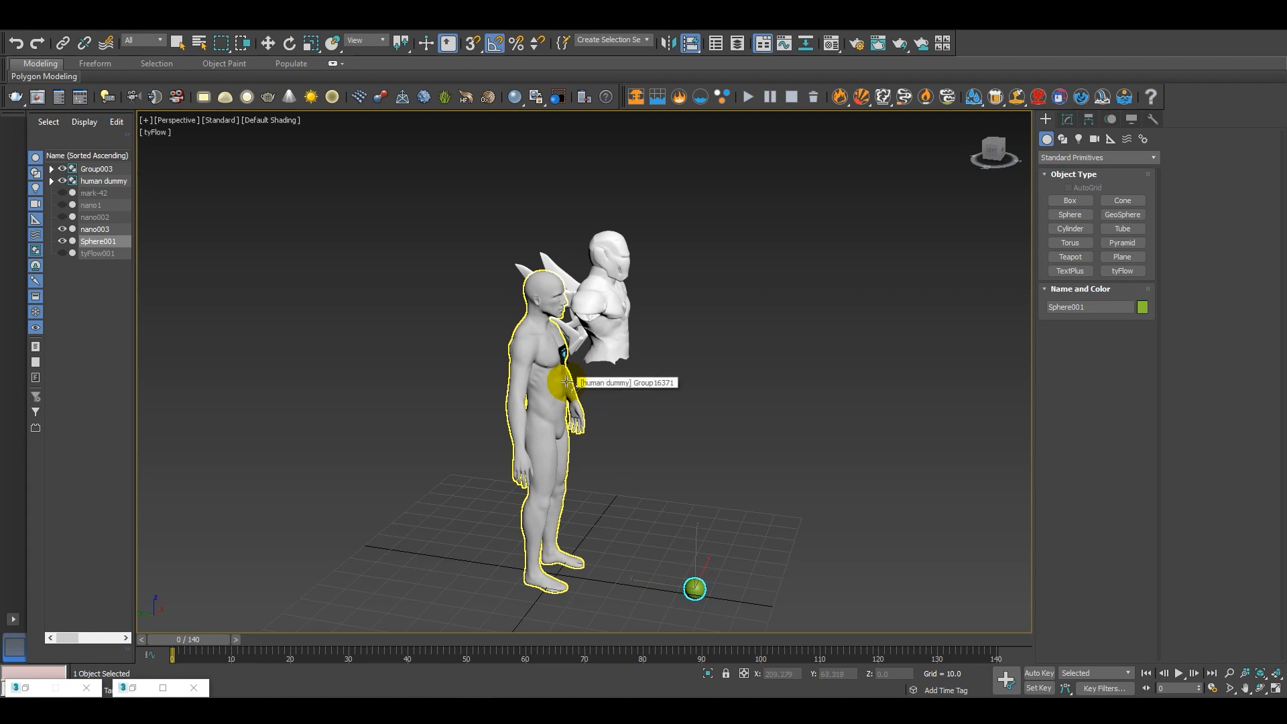
right_click(720, 540)
key("shift+a")
left_click(564, 356)
Raise the sphere slightly and move it out along Y to a spot in front of the chest.
scroll(567, 360, "up", 2)
scroll(550, 365, "up", 3)
middle_click_drag(518, 361, 584, 352, "alt")
left_click_drag(583, 333, 584, 306)
middle_click_drag(637, 372, 721, 374, "alt")
left_click_drag(553, 348, 729, 350)
Turn on Auto Key and animate the sphere moving back into the dummy's chest by frame 30.
left_click(1038, 673)
left_click(235, 639)
left_click_drag(338, 650, 395, 650)
key("w")
left_click_drag(711, 348, 480, 349)
Key the sphere's radius at frame 20 and enlarge it to 27.954 at frame 51.
left_click_drag(367, 654, 315, 644)
left_click(1071, 123)
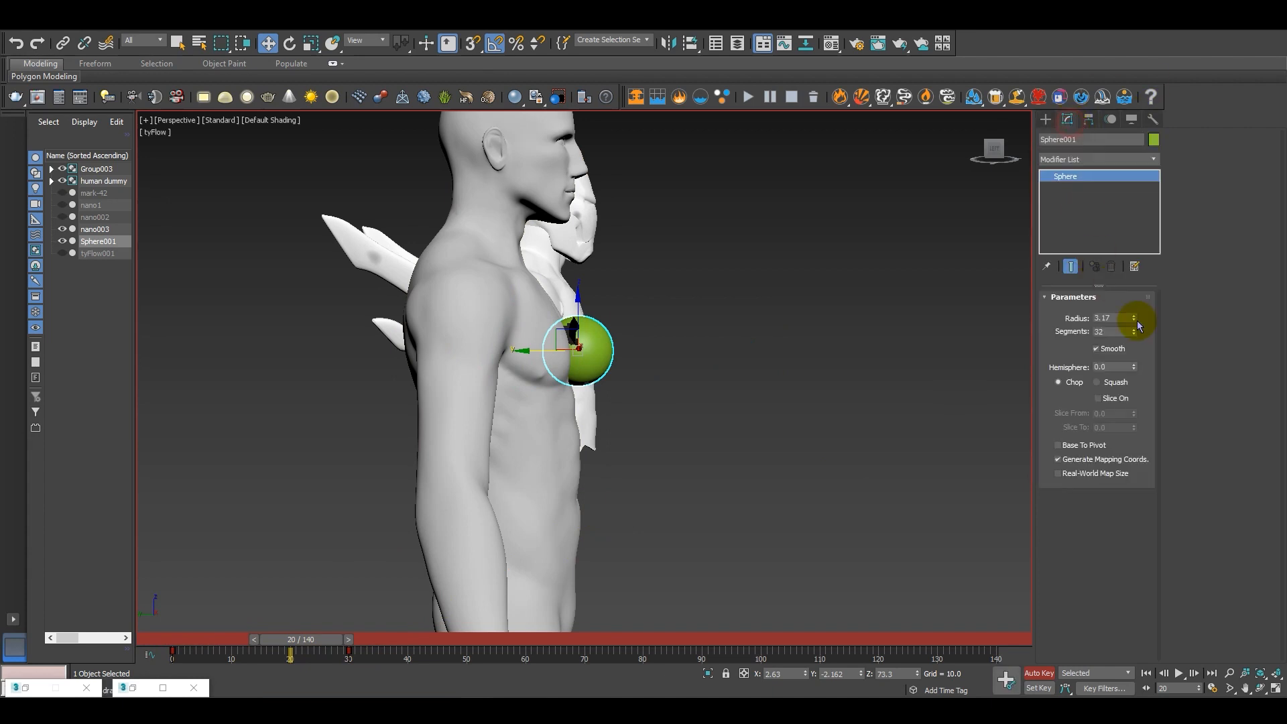
left_click_drag(310, 648, 486, 656)
key("w")
left_click_drag(1138, 320, 1095, 540)
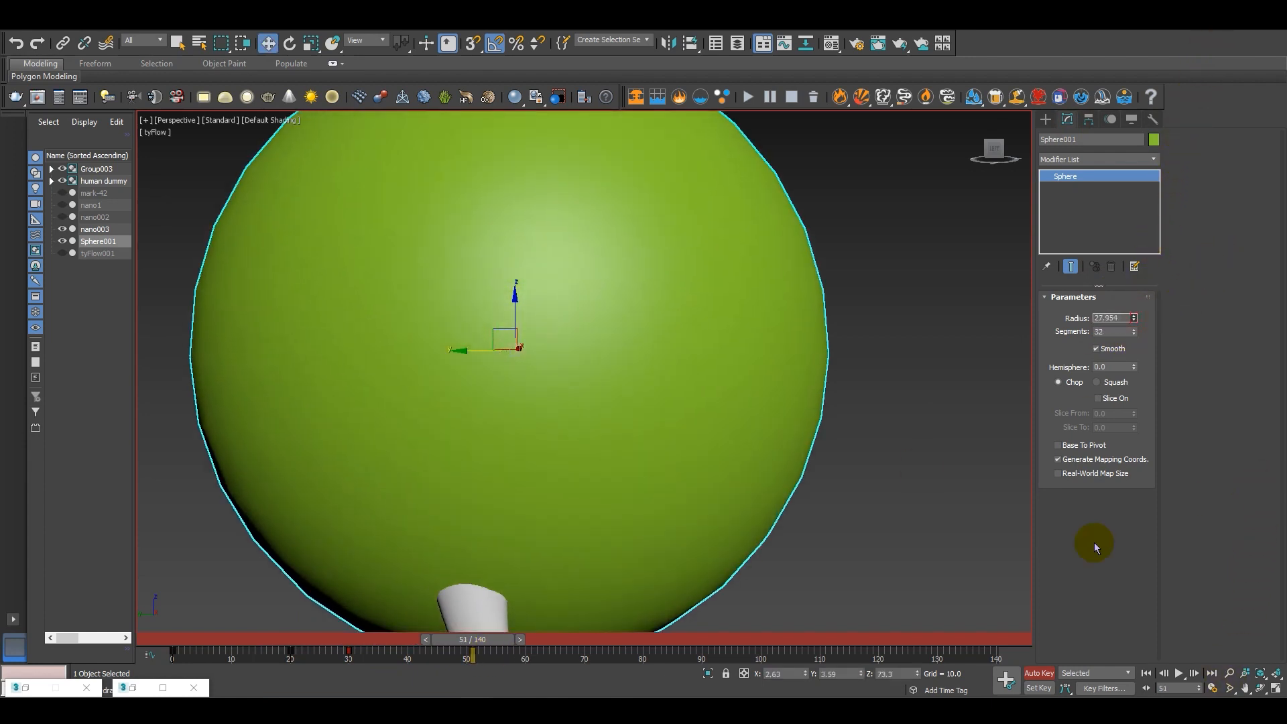
Shift the enlarged sphere along Y to 4.49 at frame 51, then return to frame 0 and turn off Auto Key.
scroll(674, 446, "down", 2)
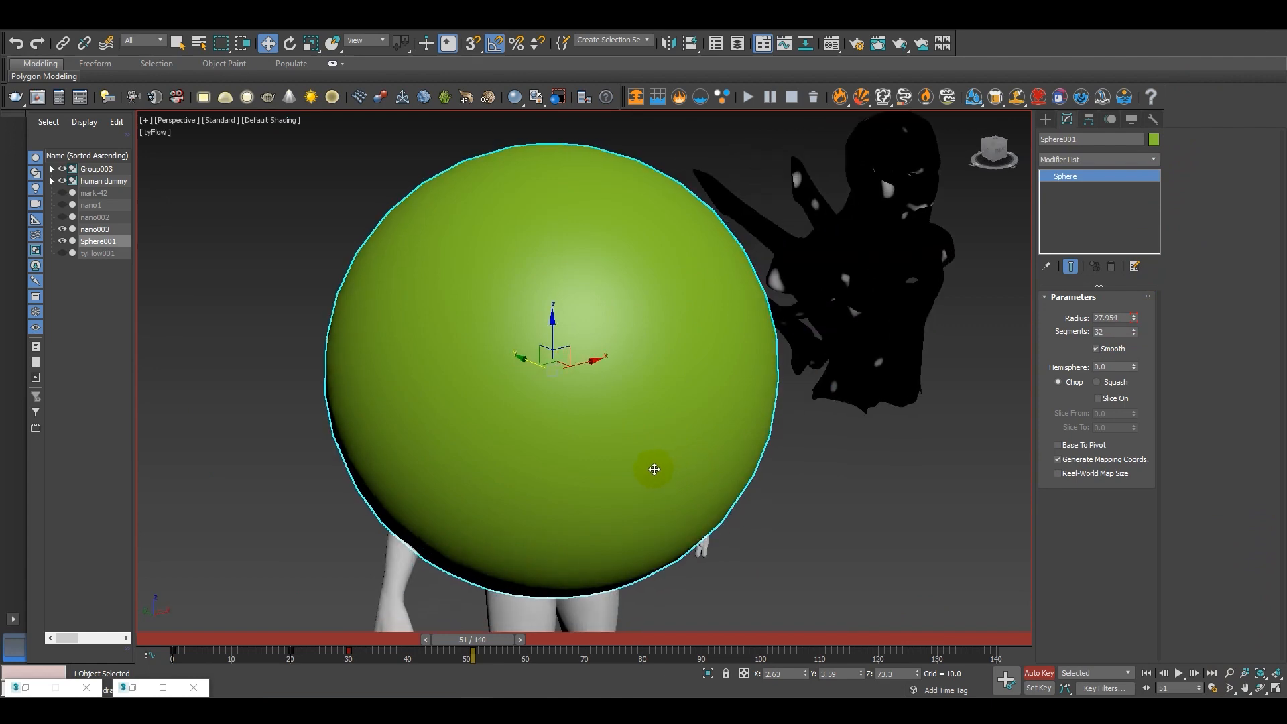
left_click_drag(526, 370, 516, 368)
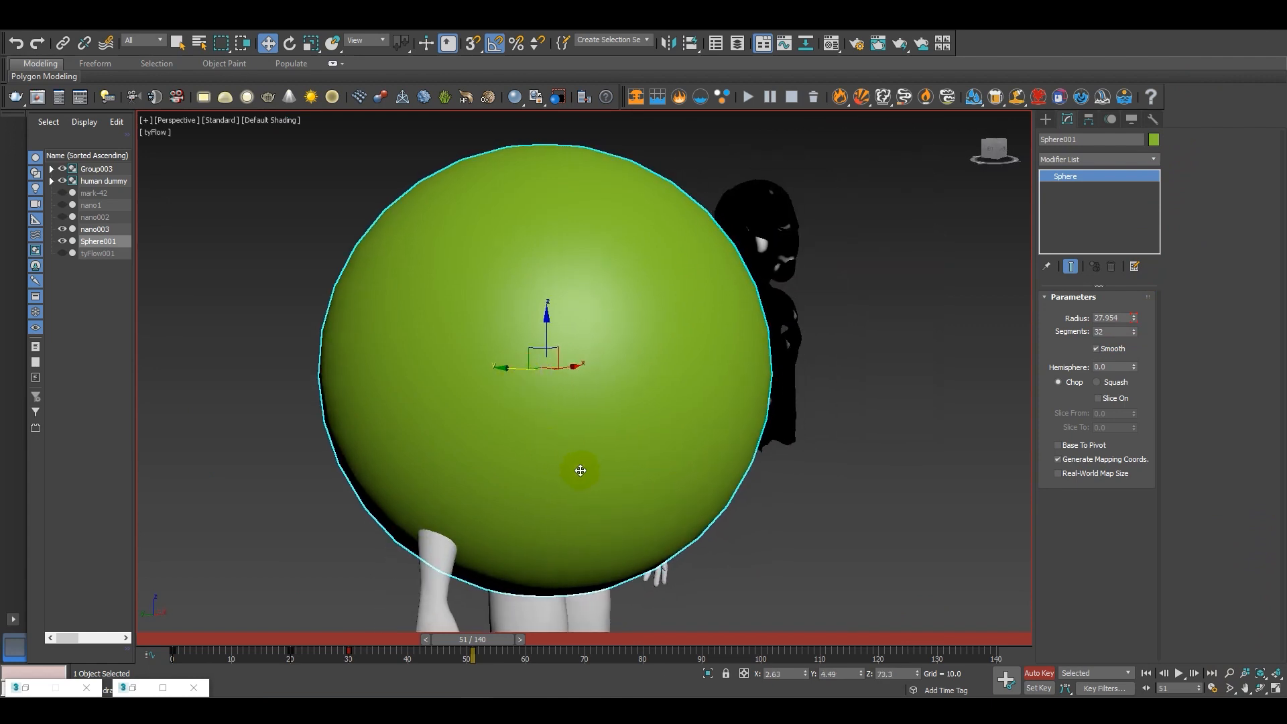
left_click(1005, 678)
left_click_drag(501, 639, 280, 639)
left_click_drag(213, 615, 168, 614)
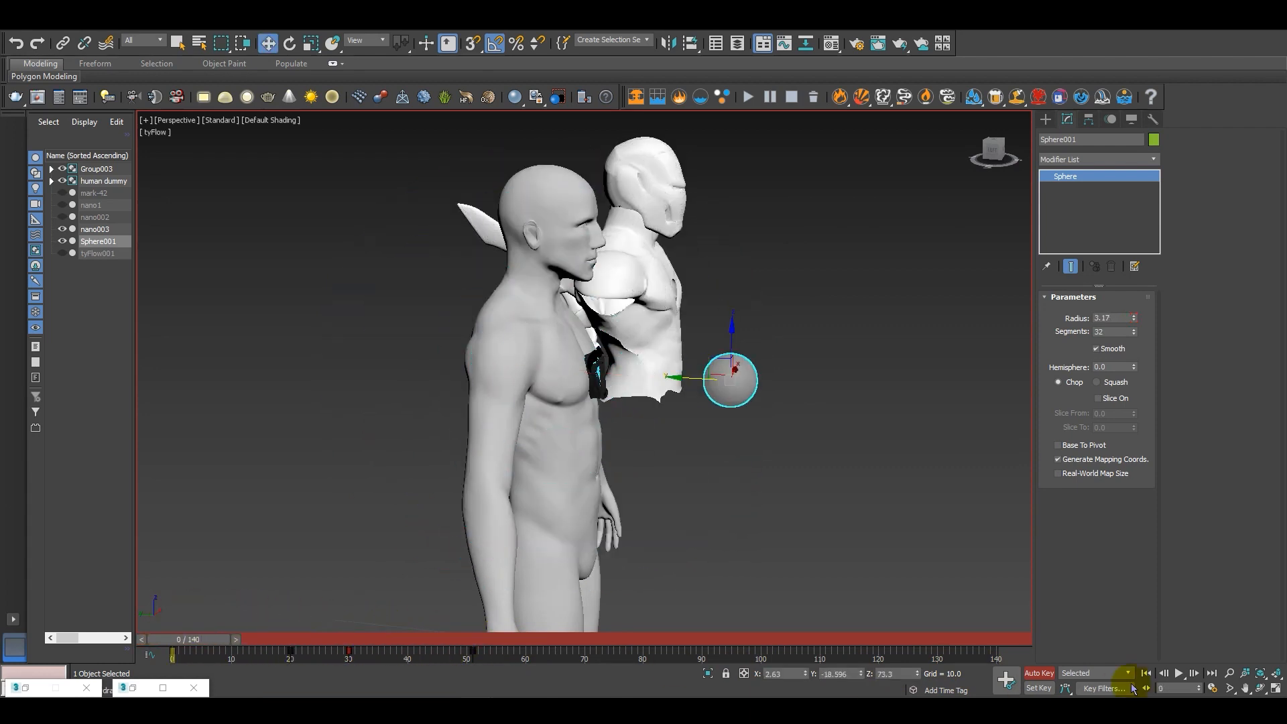
left_click(1039, 673)
Restore the tyFlow editor and remove nano1 from the objects of Event_001's Surface Test.
middle_click_drag(802, 491, 738, 465, "alt")
scroll(707, 466, "up", 3)
left_click(137, 688)
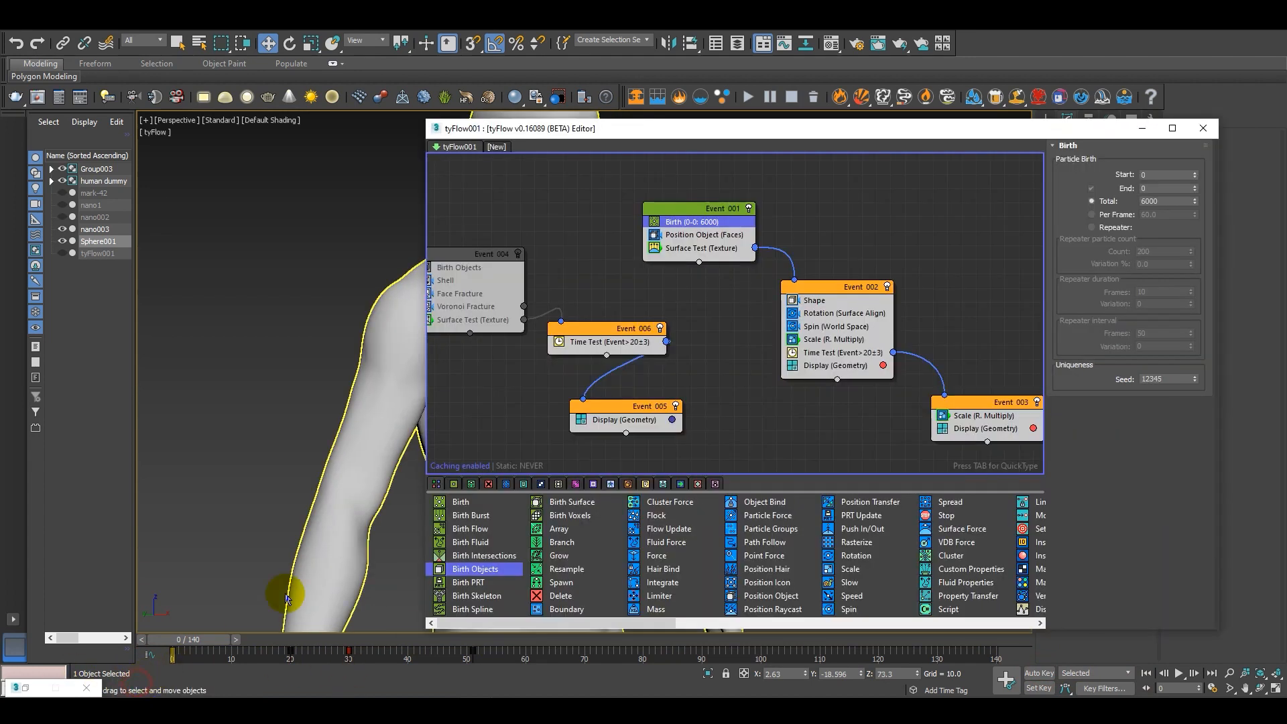
middle_click_drag(759, 334, 740, 341)
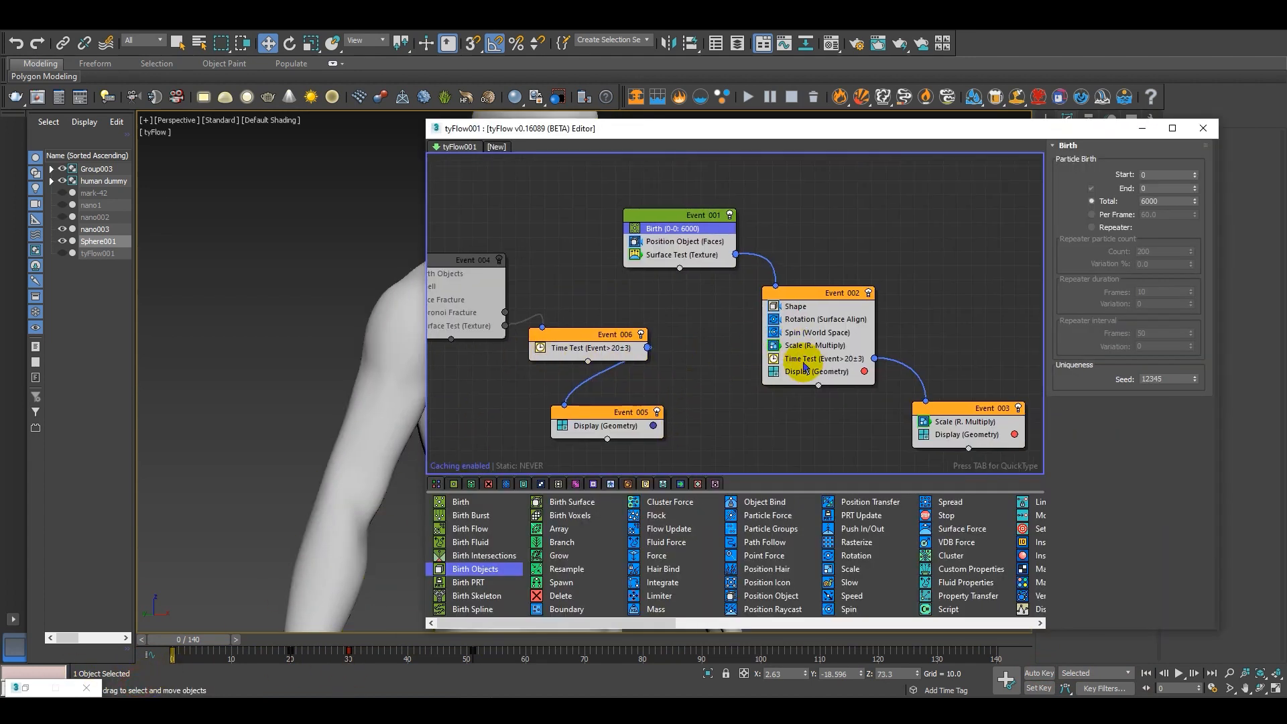
left_click(657, 255)
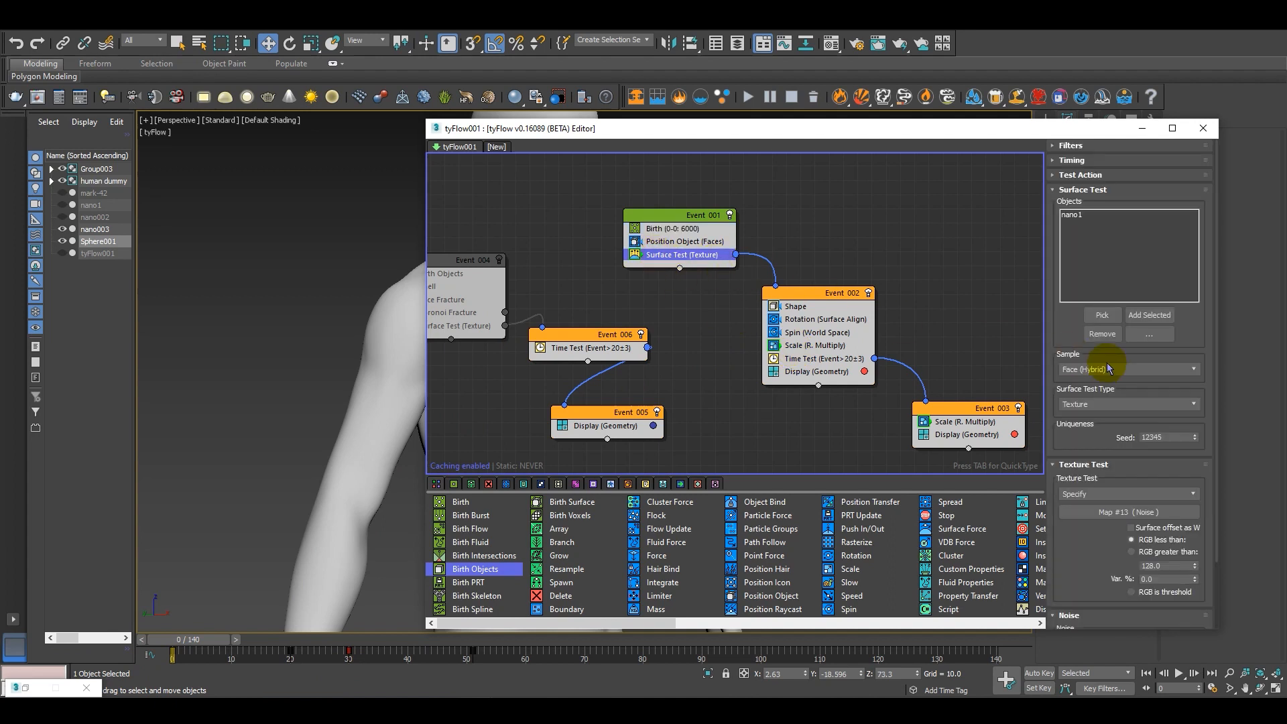
left_click(1073, 216)
left_click(1110, 333)
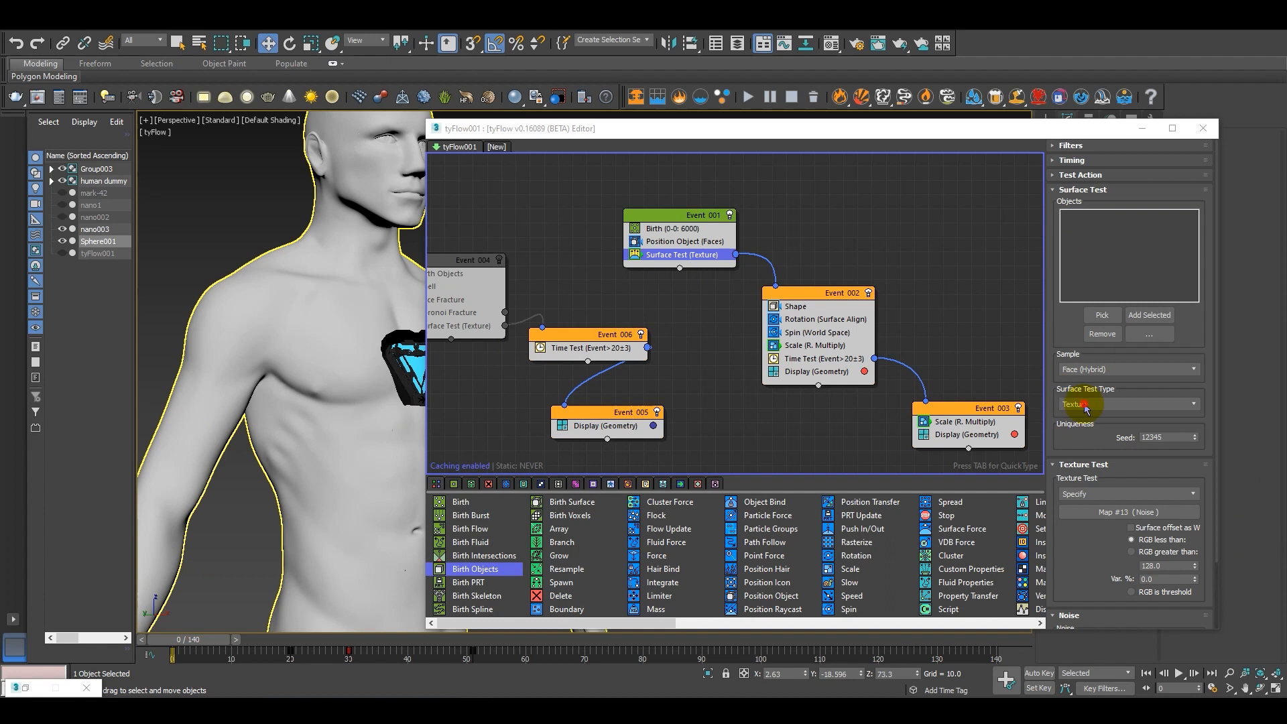
Switch Event_001's Surface Test type to Distance with Sphere001 as its test object, and unhide tyFlow001.
left_click(1085, 406)
left_click(1106, 417)
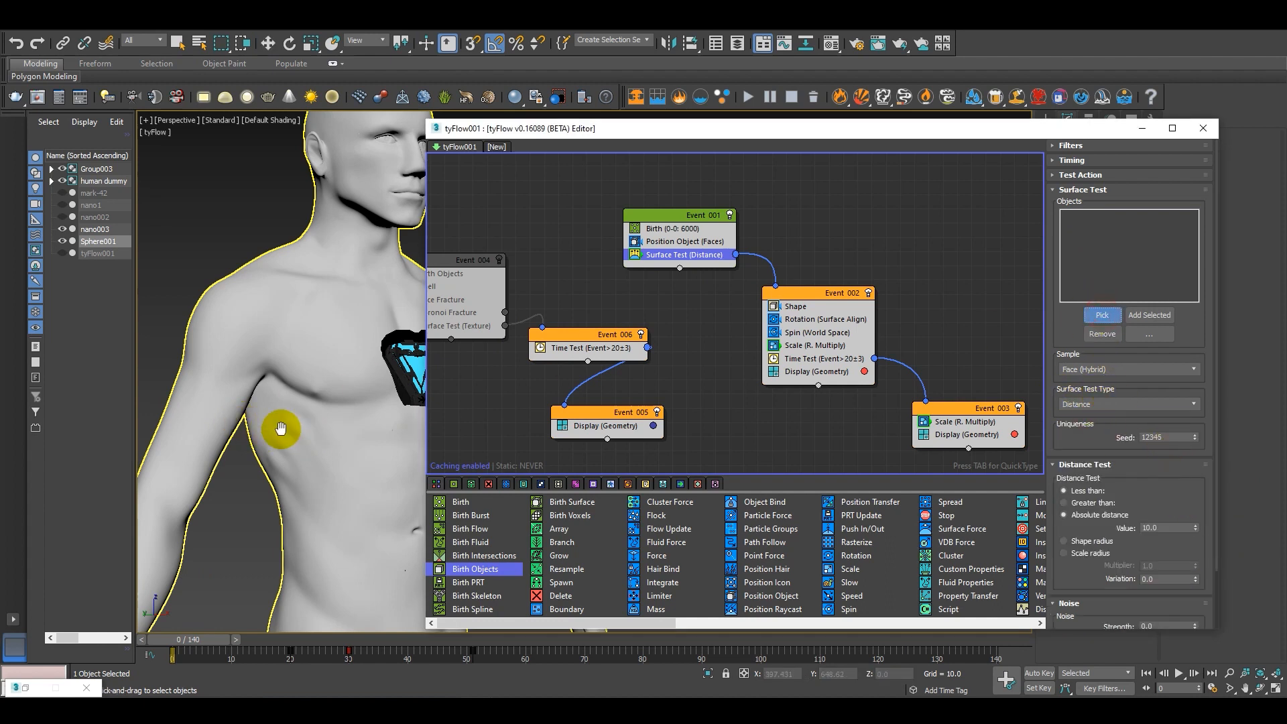
middle_click_drag(282, 431, 118, 392)
left_click(388, 328)
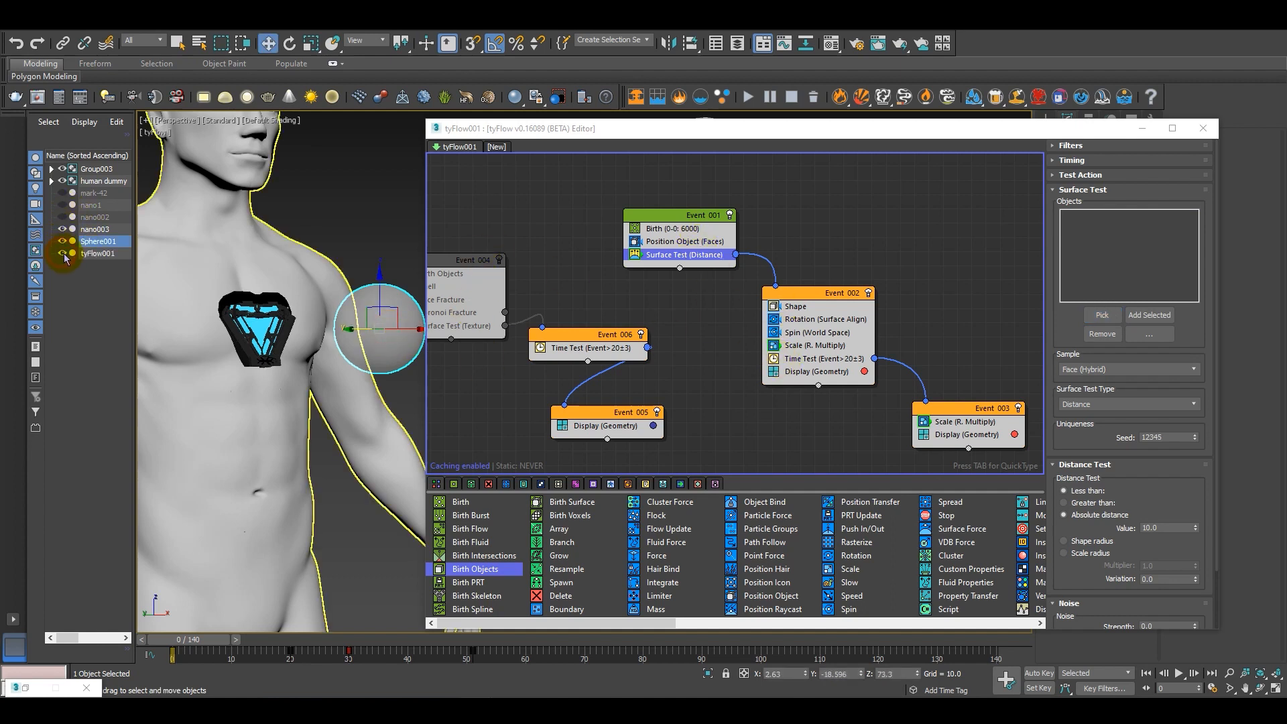
Scrub to frame 23 and set the Surface Test's absolute distance value to 0.2.
left_click_drag(210, 648, 380, 642)
key("w")
scroll(342, 554, "down", 4)
middle_click_drag(320, 550, 353, 574, "alt")
scroll(335, 536, "up", 4)
left_click_drag(392, 641, 323, 634)
left_click(1164, 528)
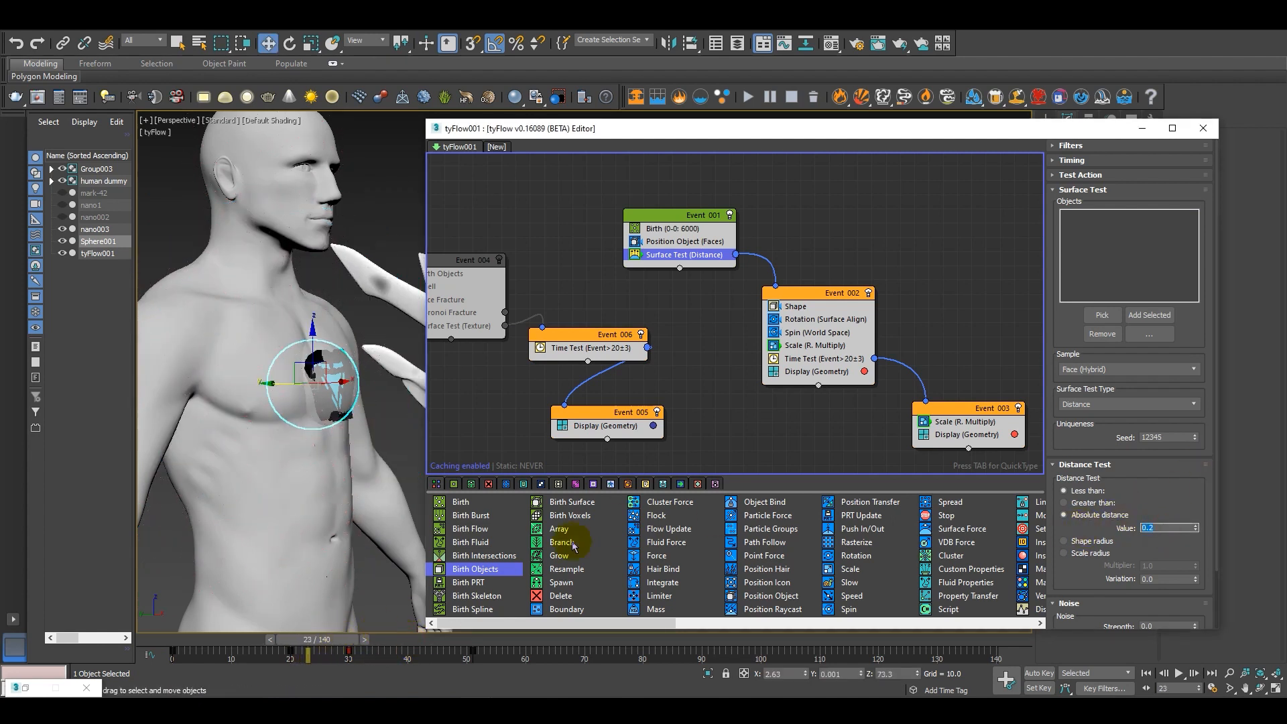
Set the Birth operator's total in Event_001 to 60000.
scroll(323, 409, "up", 3)
middle_click_drag(323, 412, 292, 420, "alt")
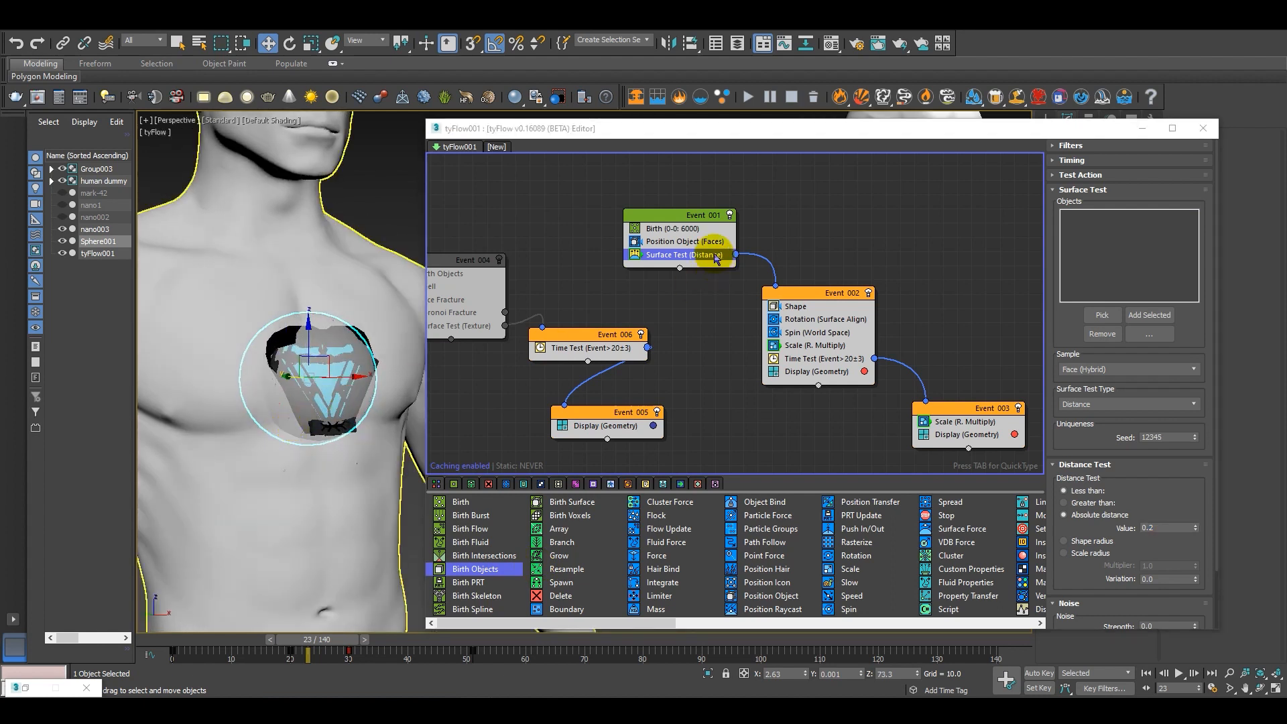
left_click(679, 232)
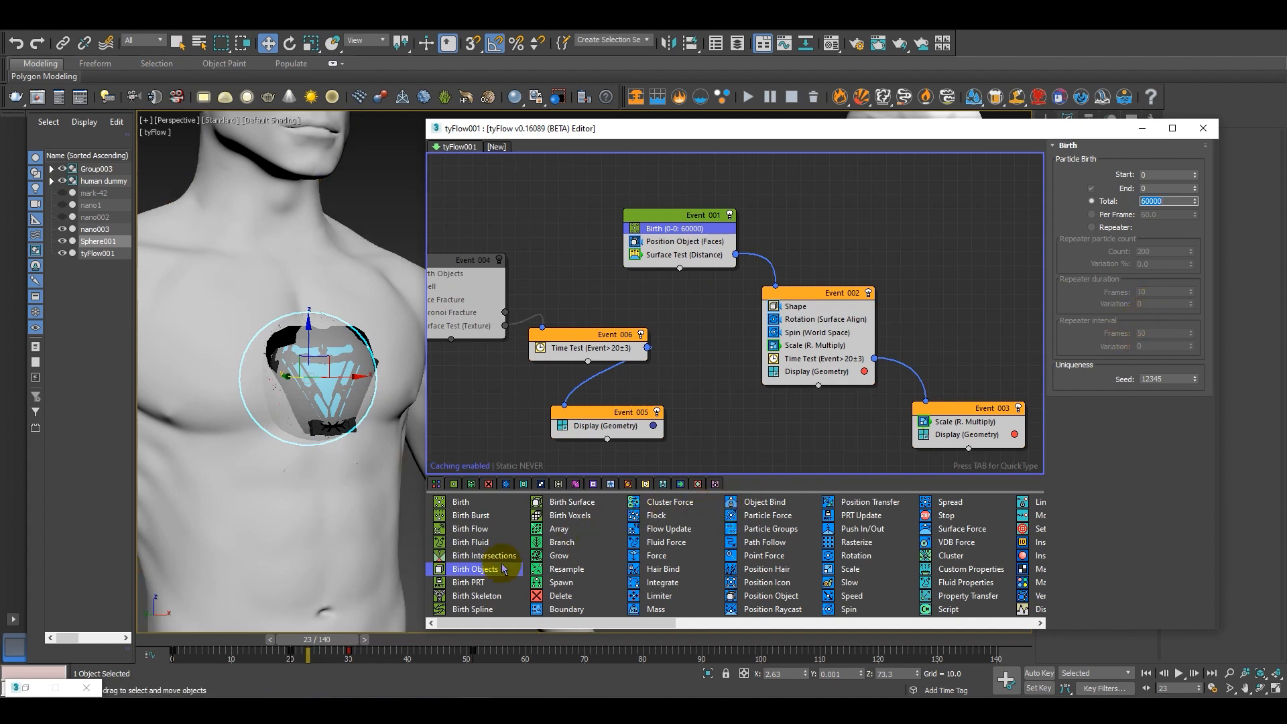
In Sphere001's object properties, enable Display as Box and turn off Renderable.
right_click(338, 352)
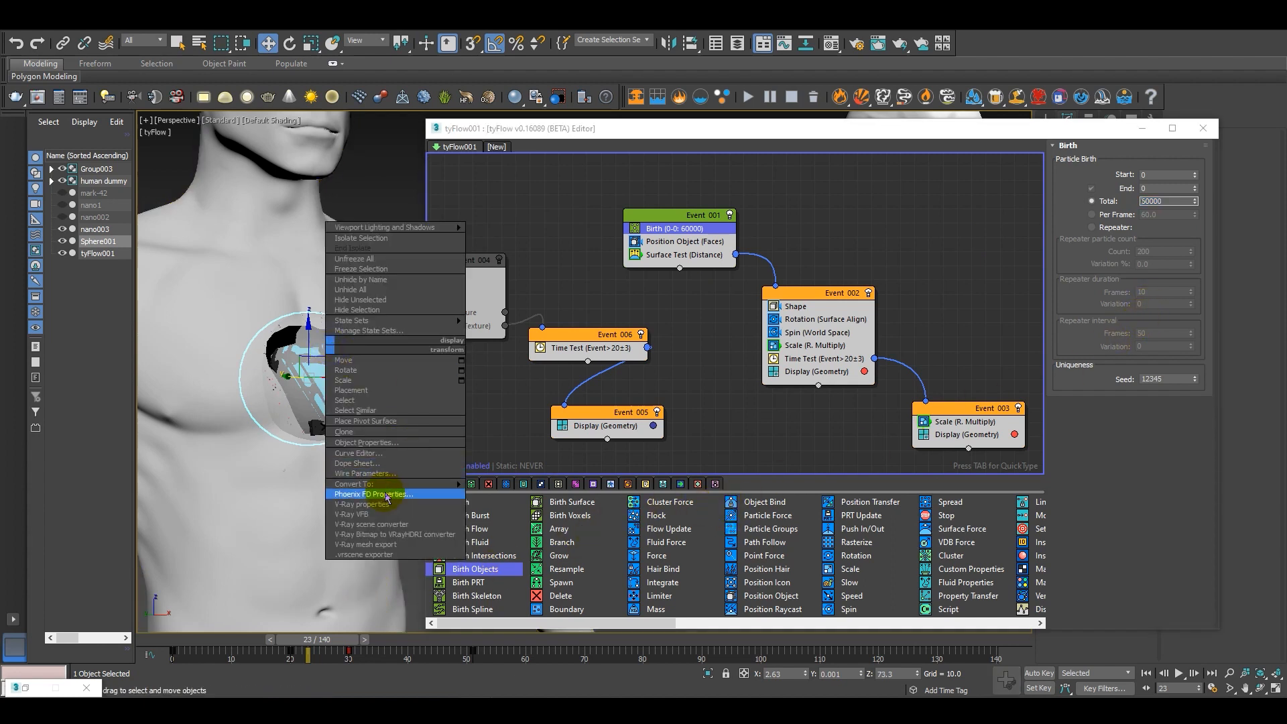
left_click(385, 443)
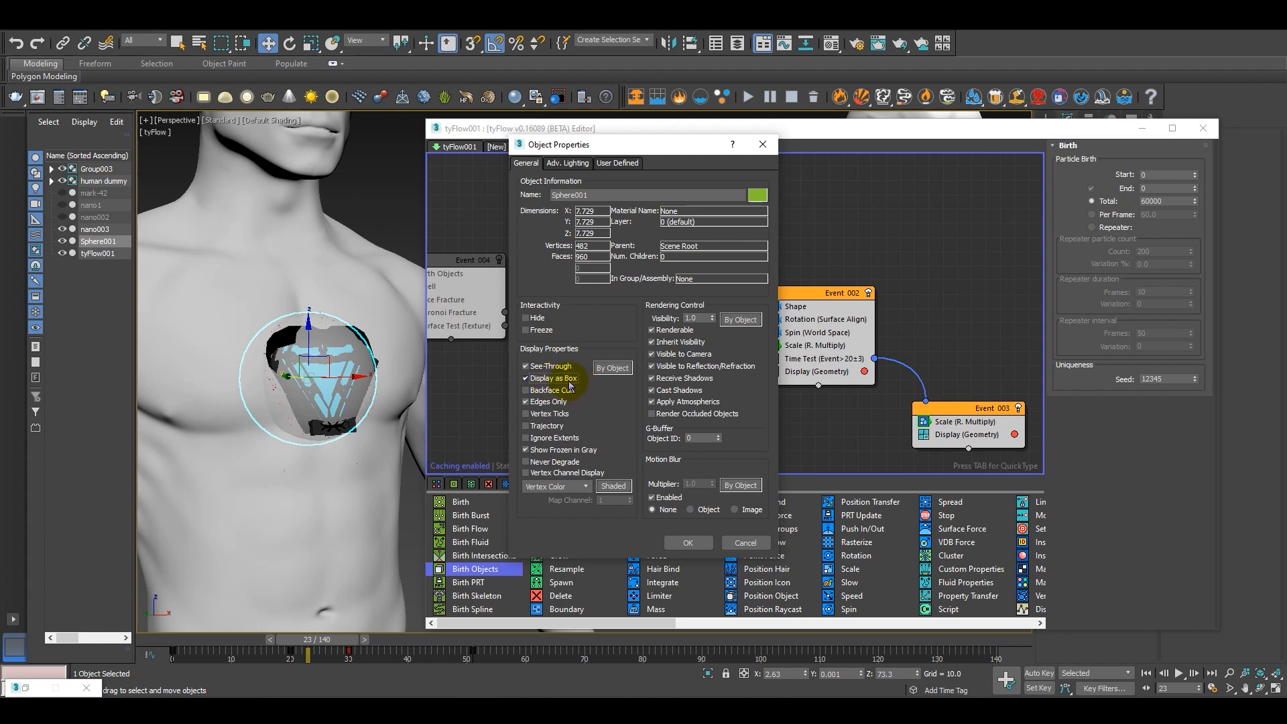
left_click(673, 330)
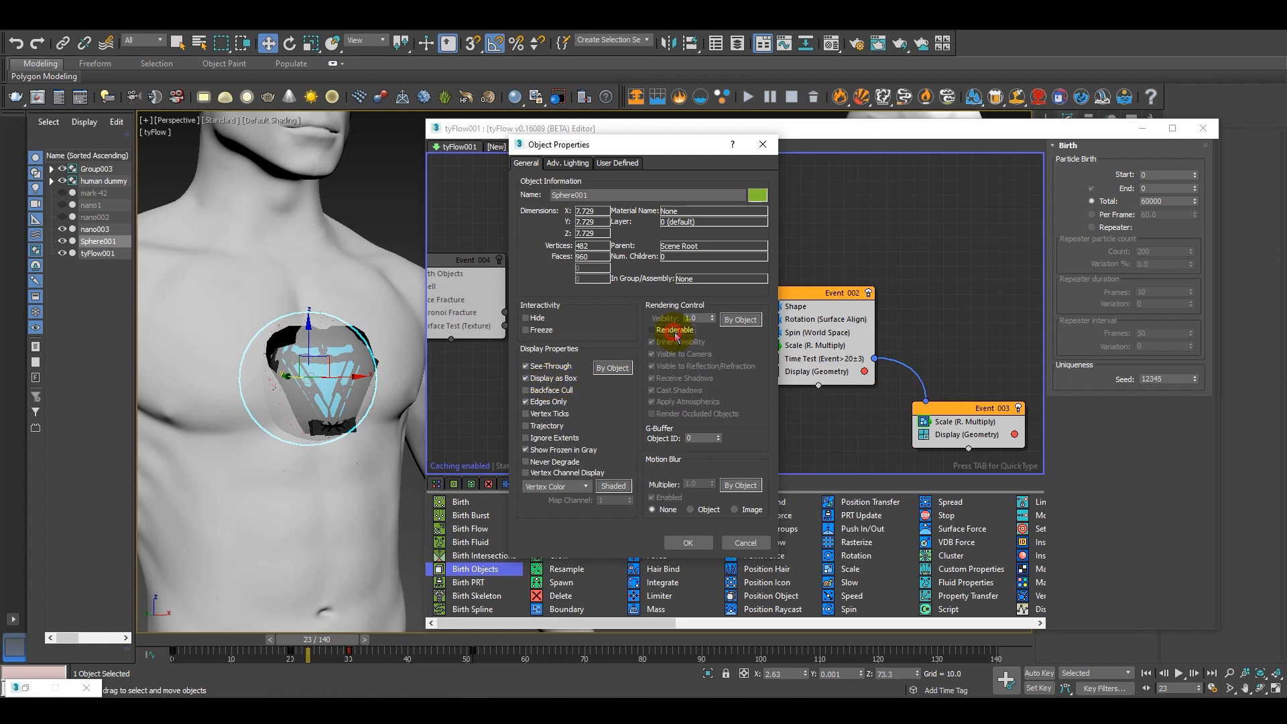
left_click(691, 542)
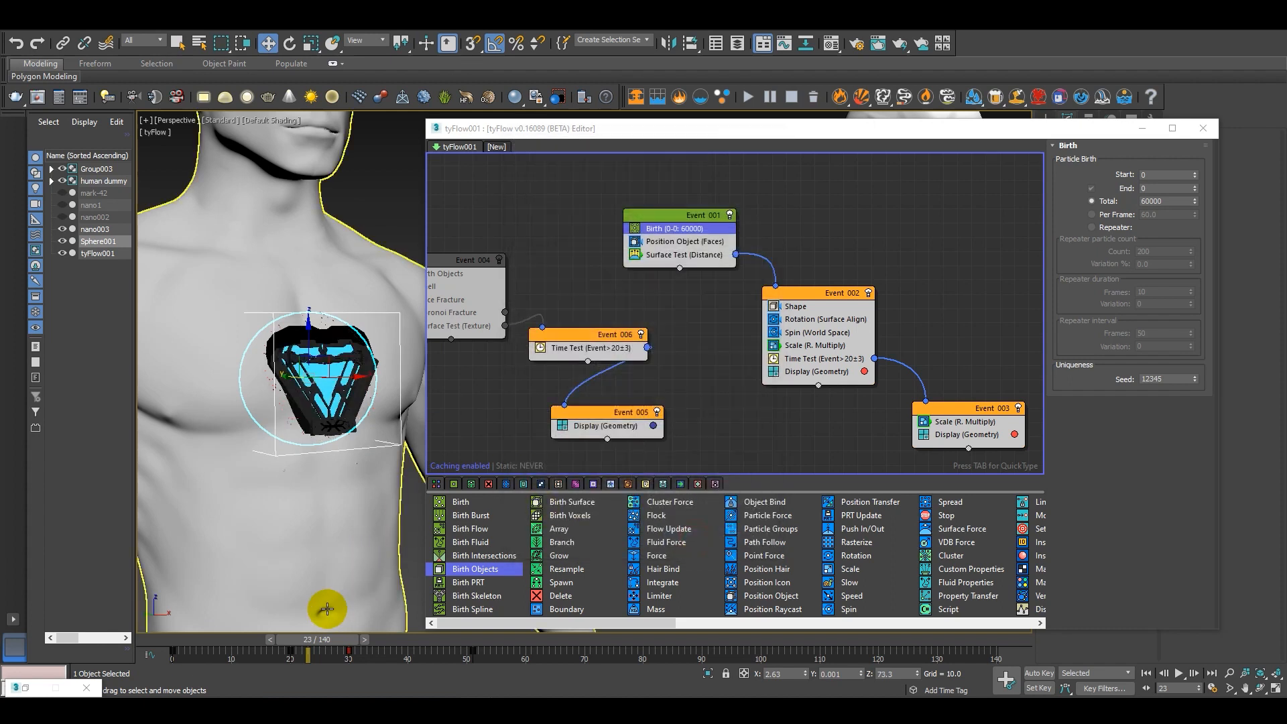
Advance to frame 37 and set the Surface Test's noise to strength 2.0, frequency 1.0 and scale 0.05.
left_click_drag(331, 642, 408, 622)
scroll(356, 454, "down", 2)
middle_click_drag(356, 453, 282, 447, "alt")
scroll(341, 445, "up", 2)
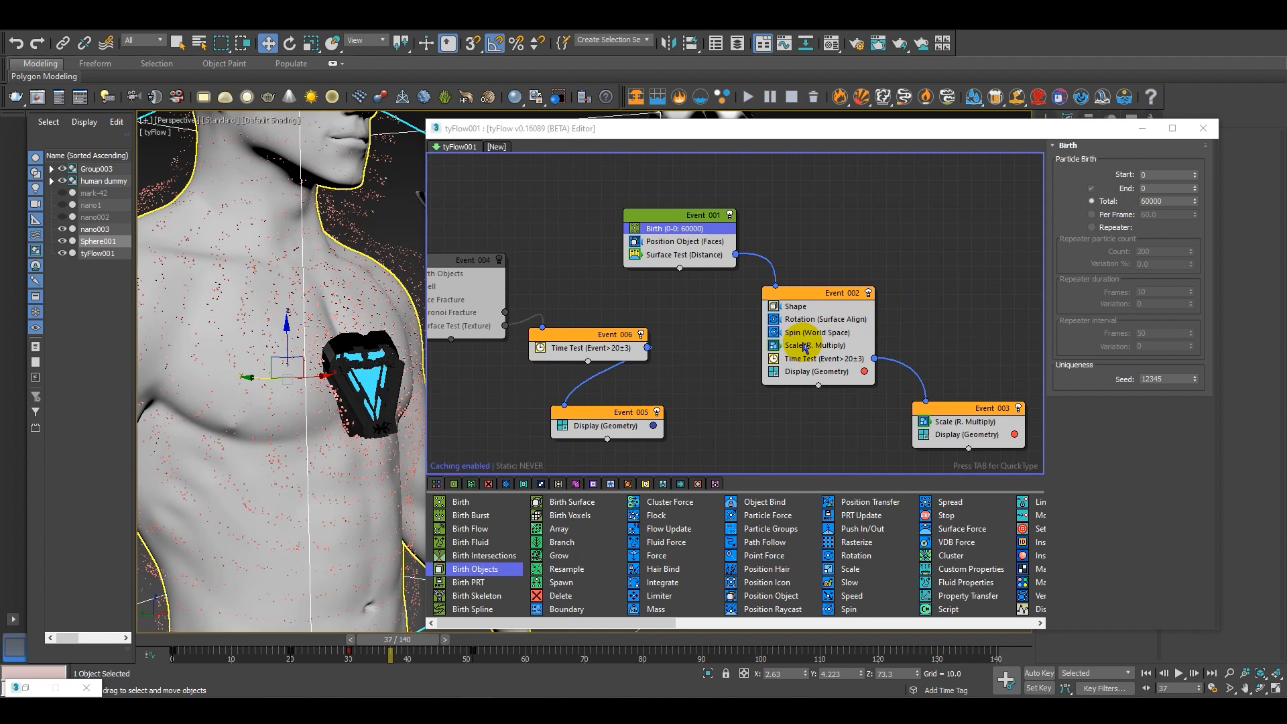
scroll(331, 333, "up", 3)
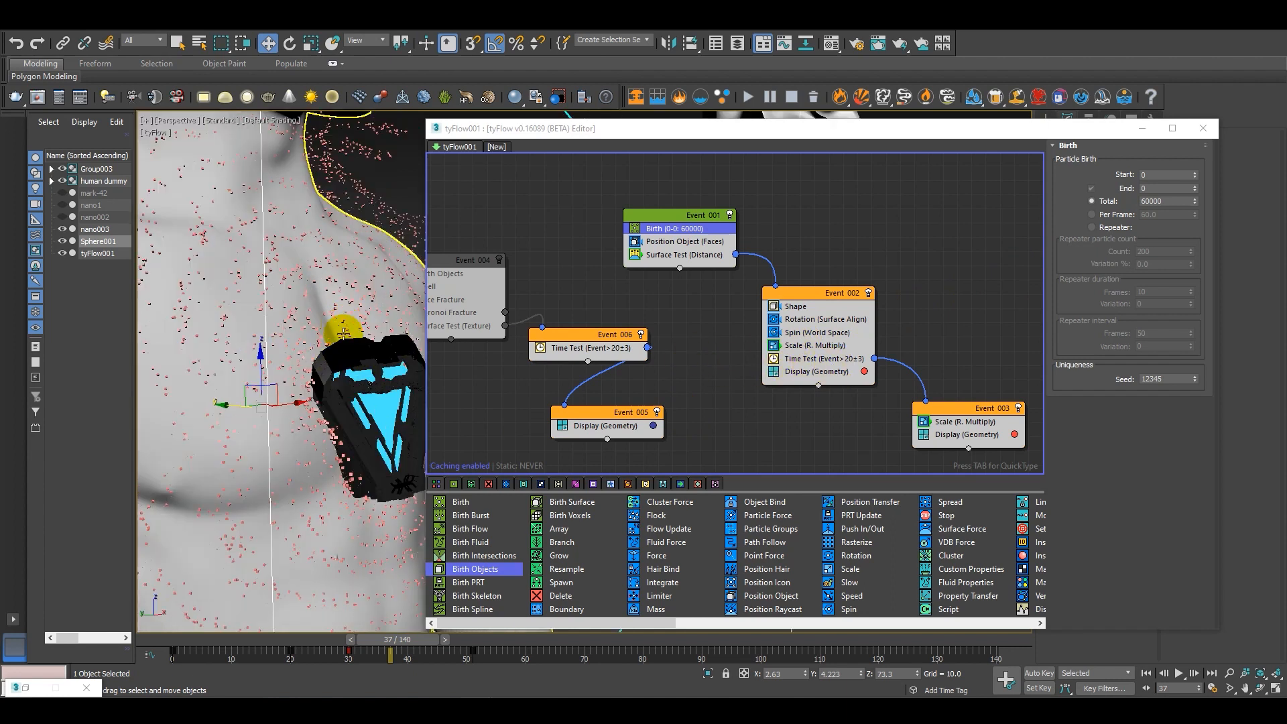
left_click(317, 344)
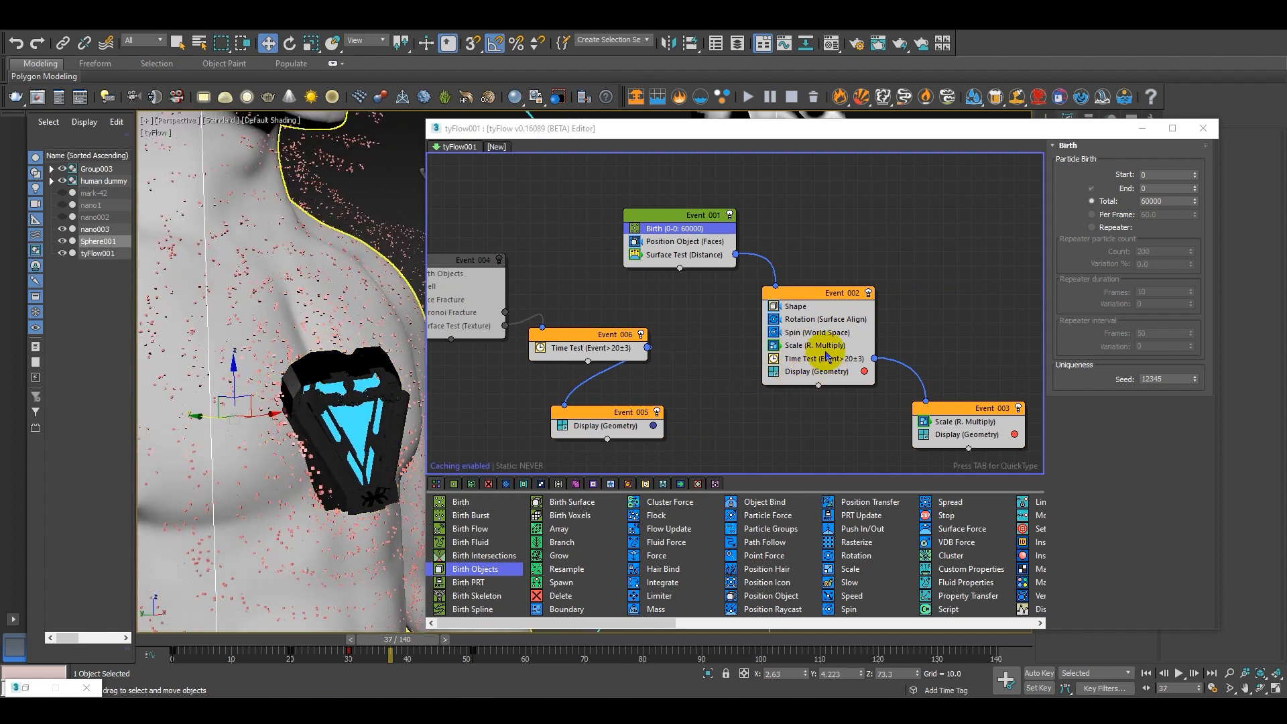
left_click(694, 258)
left_click_drag(1066, 336, 1087, 253)
left_click(1151, 560)
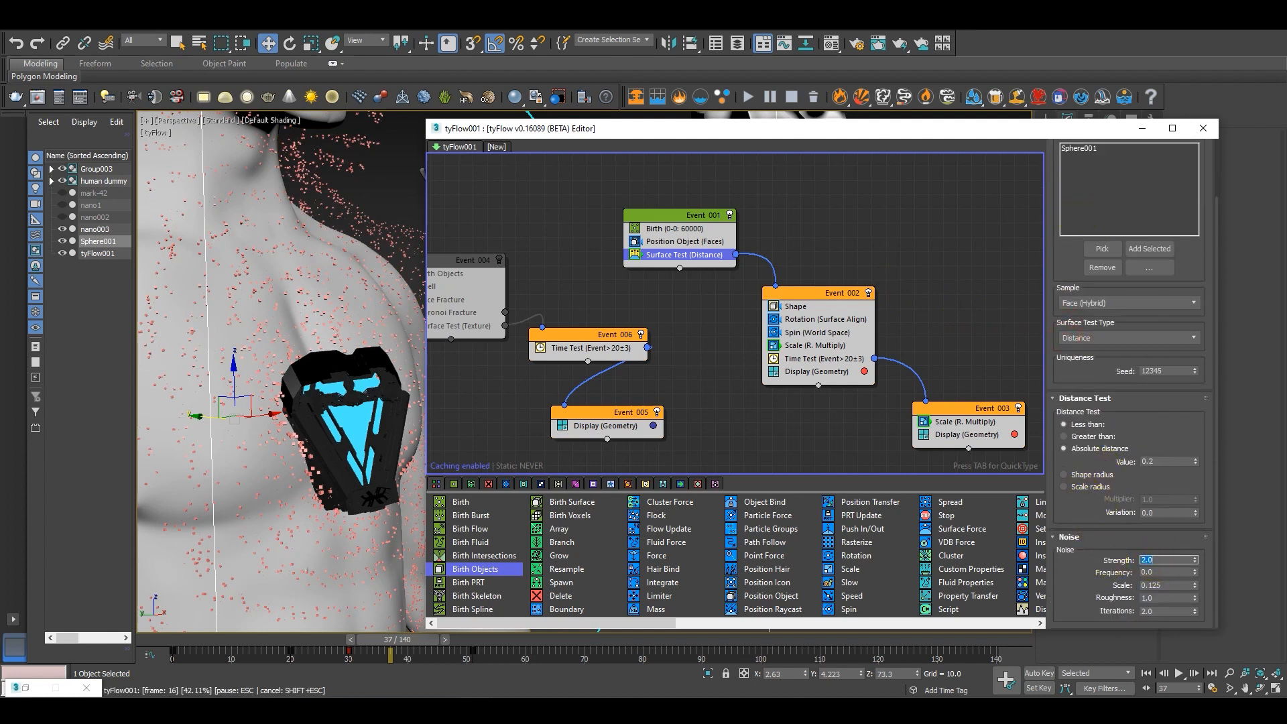
left_click(1167, 571)
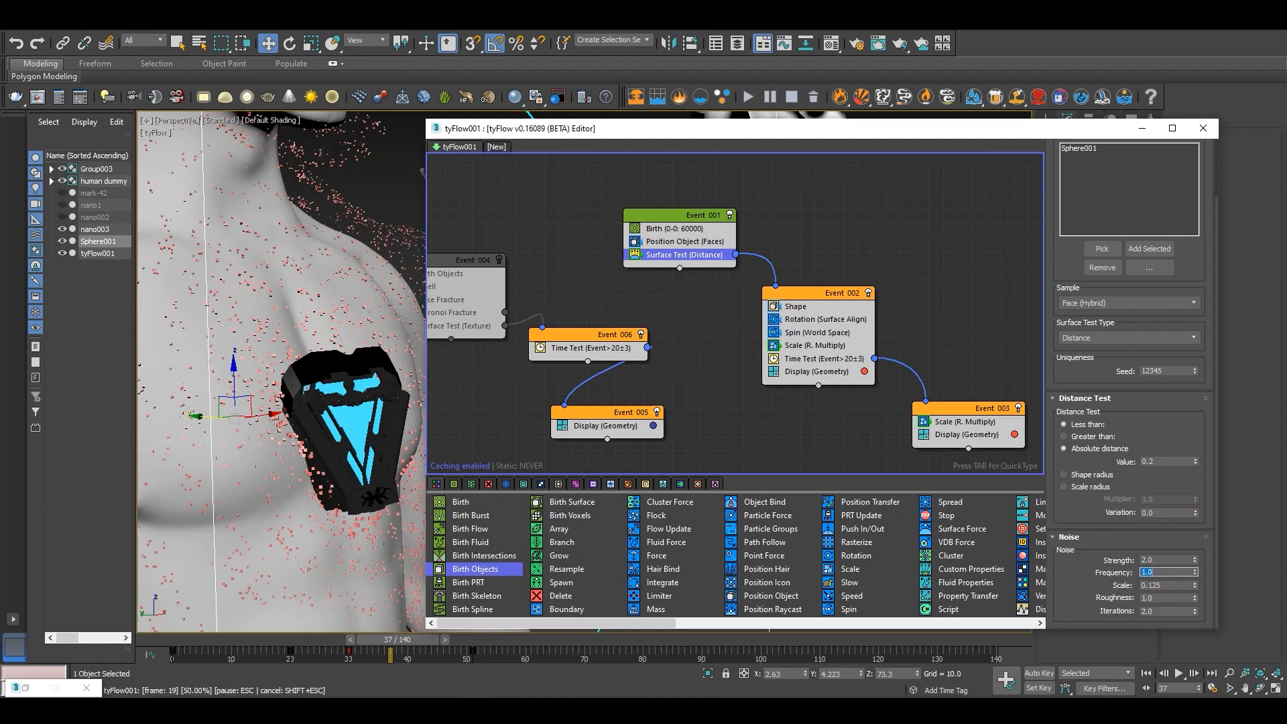
left_click(1168, 585)
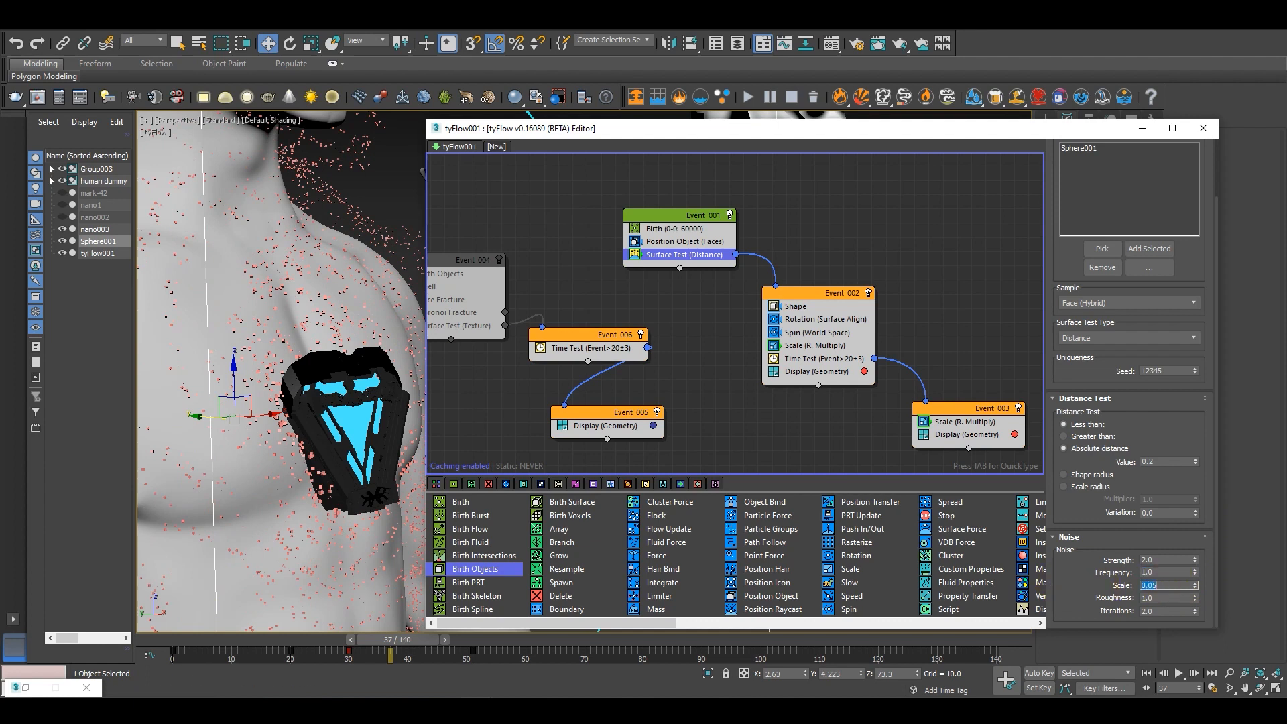
Scrub back to frame 28 and raise the Surface Test's absolute distance value to 0.4.
middle_click_drag(366, 442, 350, 425)
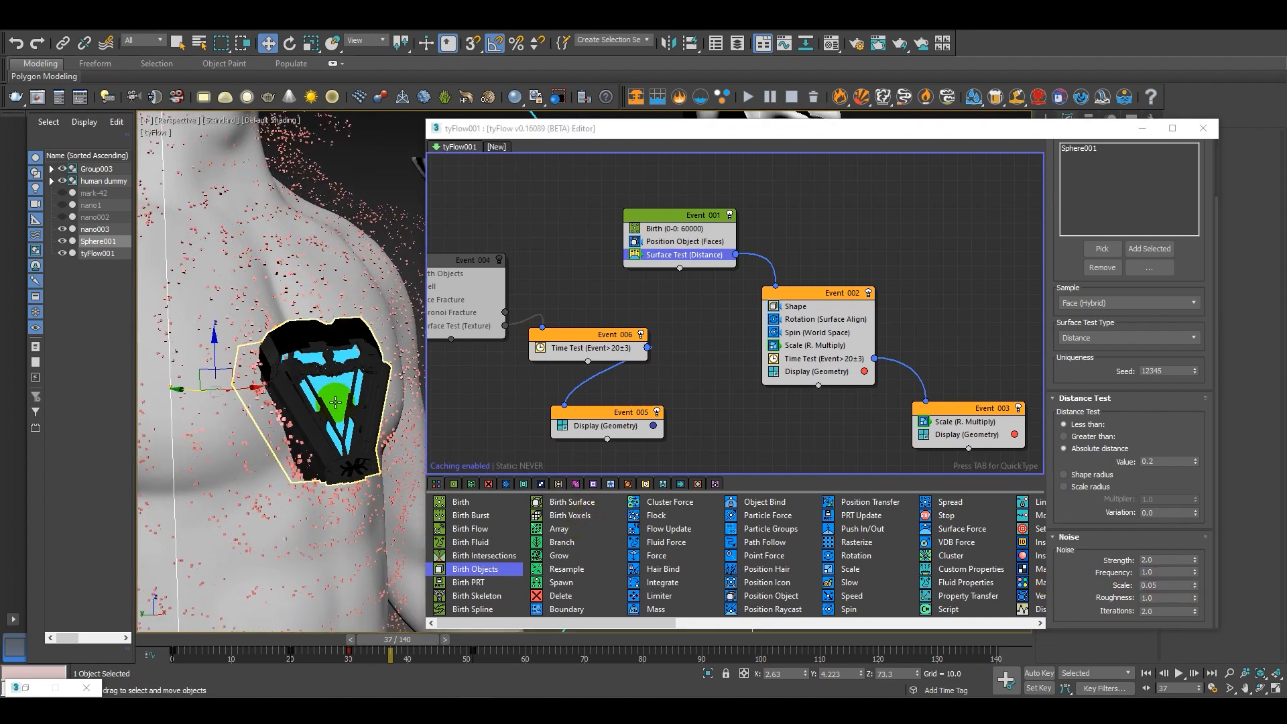
scroll(345, 420, "down", 5)
left_click_drag(397, 638, 365, 603)
key("w")
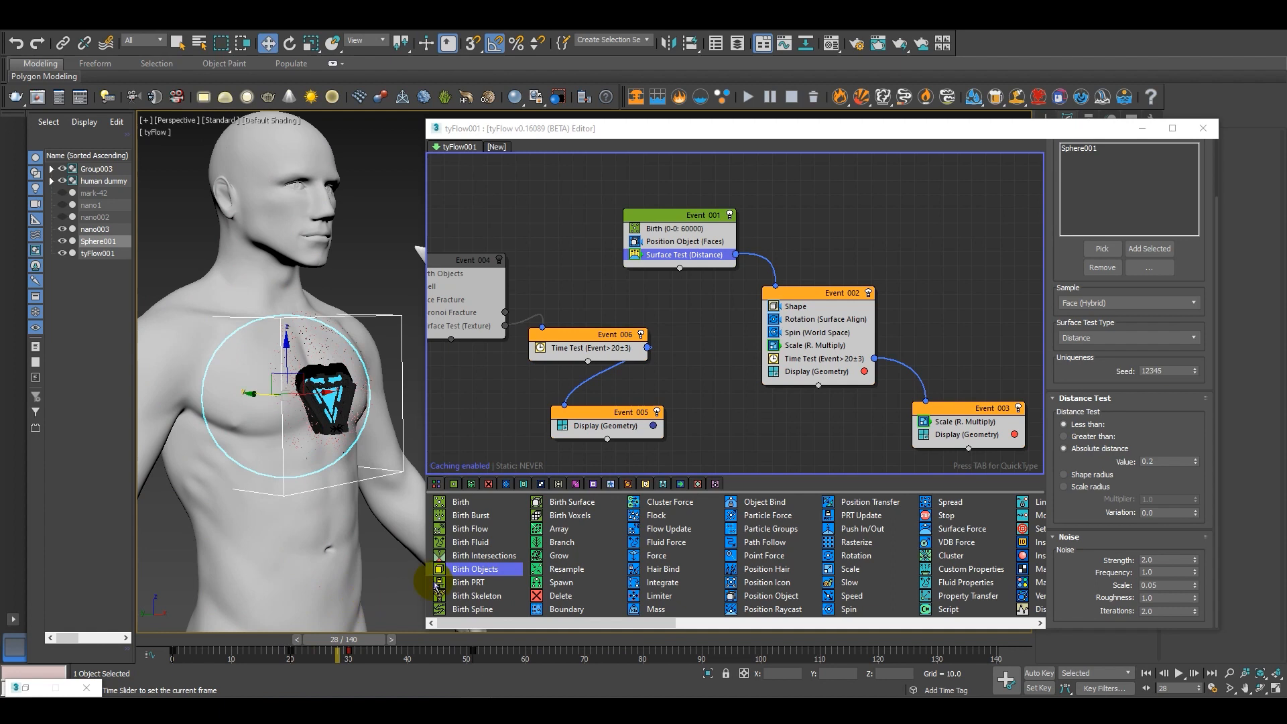
middle_click_drag(243, 478, 411, 460, "alt")
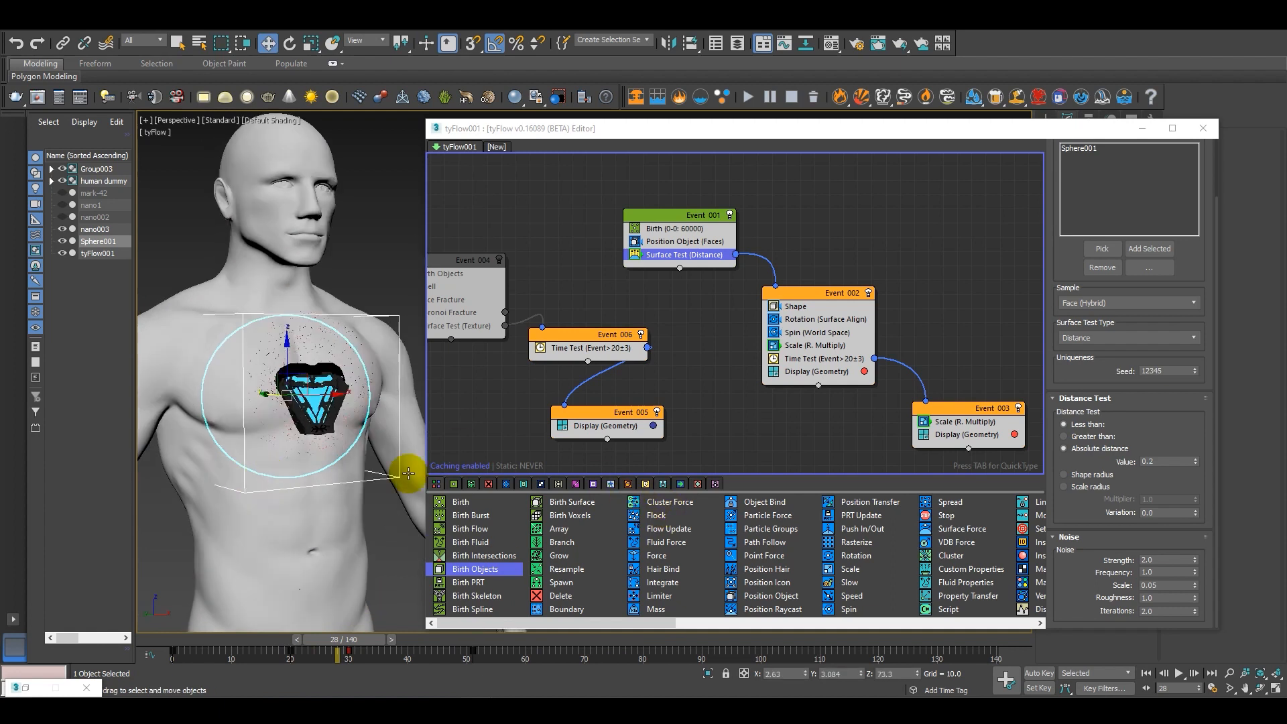
left_click(1197, 461)
left_click(1197, 461)
Deselect the sphere and set the Birth operator's total in Event_001 to 600000.
middle_click_drag(367, 537, 335, 536, "alt")
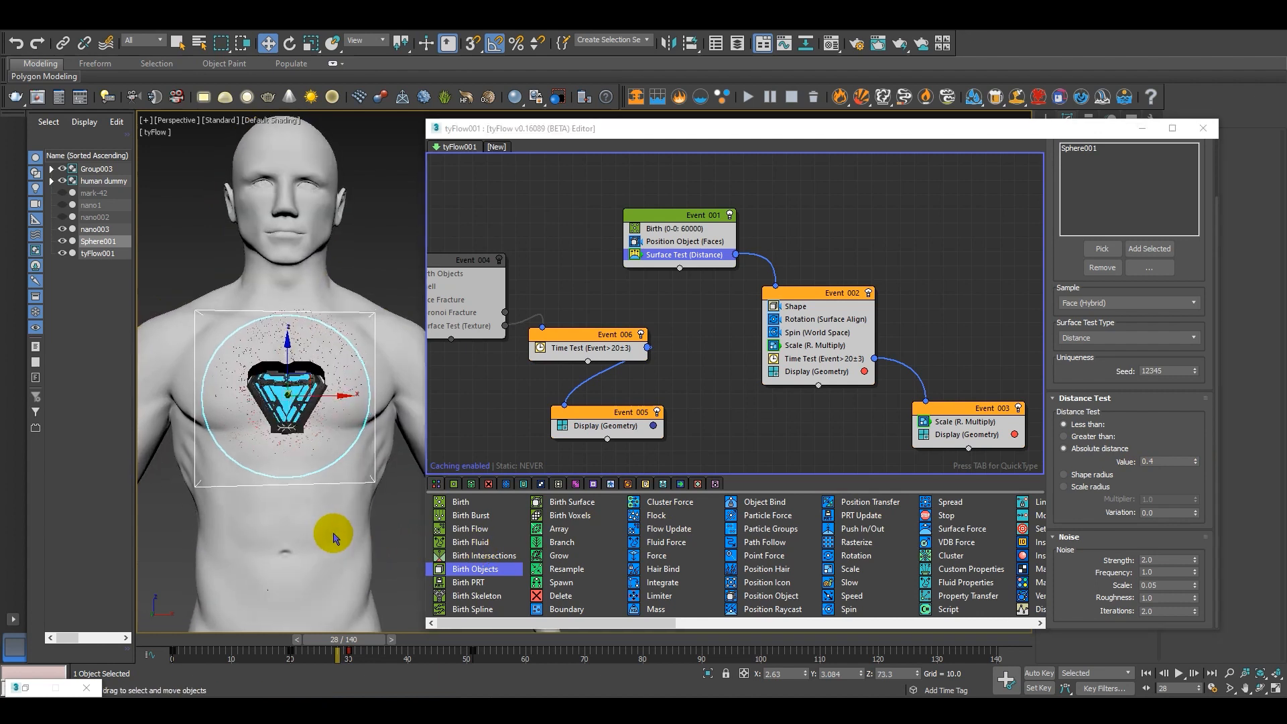
scroll(291, 473, "up", 3)
middle_click_drag(290, 471, 322, 489, "alt")
left_click(364, 164)
middle_click_drag(350, 533, 333, 517, "alt")
key("shift+z")
key("shift+z")
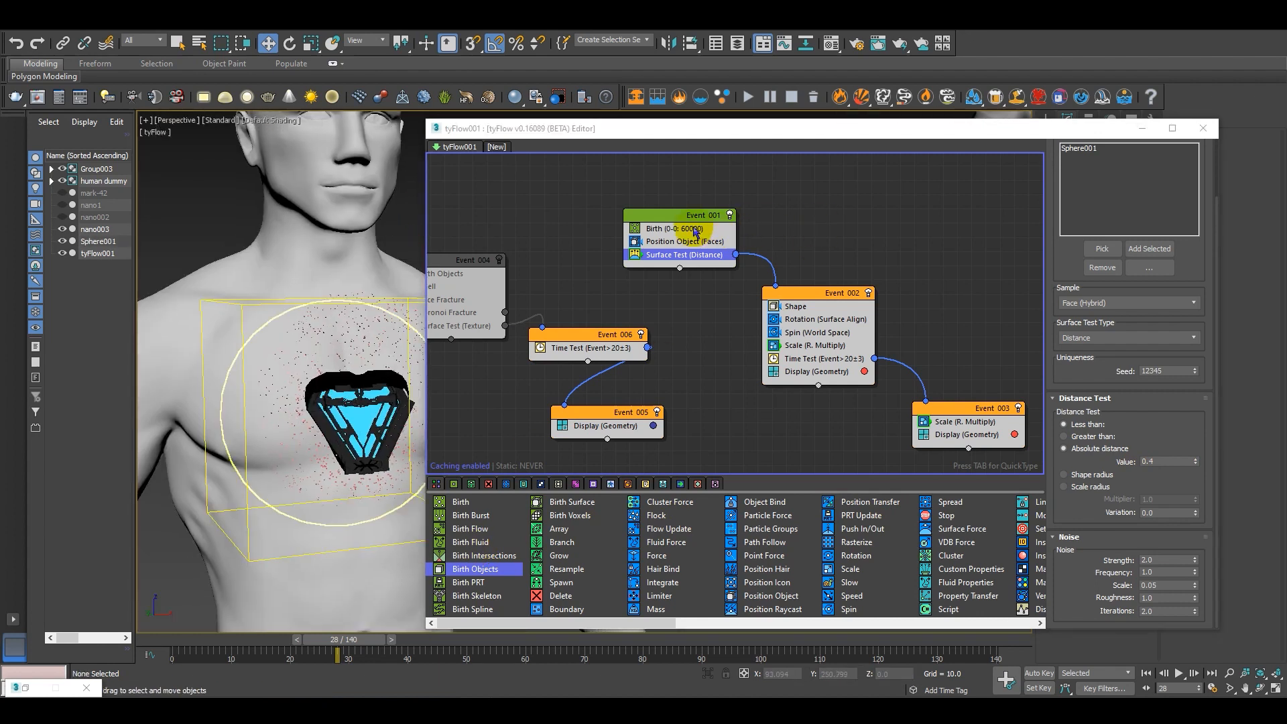
left_click(695, 230)
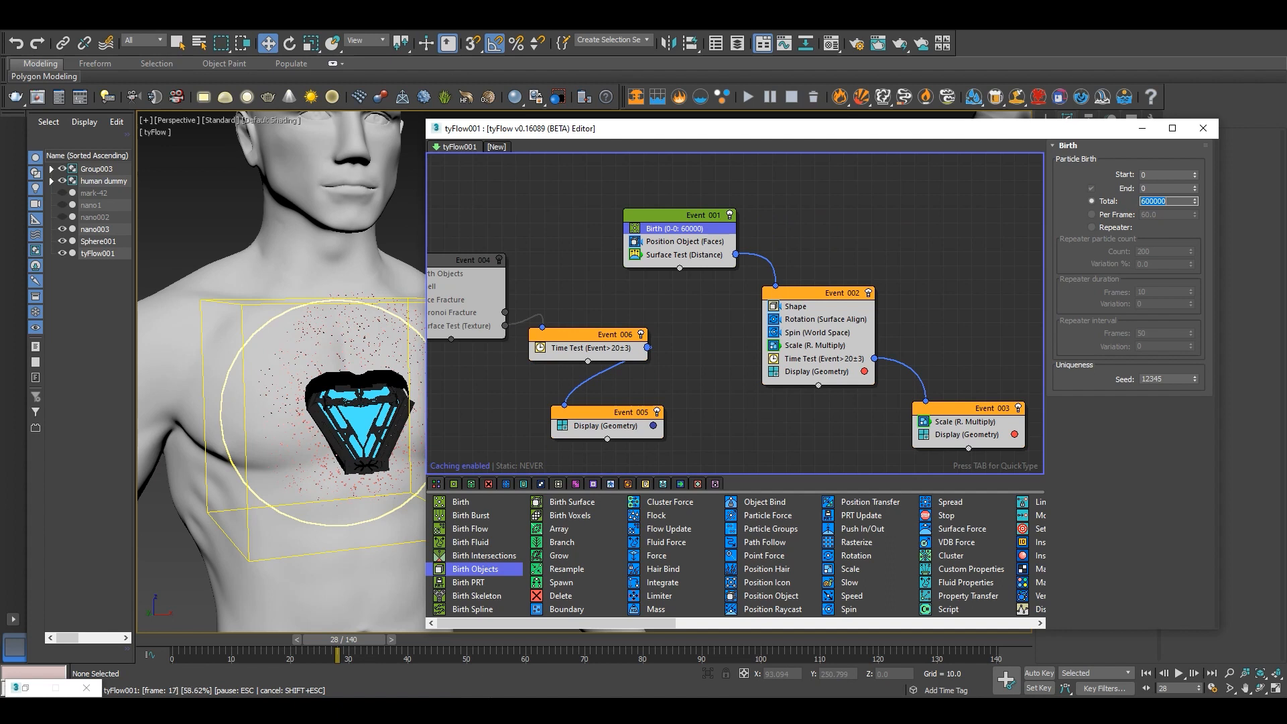
Confirm the birth total of 600000 particles and inspect the particle coverage around the dummy's chest.
key("Return")
middle_click_drag(360, 403, 167, 405, "alt")
scroll(261, 402, "up", 3)
middle_click_drag(154, 502, 174, 422)
scroll(281, 425, "down", 3)
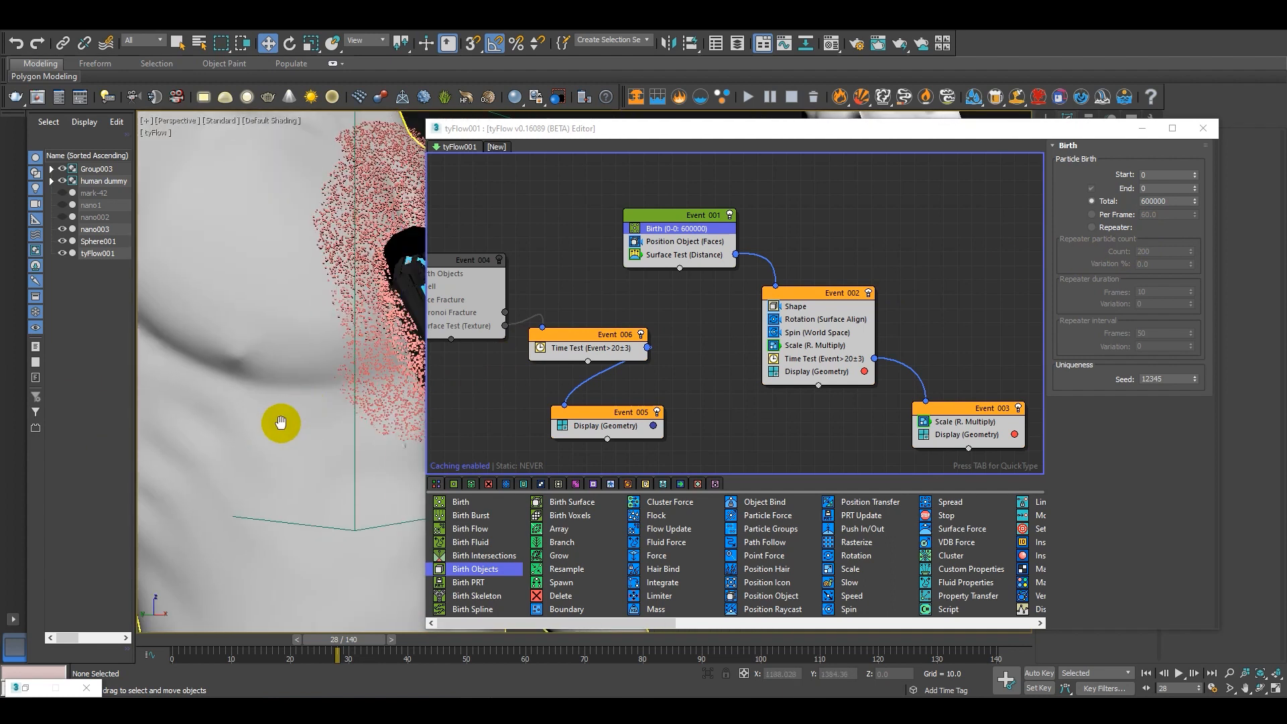
middle_click_drag(281, 425, 232, 400)
scroll(248, 429, "down", 2)
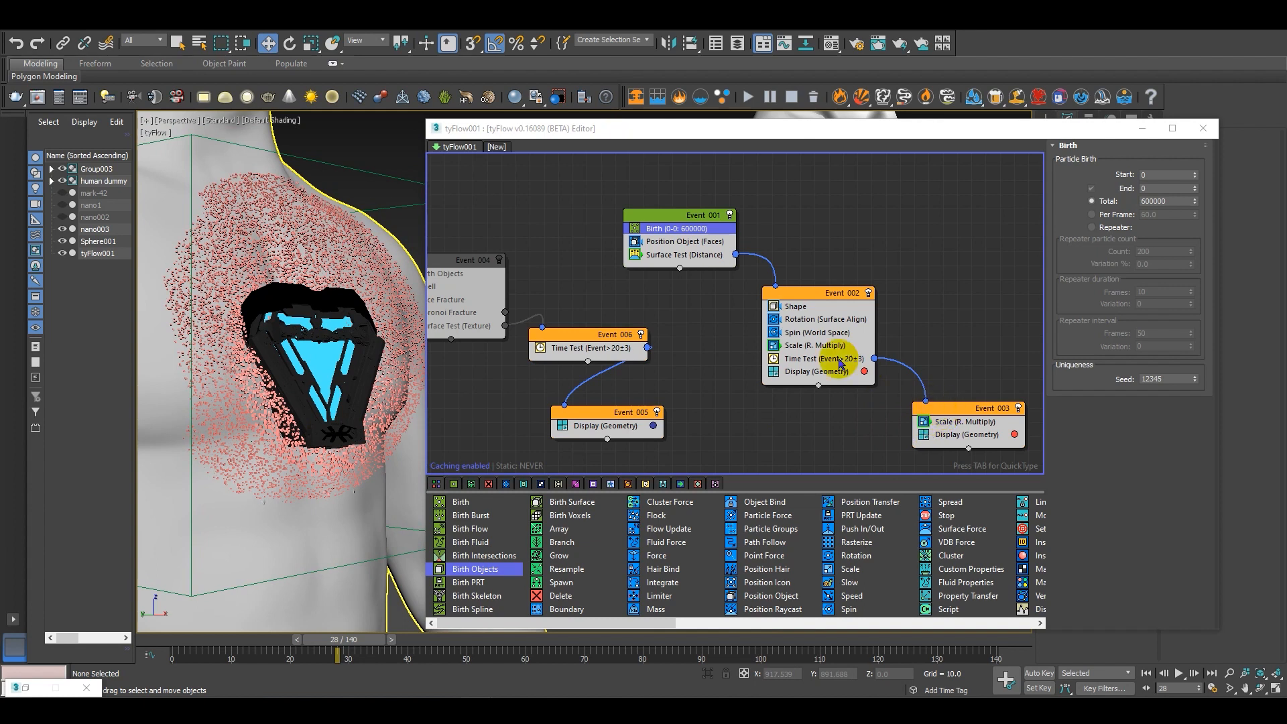
Add a Slow operator at the start of Event_002.
left_click(807, 294)
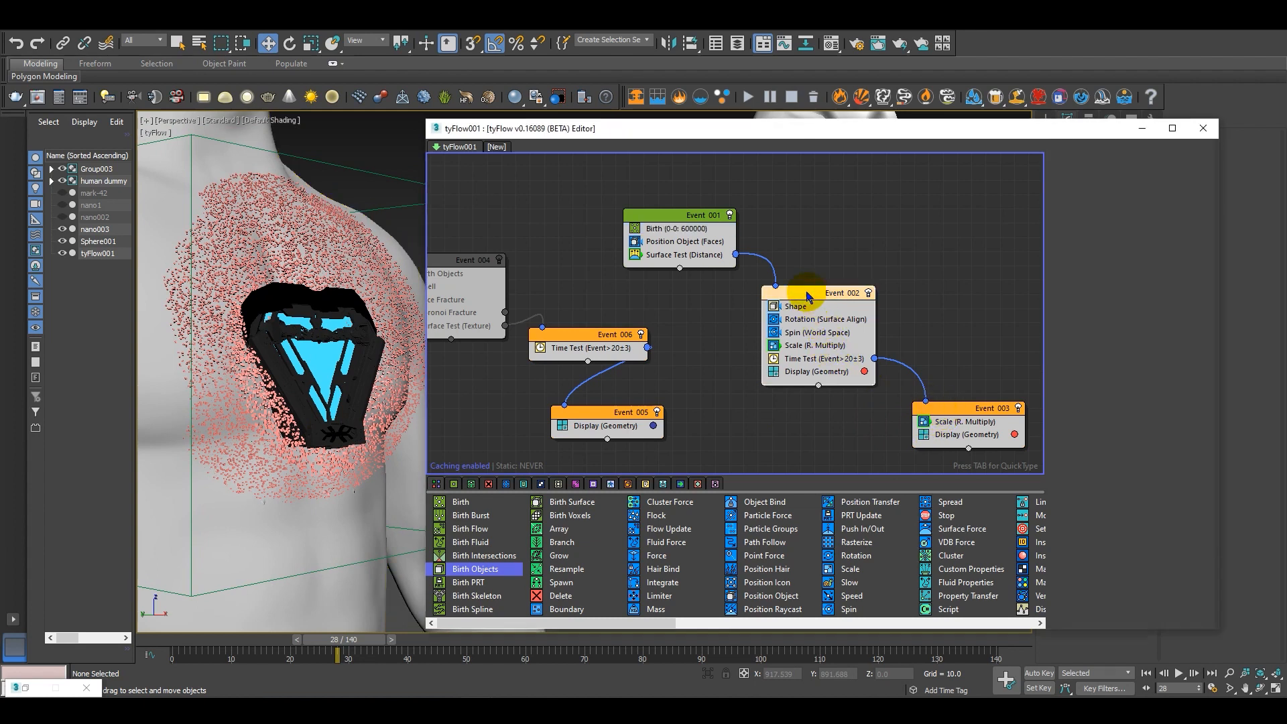
key("Tab")
type("sloa")
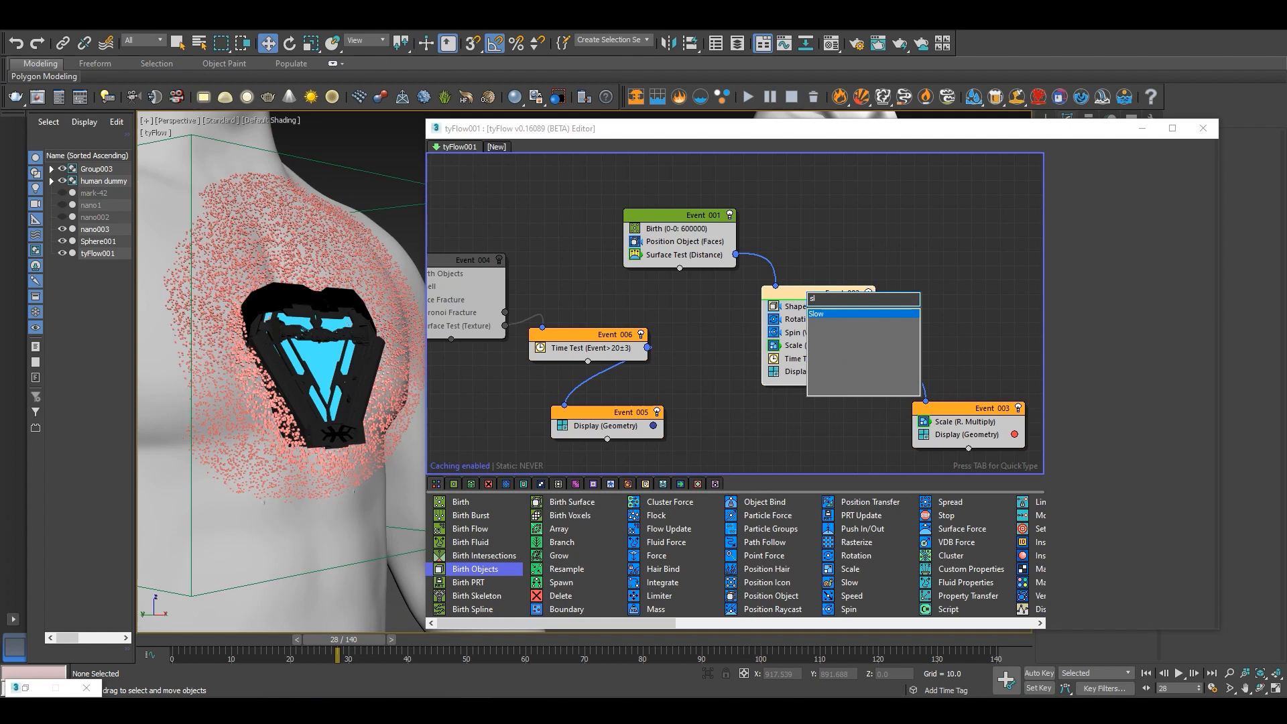
key("Return")
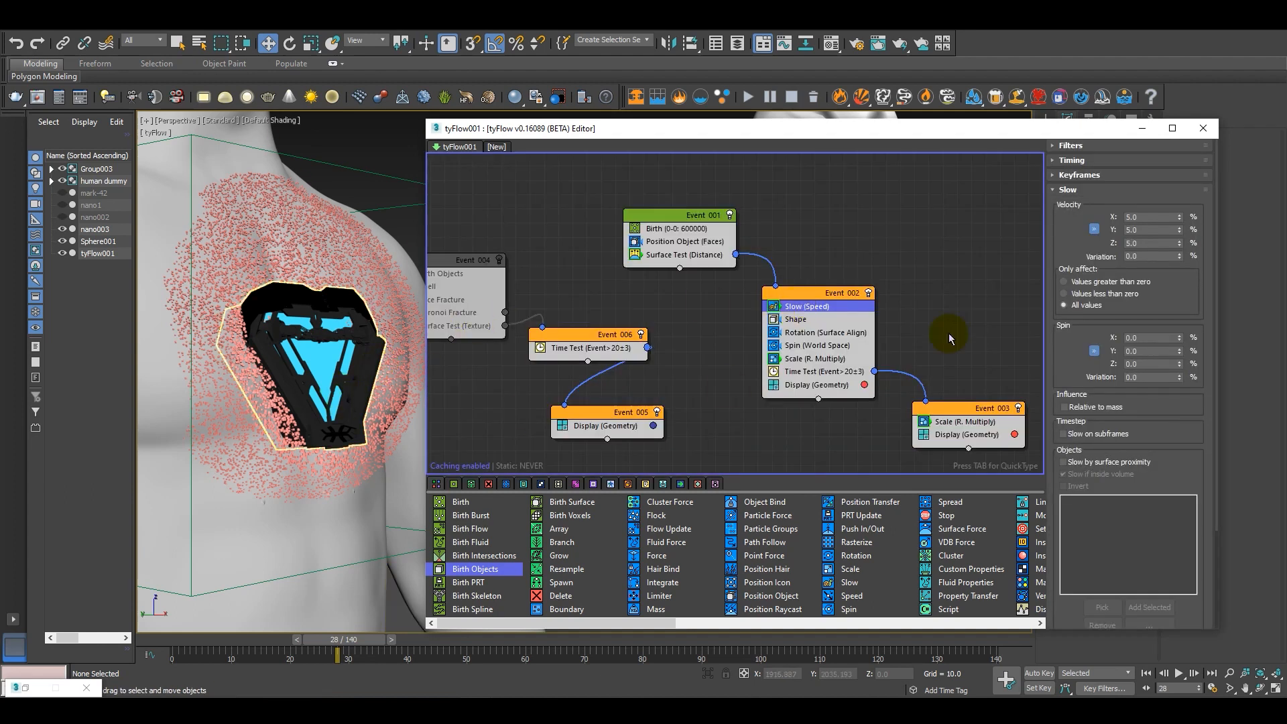
Advance to frame 46 and examine how the particles cover the torso around the chest reactor.
middle_click_drag(326, 454, 510, 382, "alt")
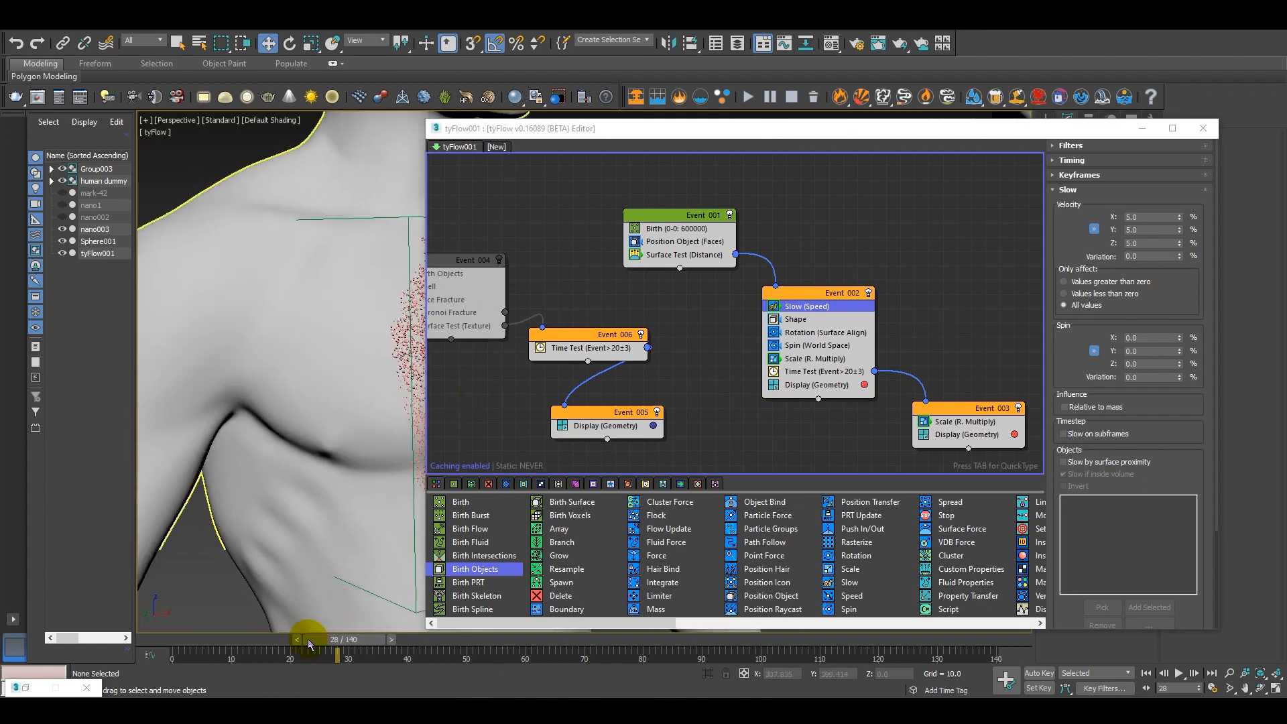
left_click_drag(341, 639, 445, 633)
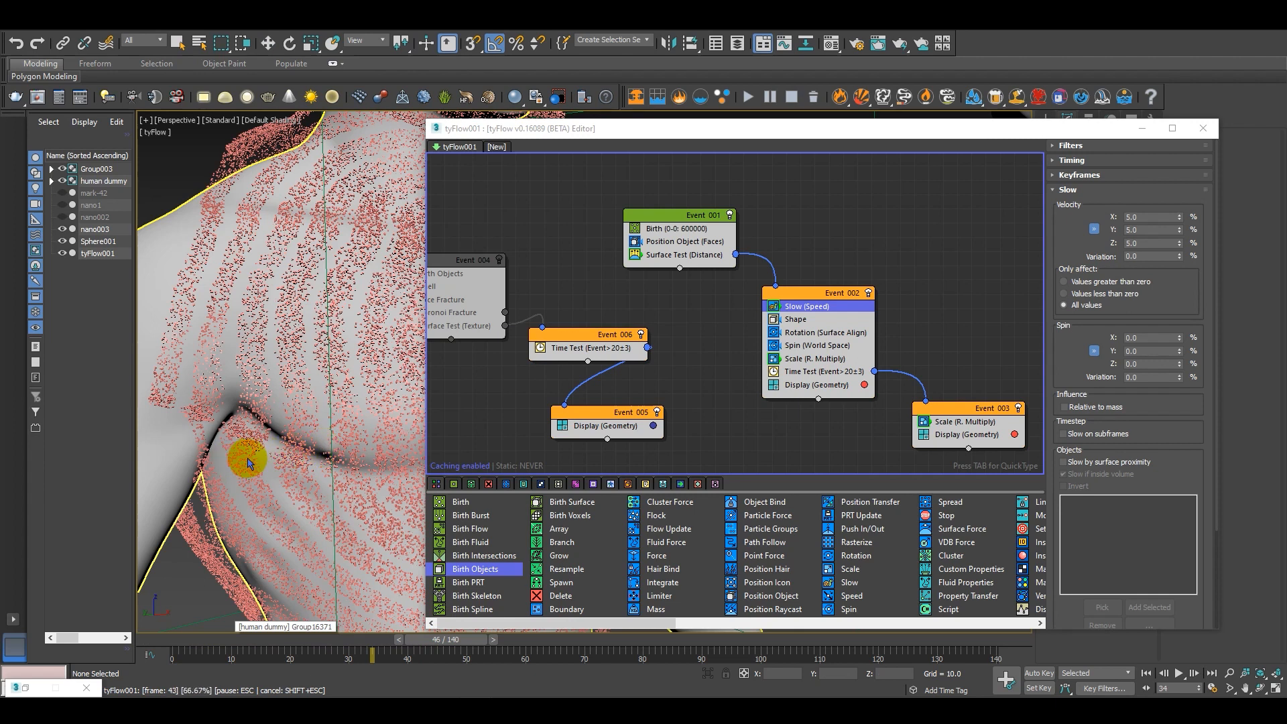
middle_click_drag(333, 444, 282, 461)
scroll(240, 472, "down", 3)
scroll(293, 469, "up", 3)
scroll(212, 484, "down", 3)
scroll(282, 461, "up", 5)
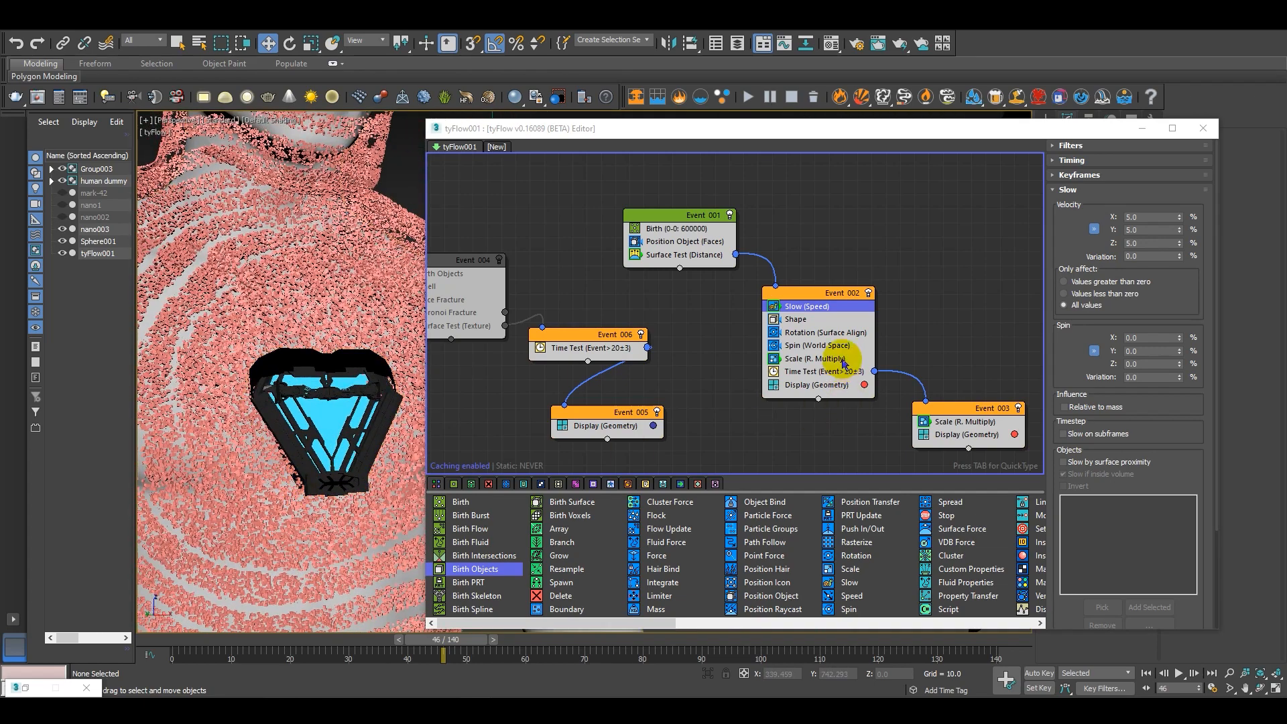
Set the Surface Test's noise strength to 3.0 and frequency to 3.0 in Event_001.
left_click(829, 373)
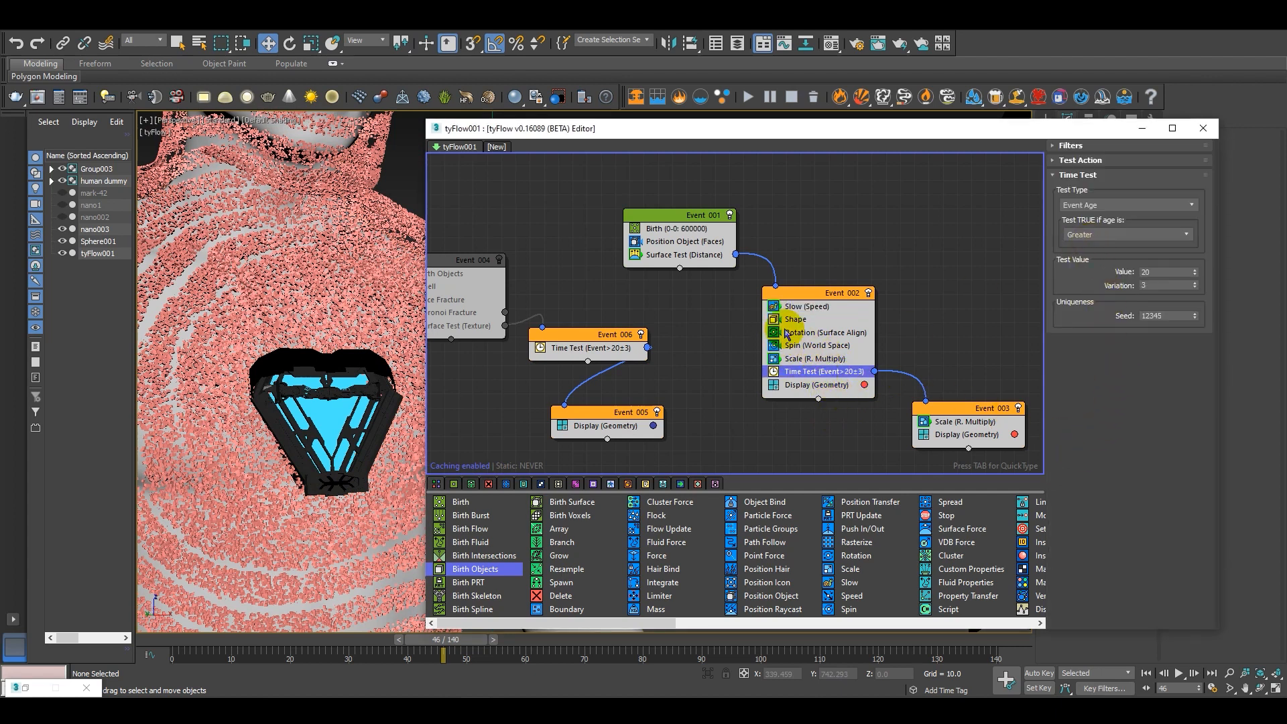
left_click(693, 261)
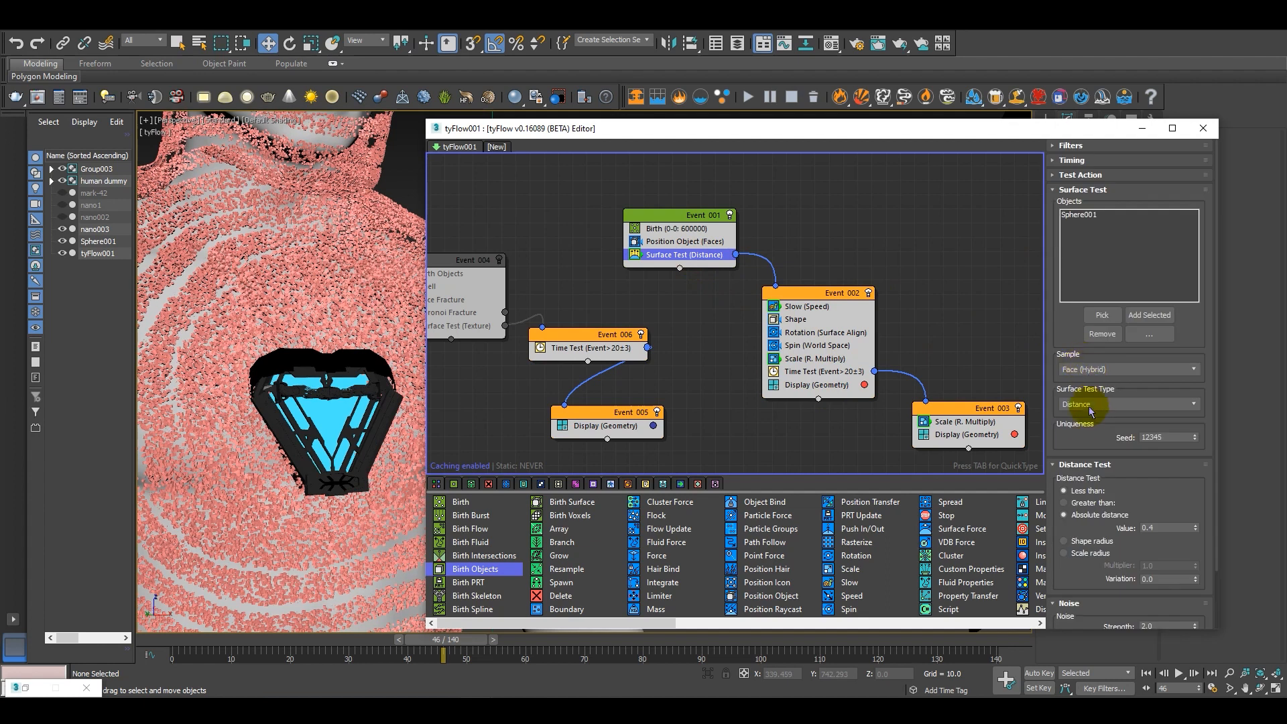
scroll(1133, 375, "down", 2)
left_click(1147, 560)
key("Return")
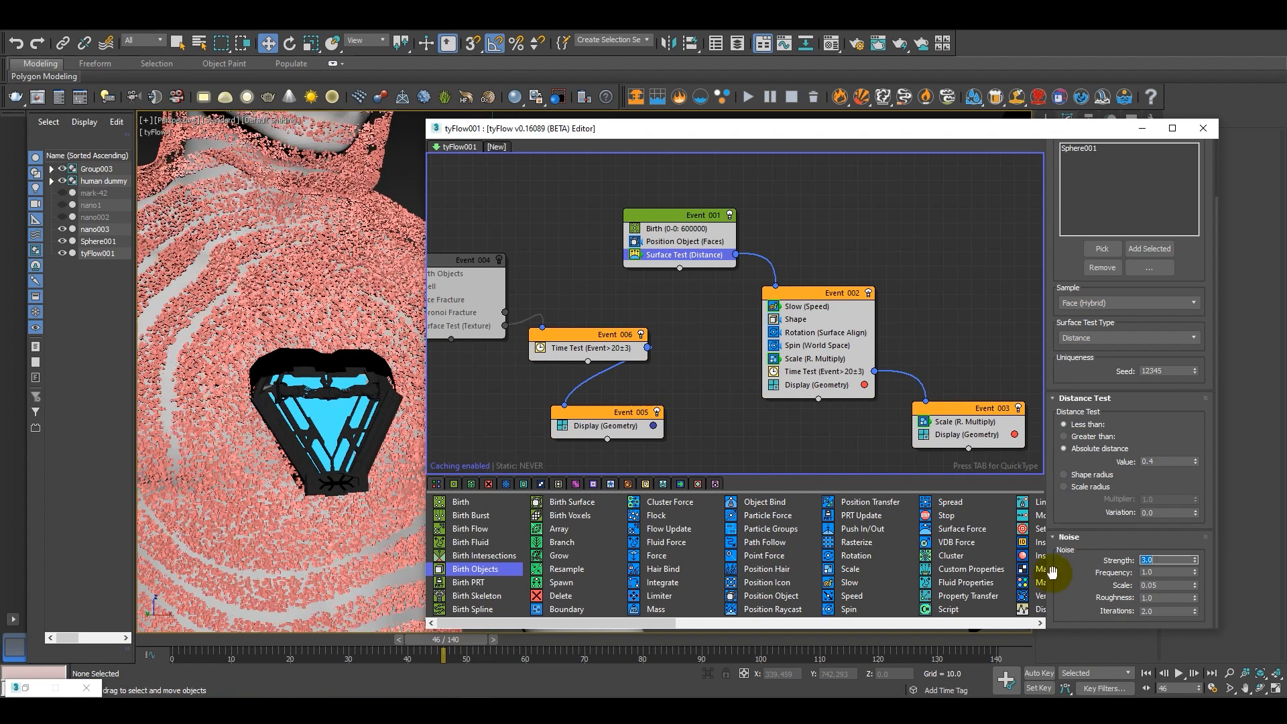
double_click(1159, 573)
type("3")
key("Return")
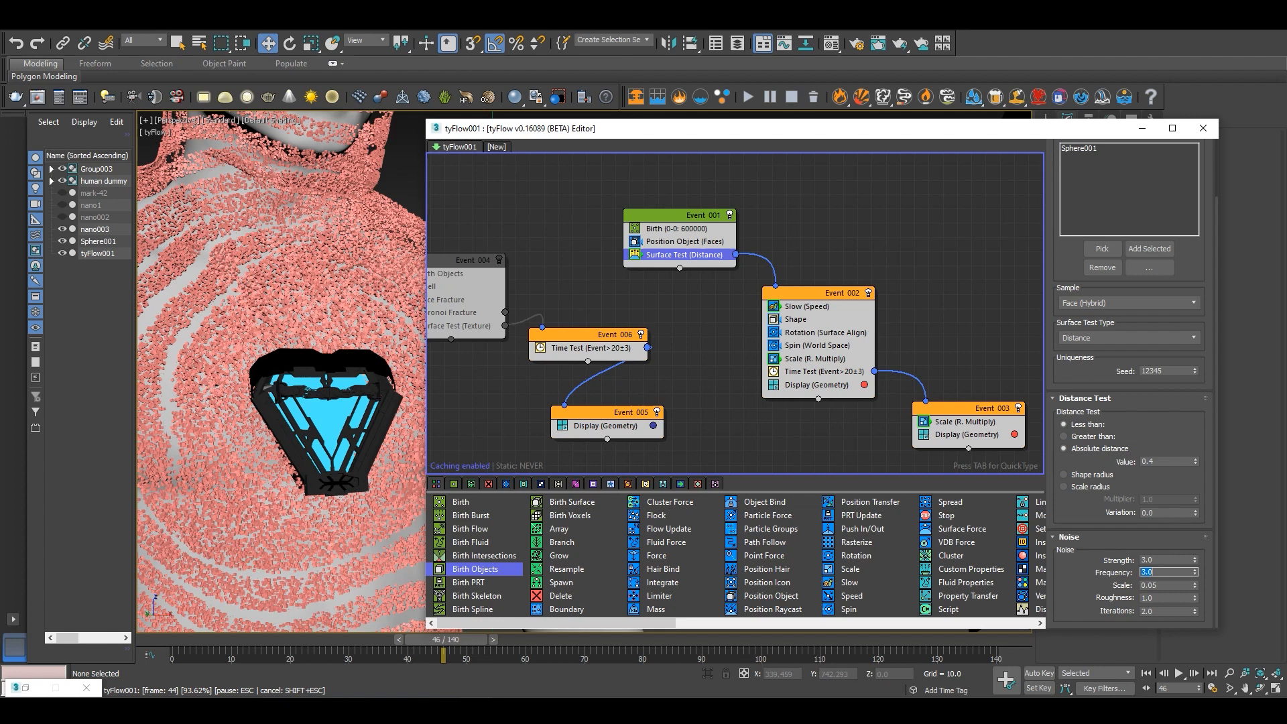
Change the display color of Event_003's particles to light cyan.
left_click(1014, 435)
left_click(1088, 474)
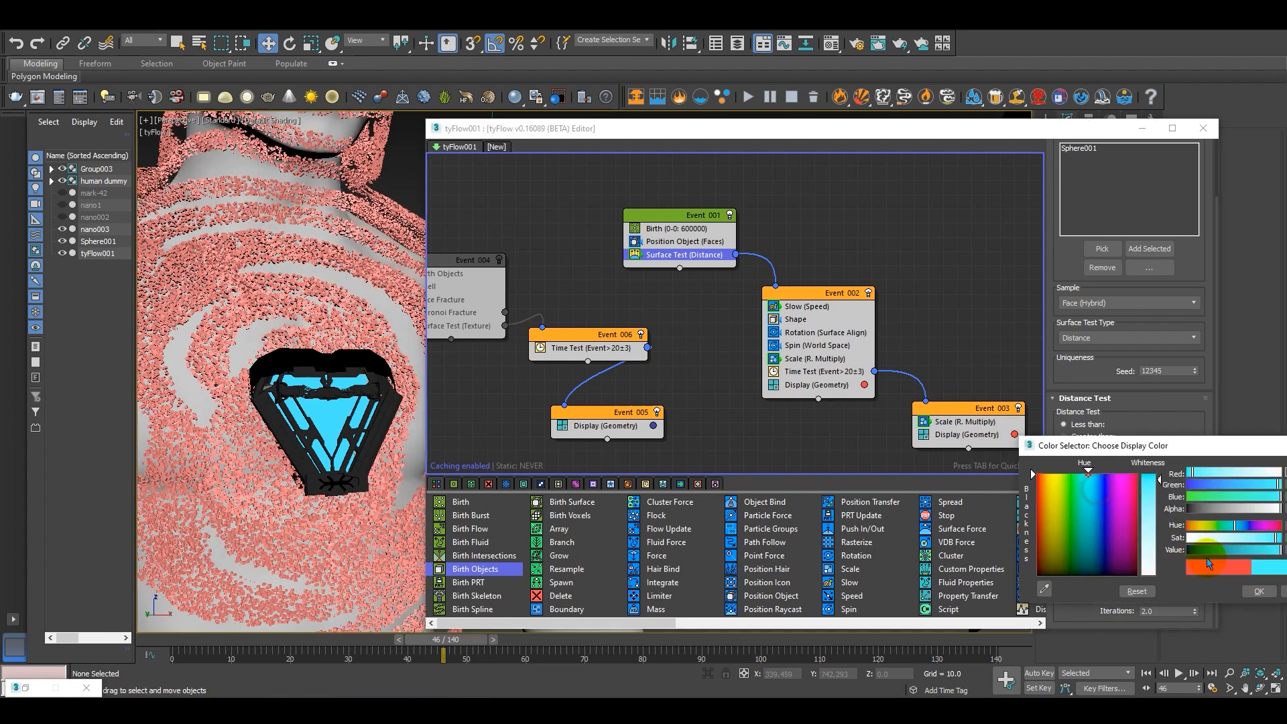
left_click(1257, 593)
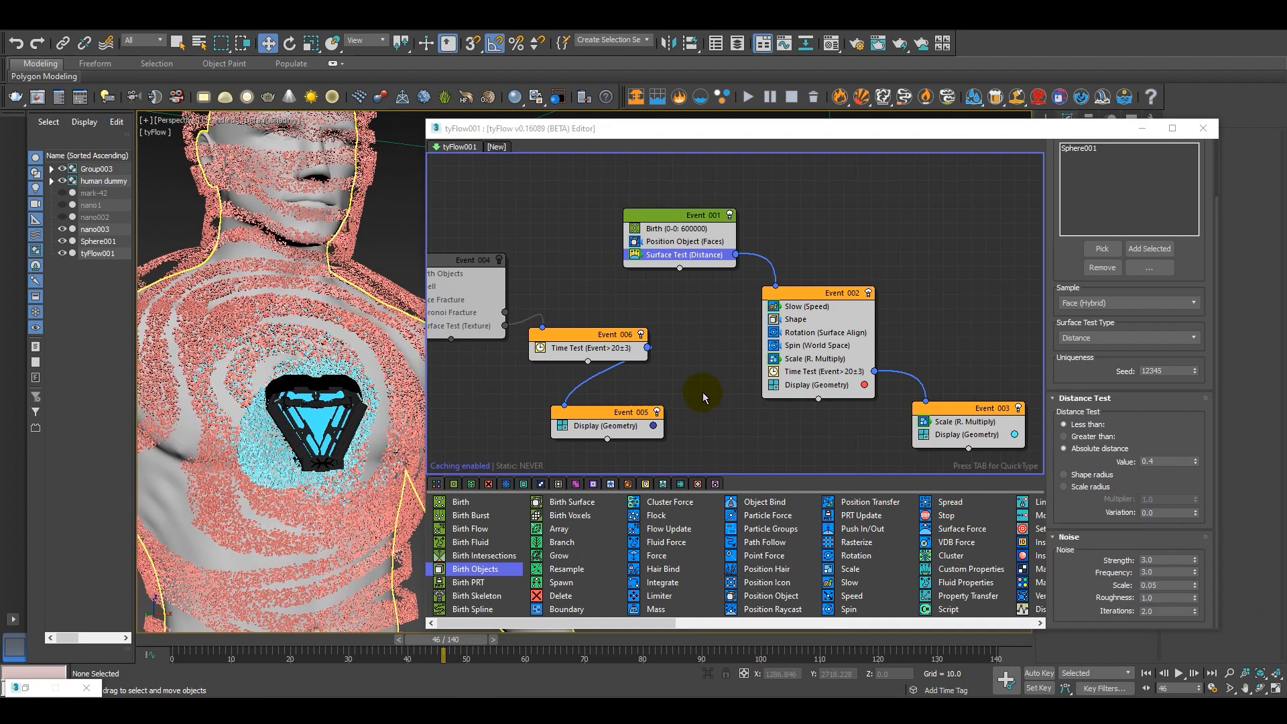
Scrub the timeline to frame 32 and add a Spread operator at the start of Event_002.
left_click_drag(271, 638, 544, 641)
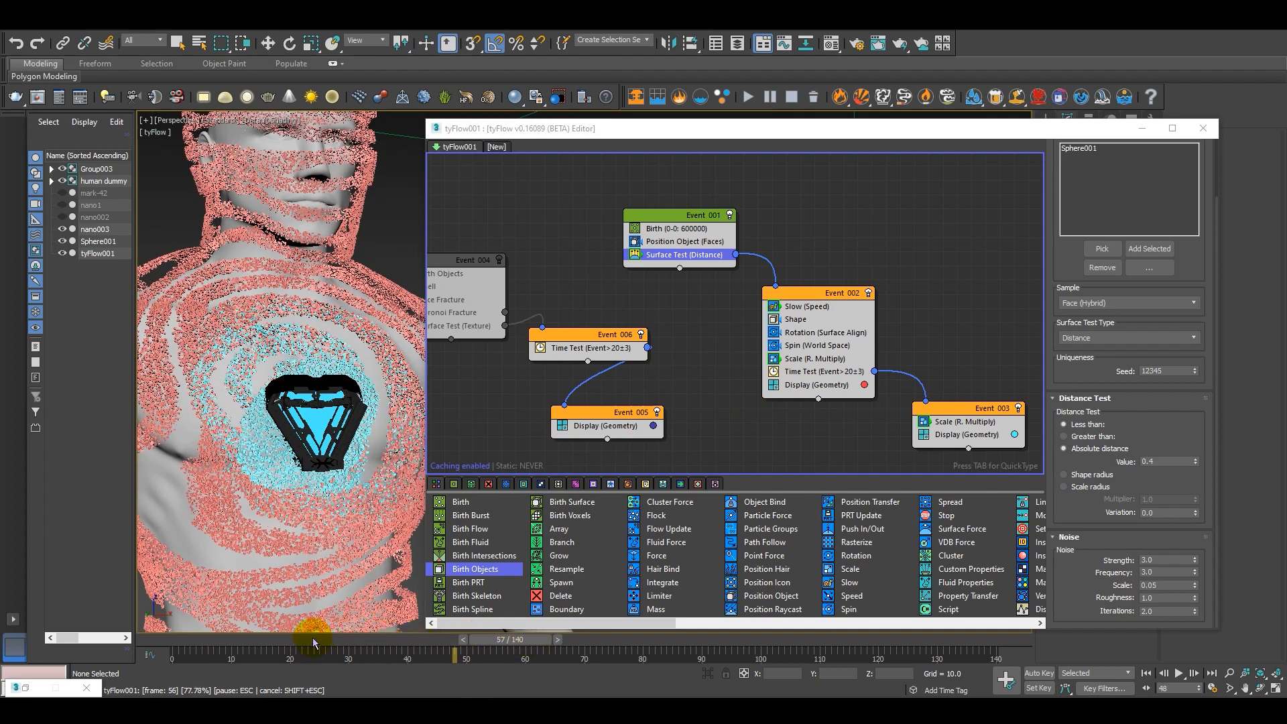
left_click_drag(307, 641, 361, 640)
left_click(791, 295)
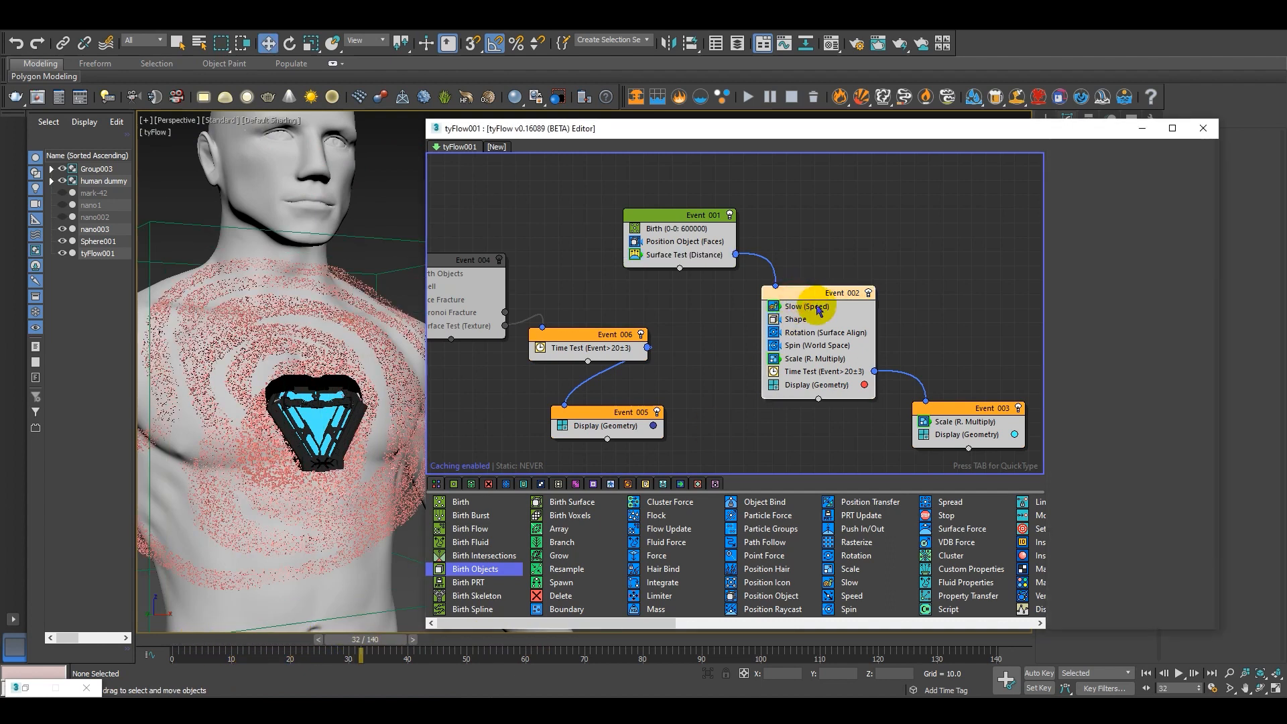
key("Tab")
type("spr")
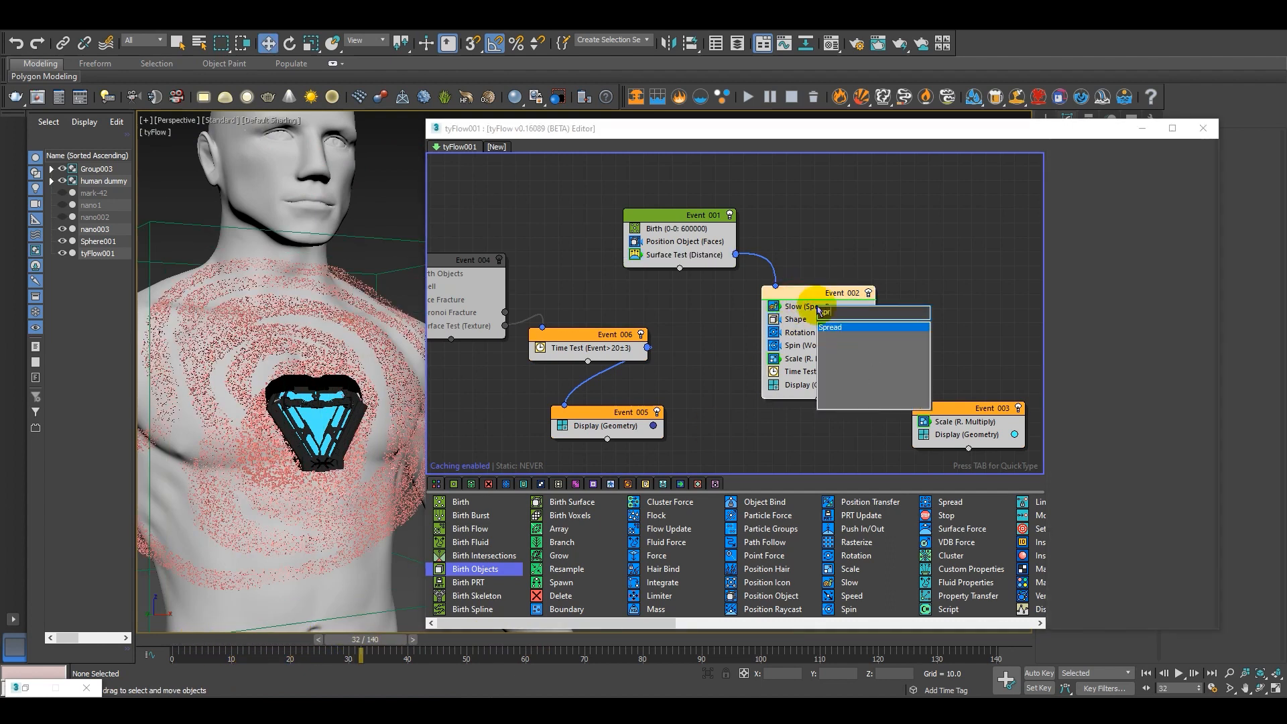
key("Return")
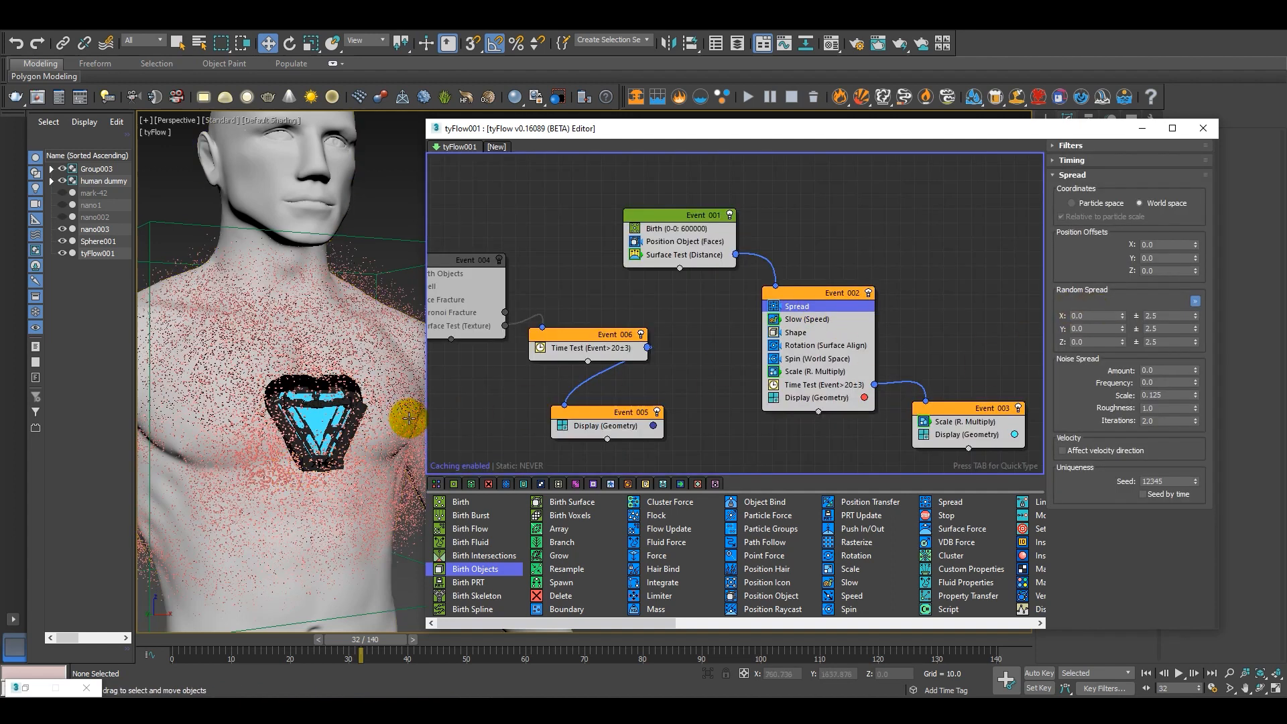
Reset the Spread operator's random variation to 0.0 on all axes and scrub through the frames up to 32 to check it.
middle_click_drag(408, 425, 1240, 302, "alt")
right_click(1195, 315)
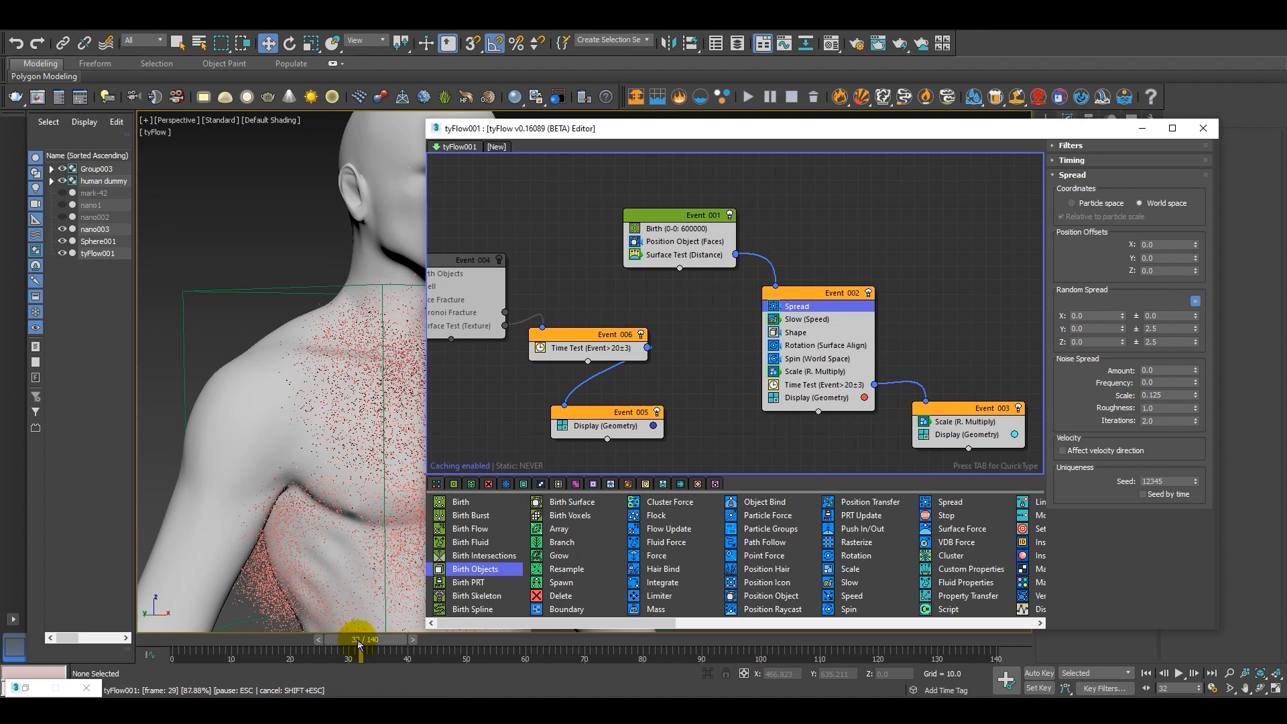
left_click_drag(360, 640, 315, 644)
middle_click_drag(300, 507, 227, 461)
left_click_drag(328, 642, 357, 640)
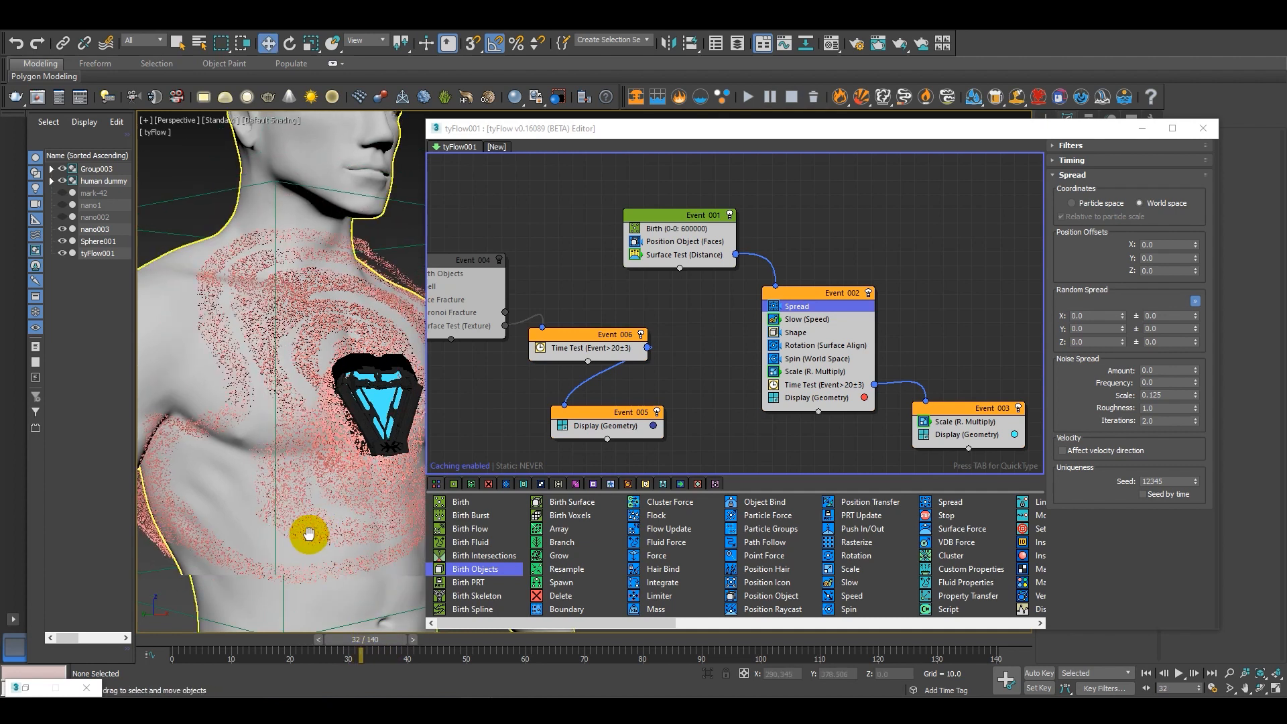
middle_click_drag(308, 534, 139, 563)
Set the noise frequency of Event_001's Surface Test to 0.3.
left_click(814, 385)
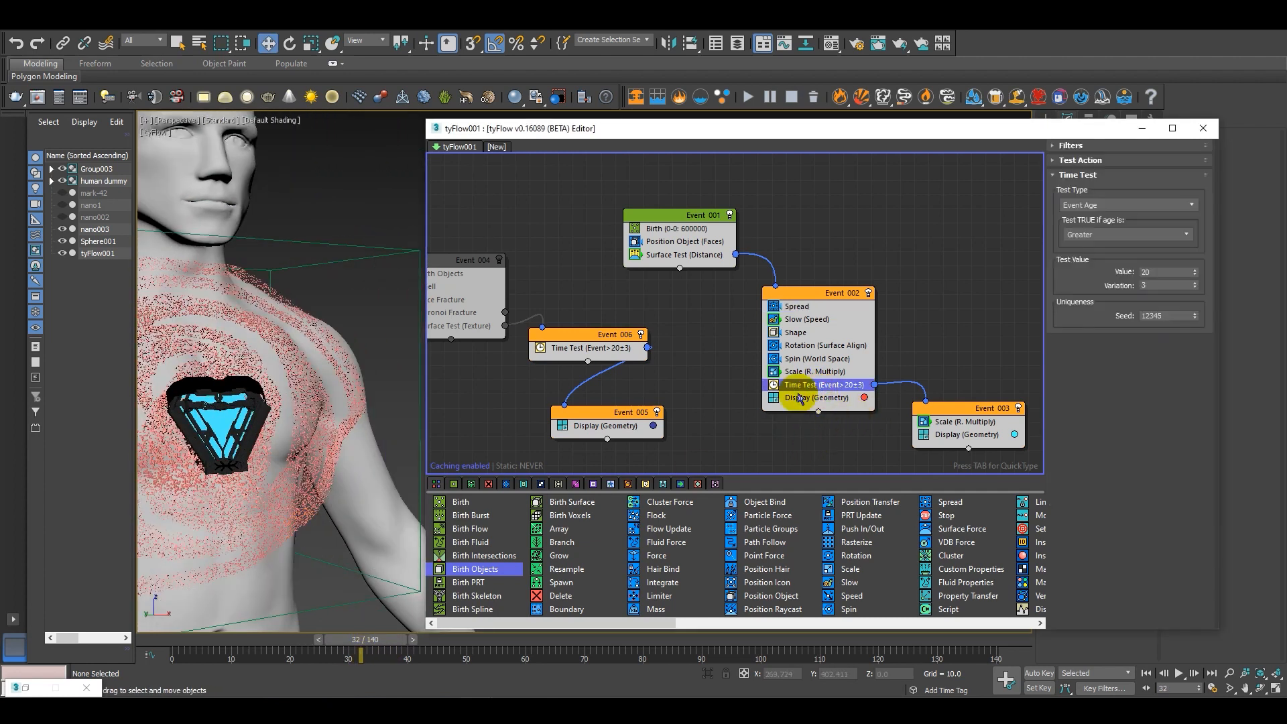
left_click(703, 256)
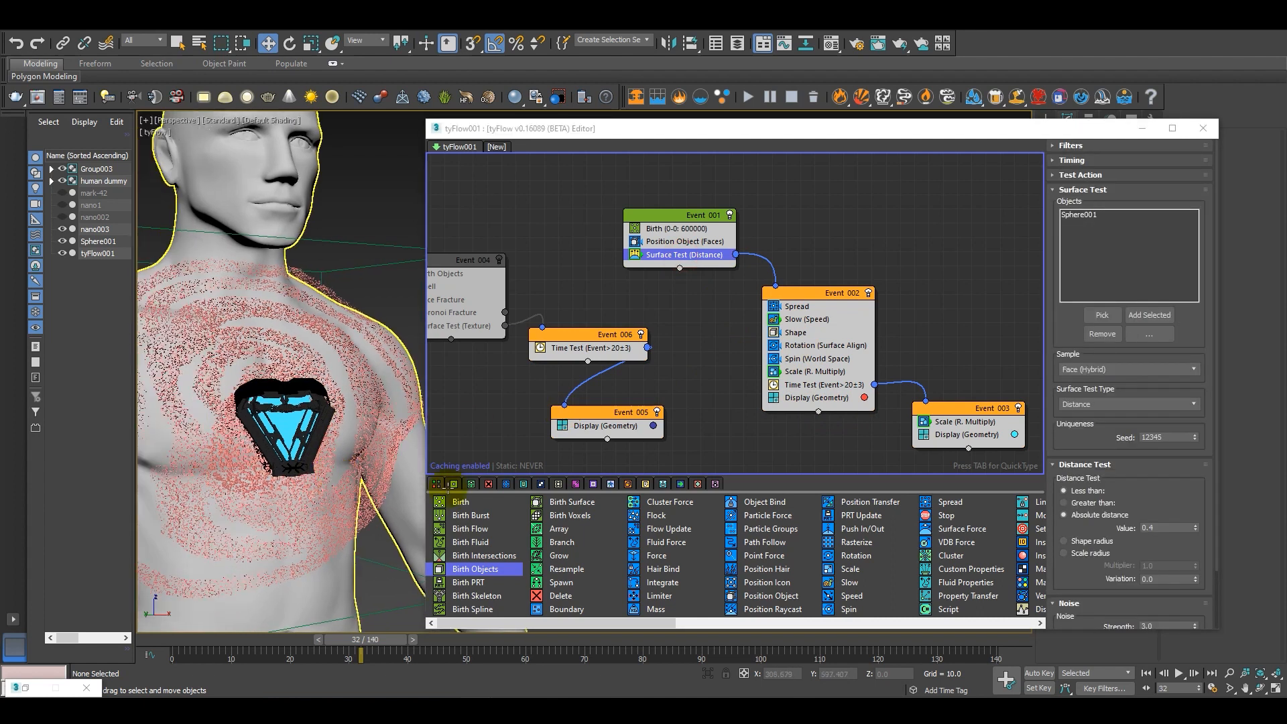
left_click_drag(1131, 505, 1162, 322)
left_click_drag(1161, 573, 1070, 567)
key("BackSpace")
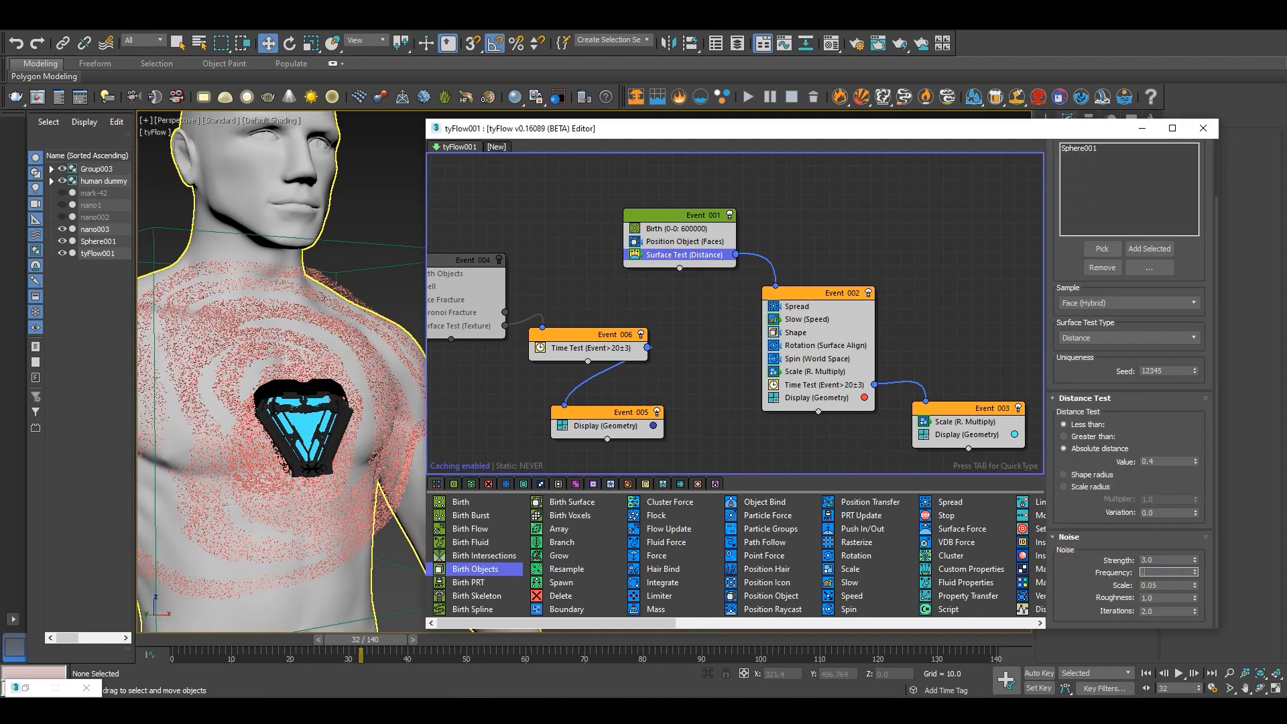
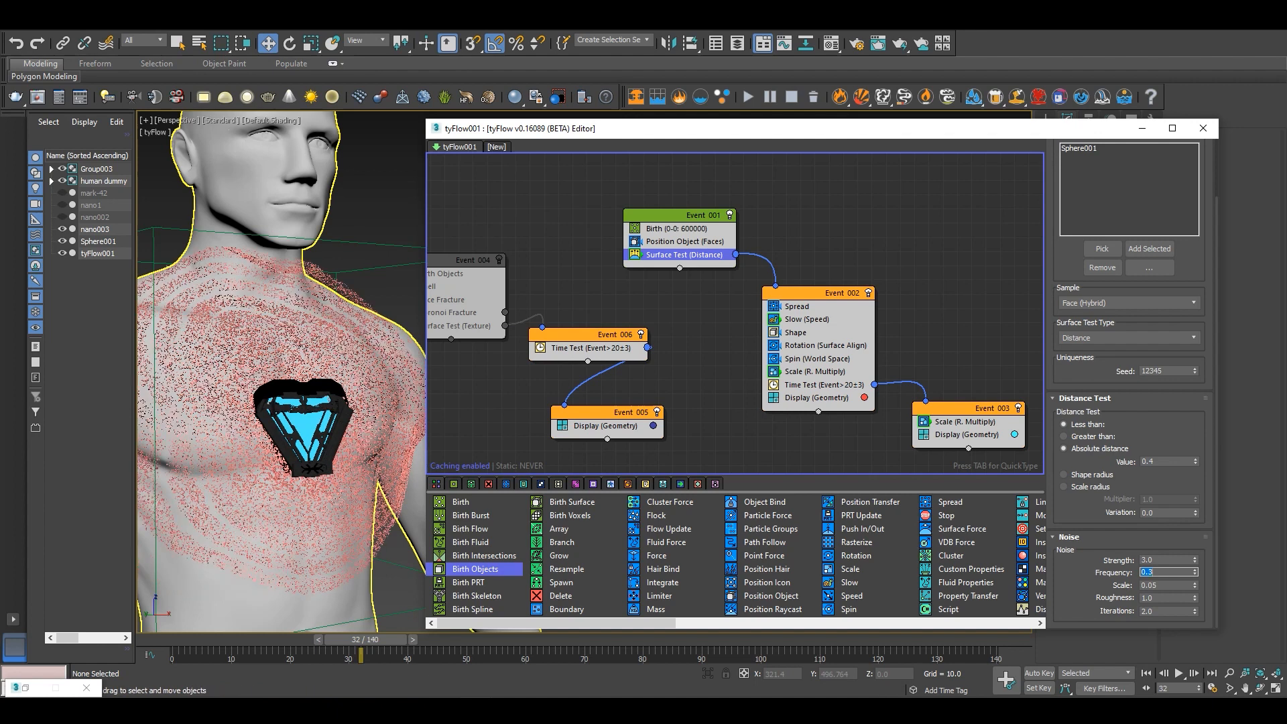
From frame 5, set the Surface Test's noise iterations to 3.0 and scale to 0.02, and advance to frame 35.
left_click(358, 641)
left_click_drag(357, 645, 202, 643)
left_click(1147, 610)
type("3")
key("Return")
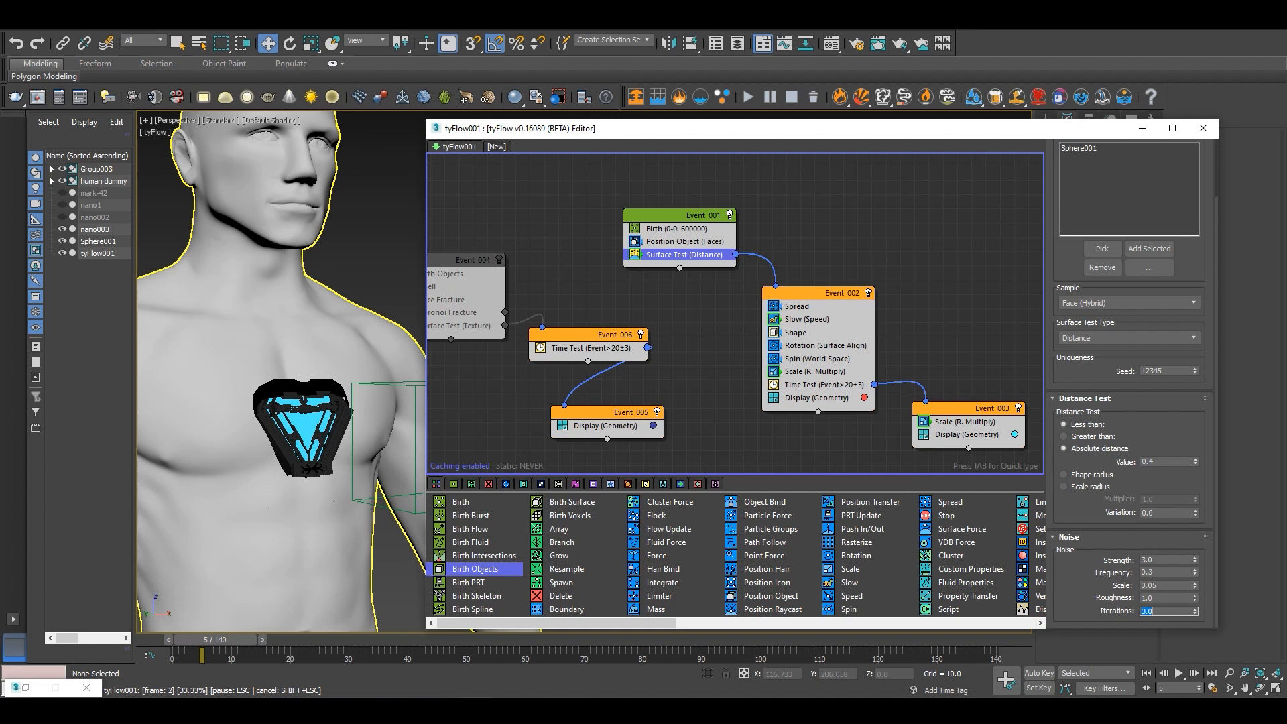
left_click(1165, 584)
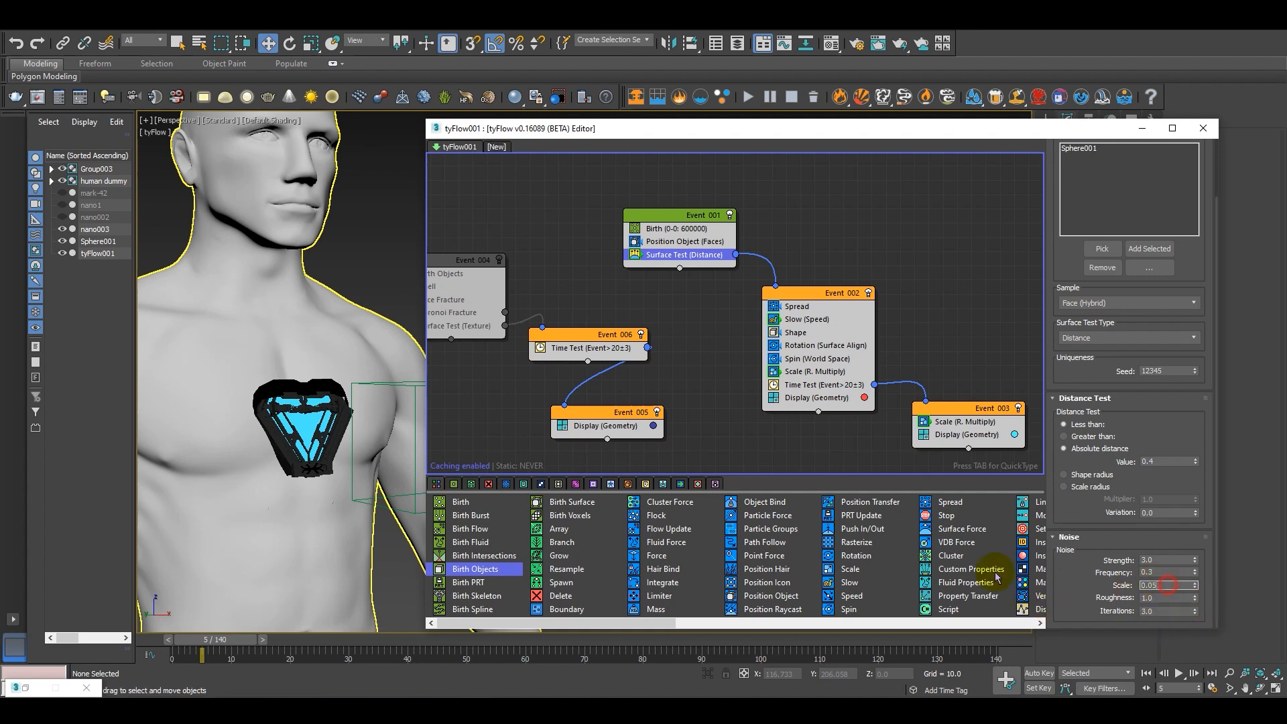
type(".02")
key("Return")
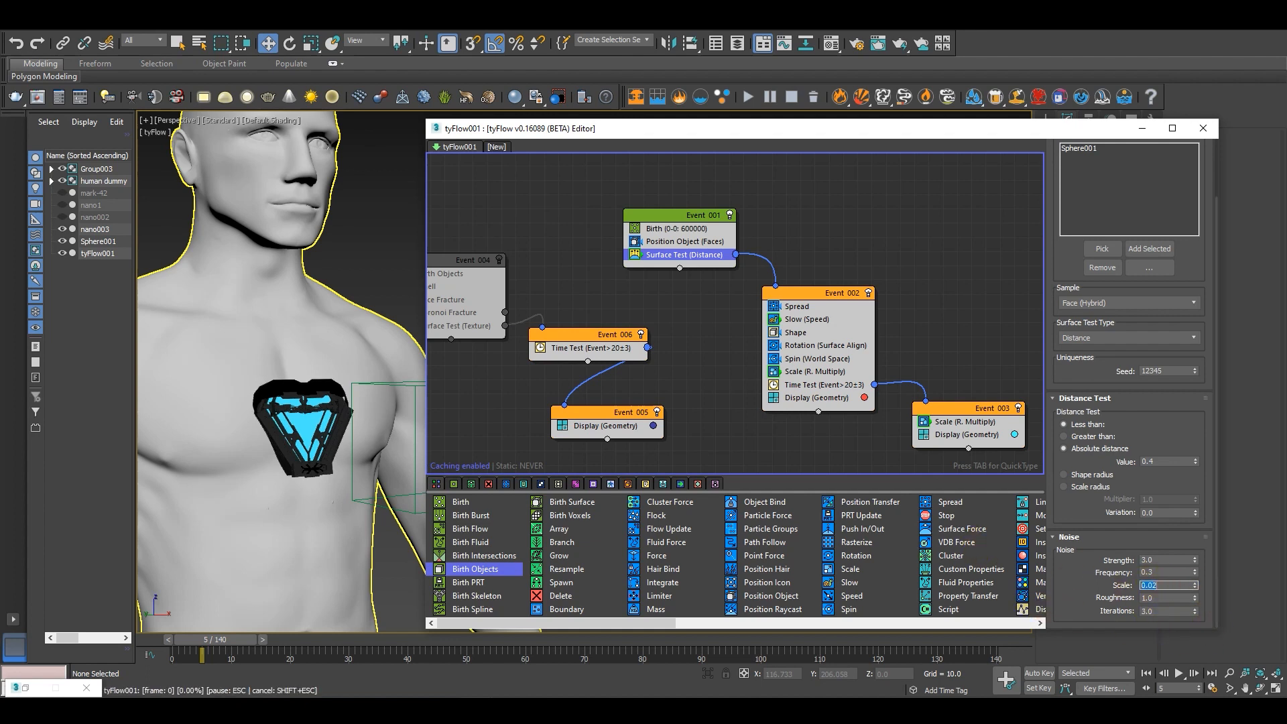
left_click_drag(265, 635, 403, 647)
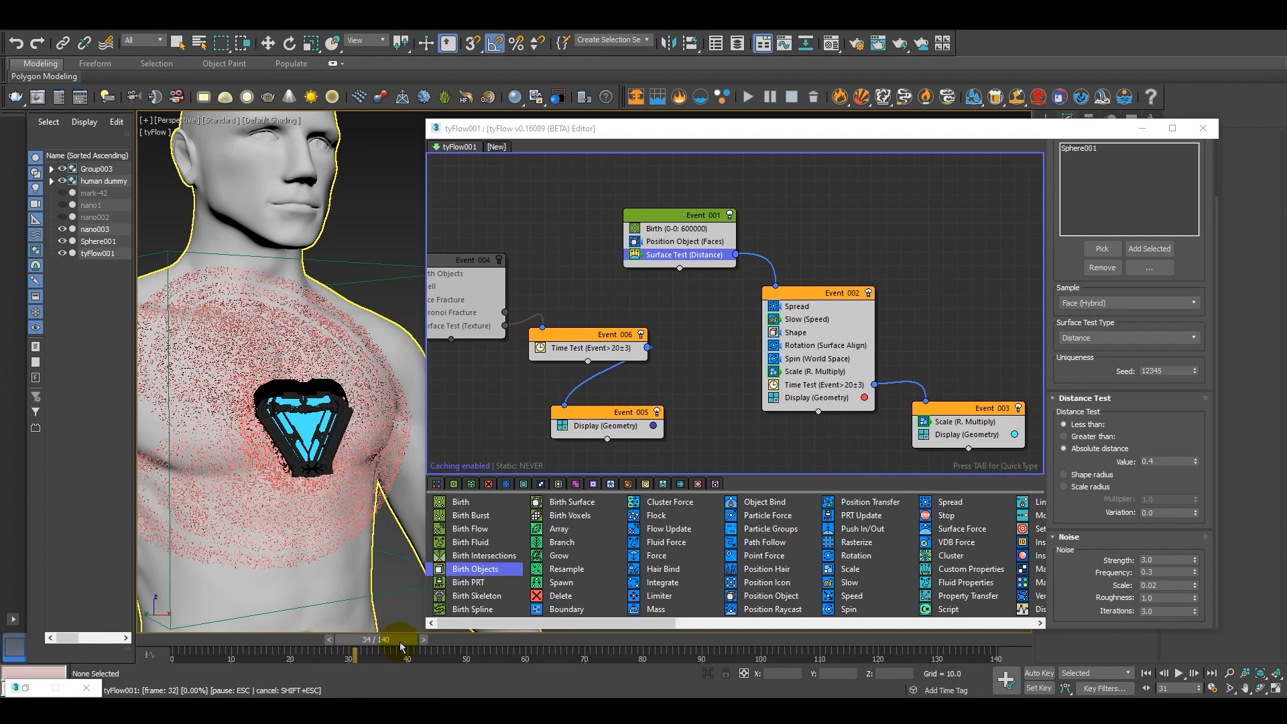
middle_click_drag(339, 534, 316, 523, "alt")
Set the Spread operator's noise amount to 25.0 and inspect the scattered particles around the dummy.
left_click(798, 306)
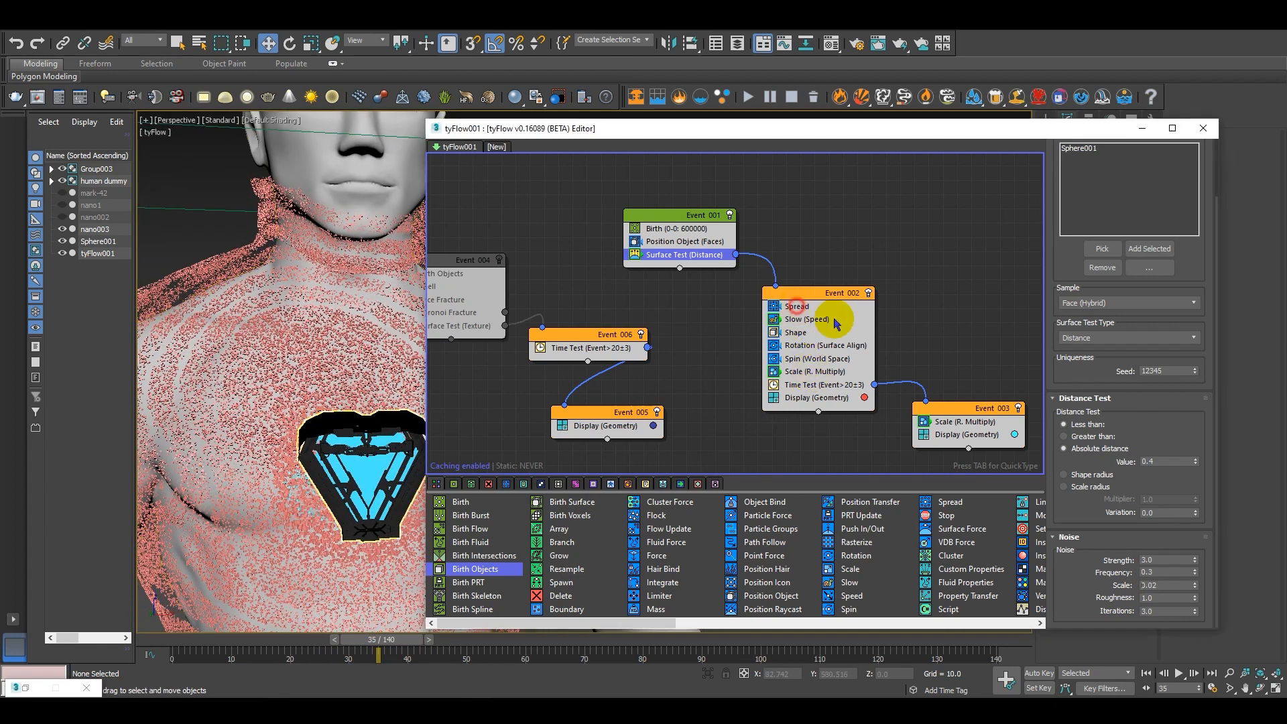
left_click(1148, 370)
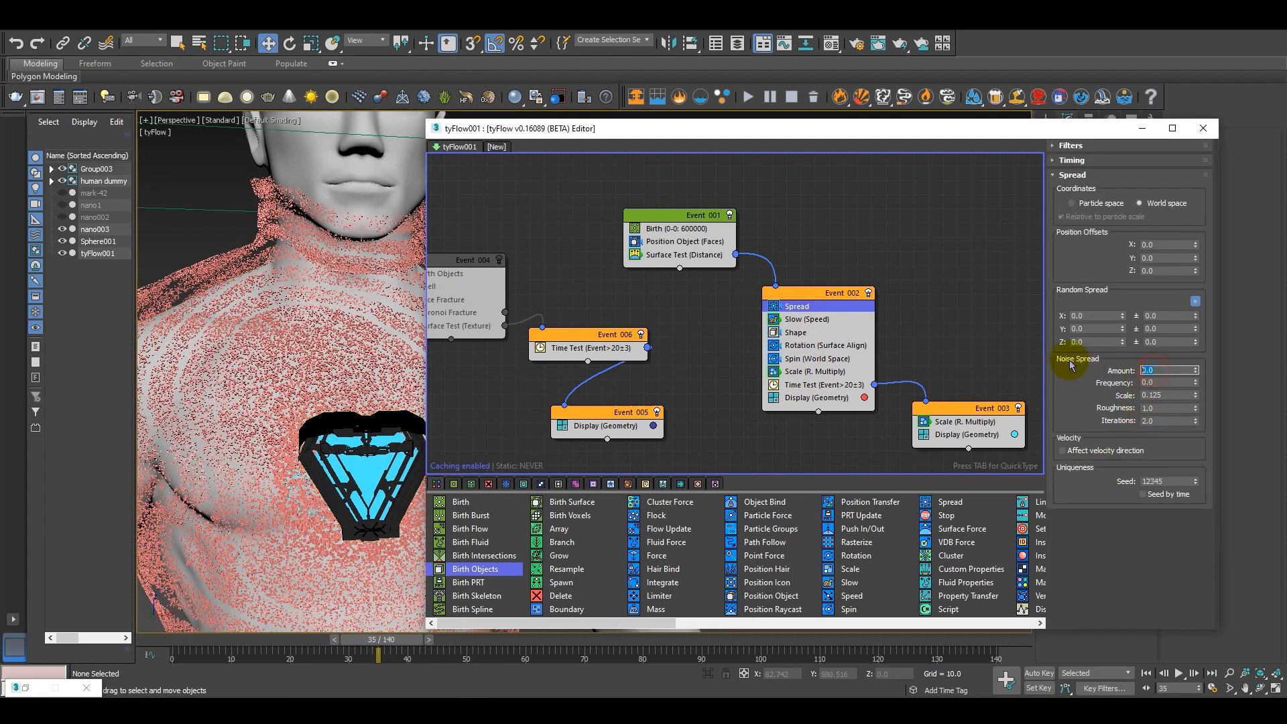
type("25")
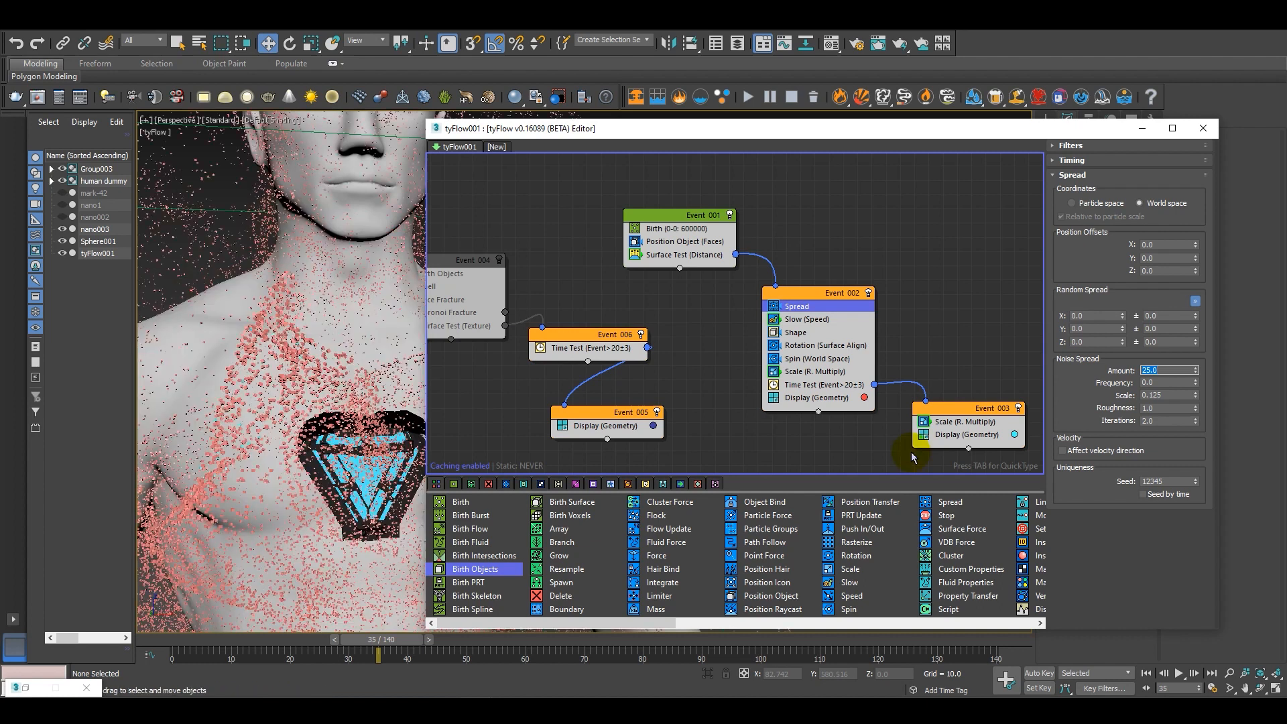
scroll(322, 434, "down", 4)
middle_click_drag(366, 442, 259, 408)
scroll(301, 456, "down", 4)
scroll(295, 446, "up", 8)
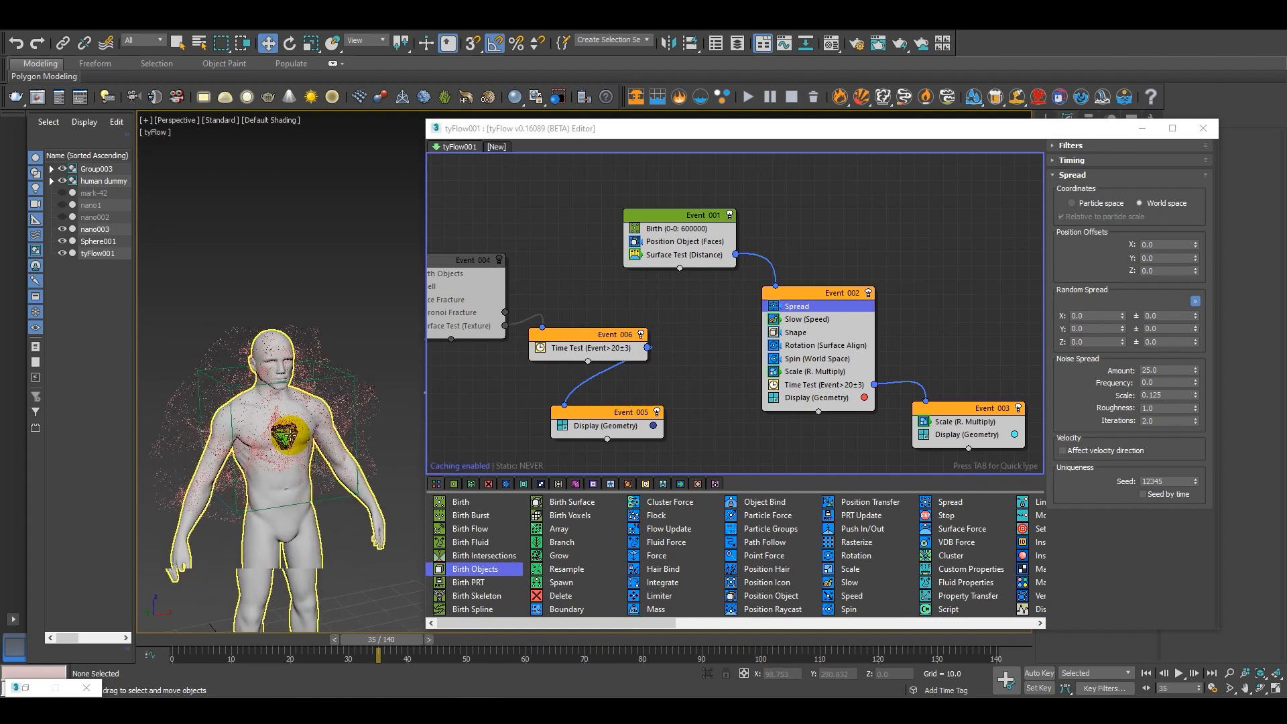
scroll(329, 406, "down", 2)
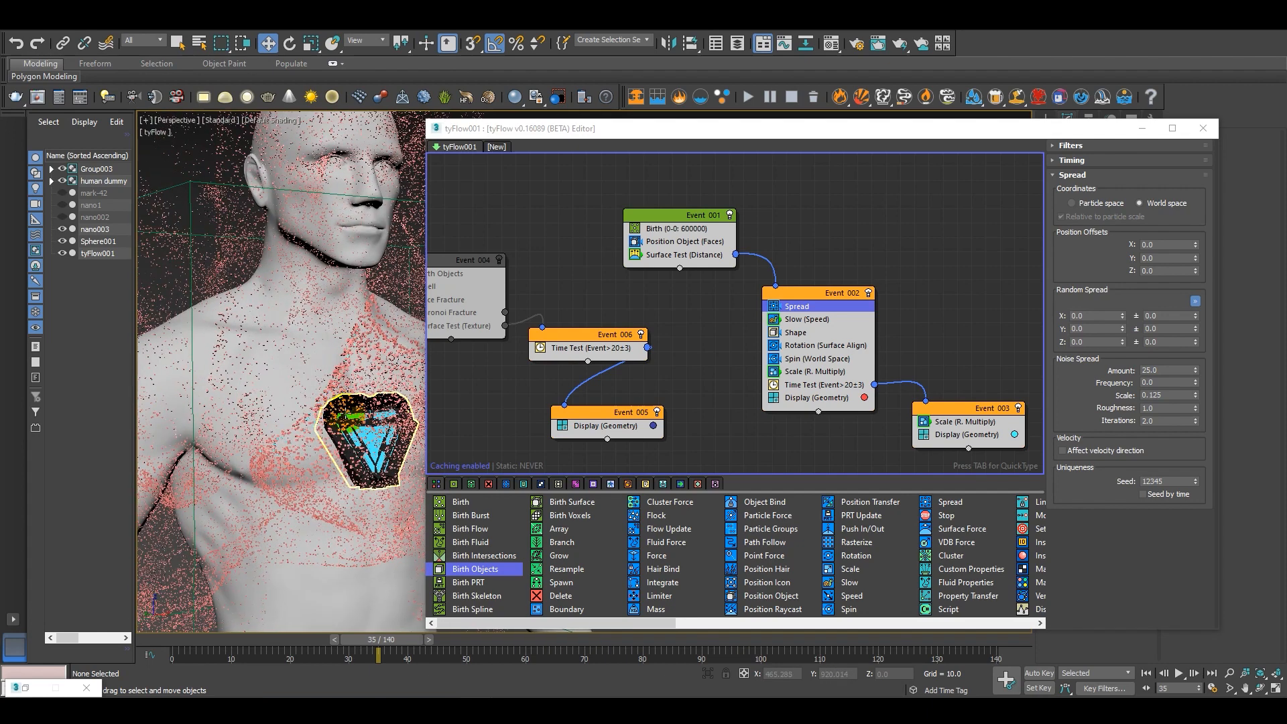
middle_click_drag(331, 406, 373, 420, "alt")
Set the Spread operator's noise amount to 1.0.
left_click(1167, 370)
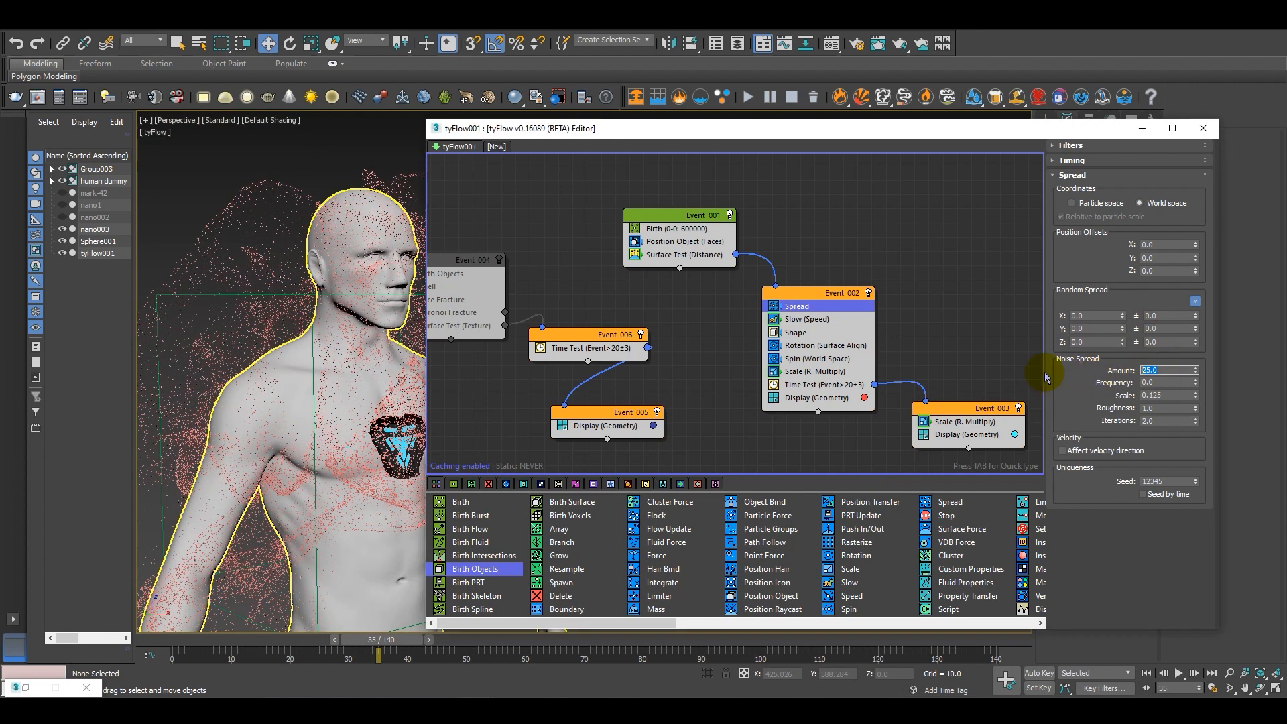
type("1")
key("Return")
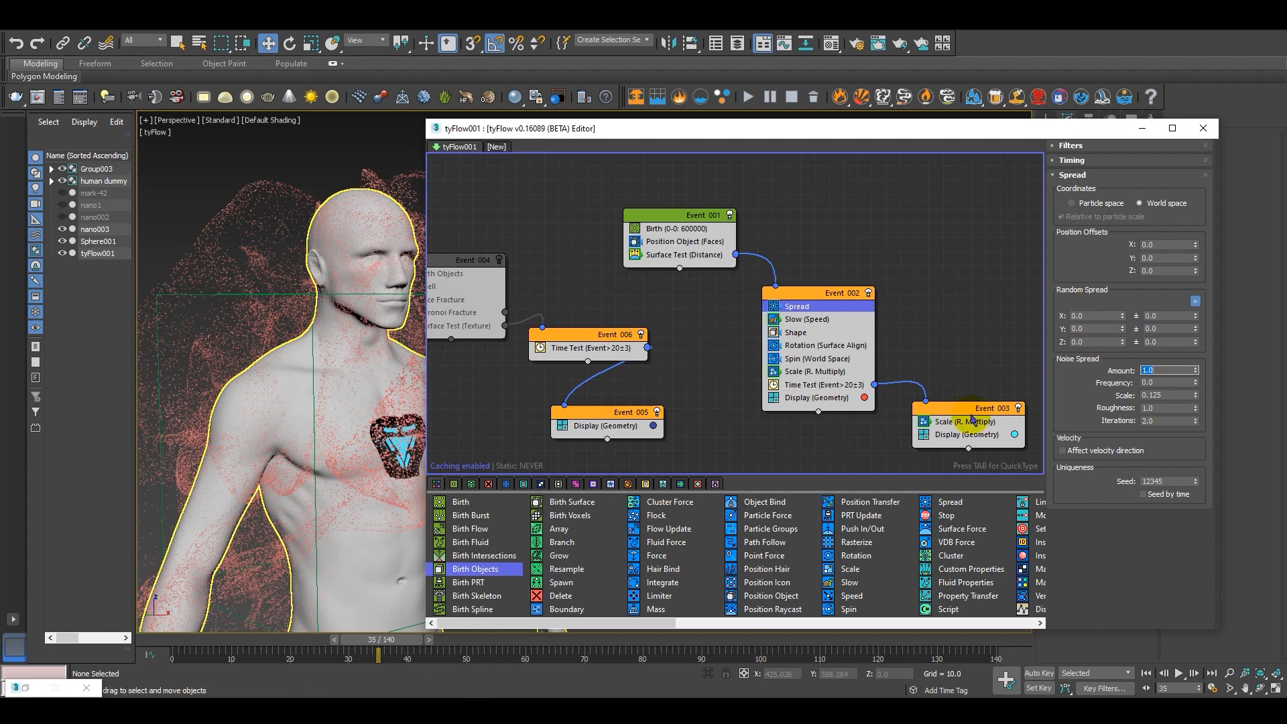
Examine the particles around the dummy's head and torso from several angles at frames 35, 47 and 37.
middle_click_drag(345, 416, 195, 351, "alt")
scroll(299, 406, "up", 3)
scroll(195, 350, "down", 3)
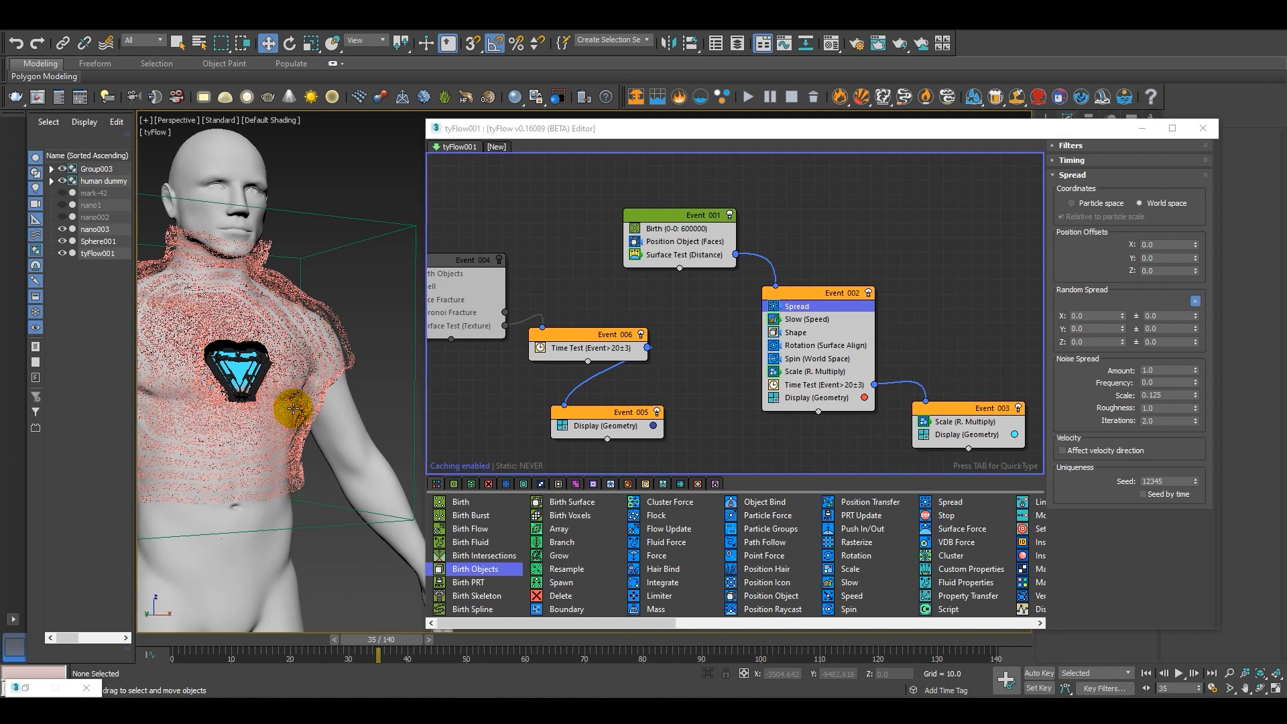
middle_click_drag(291, 413, 332, 429, "alt")
left_click_drag(406, 641, 488, 649)
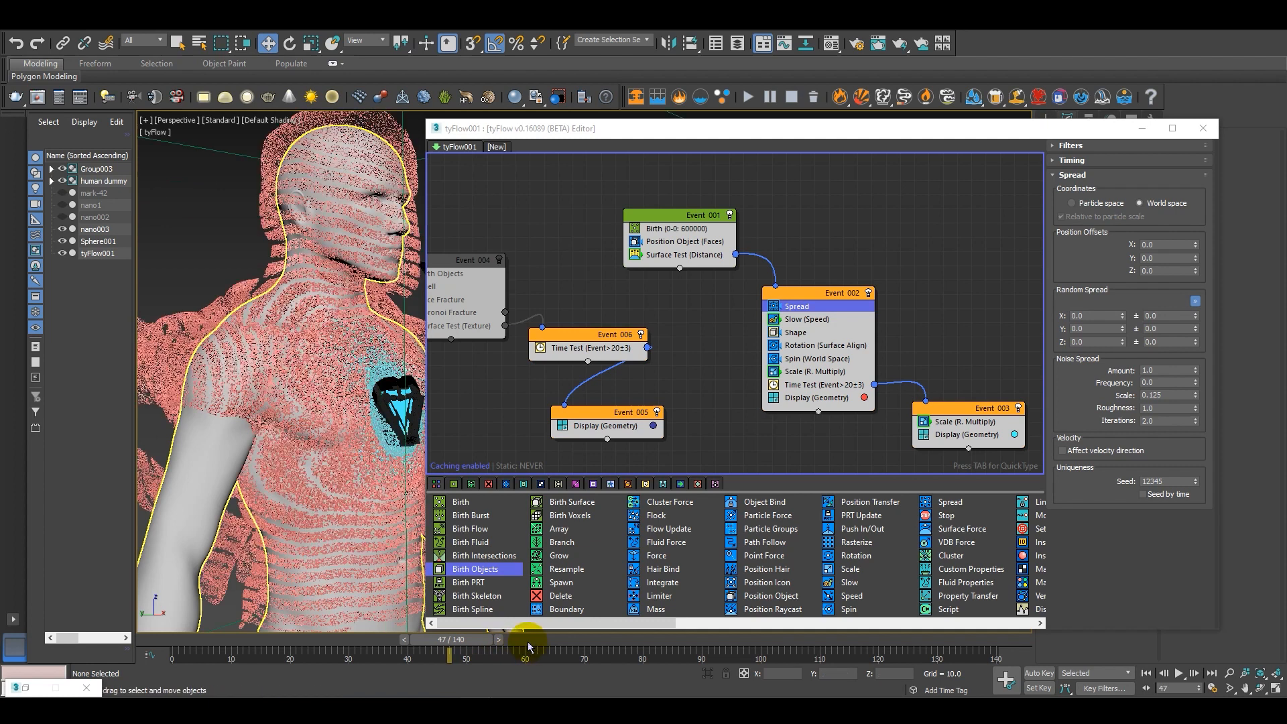
left_click_drag(278, 642, 405, 660)
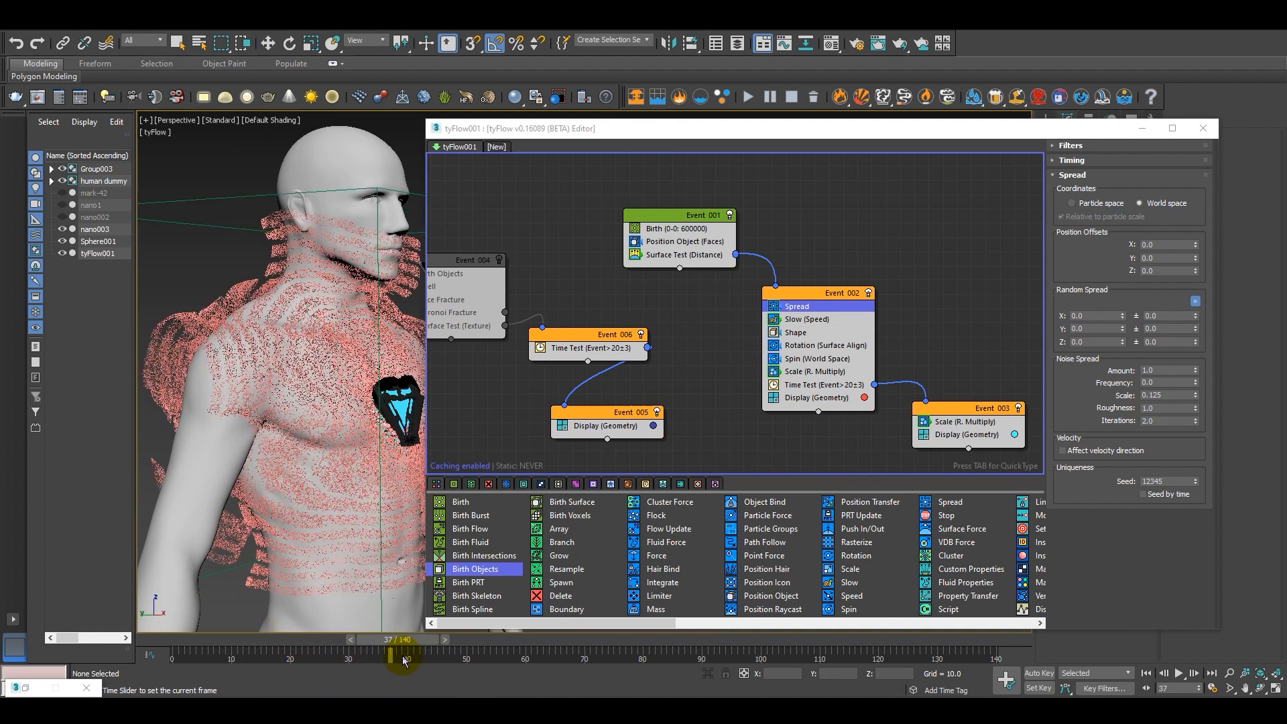
middle_click_drag(359, 411, 309, 417)
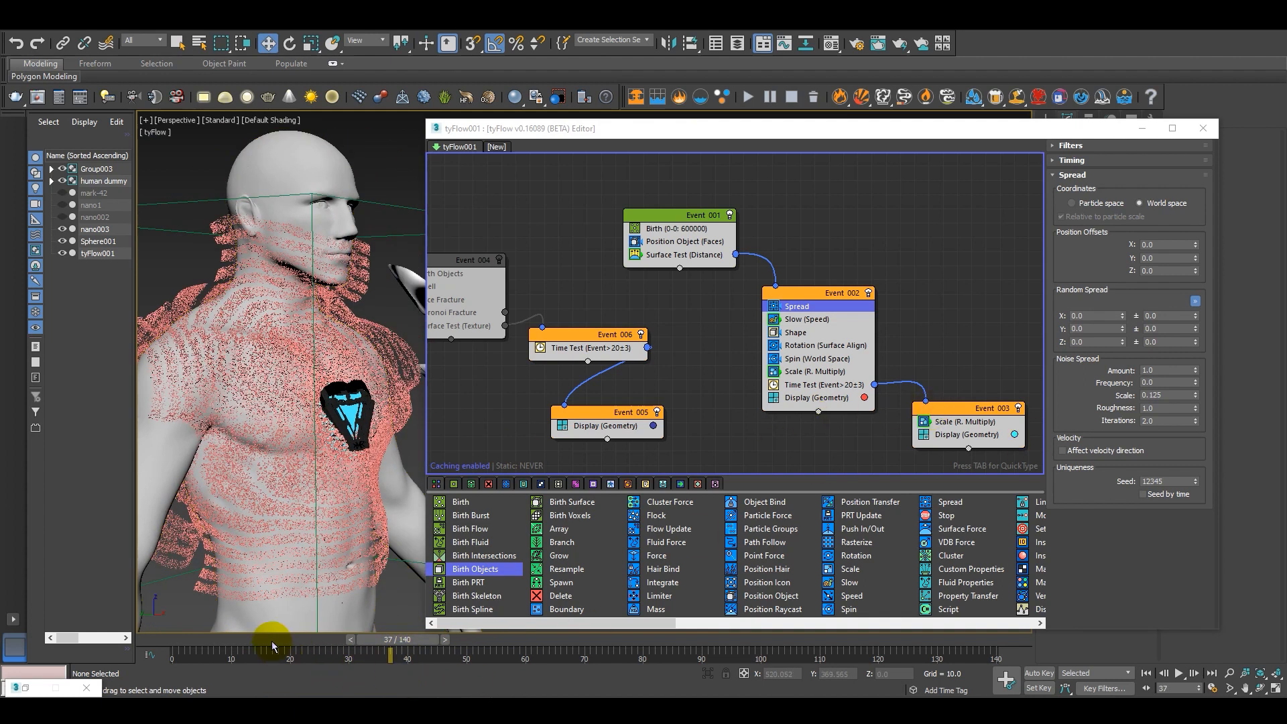
At frame 0, set the value of Event_002's Time Test to 5 and its variation to 0.
left_click_drag(271, 641, 218, 629)
left_click(846, 385)
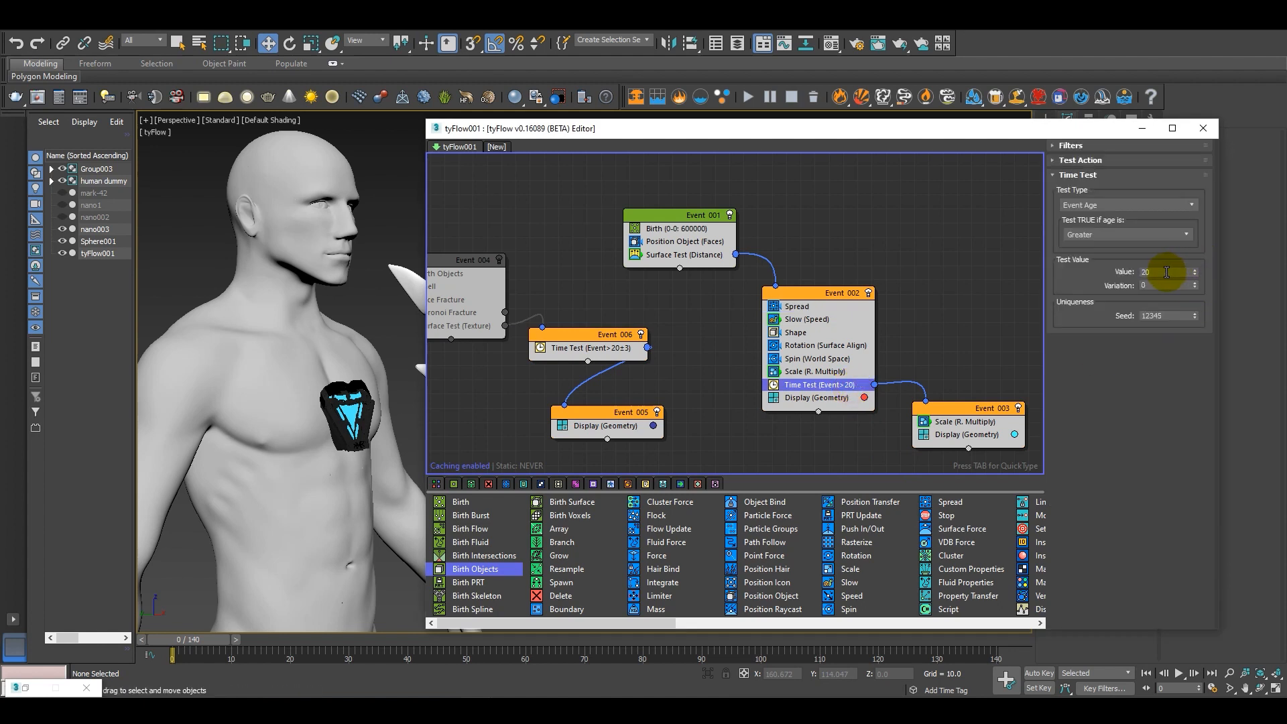
left_click(1166, 271)
type("5")
key("Return")
Preview the simulation up to frame 59, examine the particles around the dummy, and return to frame 2.
left_click_drag(188, 634, 417, 647)
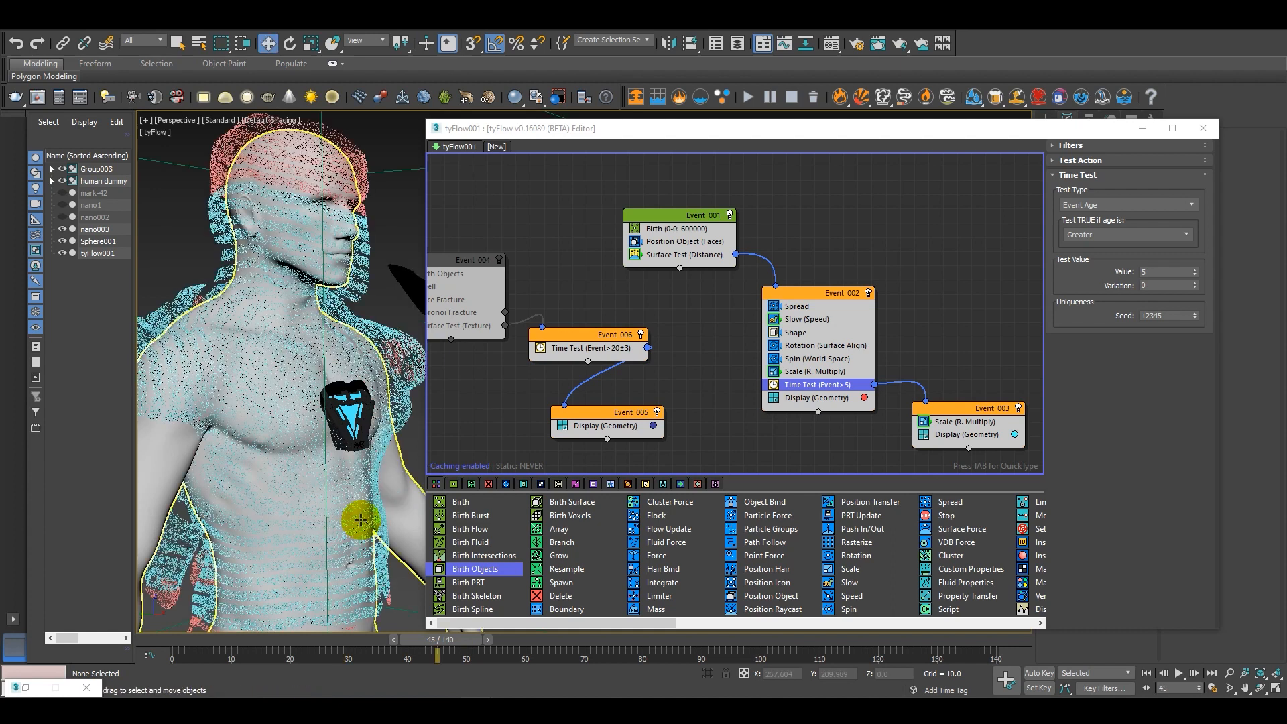
left_click_drag(469, 639, 511, 645)
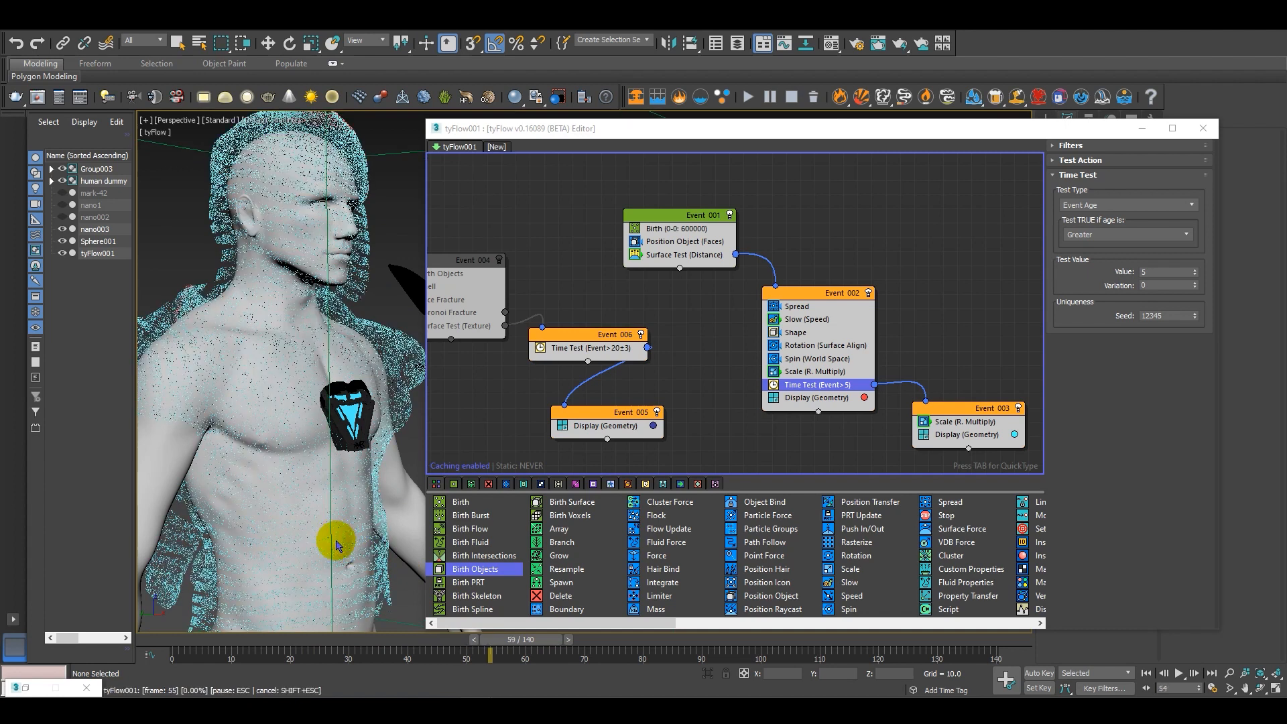
key("w")
scroll(336, 544, "down", 3)
scroll(329, 542, "up", 6)
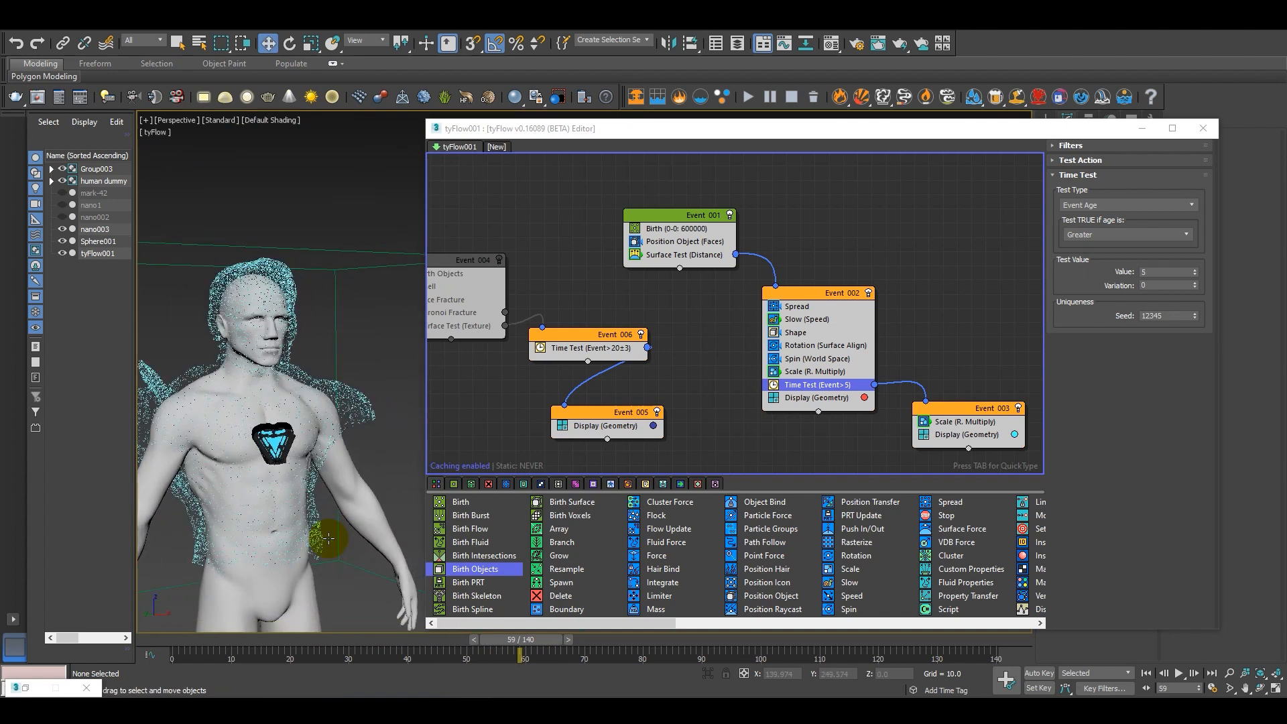
middle_click_drag(326, 540, 408, 565)
scroll(365, 568, "down", 3)
left_click_drag(509, 640, 201, 612)
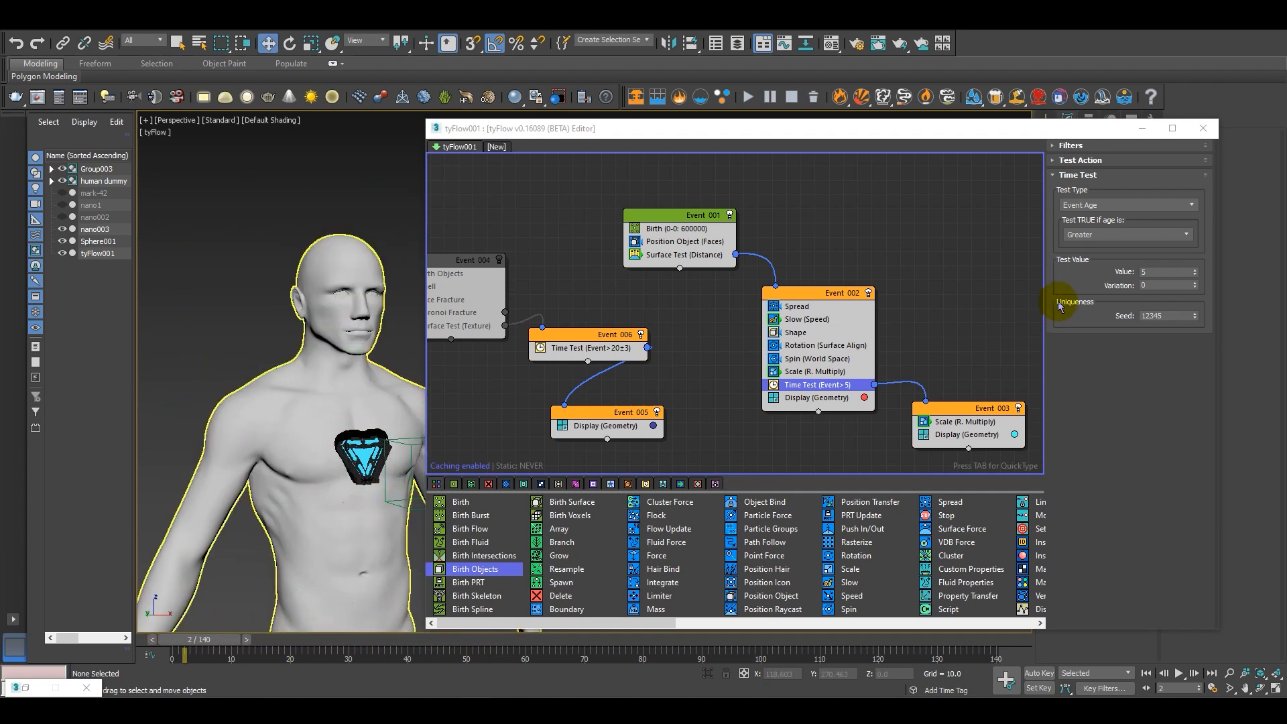
Set the value of Event_002's Time Test to 15.
double_click(1156, 271)
key("Return")
middle_click_drag(657, 360, 778, 370)
left_click(861, 397)
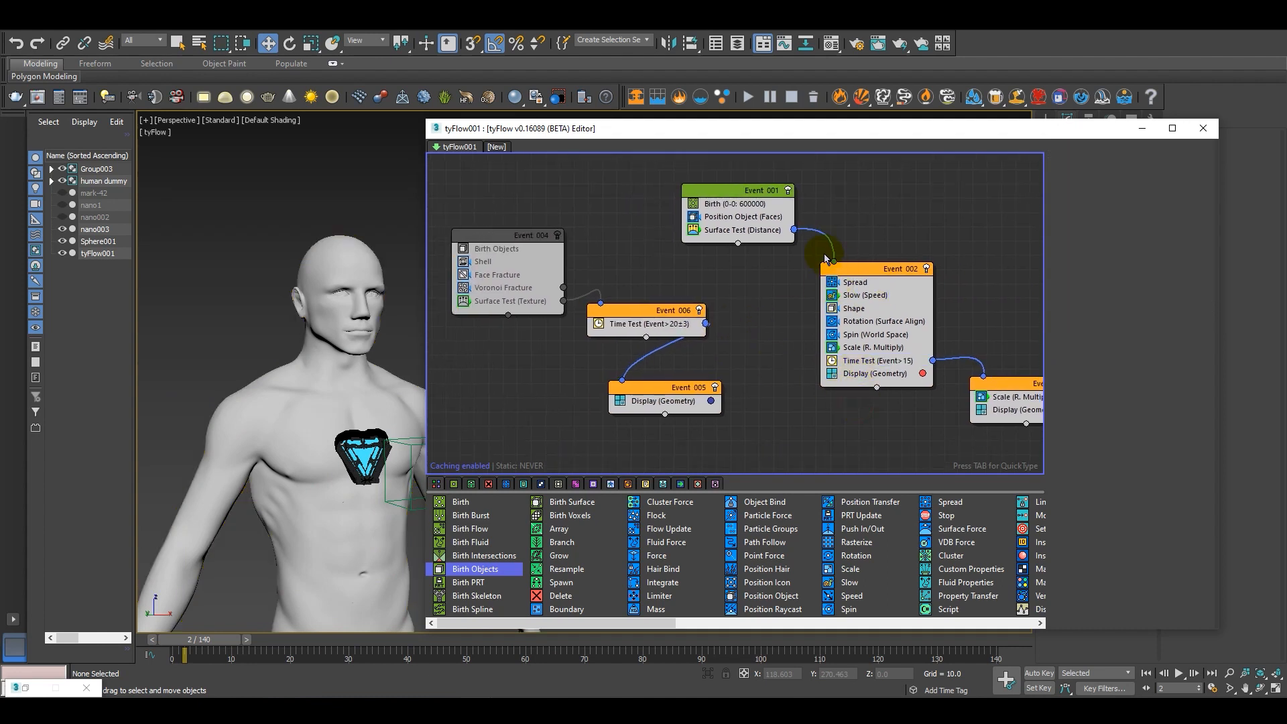
Delete the Surface Test (Texture) from Event_004 and the Time Test from Event_006.
left_click(536, 311)
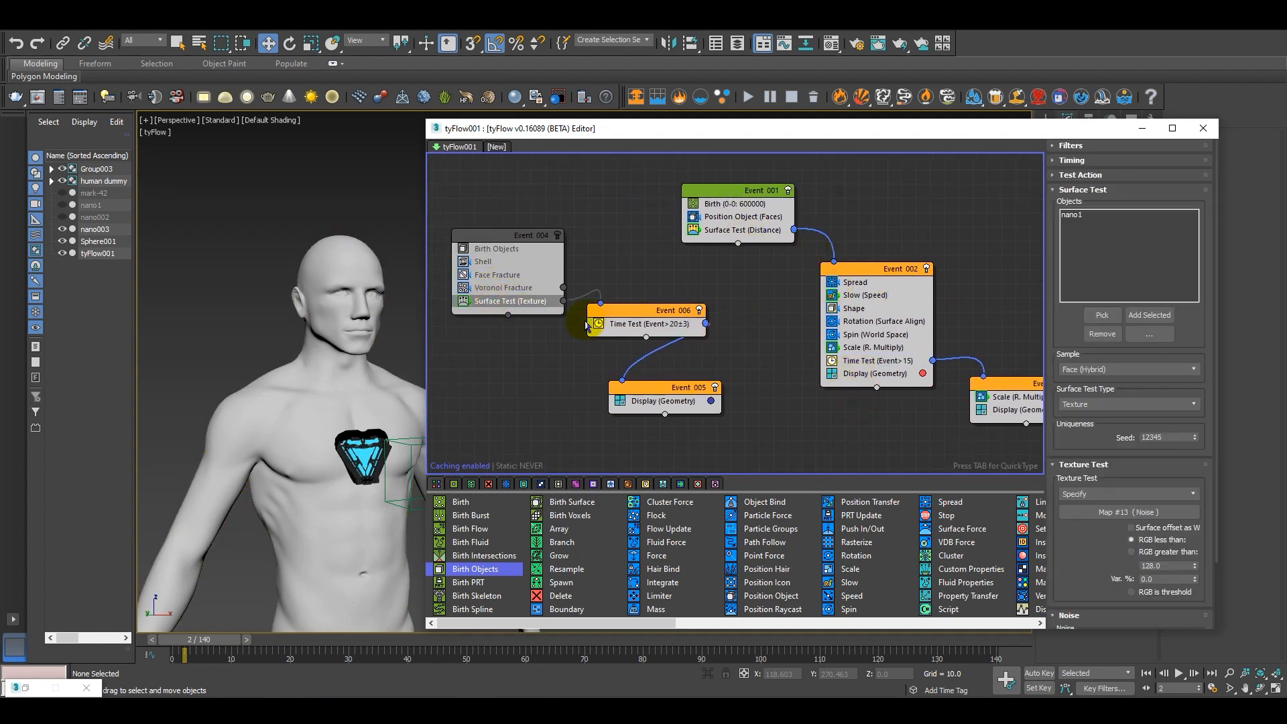
key("Delete")
left_click(646, 324)
key("Delete")
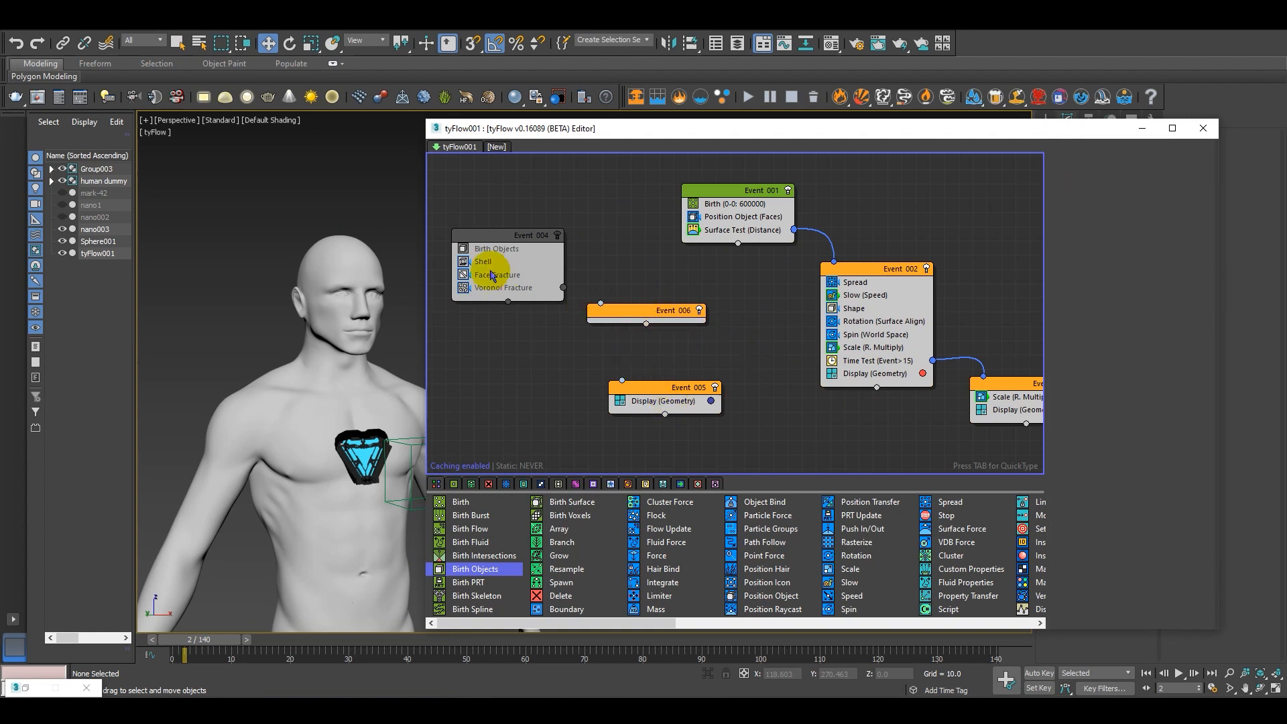
Copy Event_001's Surface Test into Event_004 and Event_002's Time Test into Event_006, wiring them to Event_006 and Event_005 respectively.
left_click(739, 230)
left_click_drag(740, 230, 730, 302)
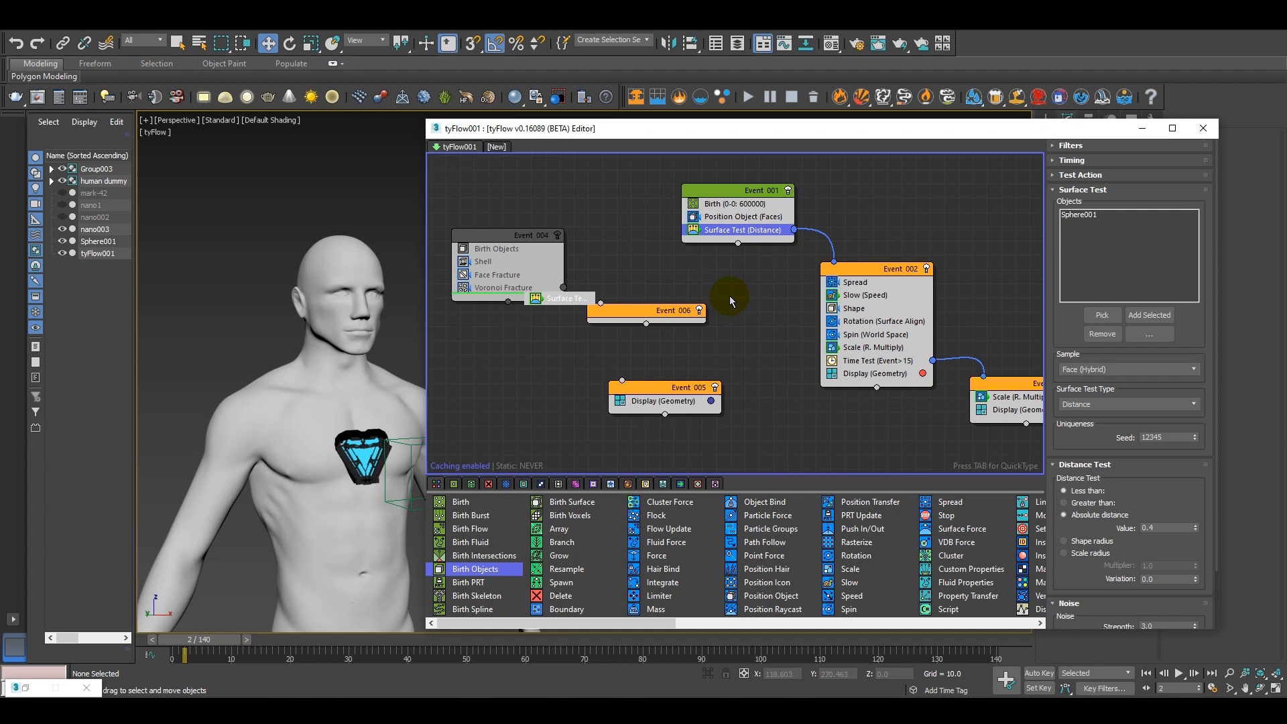
left_click(864, 347)
left_click_drag(871, 361, 649, 319)
left_click_drag(723, 340, 715, 338)
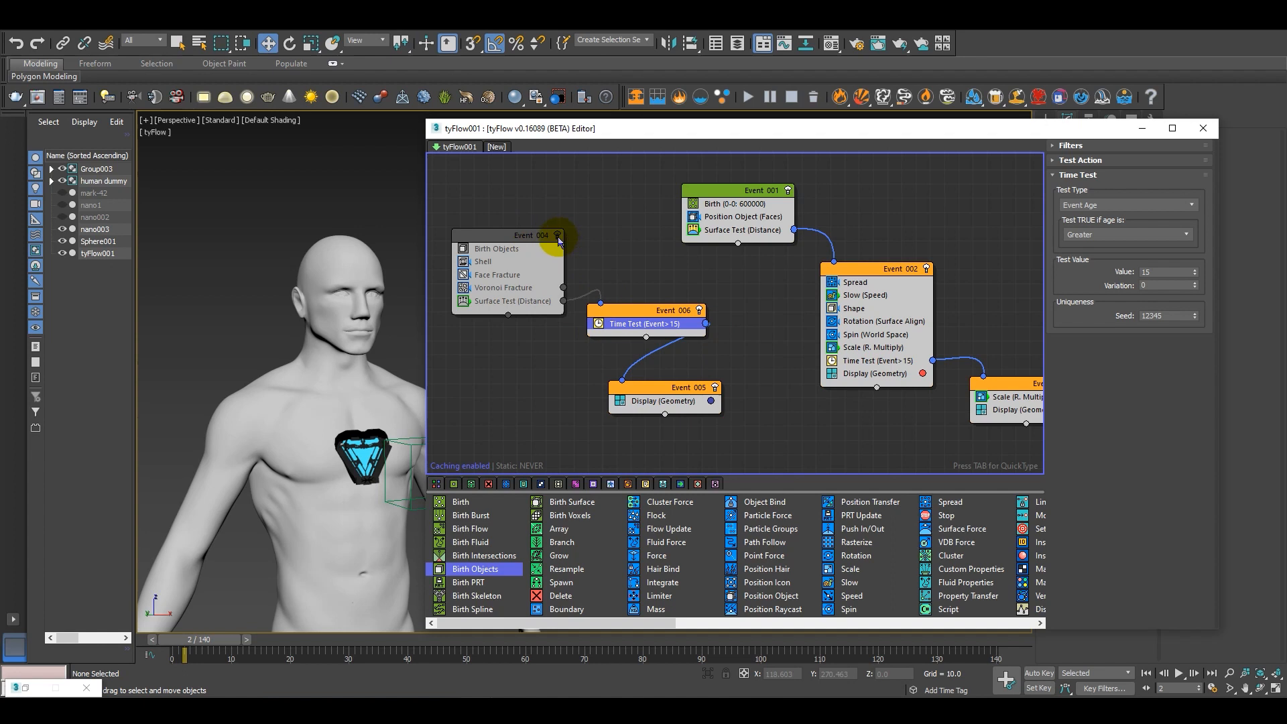
Enable Event_004 and advance the simulation to frame 48.
left_click(557, 237)
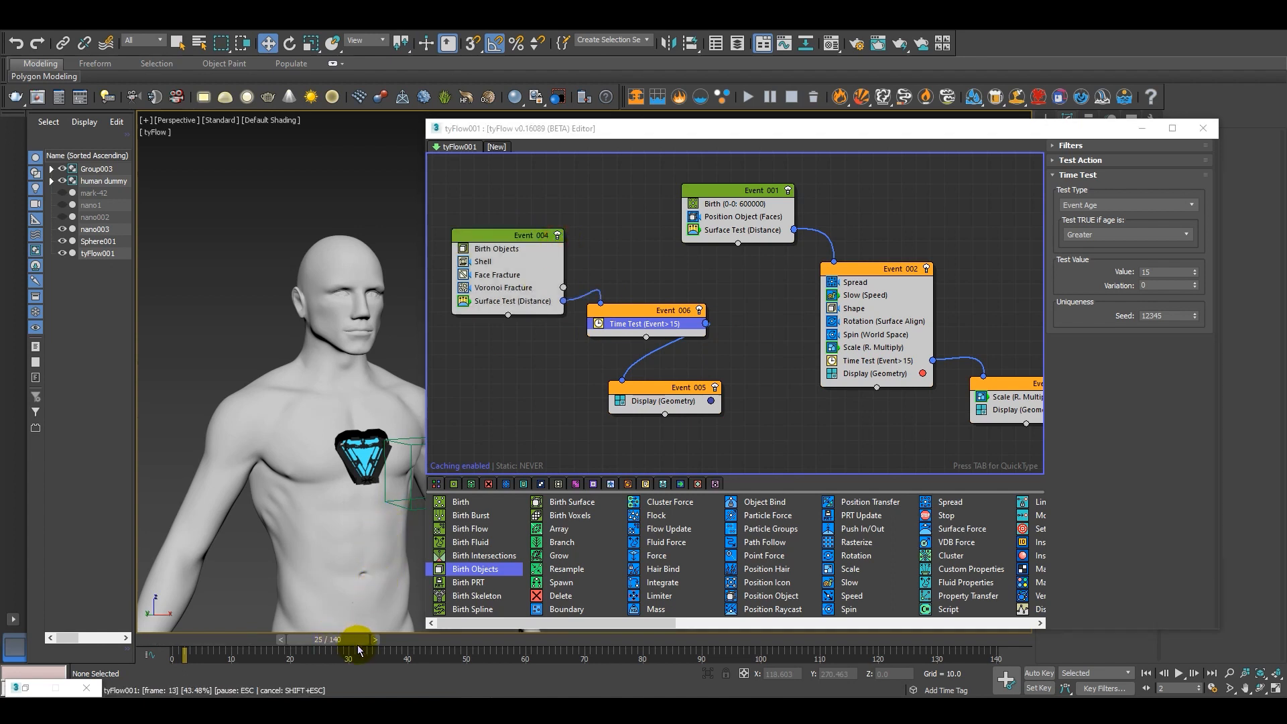
left_click_drag(433, 651, 549, 644)
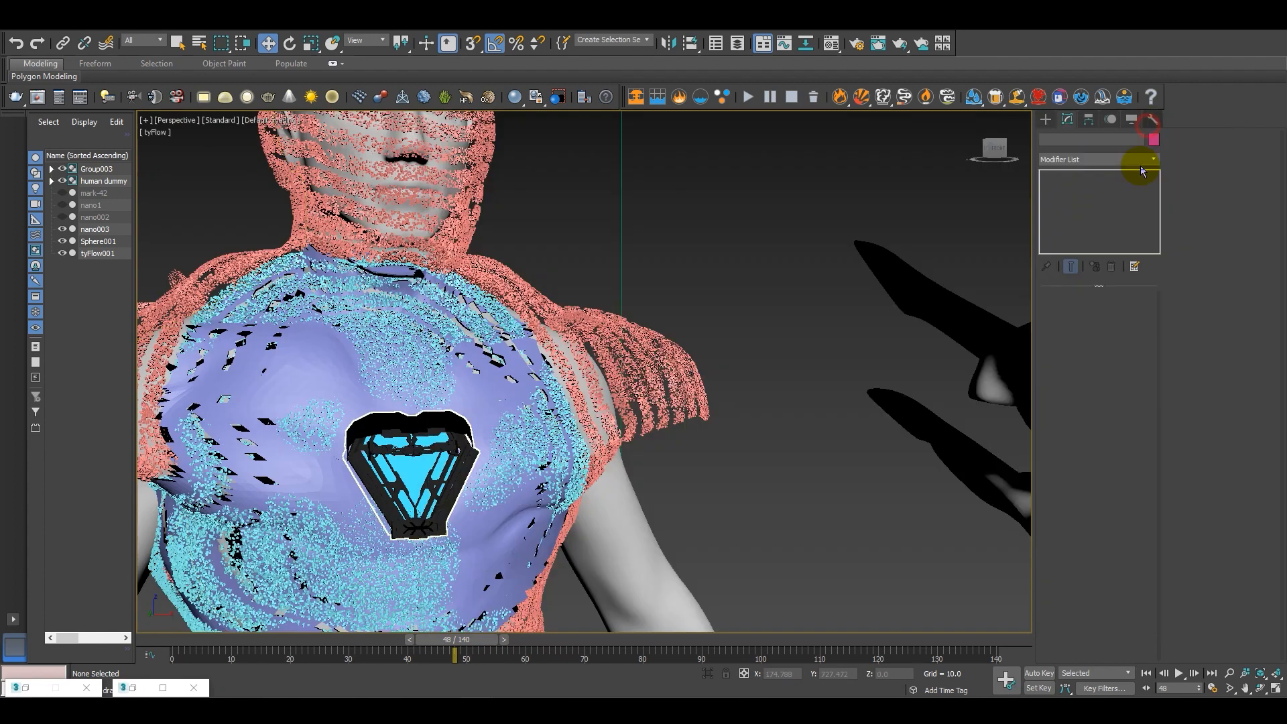
Turn off the Shell modifier on nano1 and preview the armor forming through frame 62 and beyond.
left_click(1051, 177)
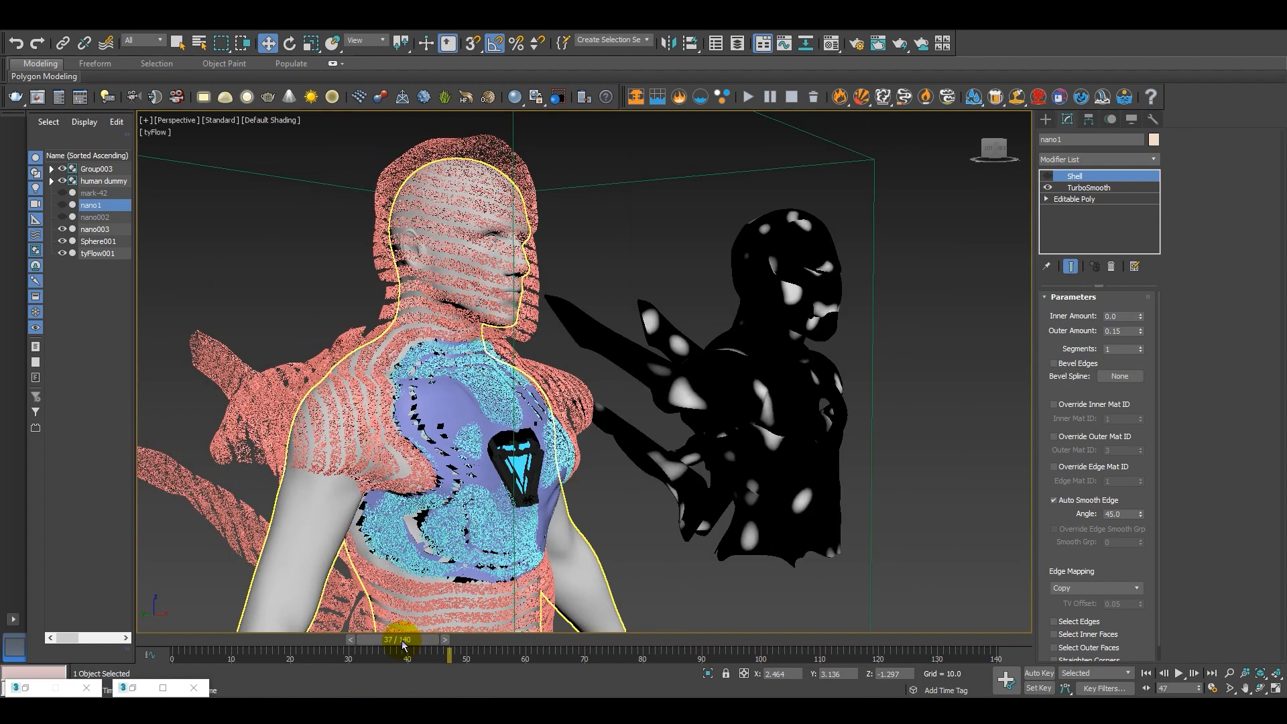
left_click_drag(420, 640, 560, 650)
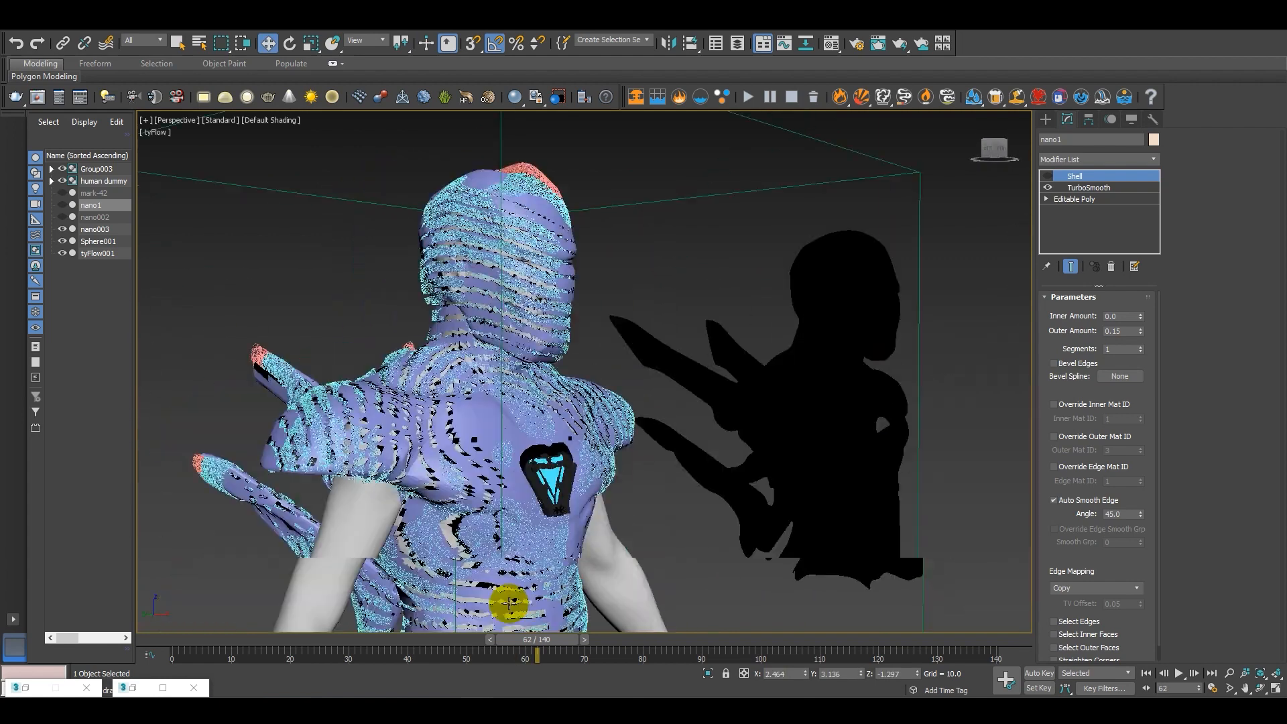
left_click_drag(529, 649, 790, 646)
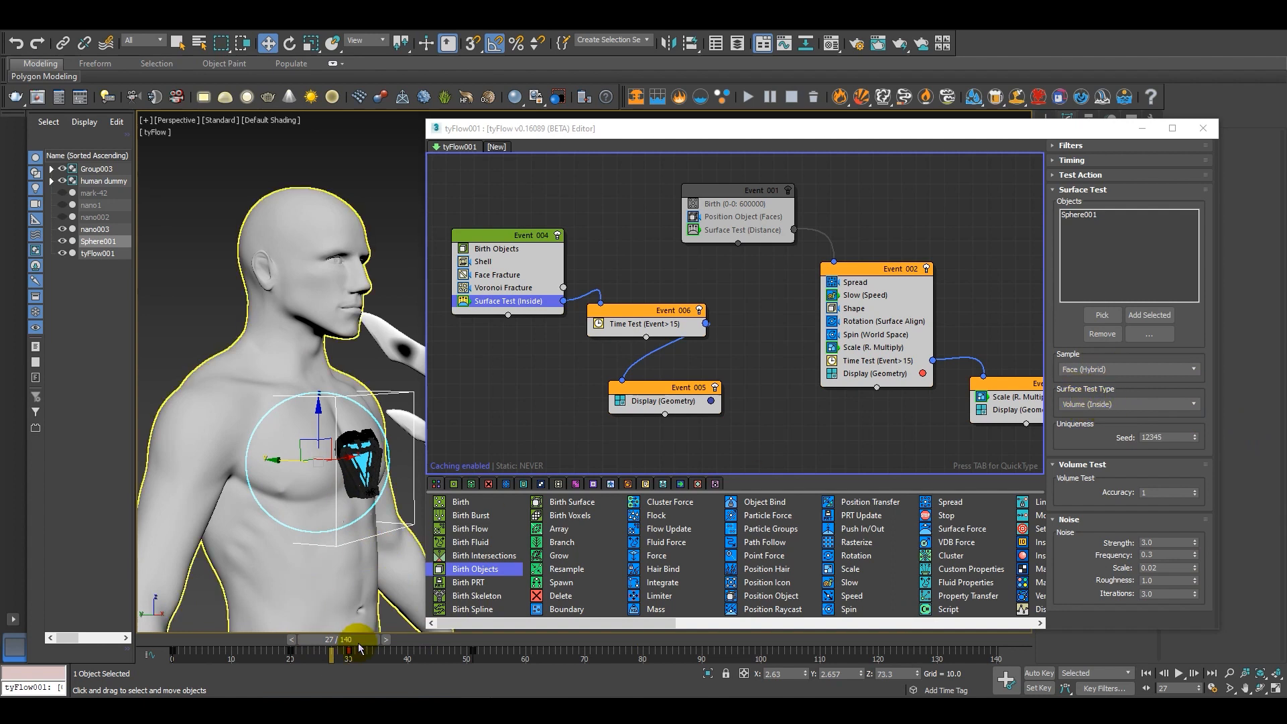
Change the surface test type of Event_001's Surface Test to Volume (Inside).
left_click(742, 230)
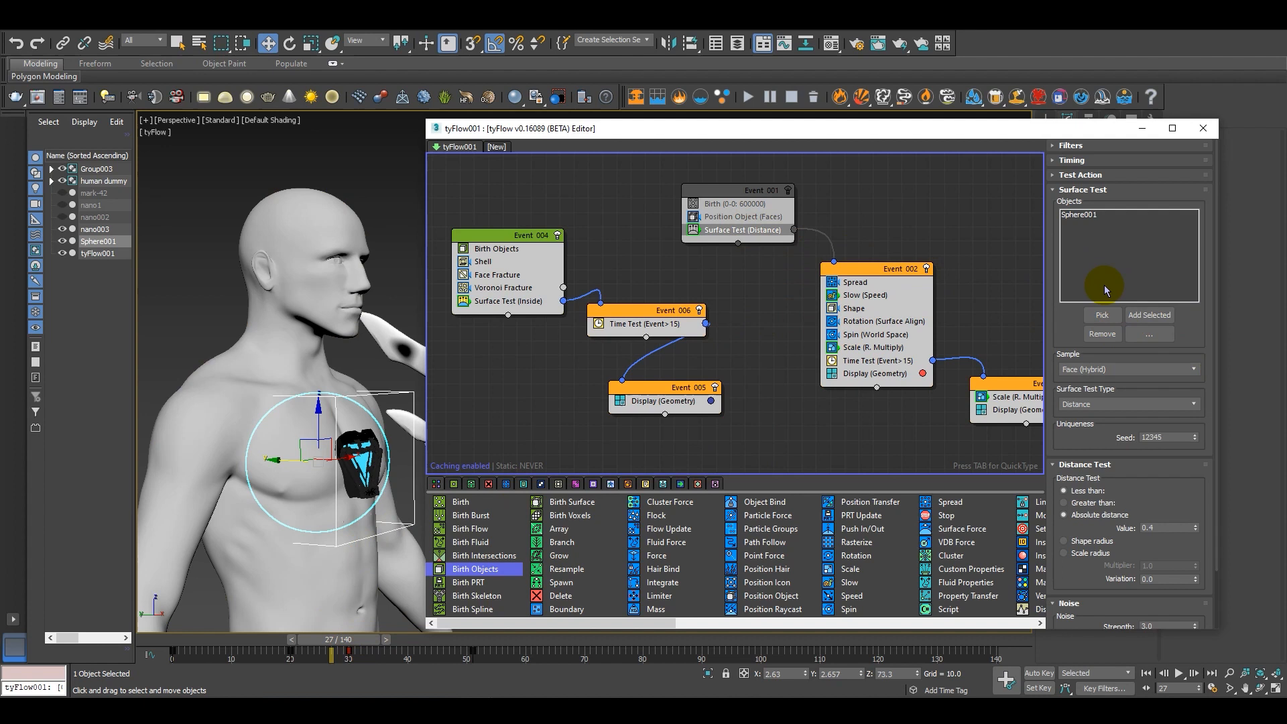
left_click(1116, 404)
left_click(1098, 521)
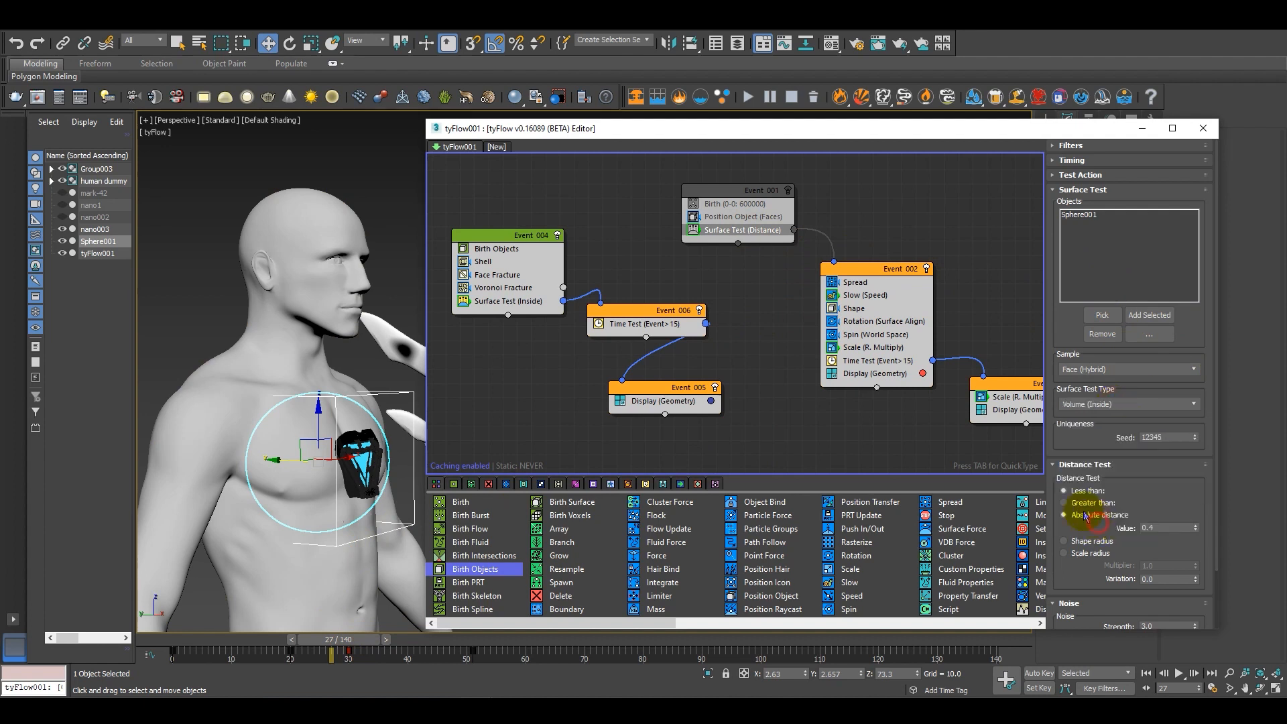
Preview the simulation from frame 0 to frame 100 and examine the armor coverage on the dummy from different angles.
left_click_drag(207, 640, 168, 641)
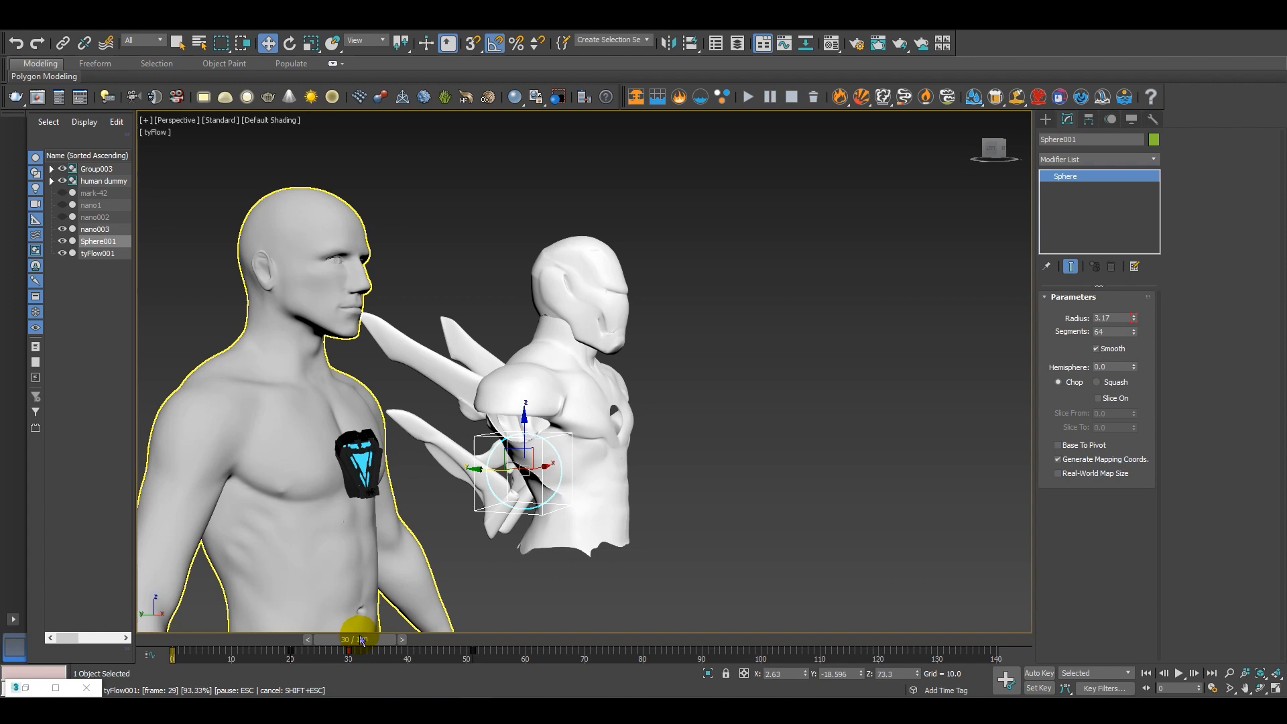
left_click_drag(360, 640, 569, 641)
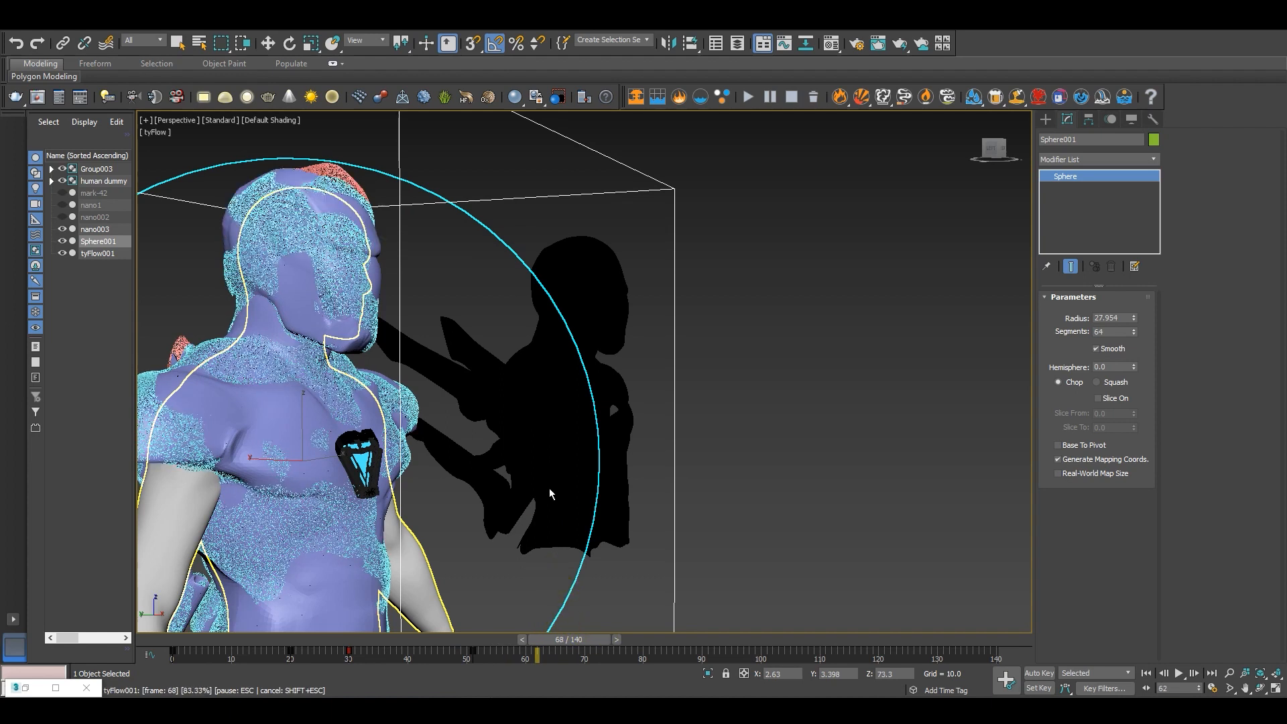
scroll(549, 489, "down", 4)
middle_click_drag(555, 493, 490, 494, "alt")
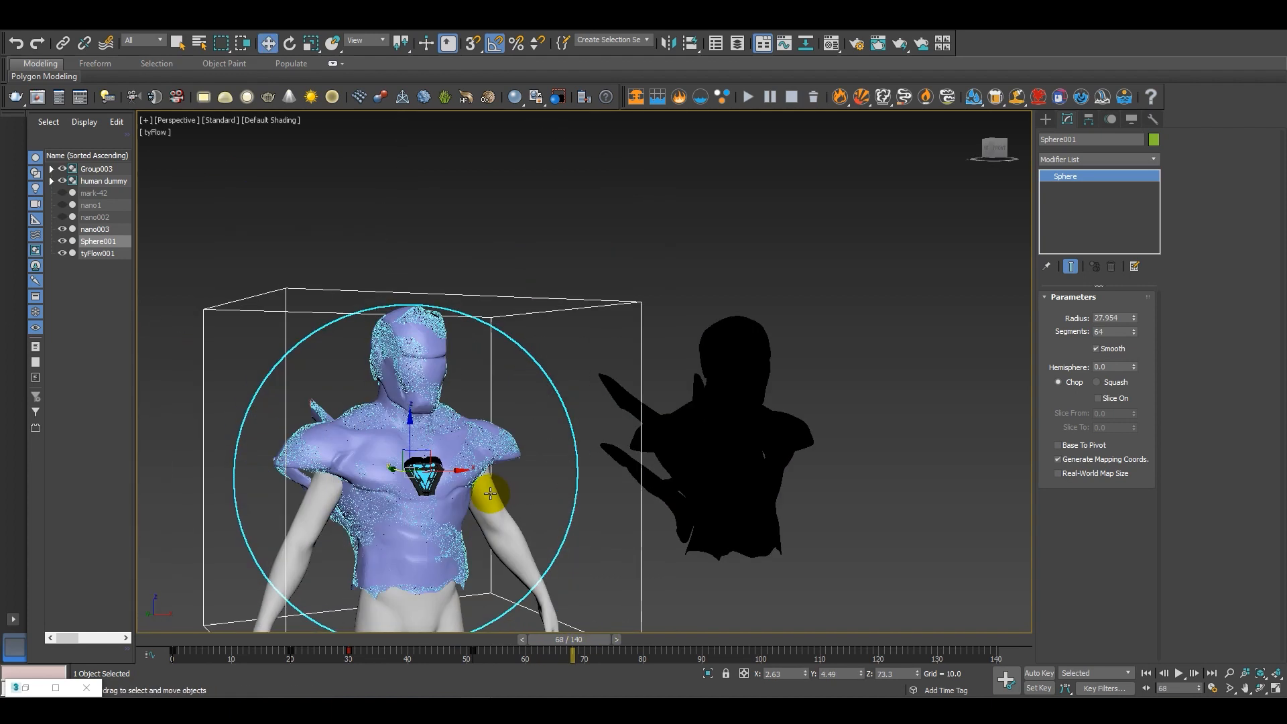
scroll(490, 493, "up", 5)
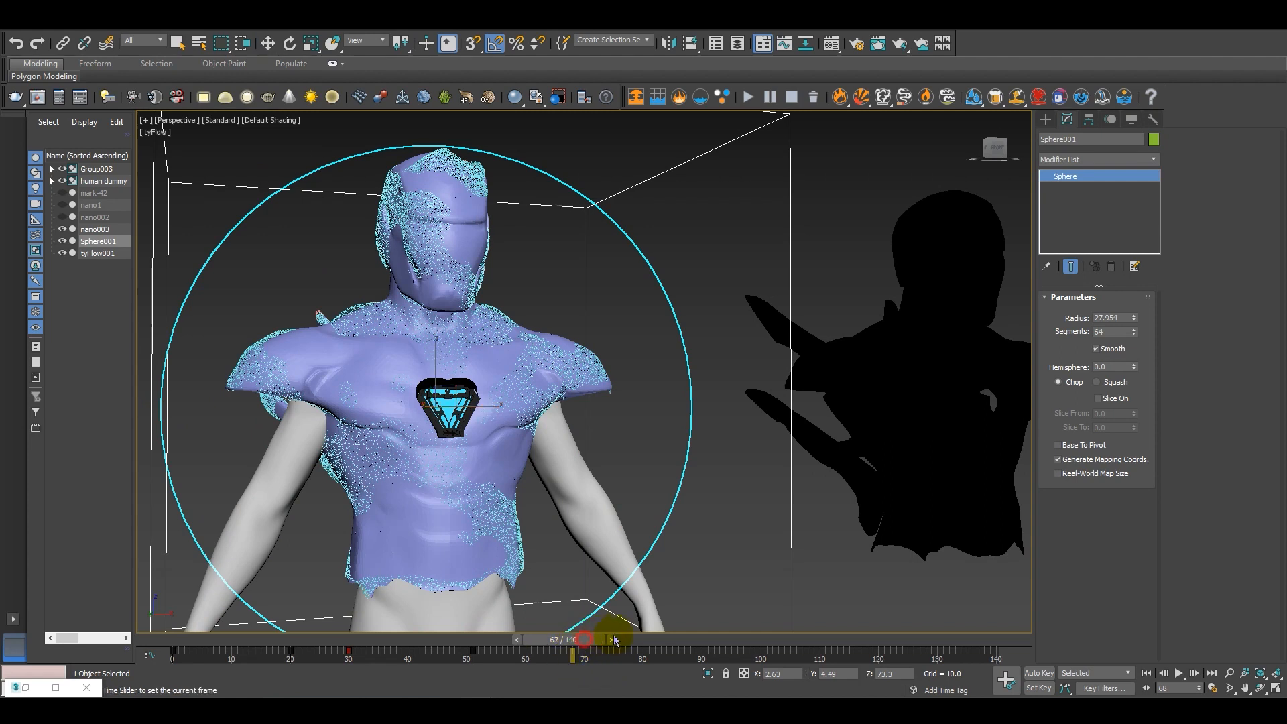
left_click_drag(637, 641, 758, 609)
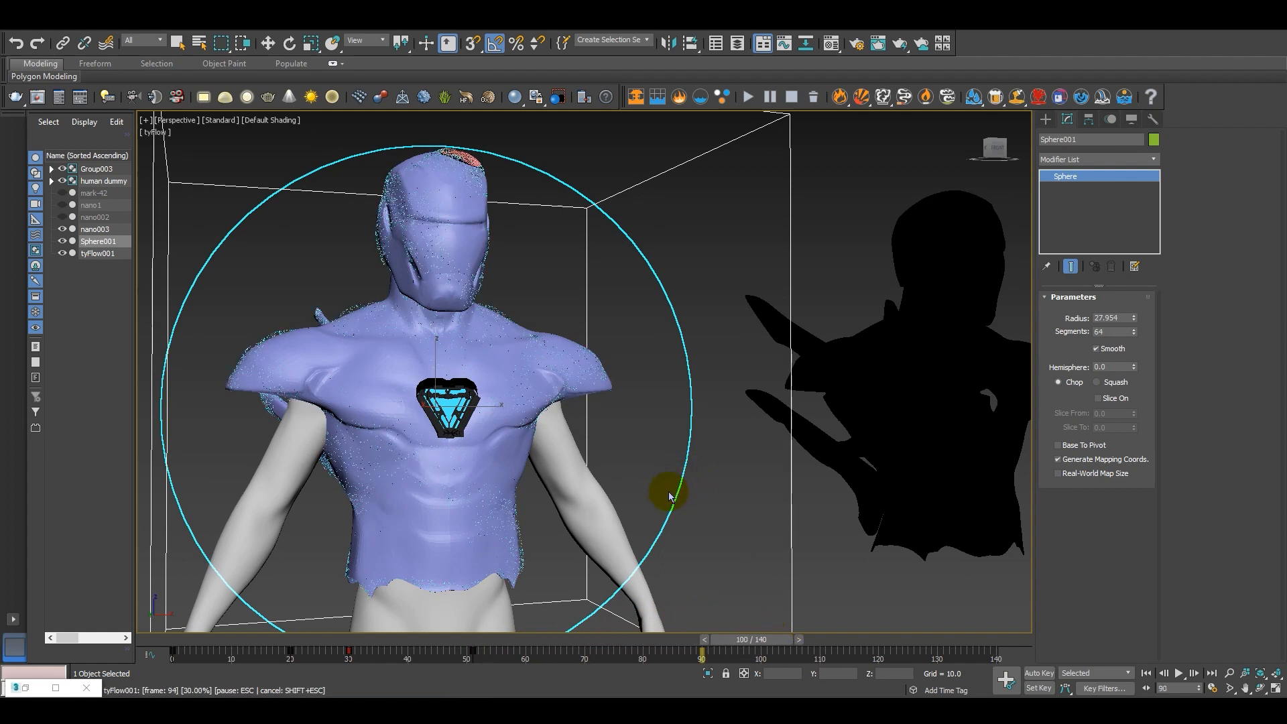
scroll(665, 504, "down", 3)
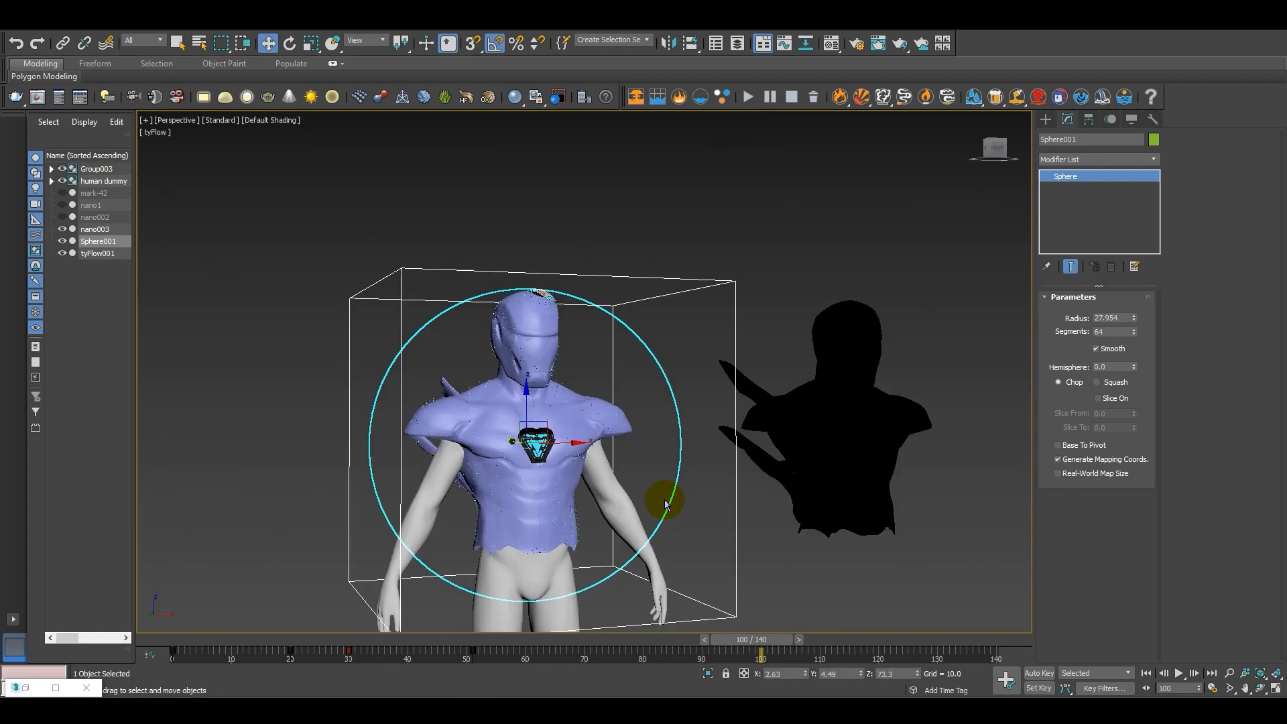
middle_click_drag(659, 514, 640, 620, "alt")
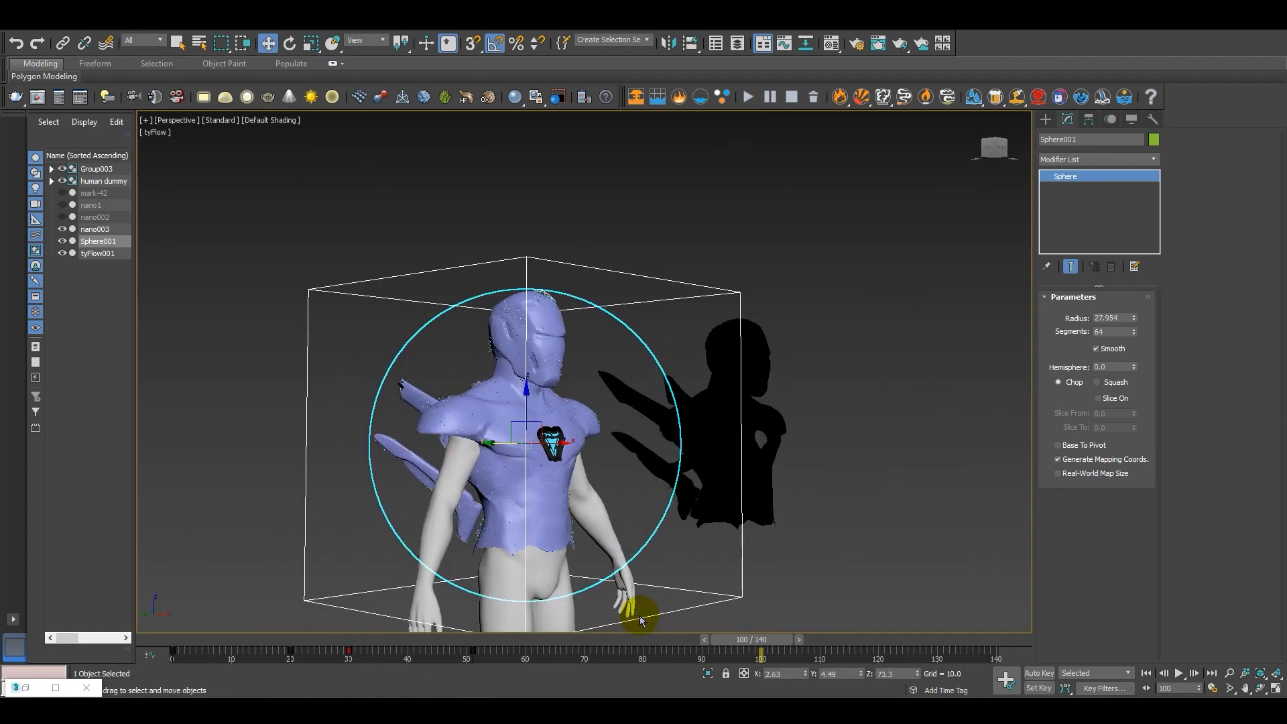
At frame 0, raise Sphere001 along Z to 74.664.
left_click(204, 642)
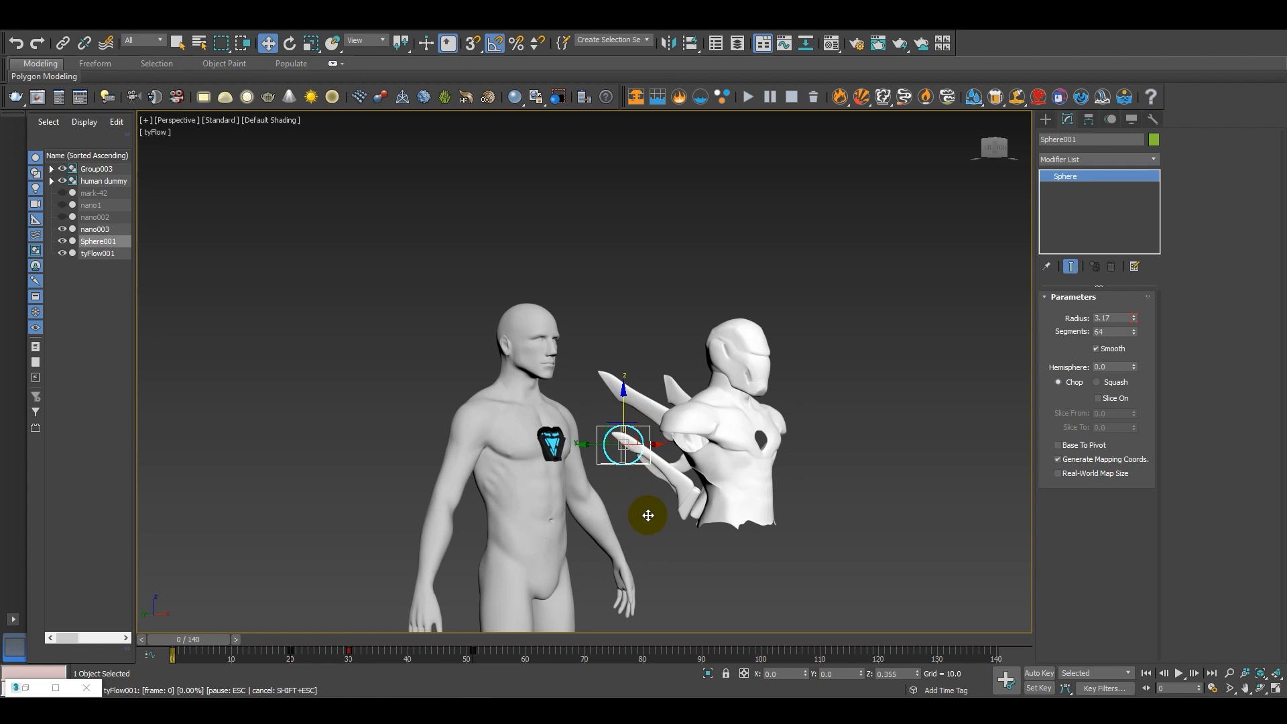
left_click_drag(648, 515, 668, 538)
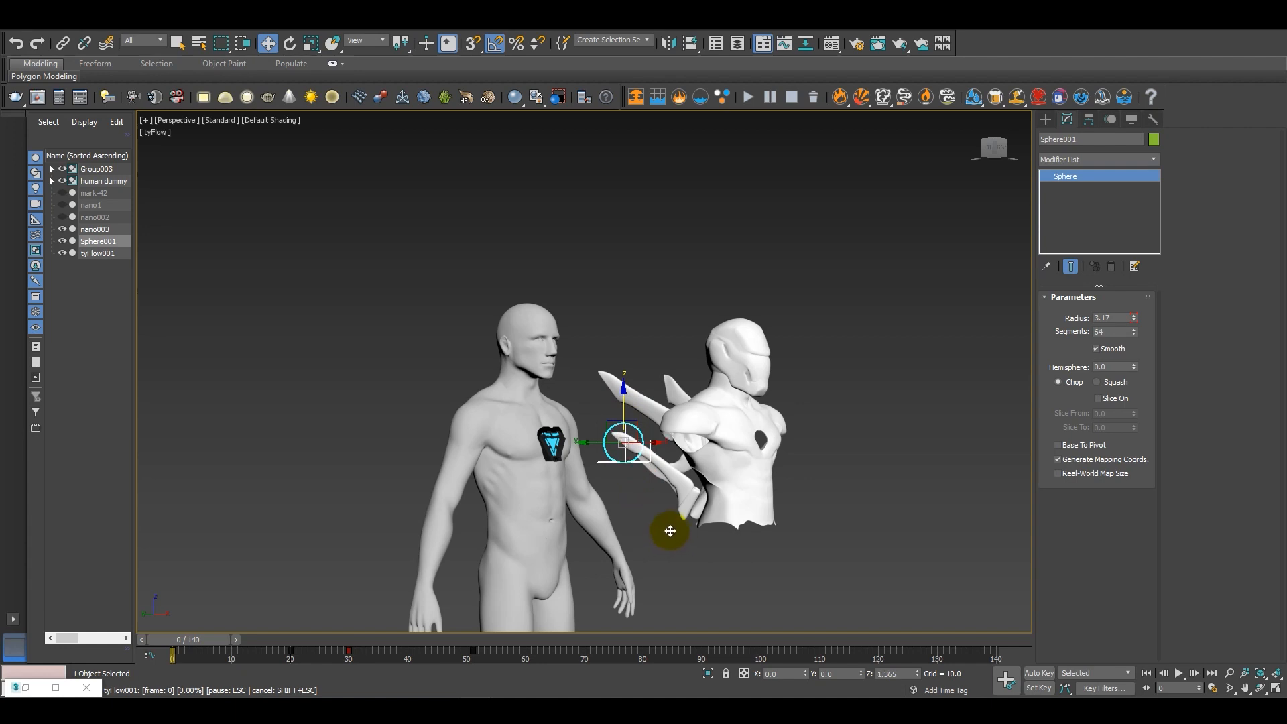
left_click_drag(678, 539, 683, 526)
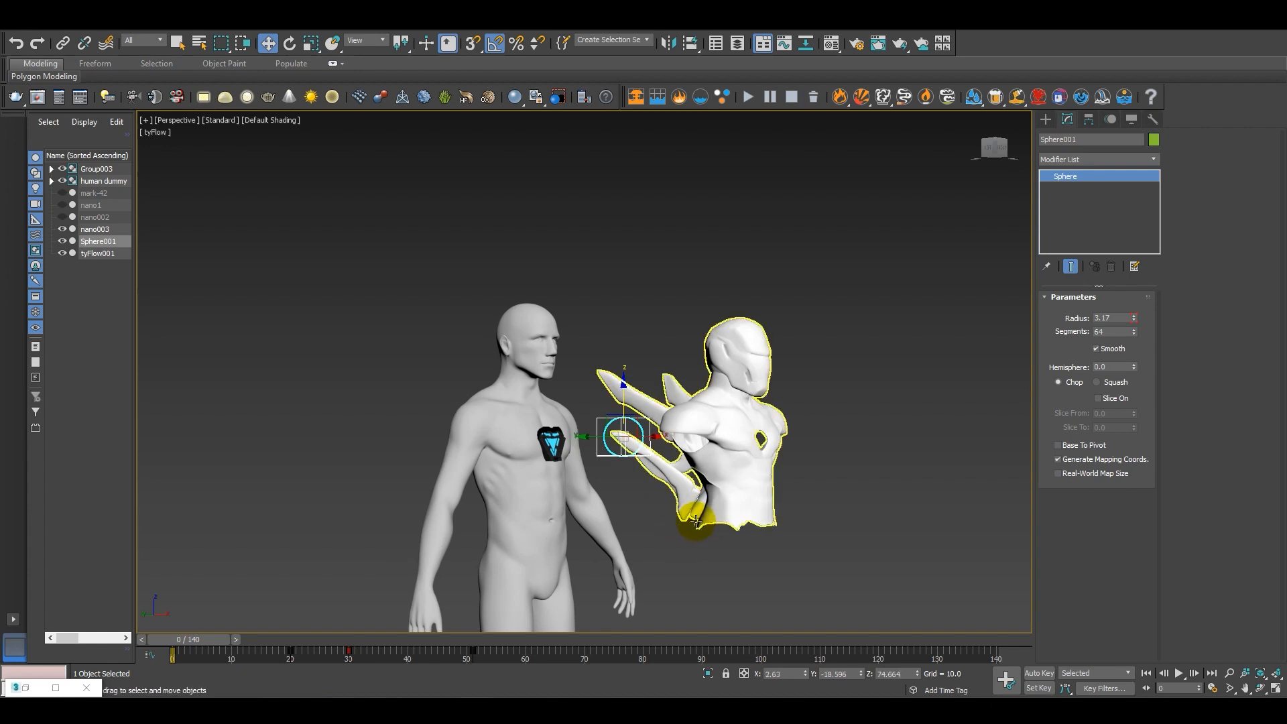
Open the Material Editor, pick the 24 - Default material slot, and place the editor clear of the dummy.
middle_click_drag(695, 531, 572, 520, "alt")
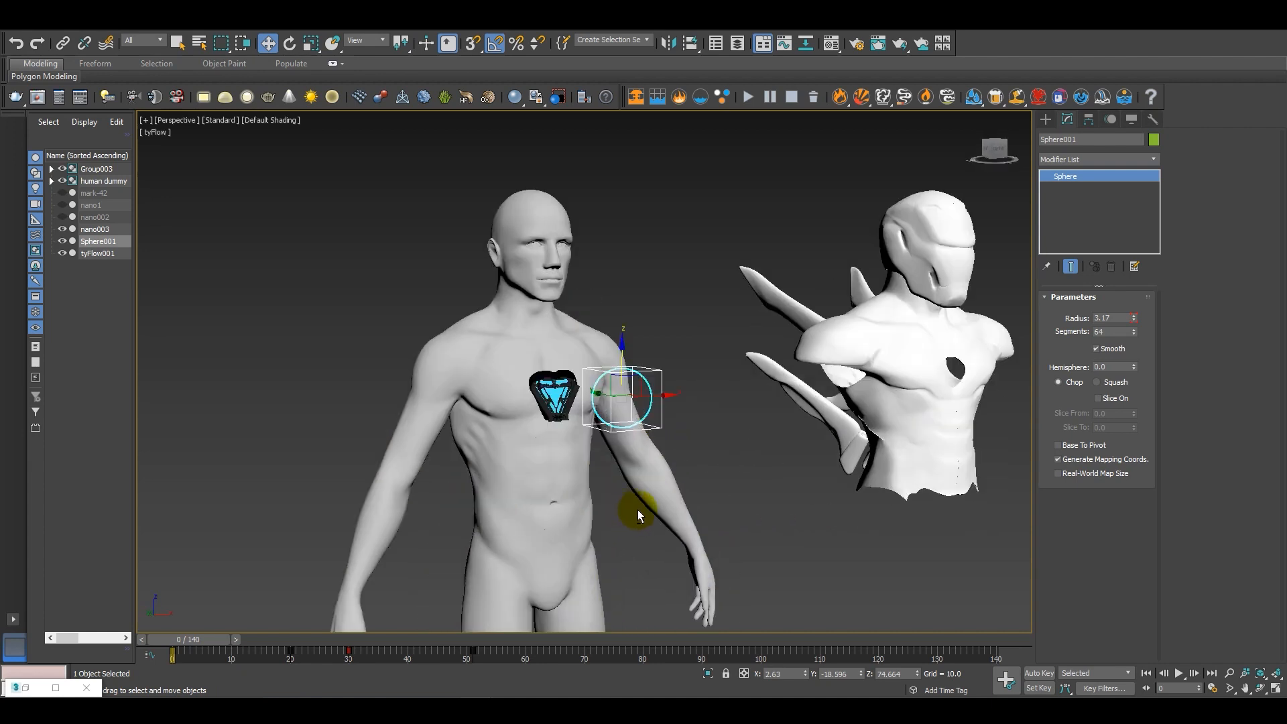
scroll(637, 509, "up", 3)
left_click(693, 482)
key("m")
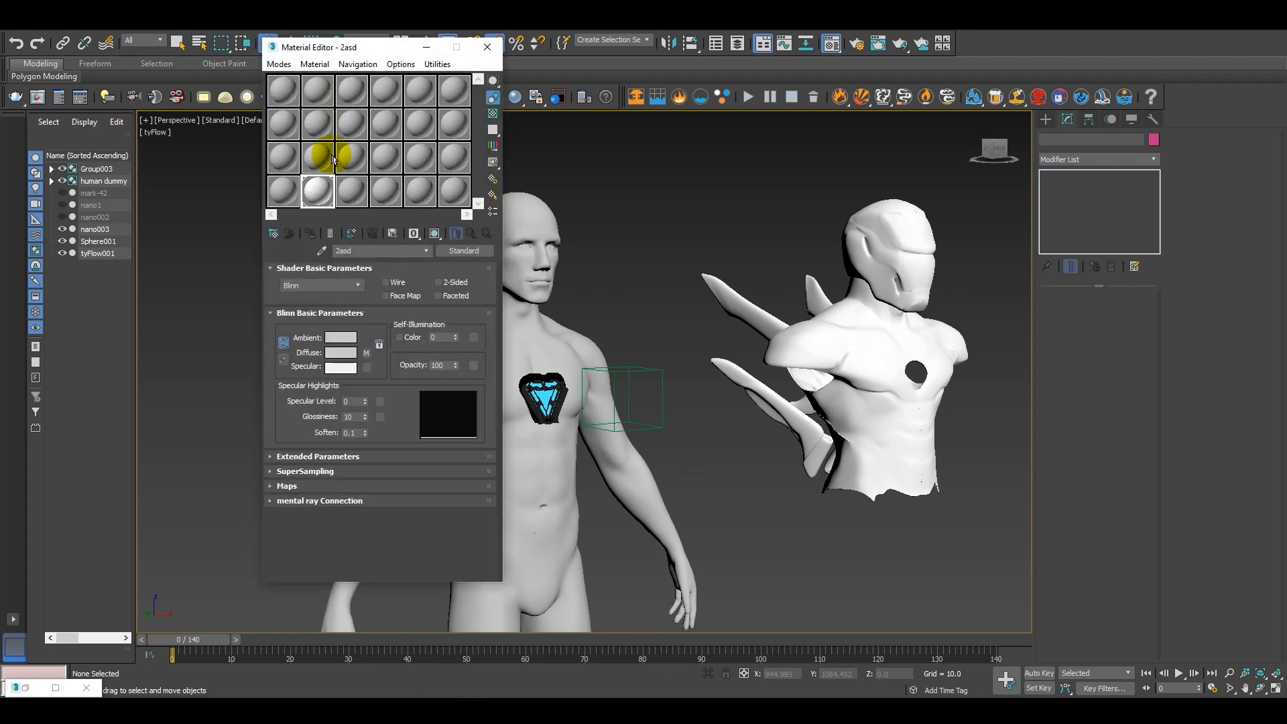
left_click(454, 194)
left_click_drag(368, 48, 806, 106)
middle_click_drag(482, 359, 402, 345)
Check the textured armor of nano1, hide it again, and make nano002 visible.
left_click(67, 205)
left_click(64, 205)
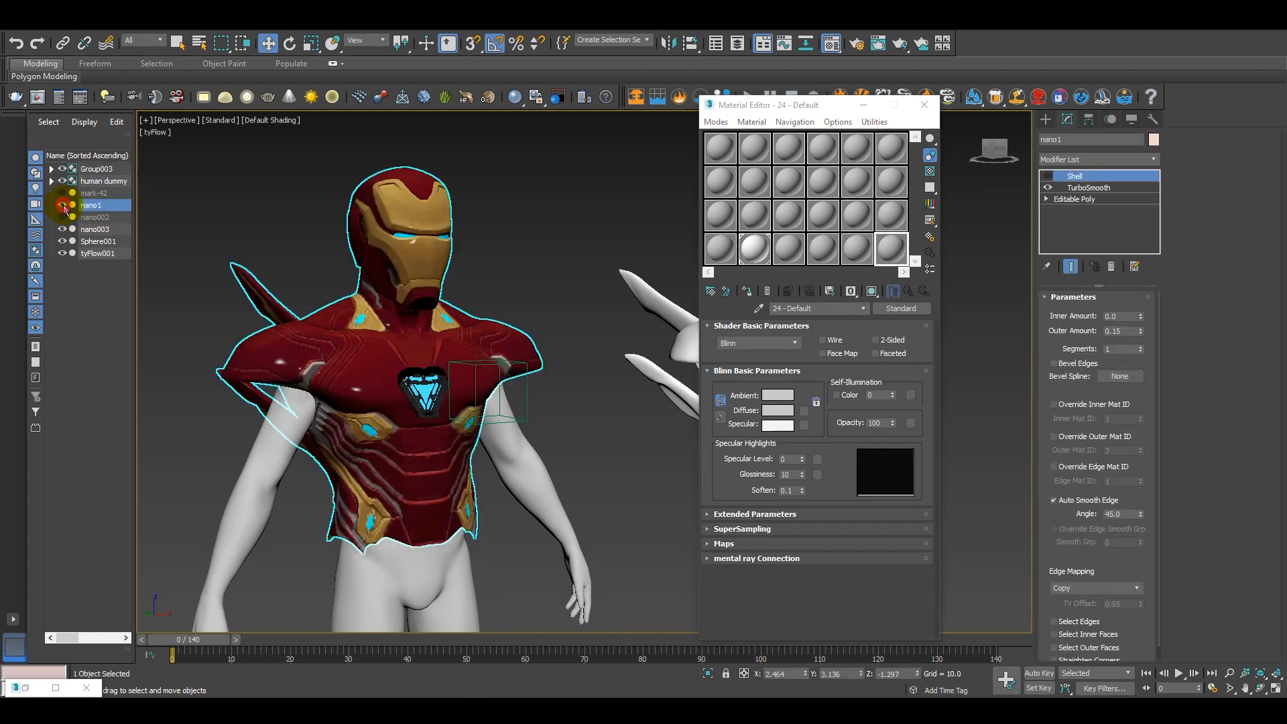
left_click(64, 205)
left_click(62, 217)
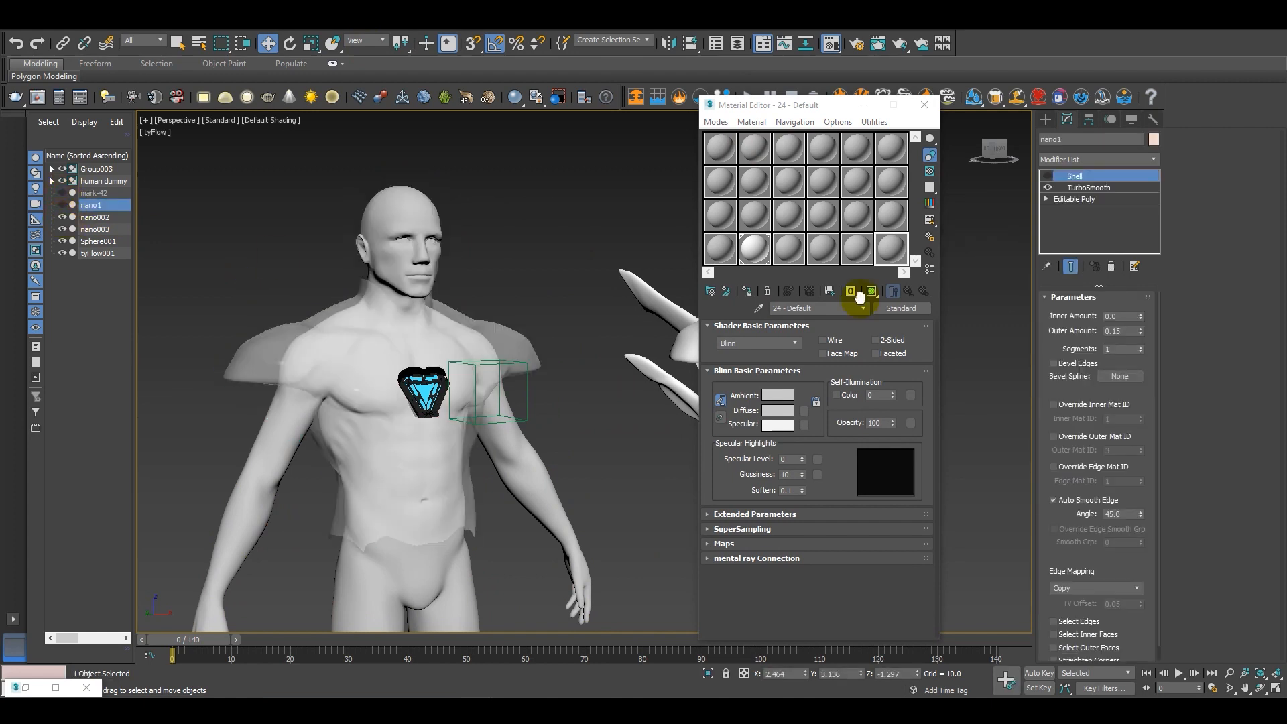
Sample nano002's material 22 - Default into the active material slot, and hide nano002.
left_click(758, 308)
left_click(519, 333)
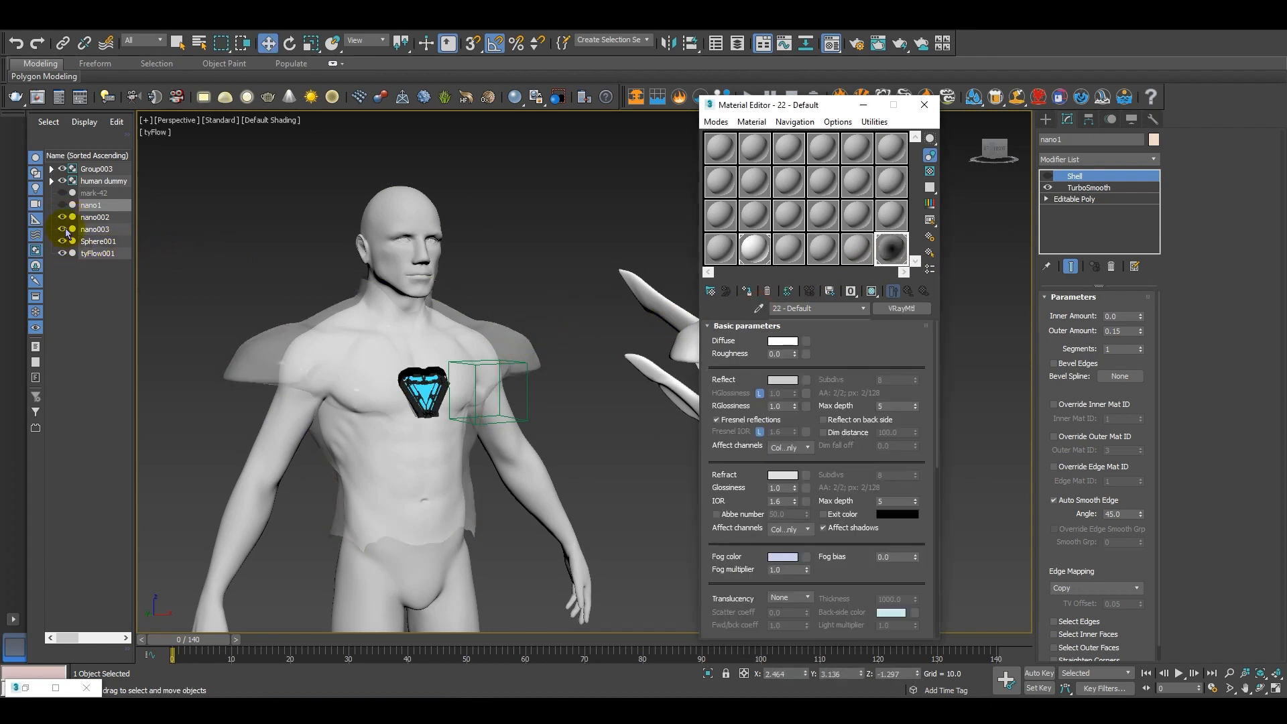
left_click(63, 218)
Set the fog color of material 22 - Default to a medium blue.
left_click(890, 249)
left_click_drag(831, 373, 876, 195)
left_click_drag(797, 561, 792, 519)
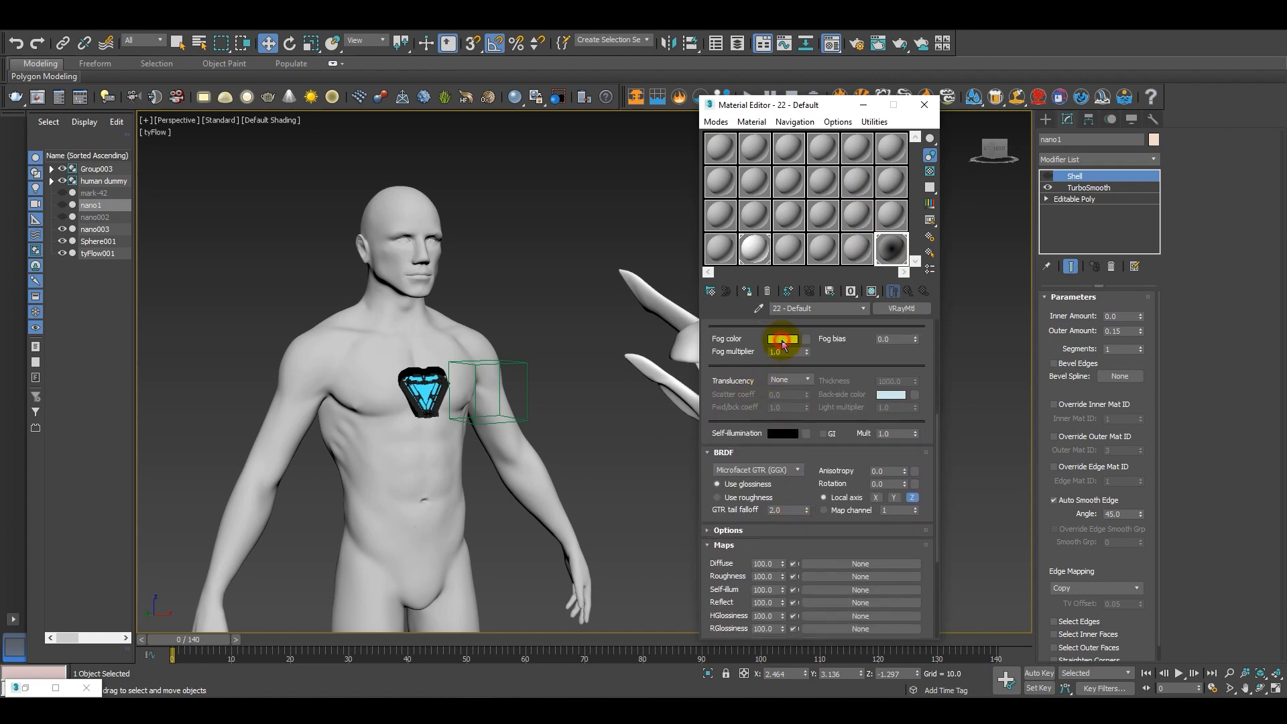
left_click(781, 340)
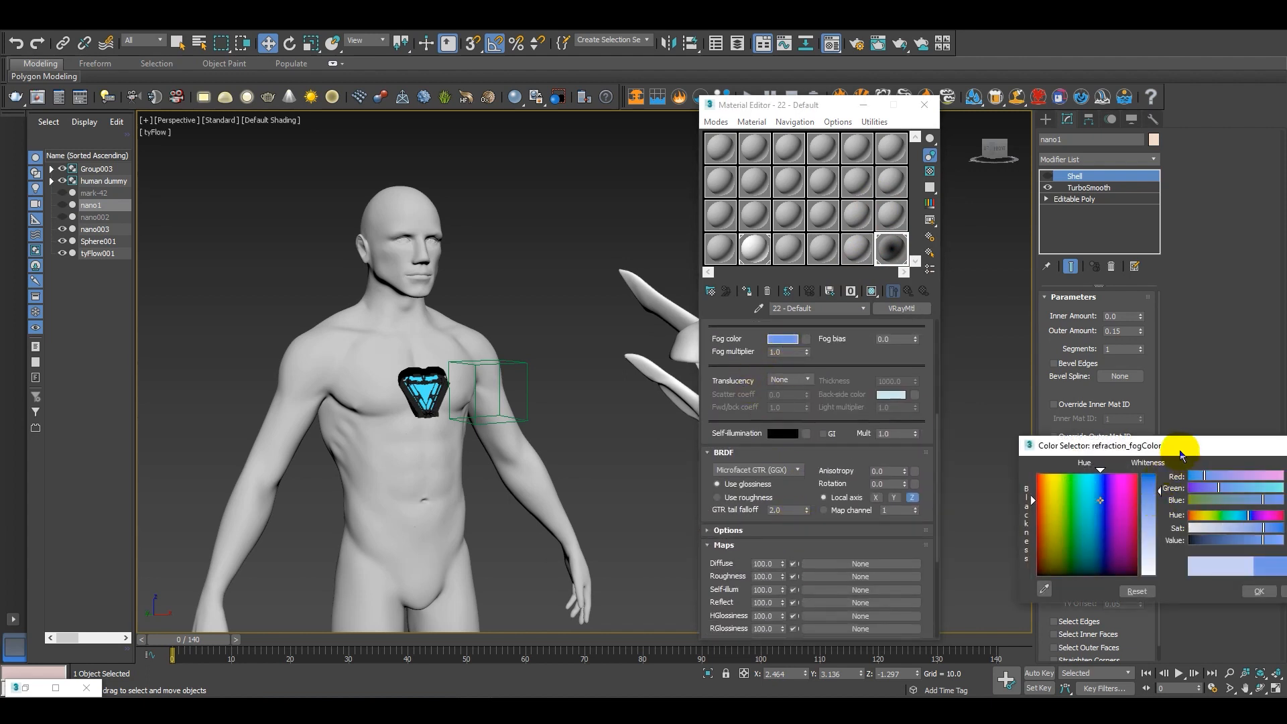
left_click_drag(1181, 456, 1077, 376)
left_click(1156, 512)
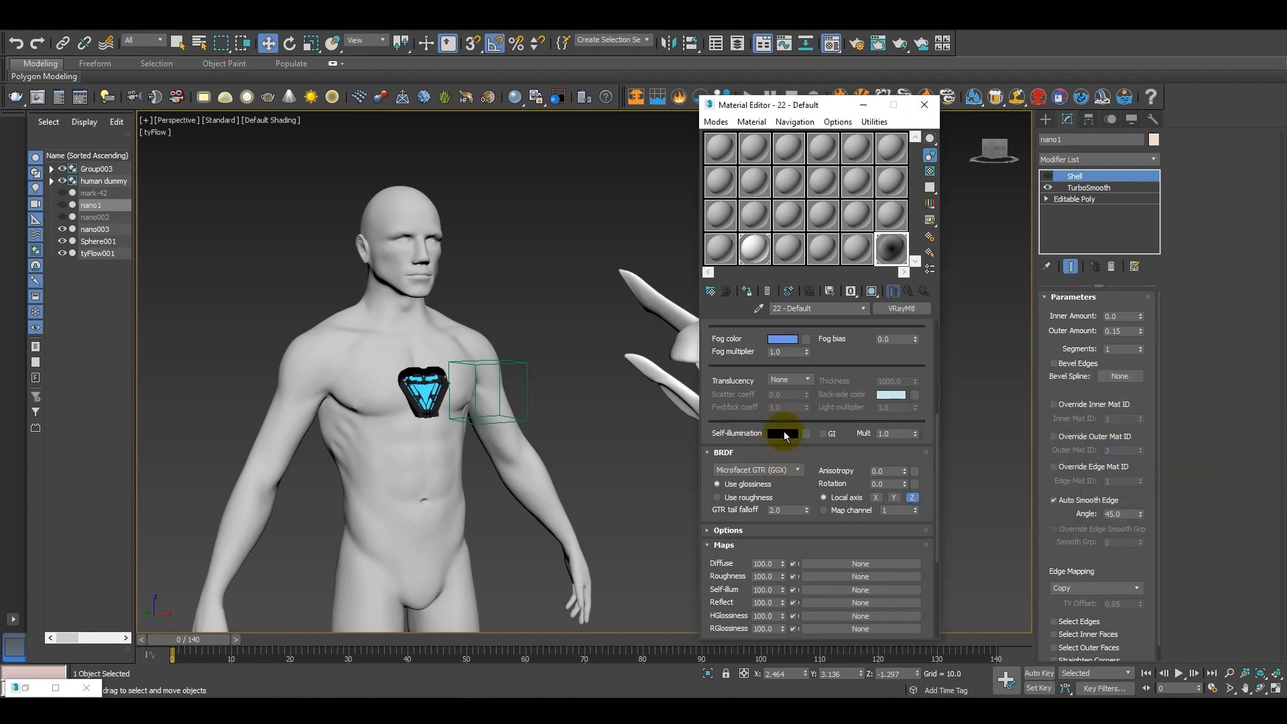
Set the self-illumination of material 22 - Default to light blue with a multiplier of 2.0.
left_click(783, 433)
left_click(980, 425)
left_click_drag(1055, 396, 1055, 428)
left_click_drag(989, 406, 989, 402)
left_click(1154, 511)
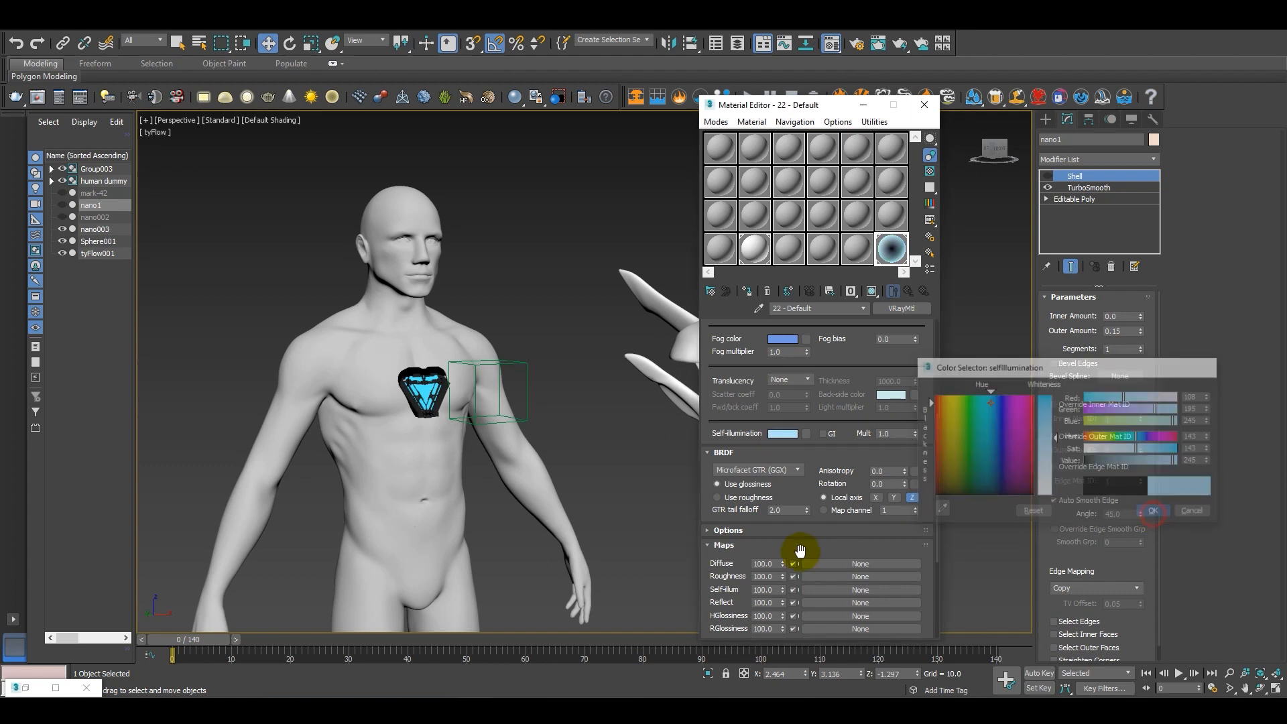
left_click_drag(750, 536, 761, 281)
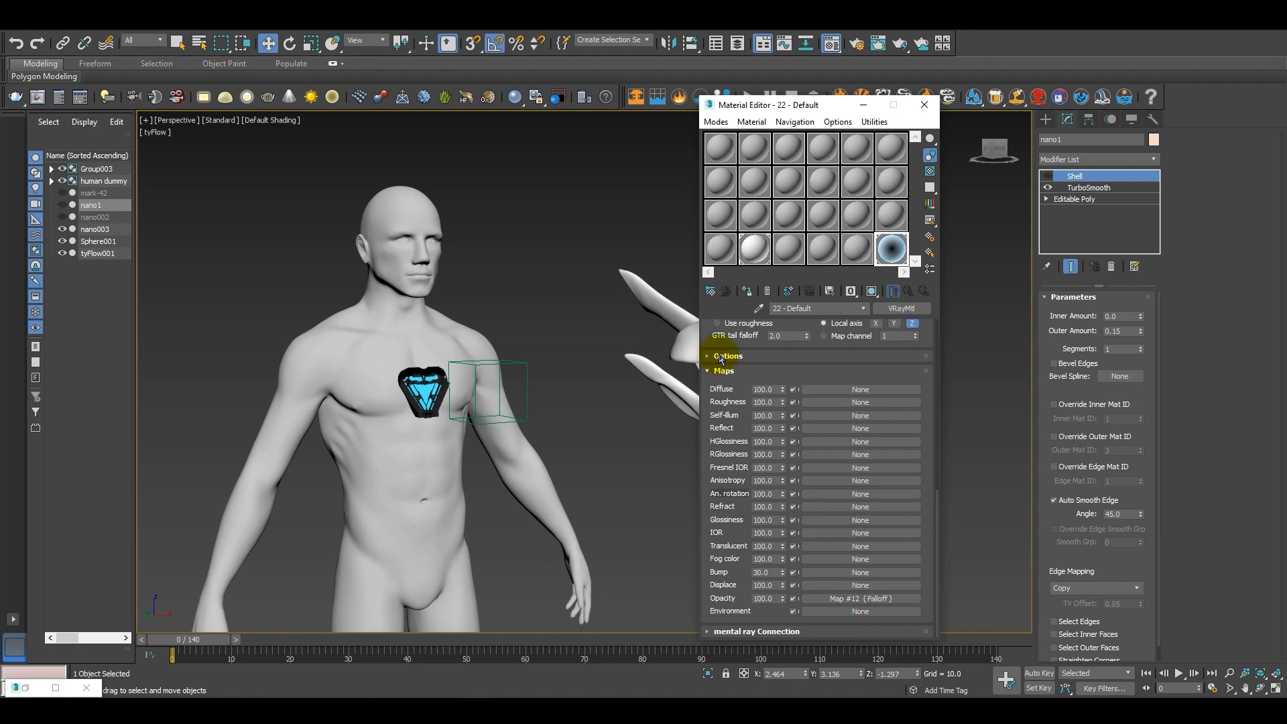
left_click_drag(752, 345, 754, 643)
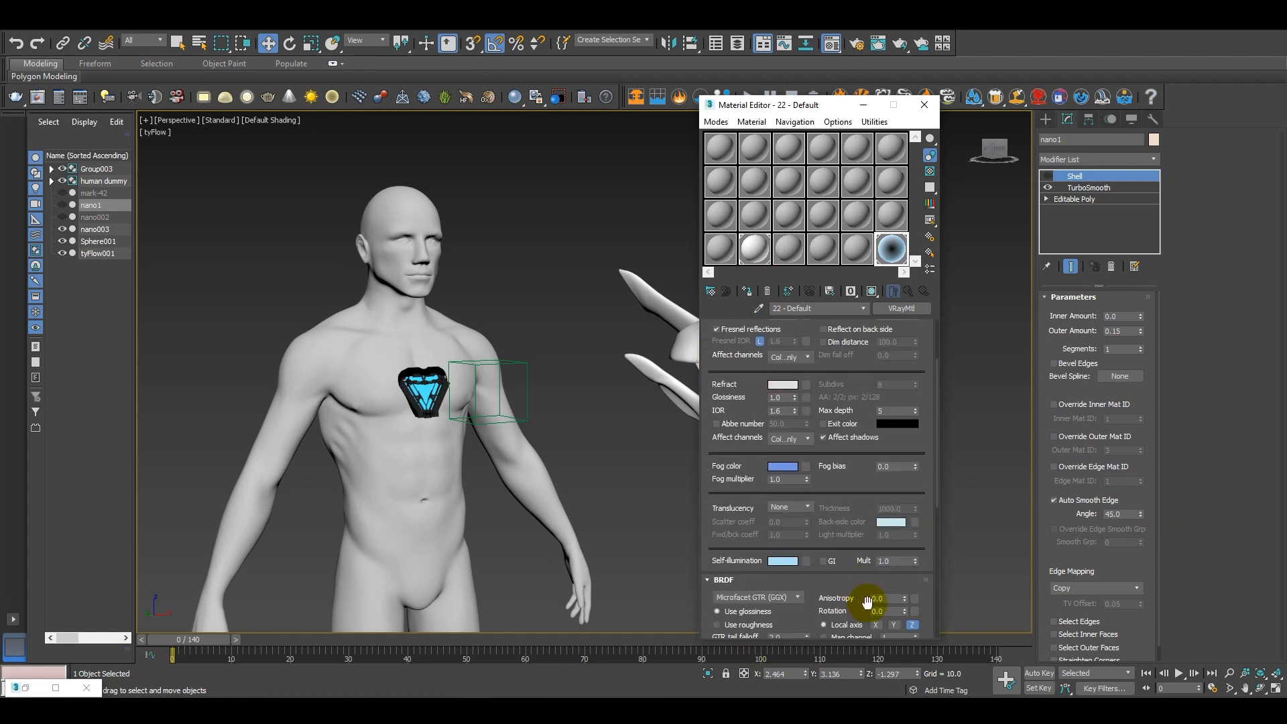
double_click(891, 560)
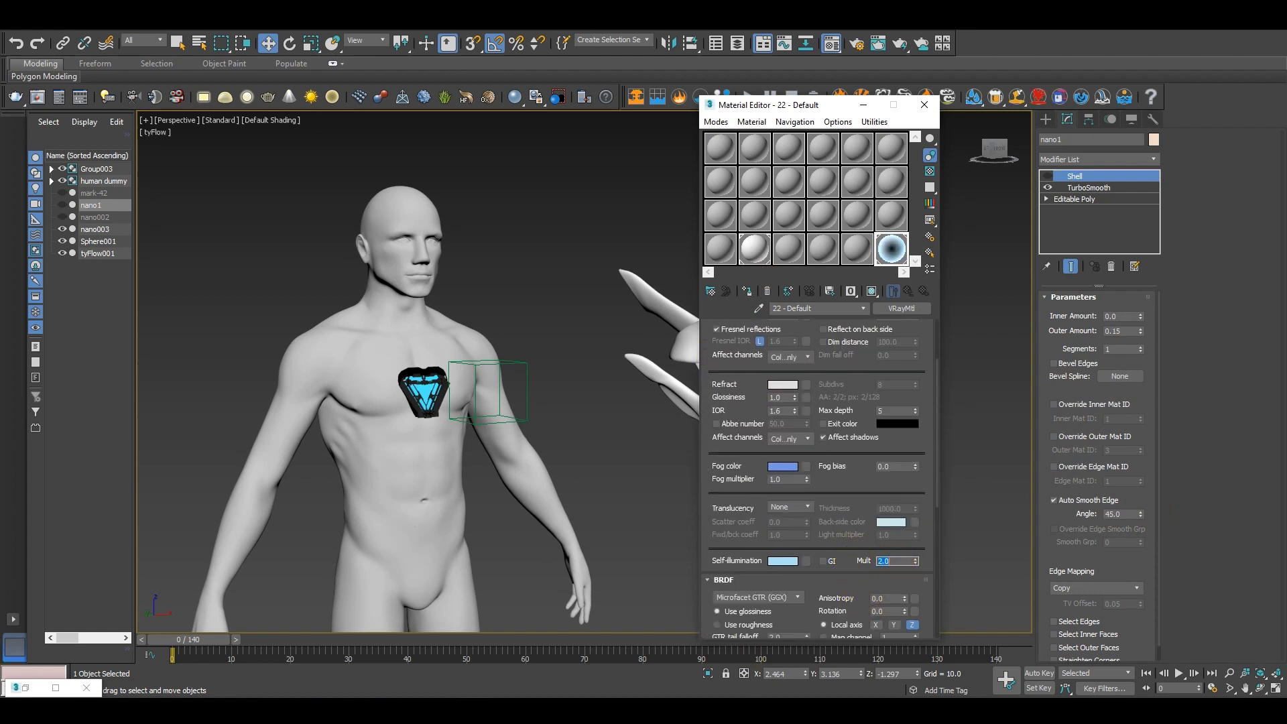
Set the refraction color of material 22 - Default to black.
left_click_drag(744, 415, 756, 514)
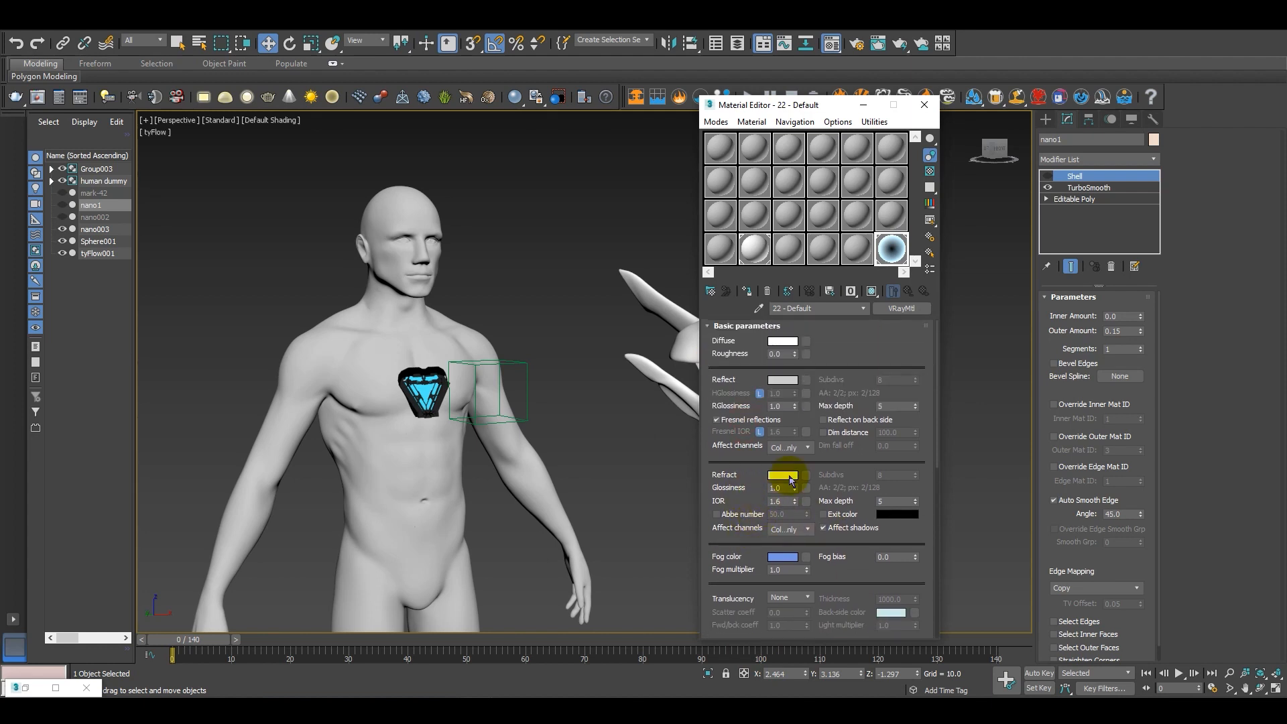
left_click(788, 477)
left_click_drag(1056, 463, 1056, 395)
left_click(1158, 513)
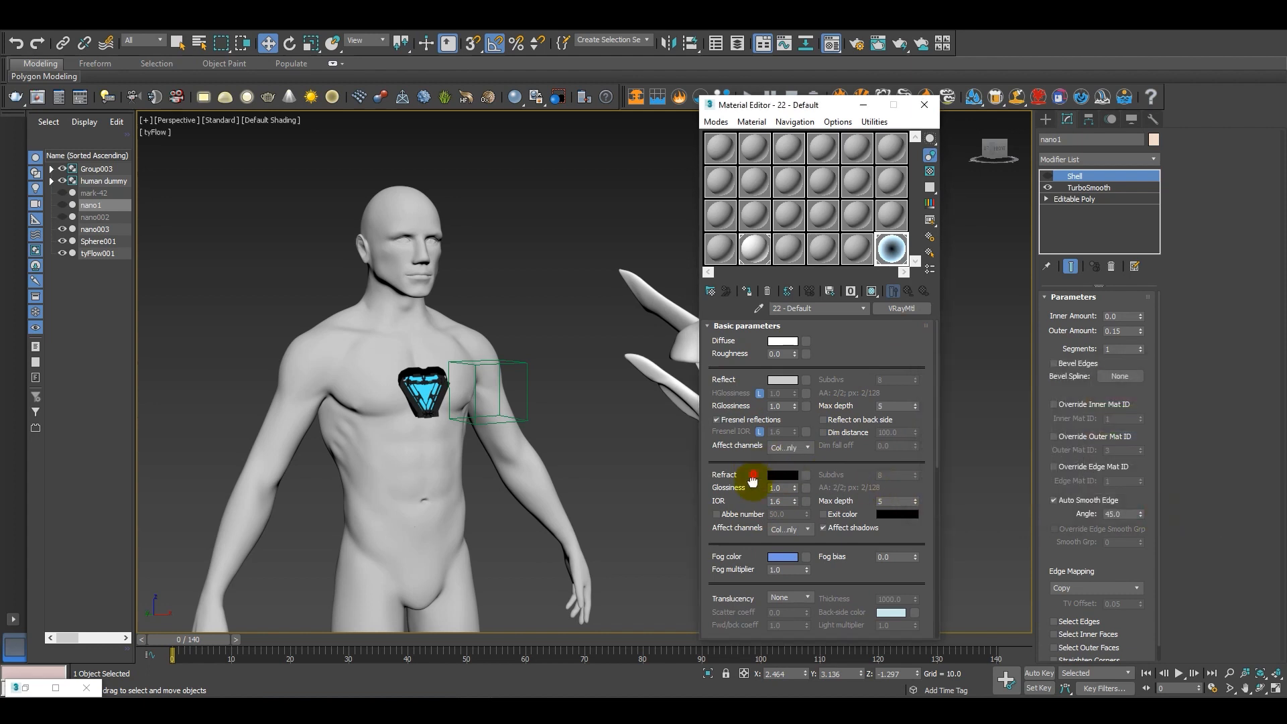
Set the diffuse color of material 22 - Default to a bright blue.
left_click_drag(752, 480, 791, 364)
left_click(782, 339)
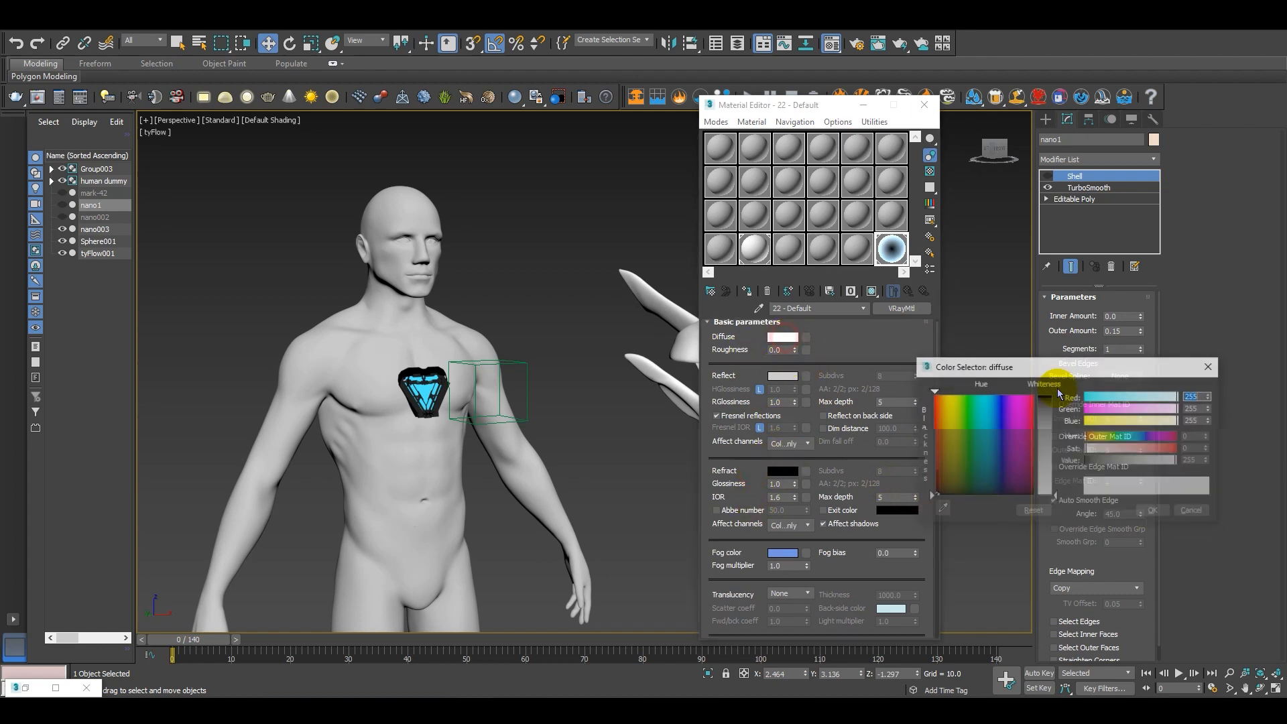
left_click(980, 409)
mouse_move(1051, 419)
left_mouse_down()
mouse_move(1057, 397)
mouse_move(993, 398)
left_mouse_up()
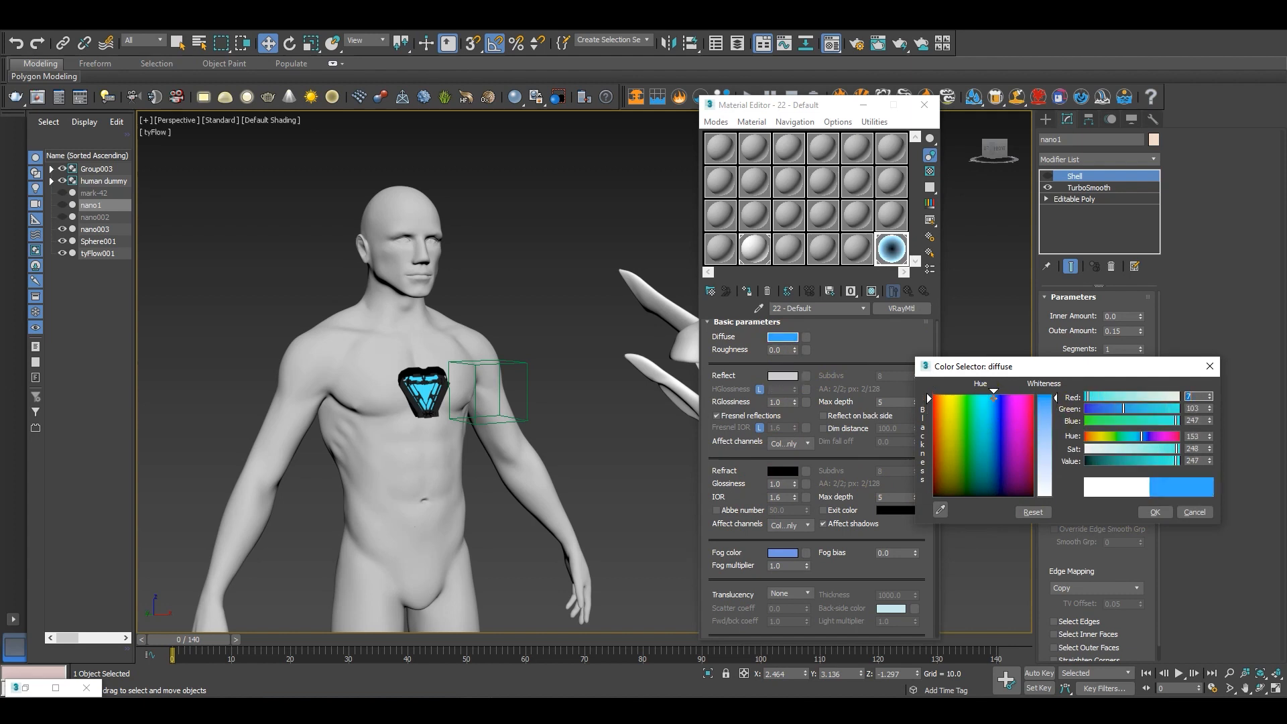
left_click(1154, 511)
Reopen the tyFlow001 editor and reposition Event 006 and Event 005 in the flow graph.
scroll(501, 397, "up", 3)
middle_click_drag(502, 397, 538, 395, "alt")
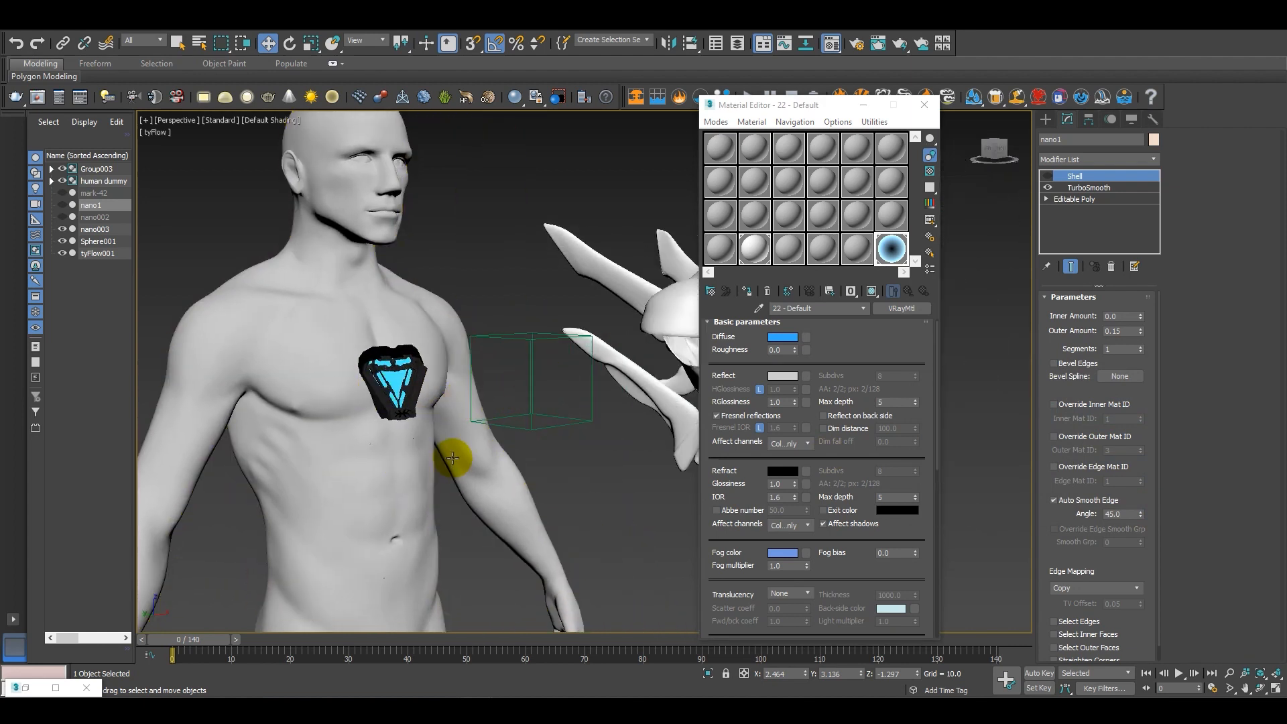
middle_click_drag(460, 460, 518, 460)
left_click(27, 686)
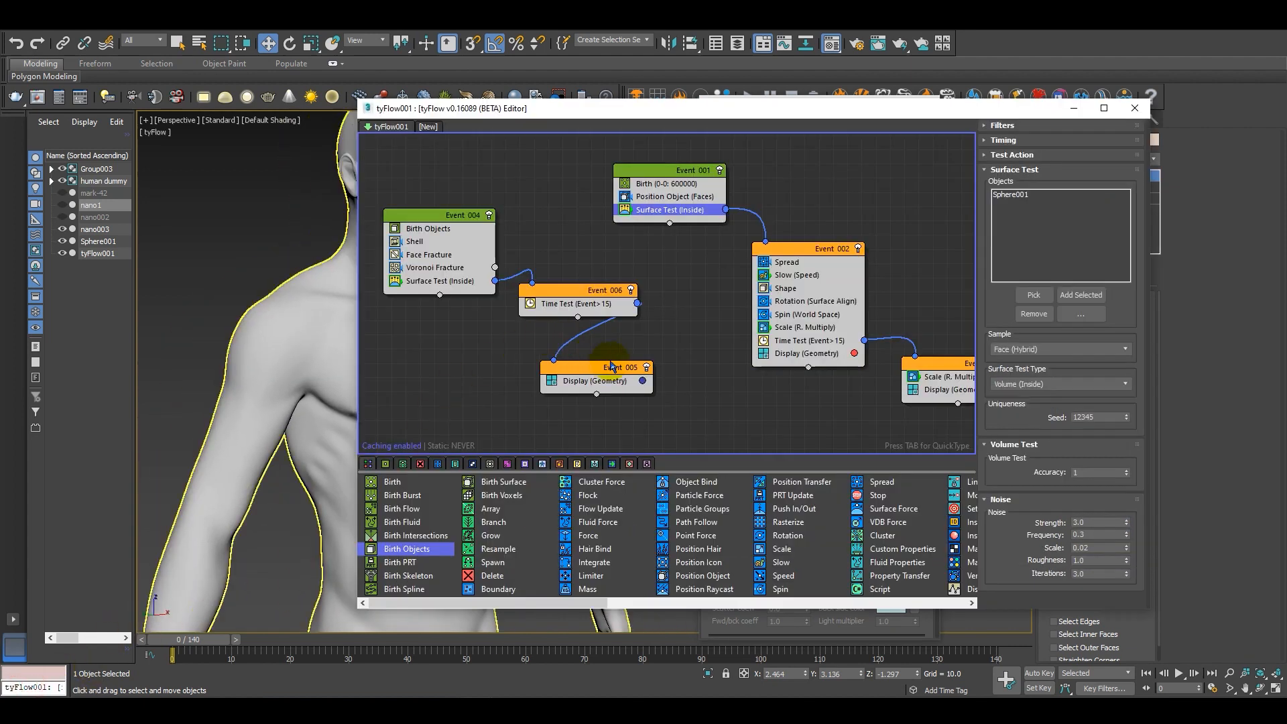
middle_click_drag(609, 364, 642, 379)
left_click_drag(622, 311, 598, 318)
left_click_drag(632, 386, 708, 386)
scroll(468, 229, "down", 1)
Disable all events of the tyFlow001 flow and tidy the placement of Event 006 and Event 005.
left_click_drag(407, 174, 963, 455)
left_click(514, 231)
left_click(645, 268)
left_click_drag(575, 300, 590, 310)
left_click(641, 289)
left_click_drag(661, 355, 690, 372)
scroll(753, 316, "up", 1)
scroll(644, 373, "up", 1)
middle_click_drag(652, 339, 628, 351)
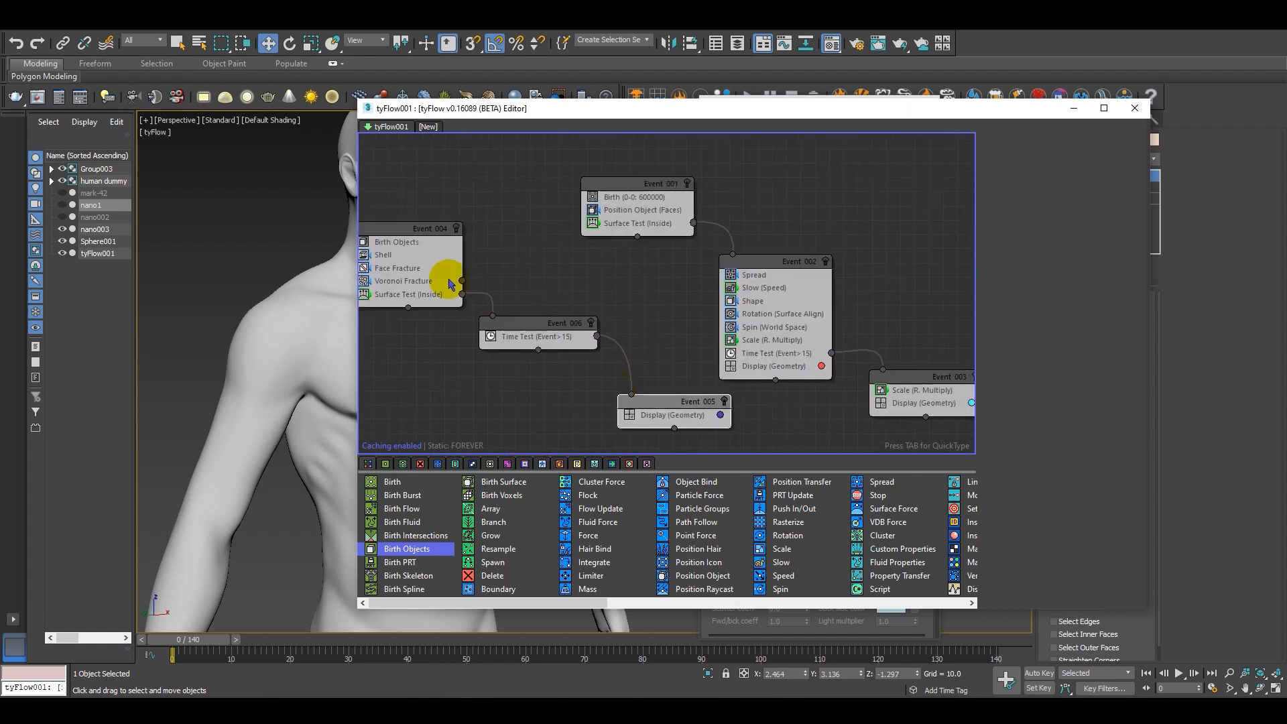
Add a Mesh operator to Event 005, Event 002 and Event 003.
middle_click_drag(553, 415, 590, 416)
left_click_drag(560, 606, 843, 593)
left_click_drag(781, 522, 710, 418)
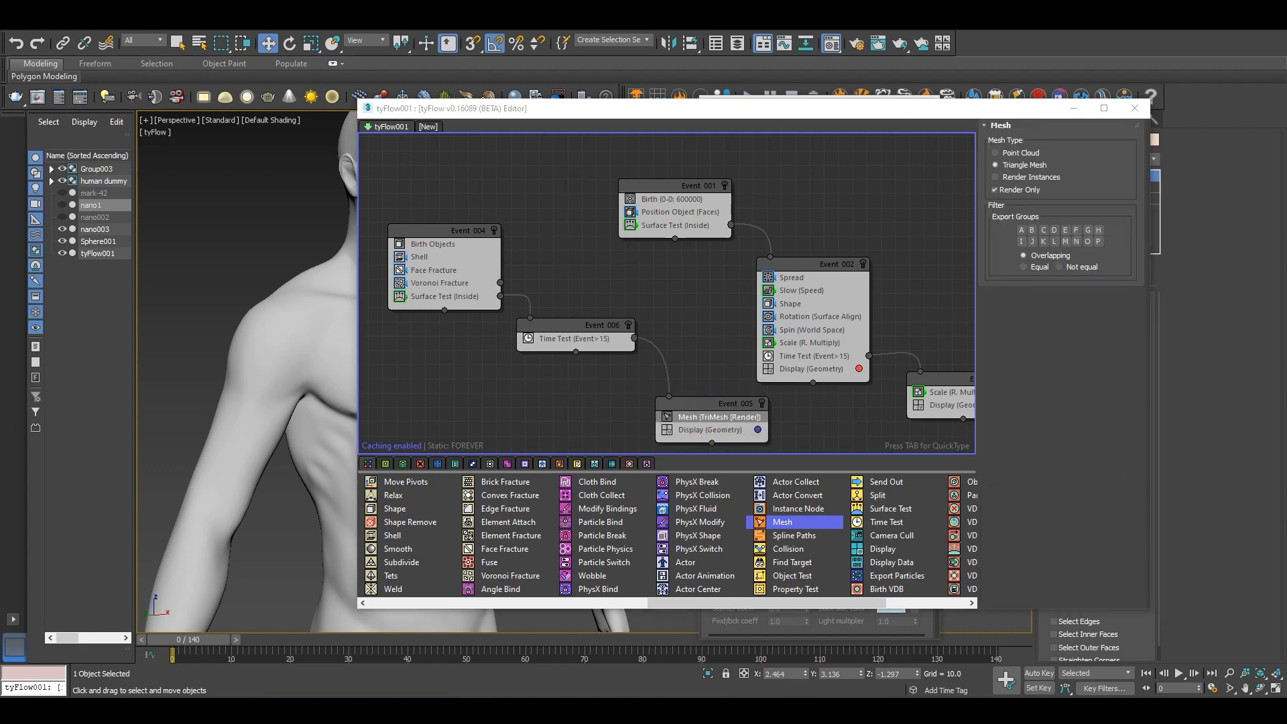
left_click_drag(783, 523, 809, 377)
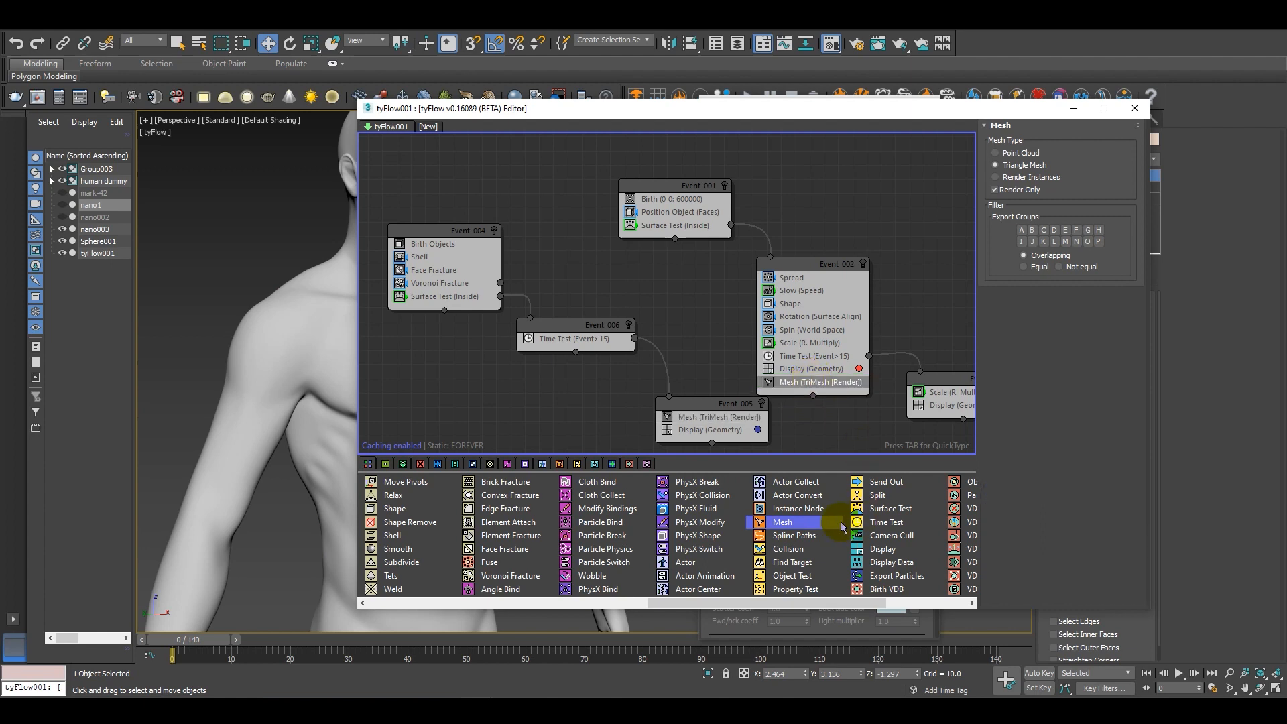
left_click_drag(795, 522, 941, 391)
Add an Instance Material operator to Event 005, Event 002 and Event 003.
middle_click_drag(870, 444, 833, 424)
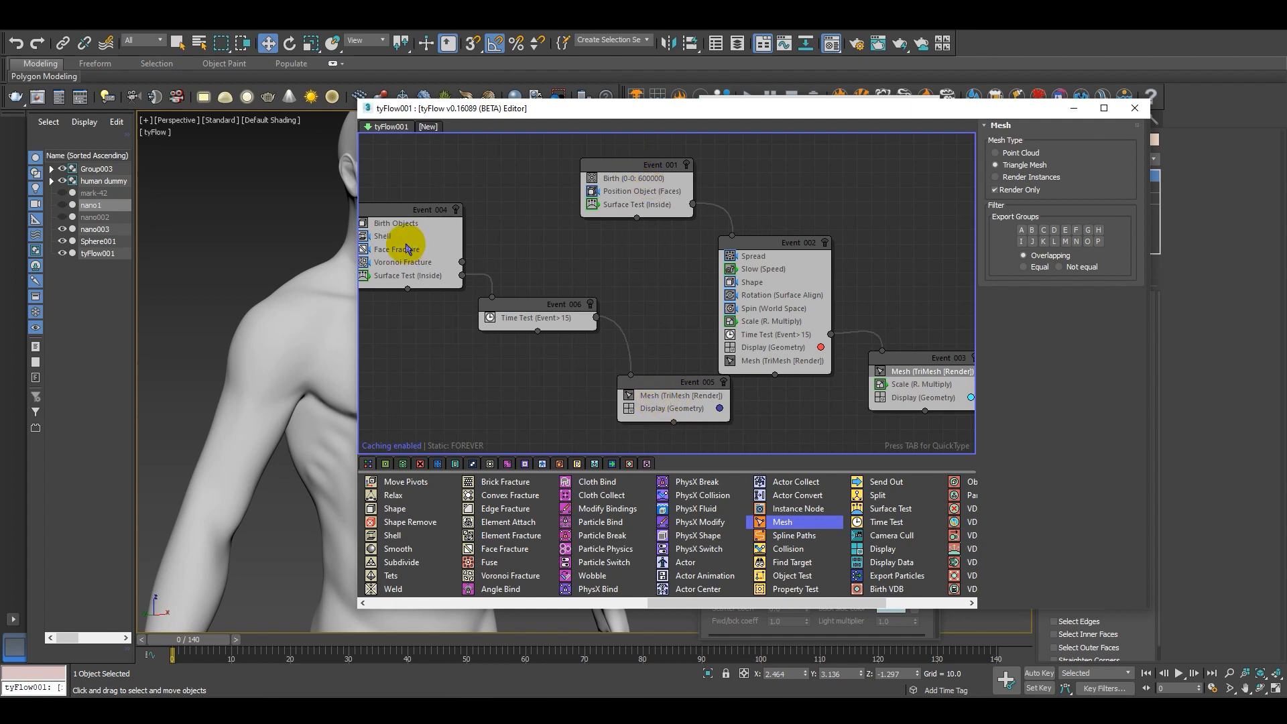
middle_click_drag(545, 308, 553, 326)
left_click_drag(531, 326, 526, 332)
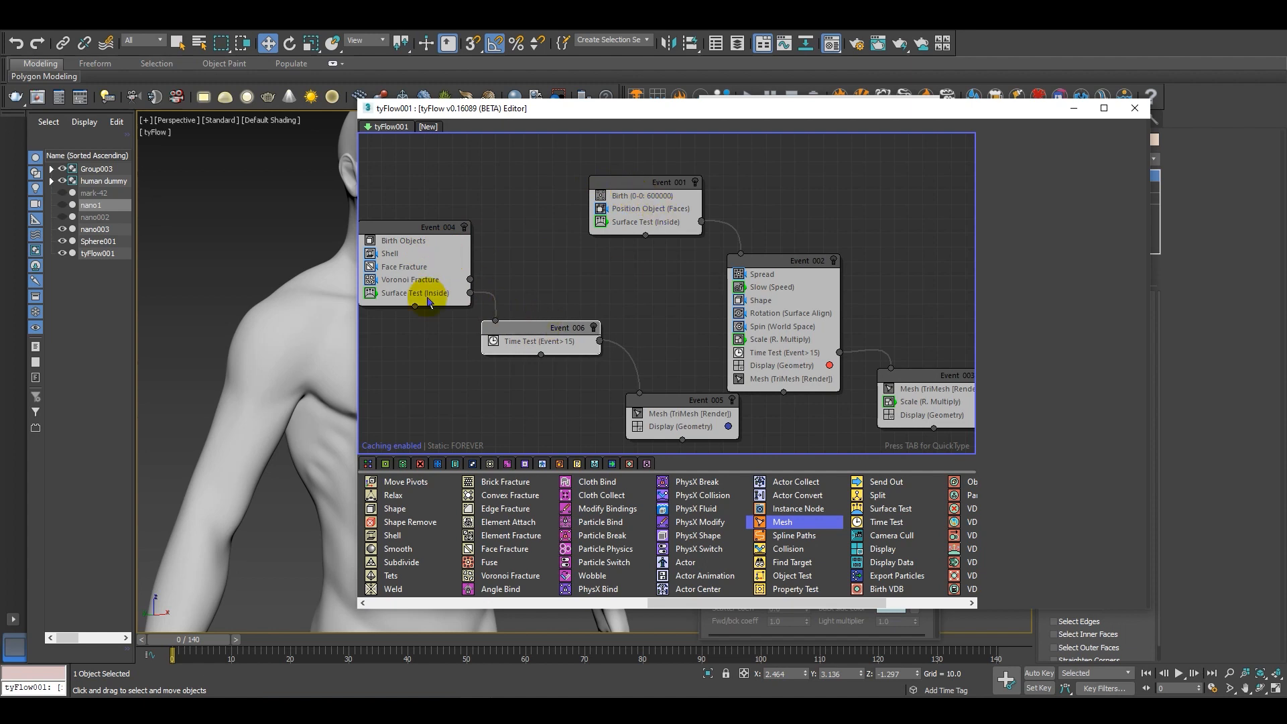
middle_click_drag(646, 300, 615, 291)
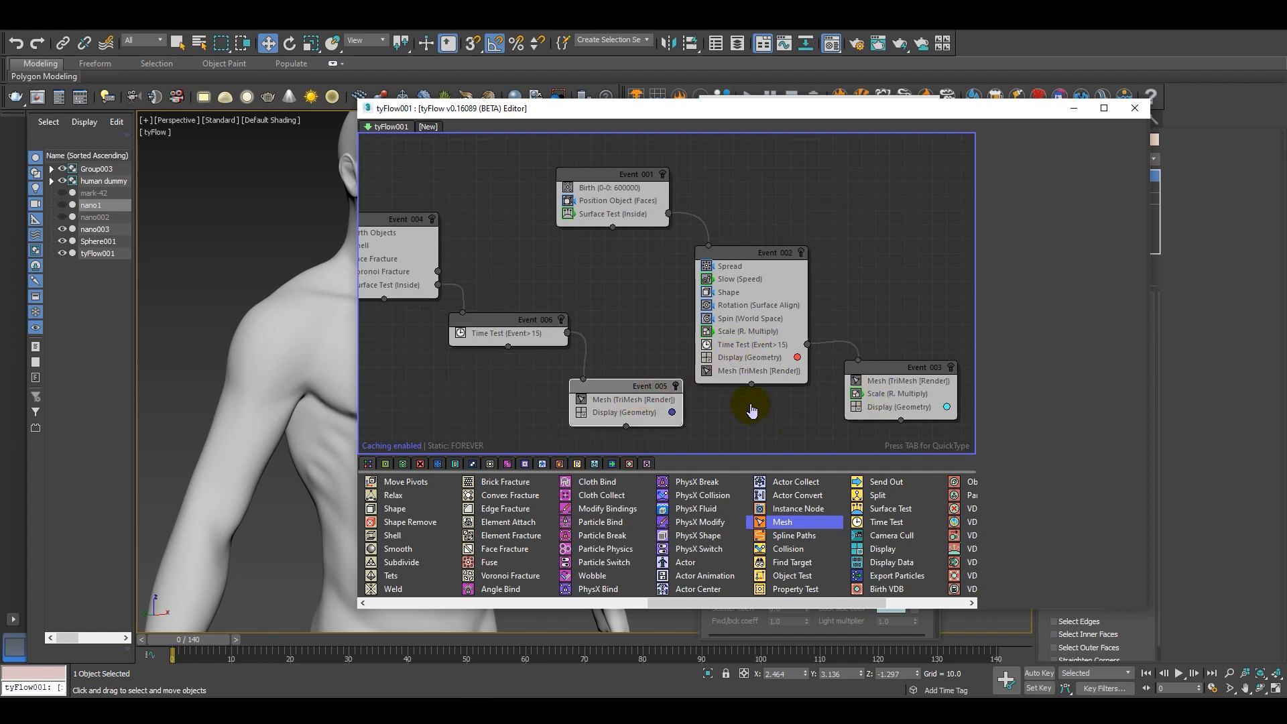
middle_click_drag(753, 402, 724, 392)
left_click_drag(697, 600, 589, 594)
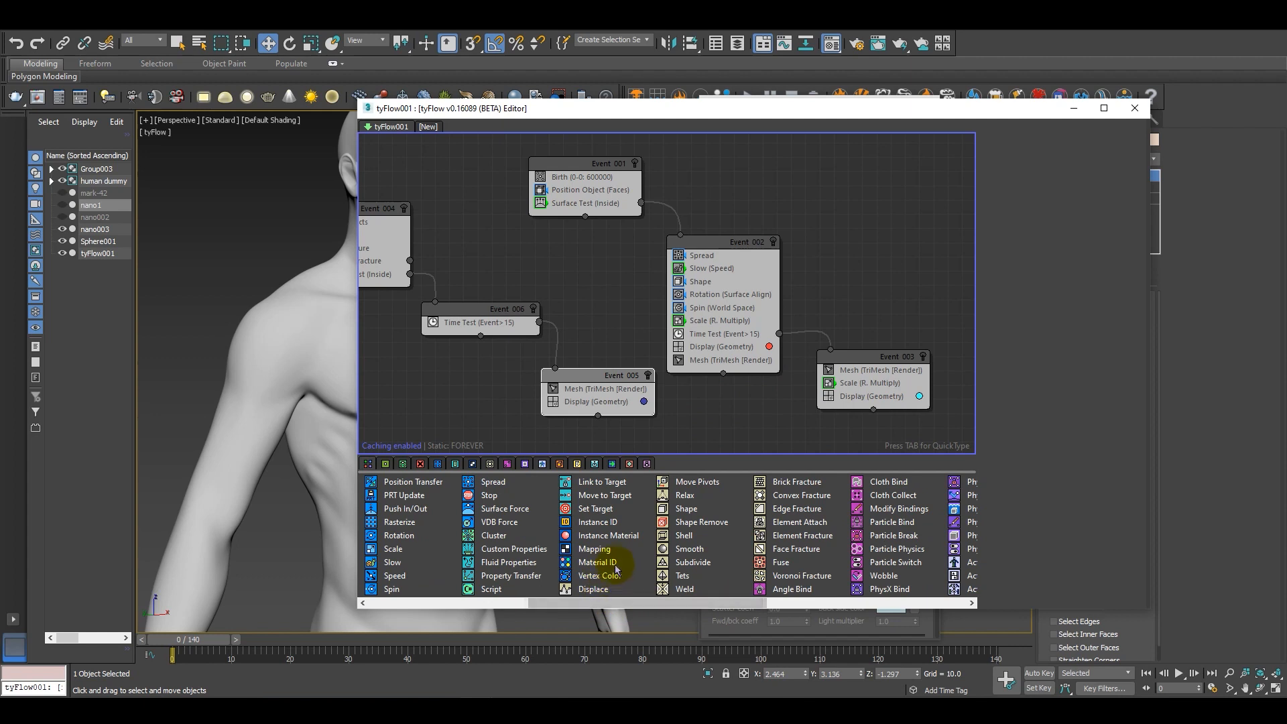
left_click_drag(600, 539, 603, 376)
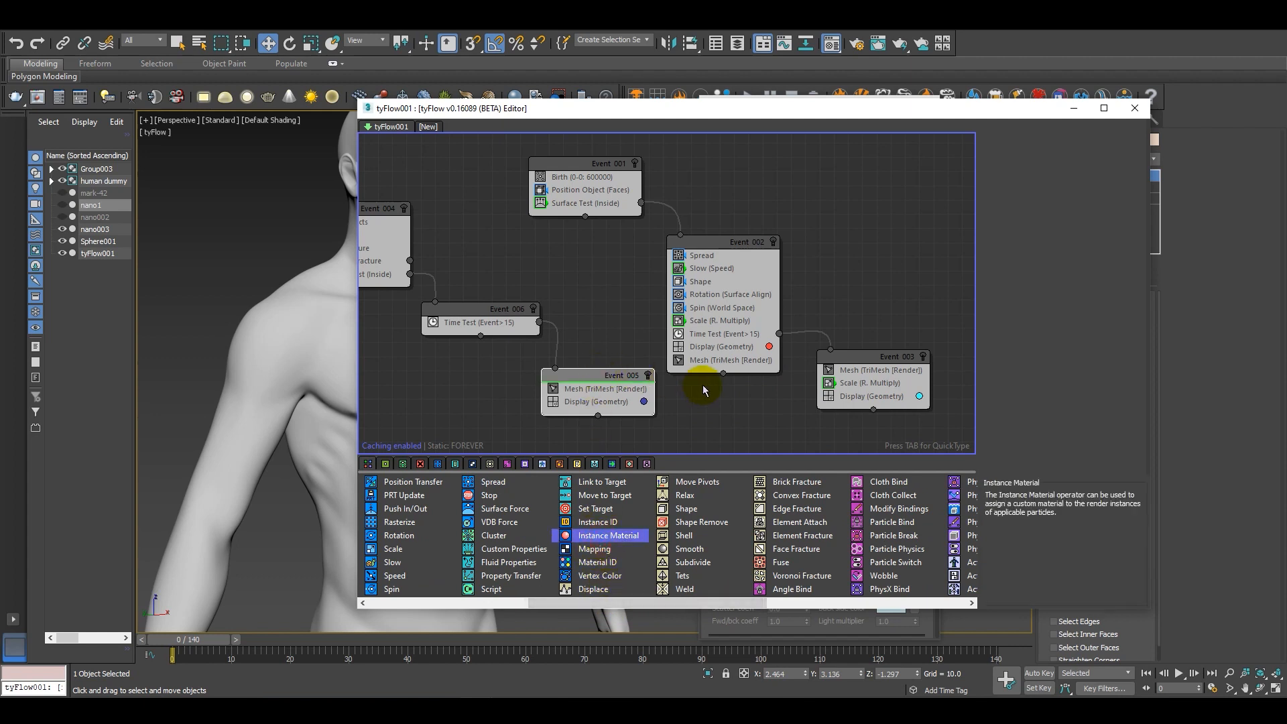
left_click_drag(601, 540, 742, 368)
left_click_drag(599, 534, 891, 402)
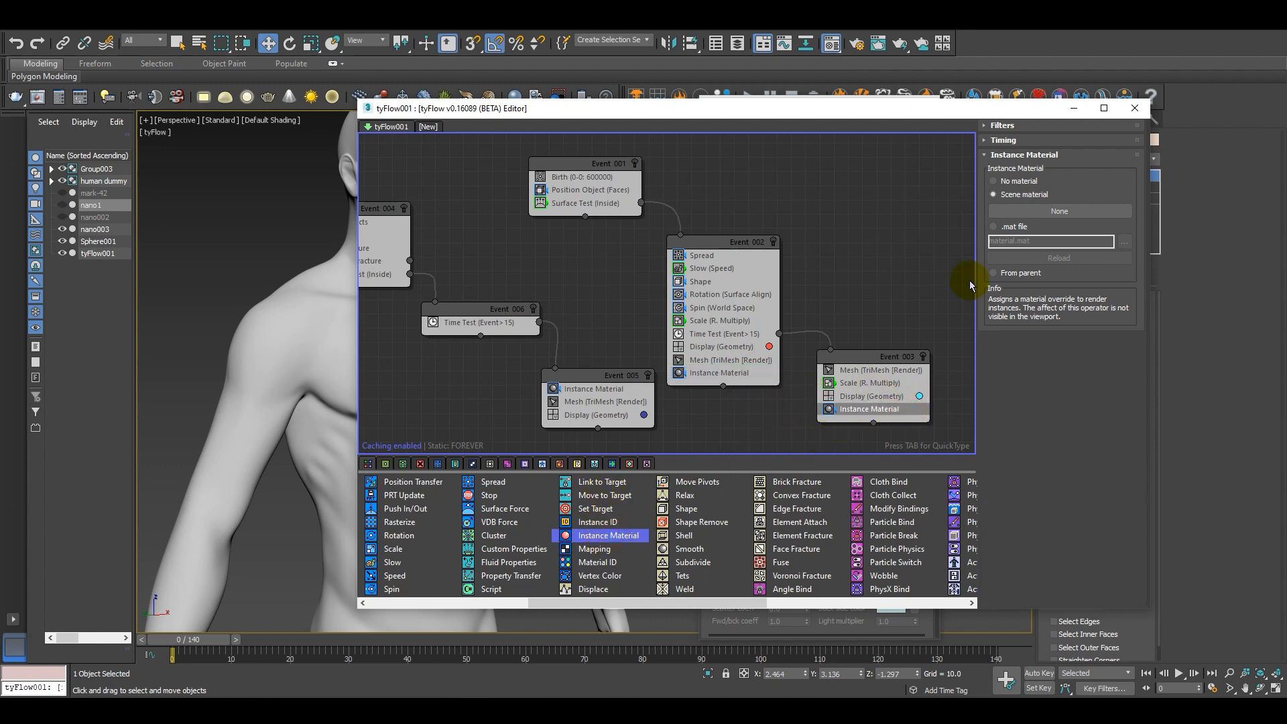
Assign 22 - Default from the Material Editor as the scene material of Event 003's Instance Material operator.
left_click(1057, 212)
left_click(752, 136)
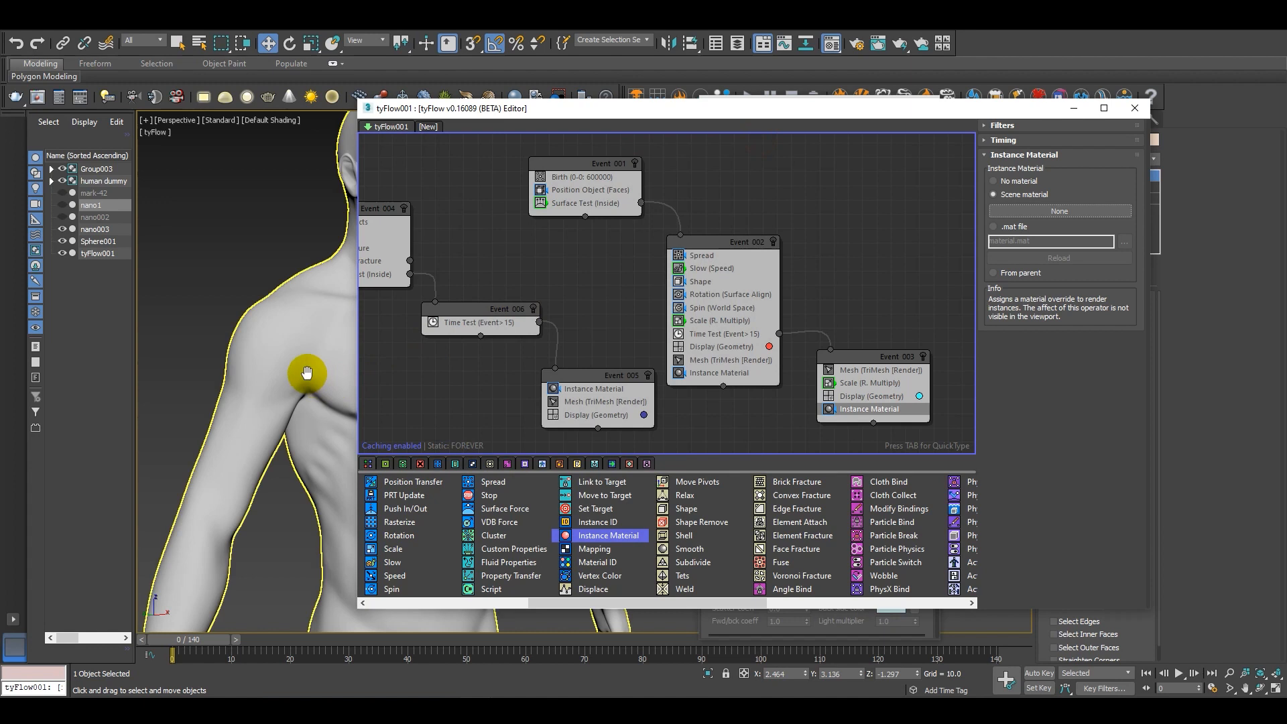
middle_click_drag(306, 373, 266, 366)
left_click(831, 44)
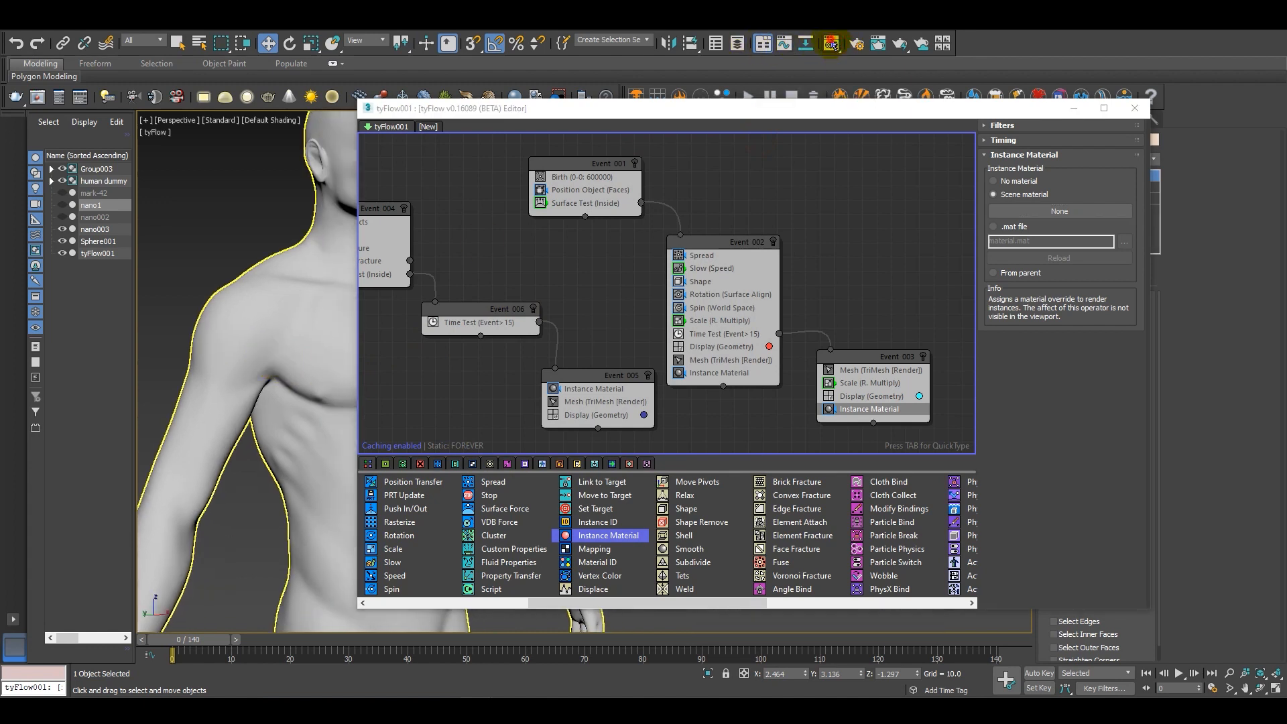
left_click(810, 109)
left_click_drag(810, 109, 186, 99)
mouse_move(207, 360)
left_mouse_down()
mouse_move(210, 335)
mouse_move(210, 358)
left_mouse_up()
left_click_drag(267, 238, 1015, 210)
left_click(730, 400)
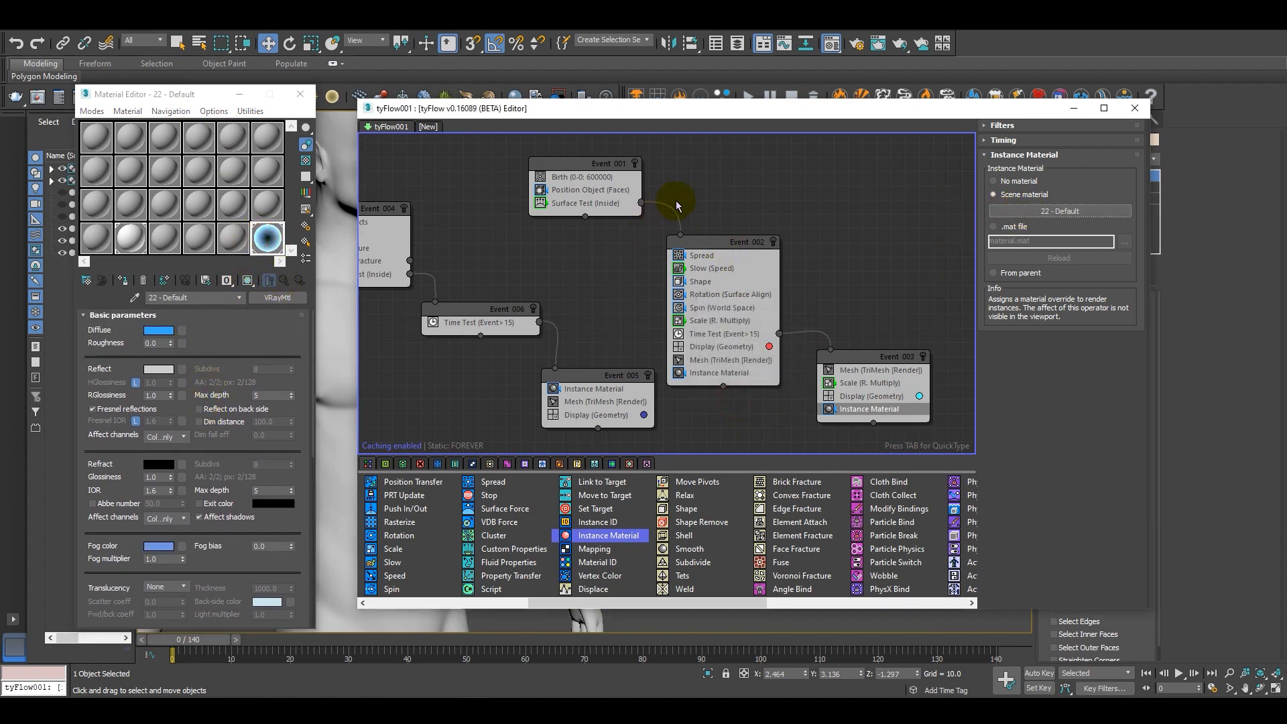
Assign 22 - Default as the scene material of Event 002's Instance Material operator.
left_click(721, 372)
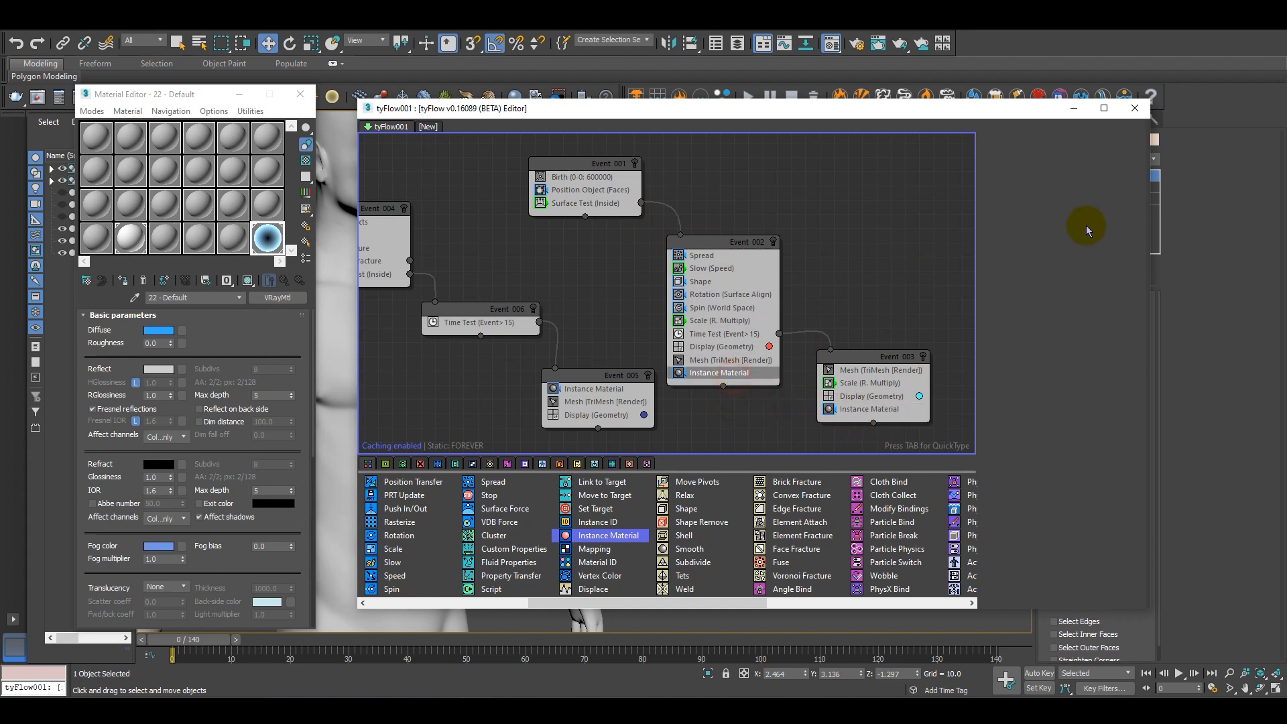
left_click_drag(267, 238, 1059, 210)
left_click(724, 400)
Unhide nano1 and sample its textured armor material 20 - Default into the 23 - Default slot.
left_click(233, 238)
left_click_drag(179, 102, 608, 138)
left_click(63, 216)
left_click(63, 216)
left_click(63, 217)
left_click(62, 216)
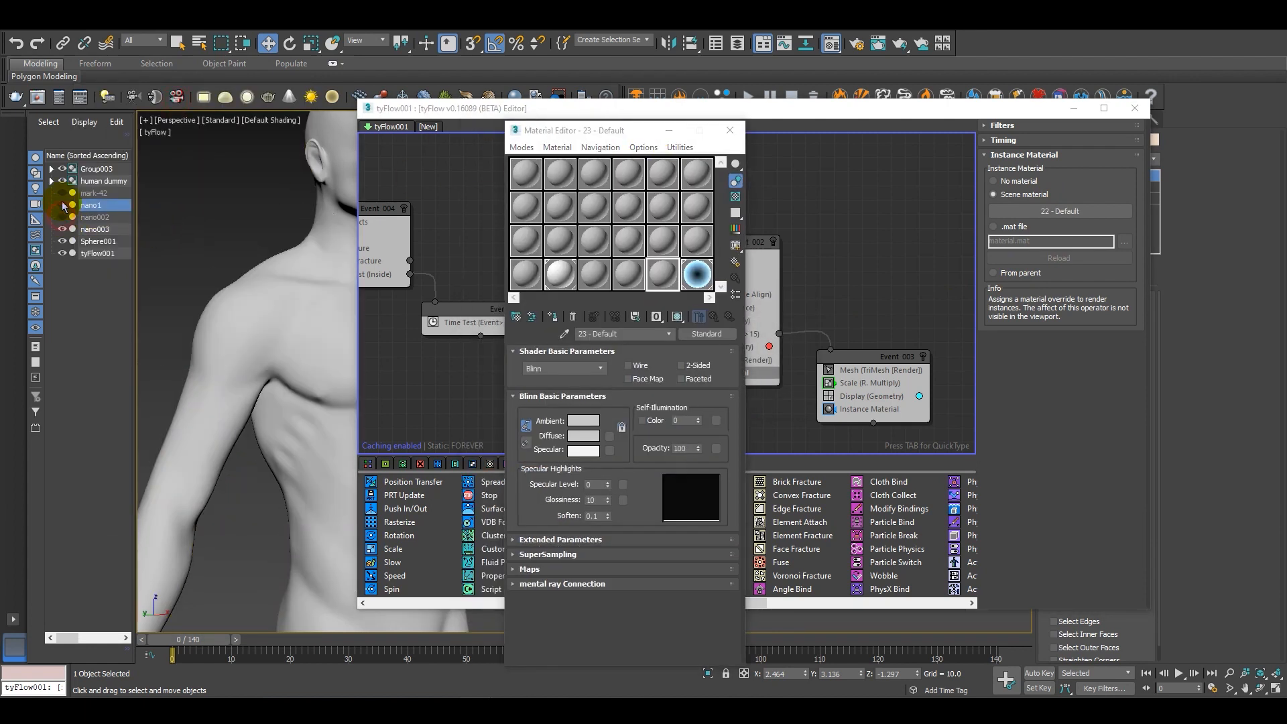
left_click(63, 216)
left_click(62, 217)
left_click(63, 204)
left_click(564, 333)
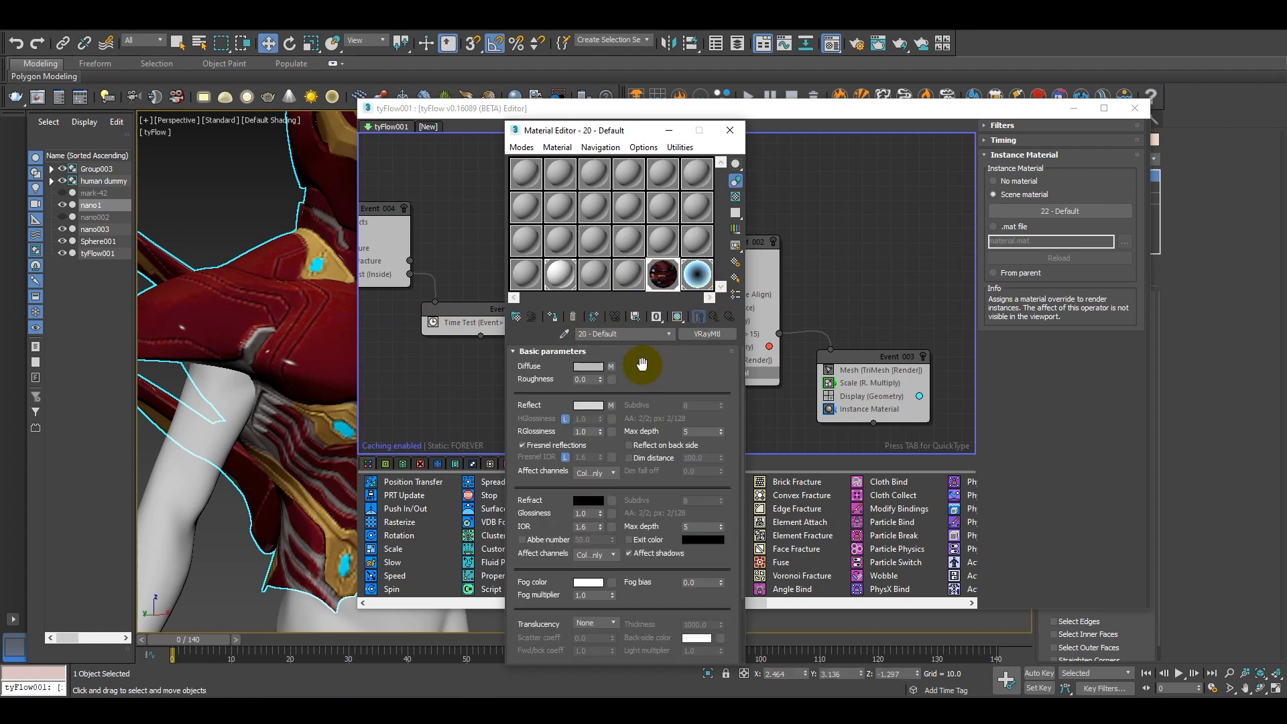
Hide nano1 and assign 20 - Default as an instance to Event 005's Instance Material operator.
left_click(62, 204)
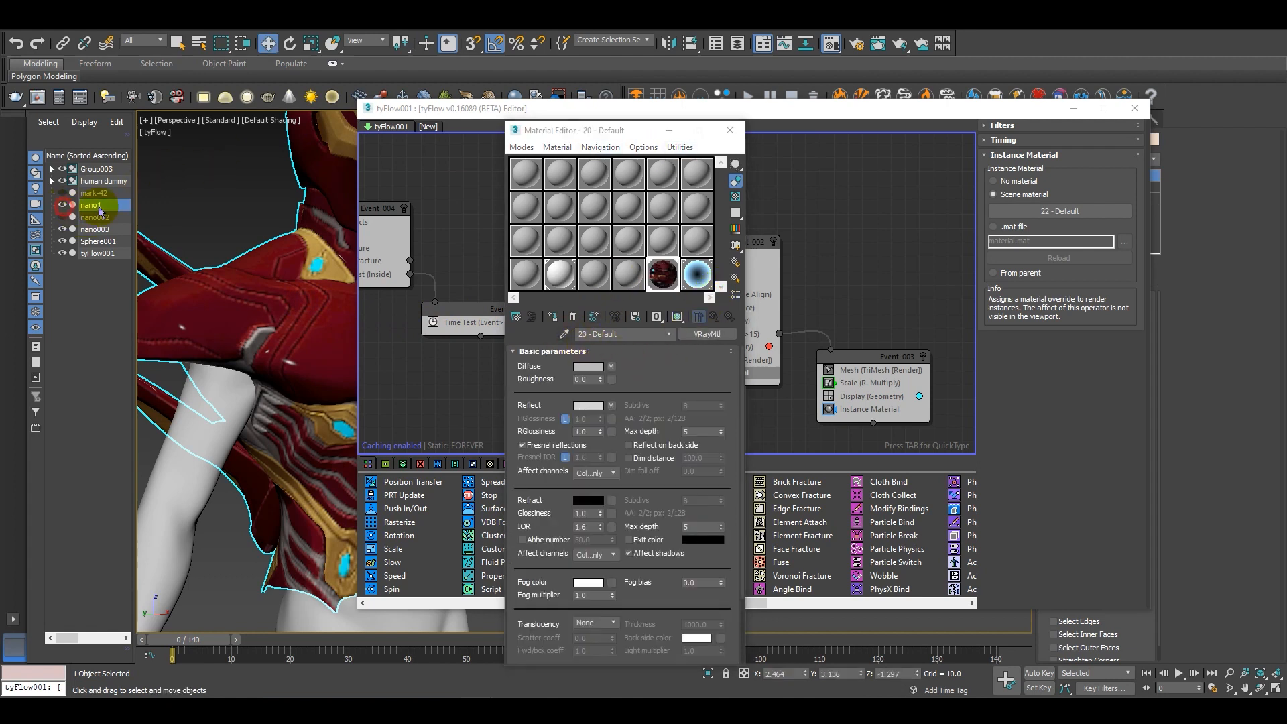
left_click_drag(583, 130, 174, 120)
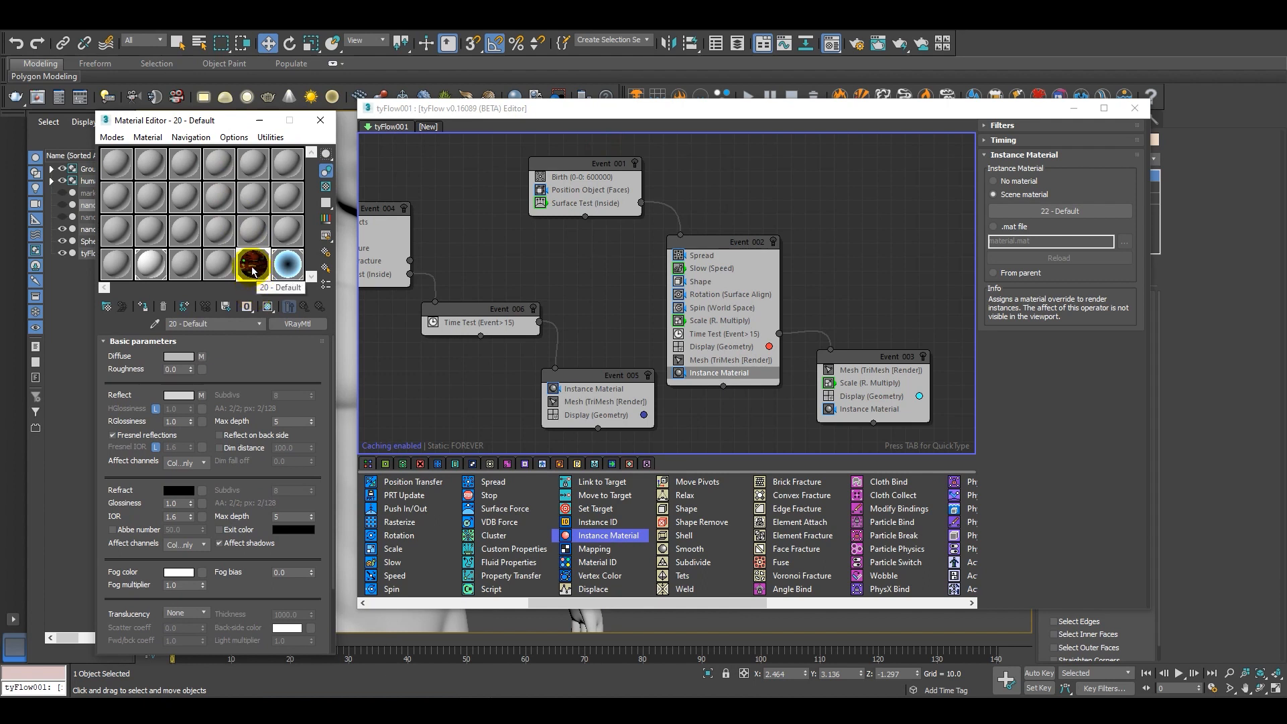
middle_click_drag(695, 344, 775, 349)
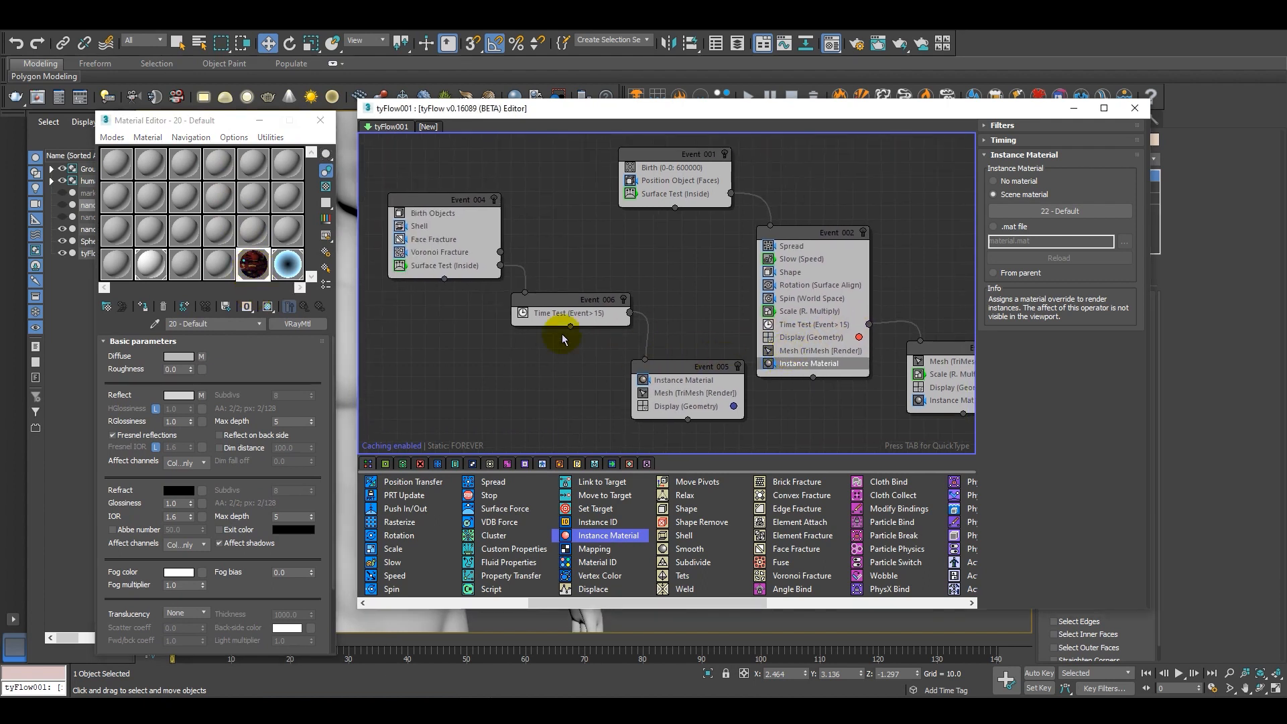
left_click(683, 380)
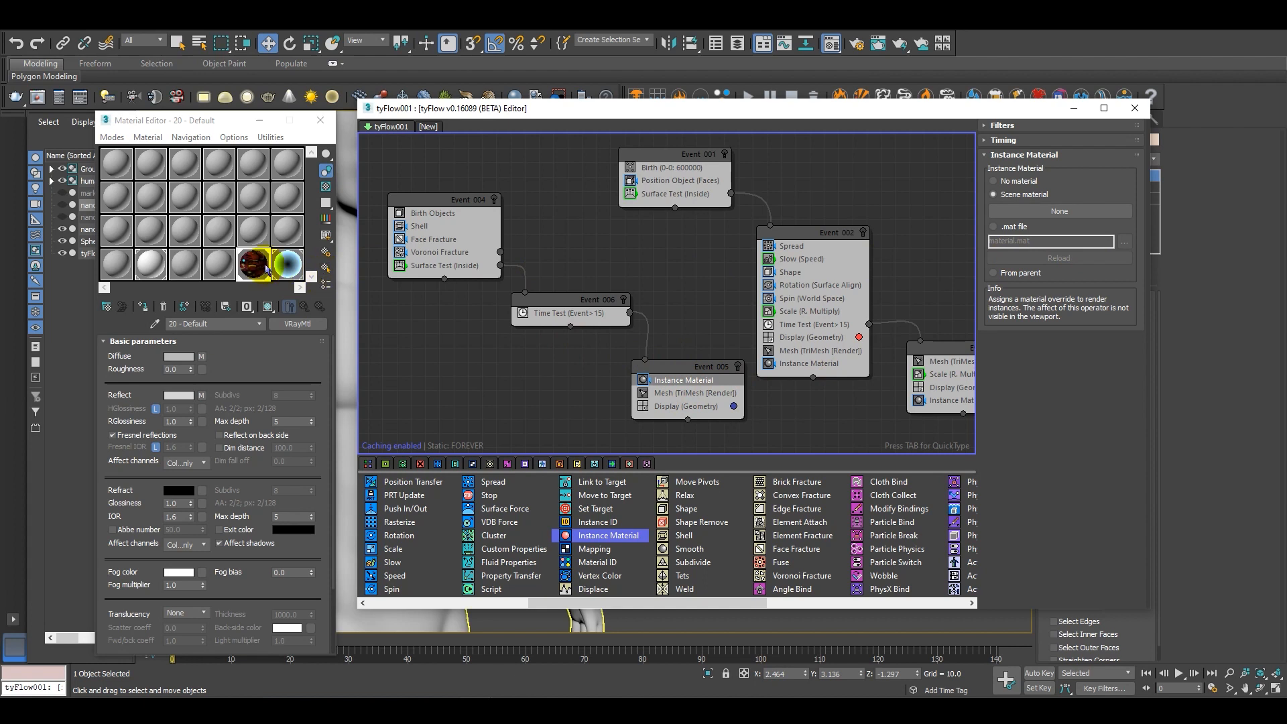
left_click_drag(298, 272, 1059, 211)
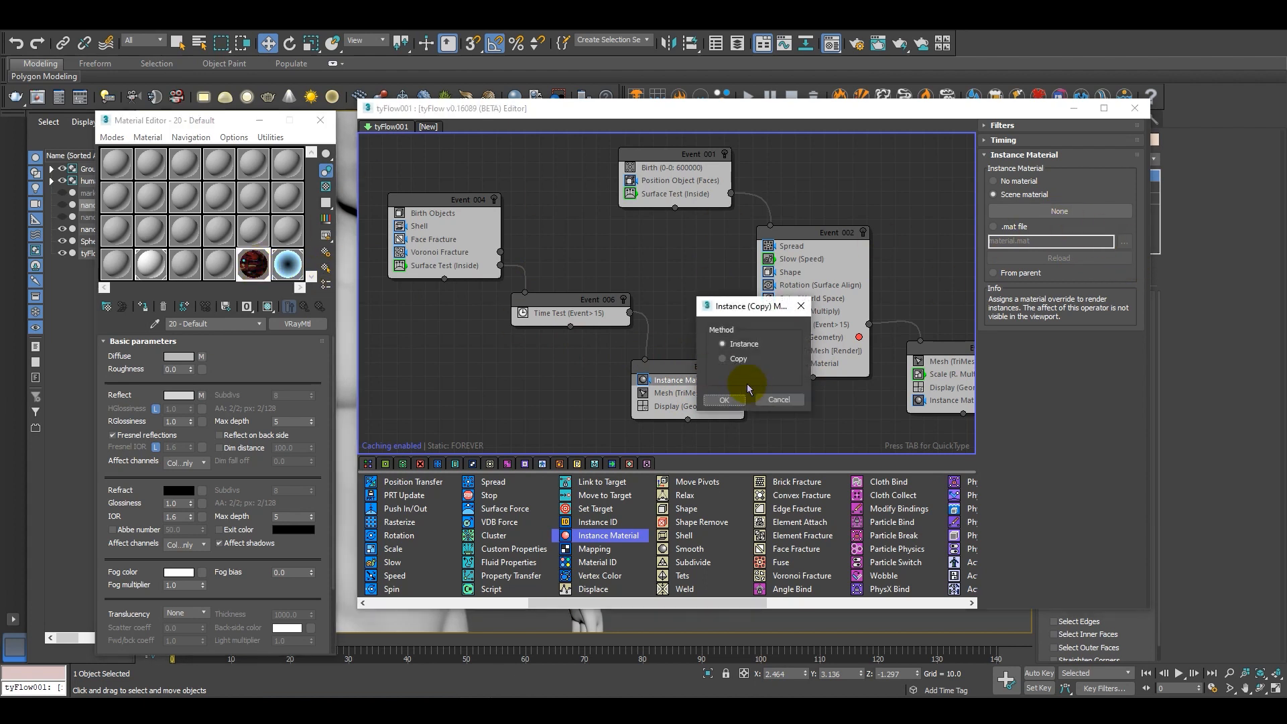
key("Return")
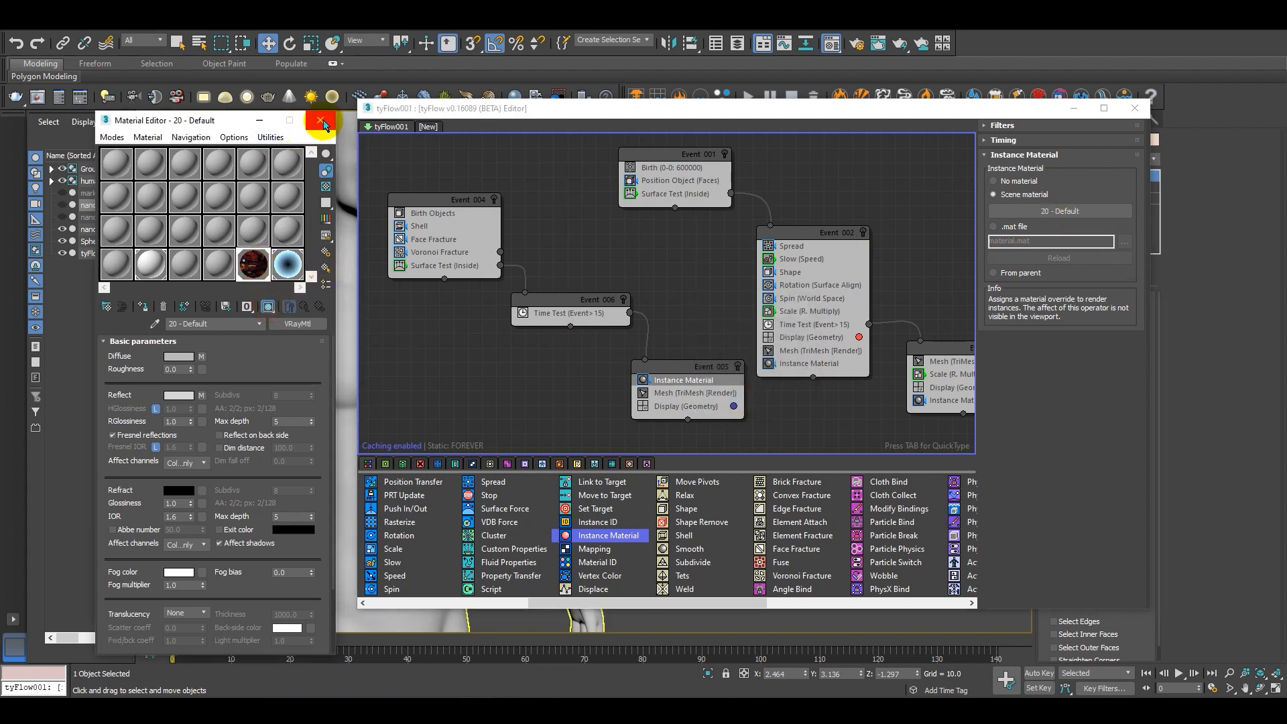
Close the Material Editor and turn on all six events of tyFlow001 together.
left_click(320, 120)
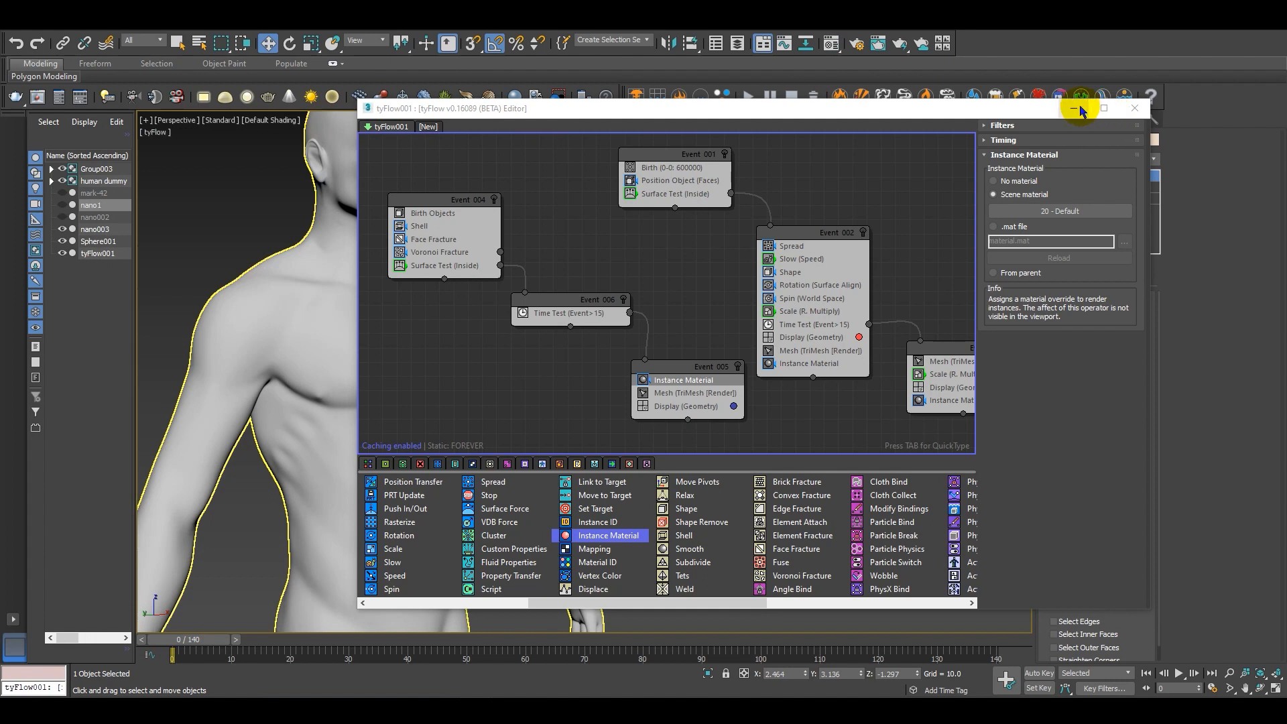
left_click(1079, 108)
middle_click_drag(539, 416, 580, 485, "alt")
left_click(491, 640)
mouse_move(494, 643)
left_mouse_down()
mouse_move(548, 648)
mouse_move(191, 575)
mouse_move(121, 283)
left_mouse_up()
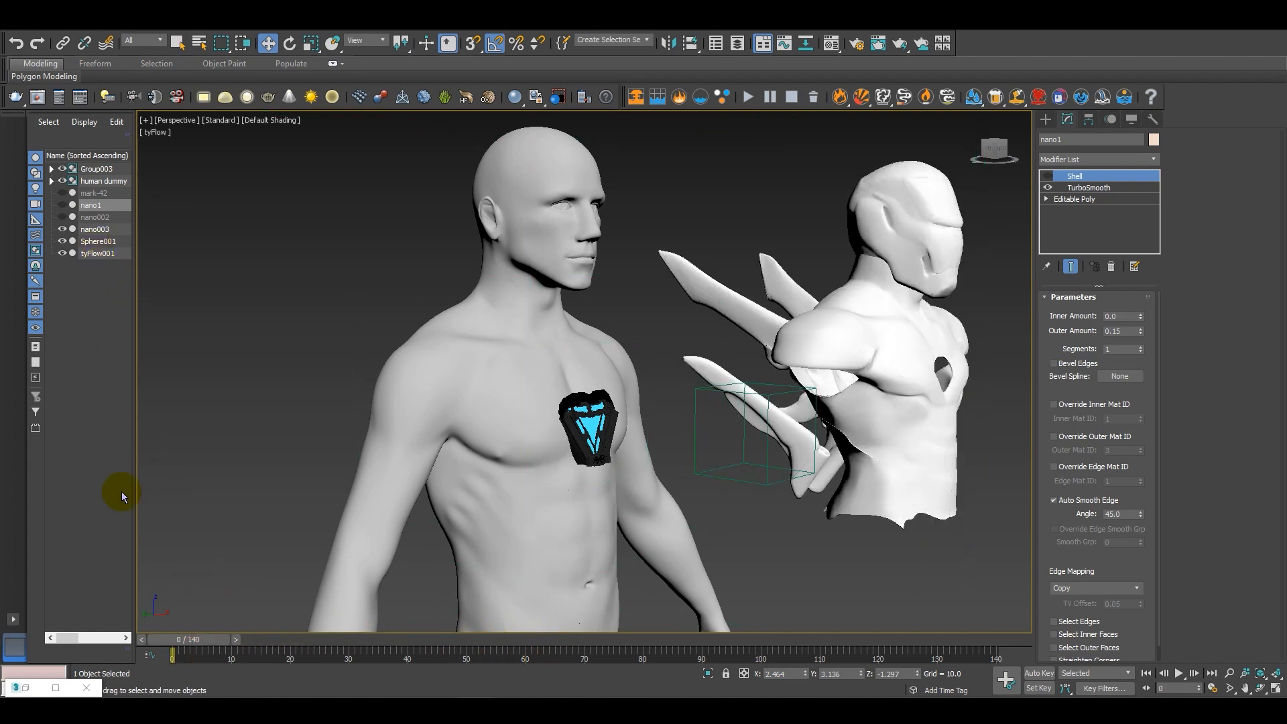
left_click(27, 687)
scroll(589, 321, "down", 2)
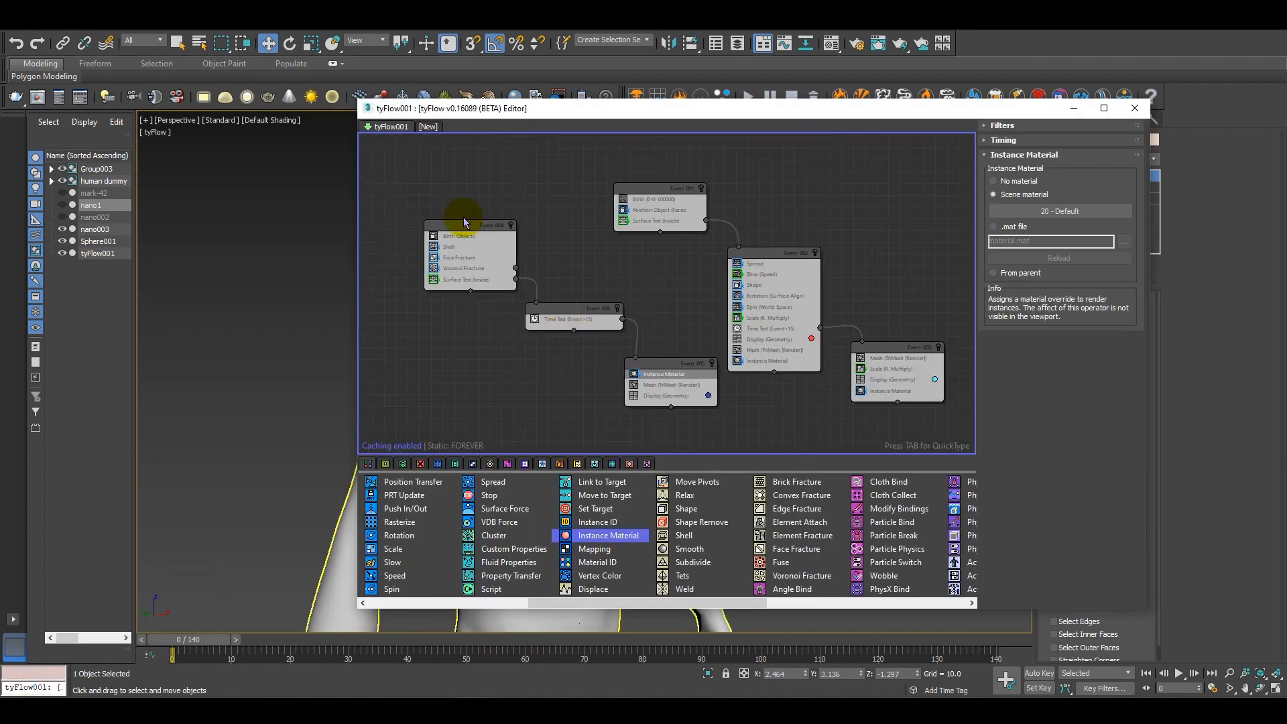
scroll(422, 178, "down", 1)
left_click_drag(419, 179, 969, 459)
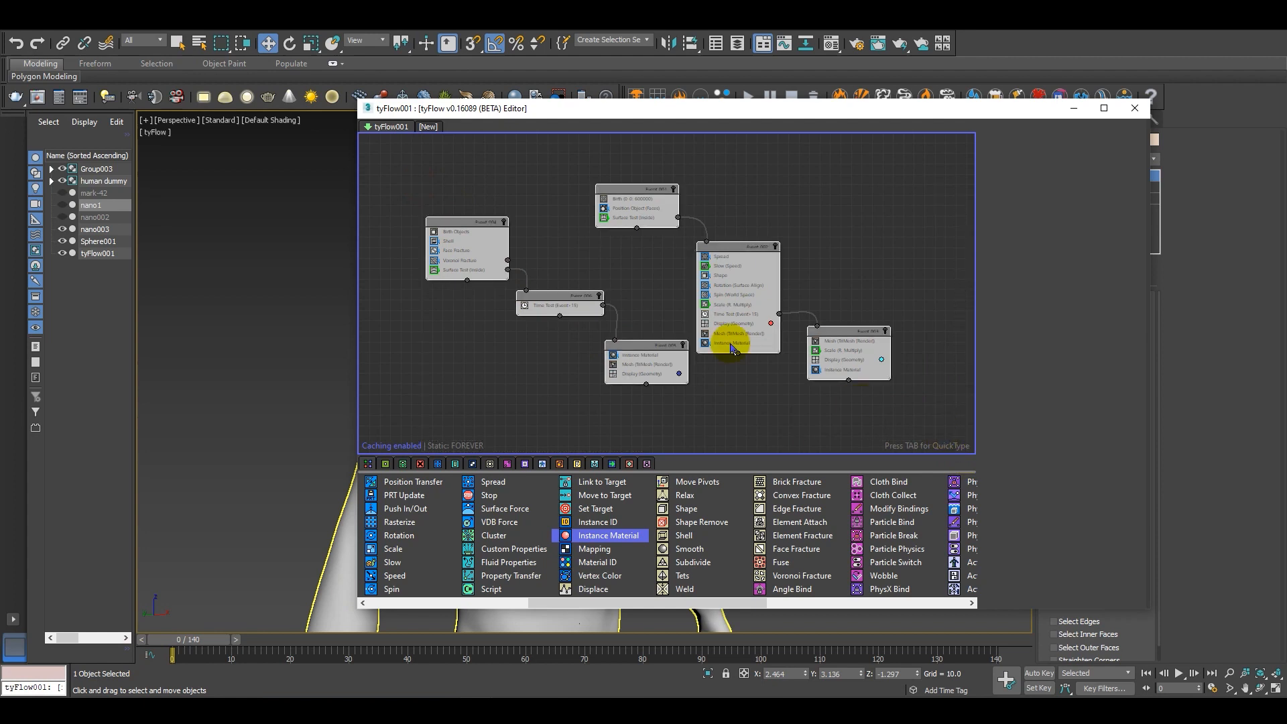
left_click(504, 223)
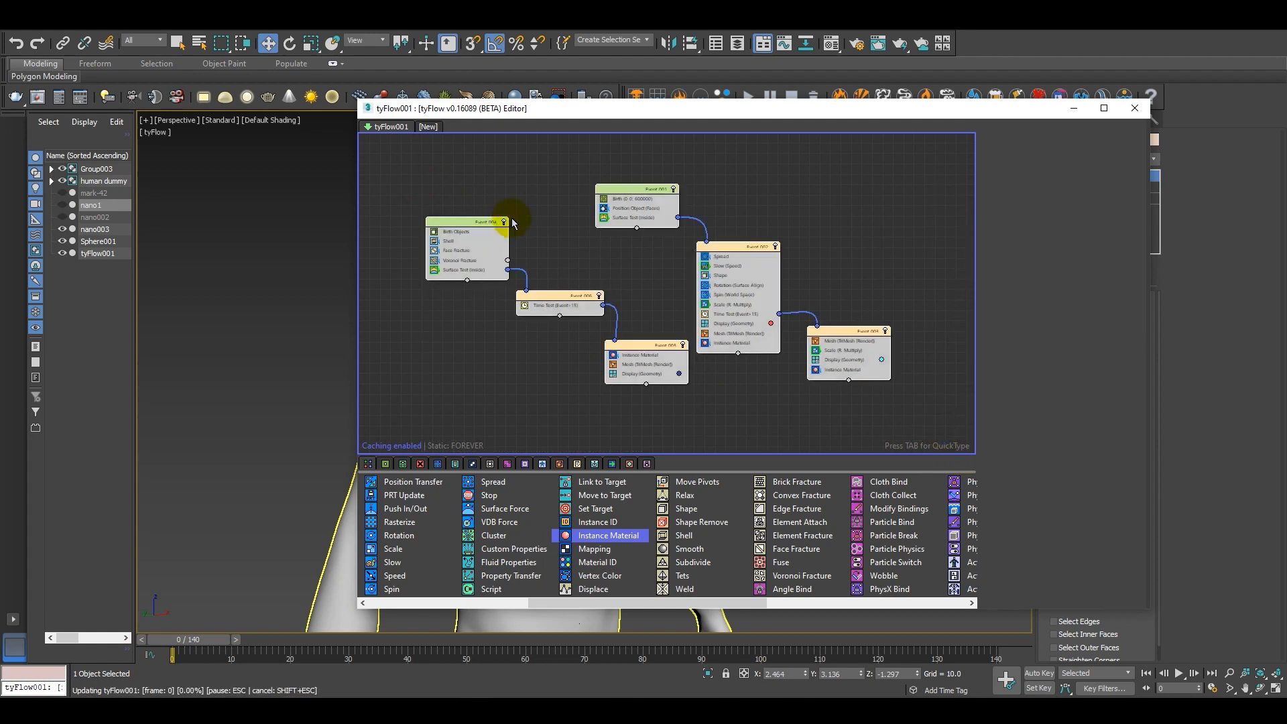
left_click(1137, 112)
Delete nano003, the extra armor copy standing beside the human dummy.
scroll(687, 427, "up", 5)
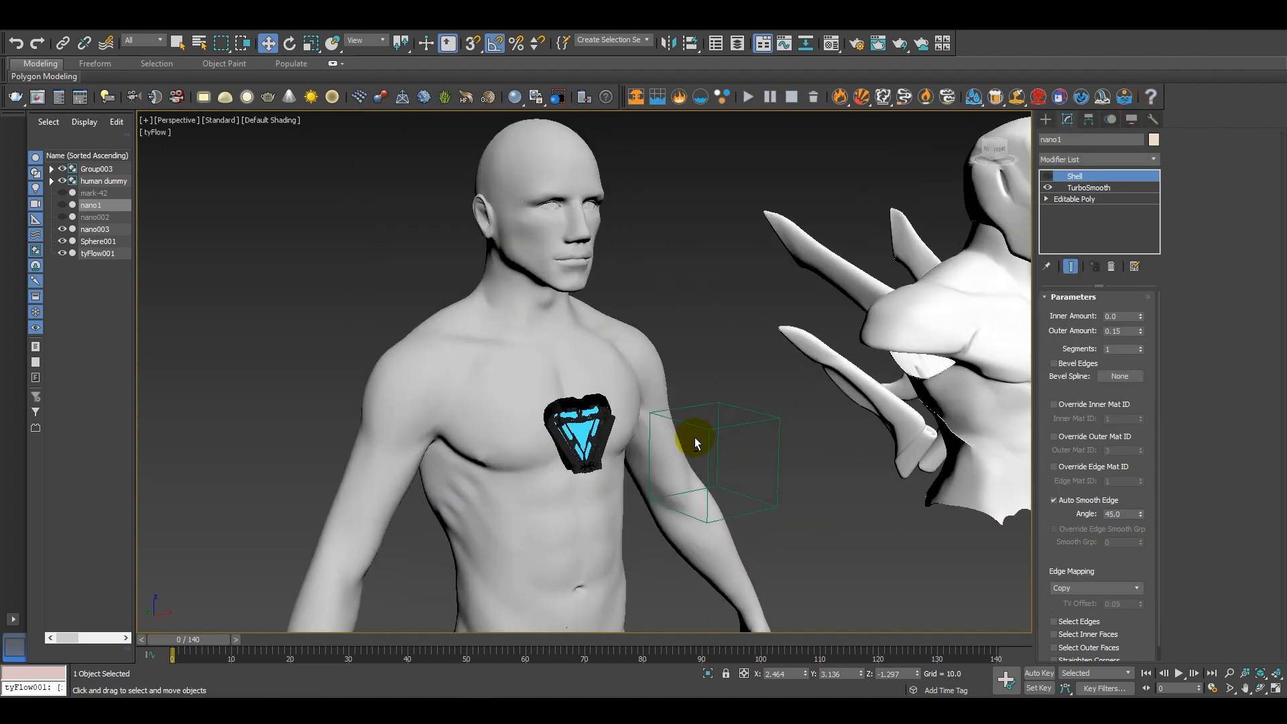
scroll(587, 424, "down", 5)
left_click(777, 414)
key("Delete")
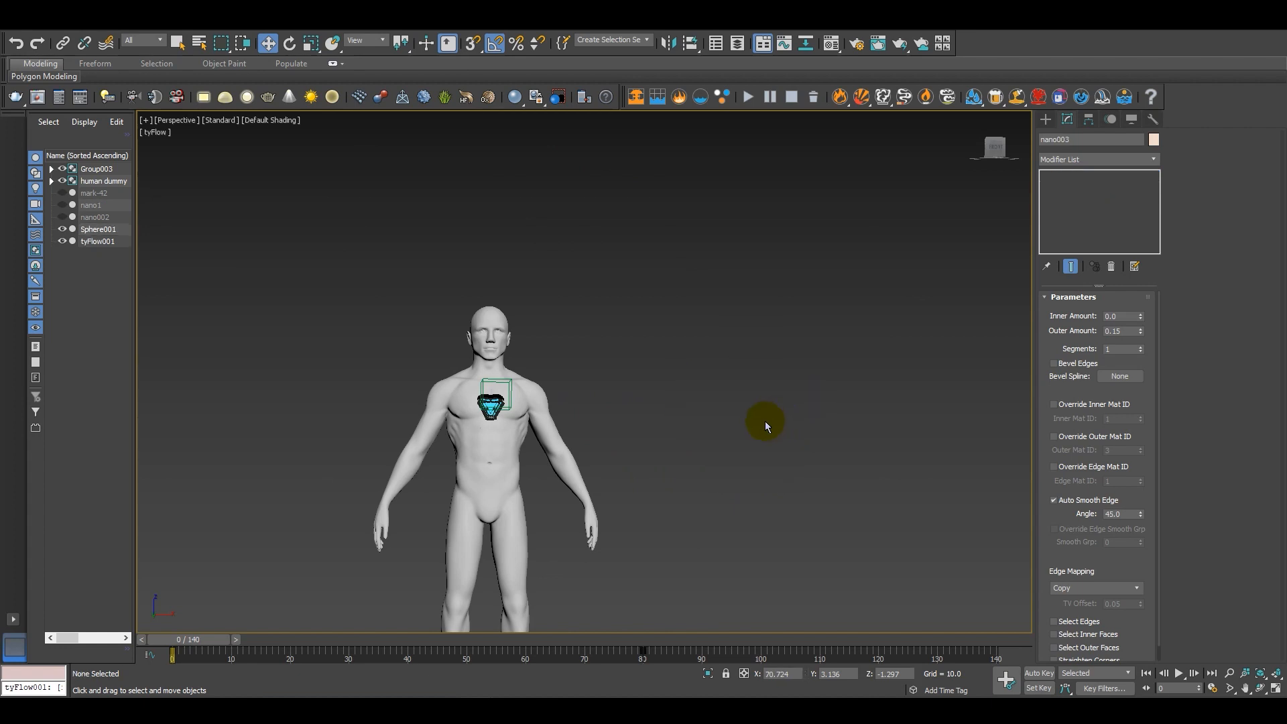
Preview the suit formation from the front of the chest by advancing the animation from frame 0 to frame 66.
middle_click_drag(505, 385, 593, 409)
scroll(593, 409, "up", 5)
middle_click_drag(664, 439, 622, 427, "alt")
scroll(637, 428, "up", 3)
scroll(621, 437, "up", 1)
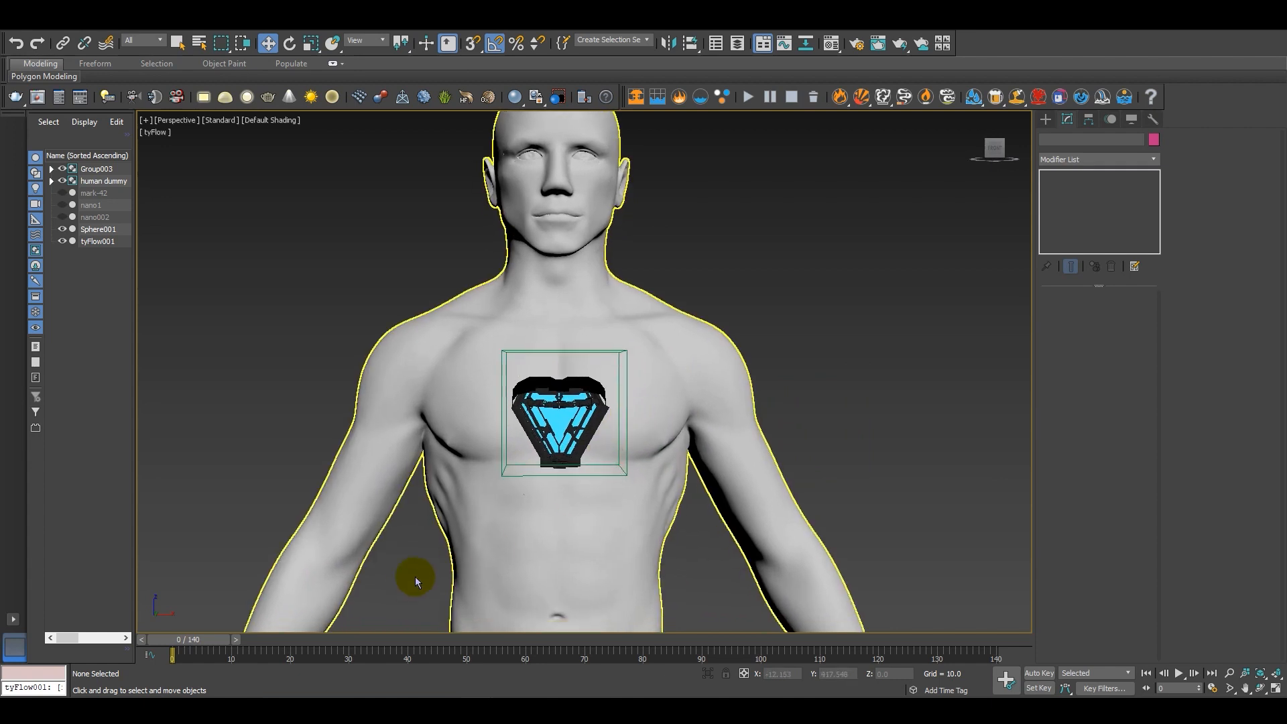
left_click_drag(209, 641, 344, 648)
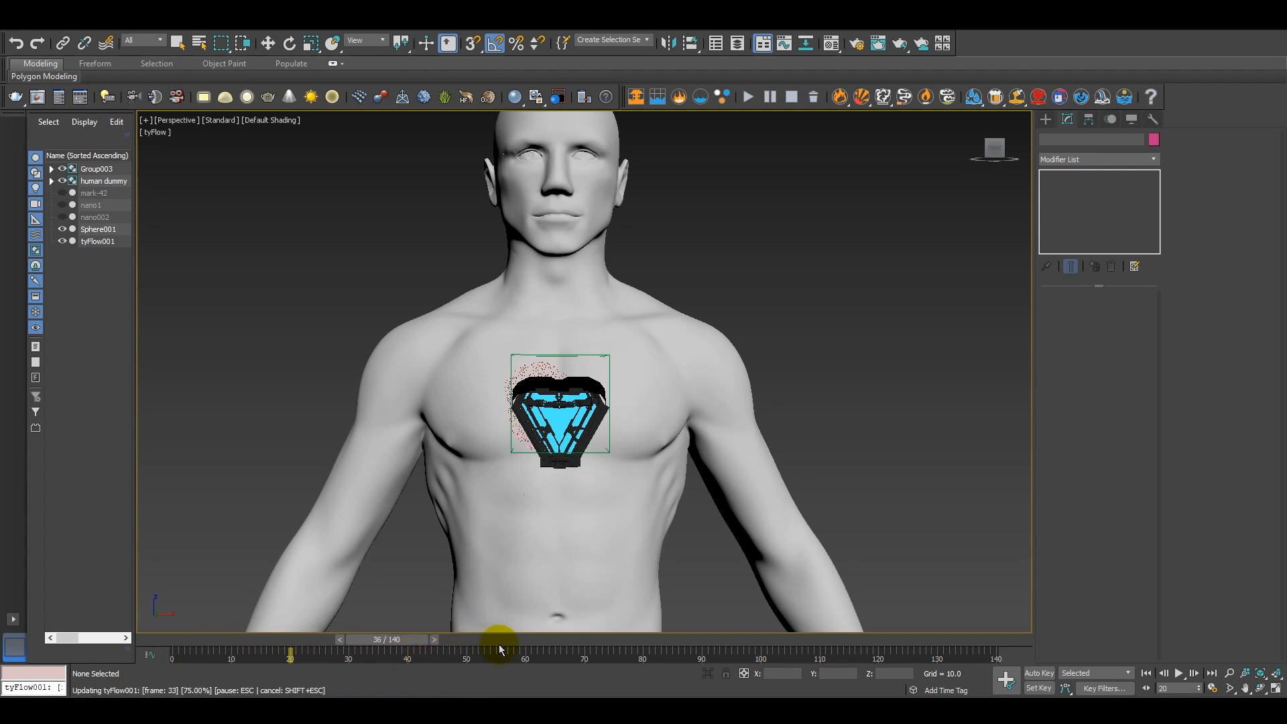
left_click_drag(536, 641, 583, 642)
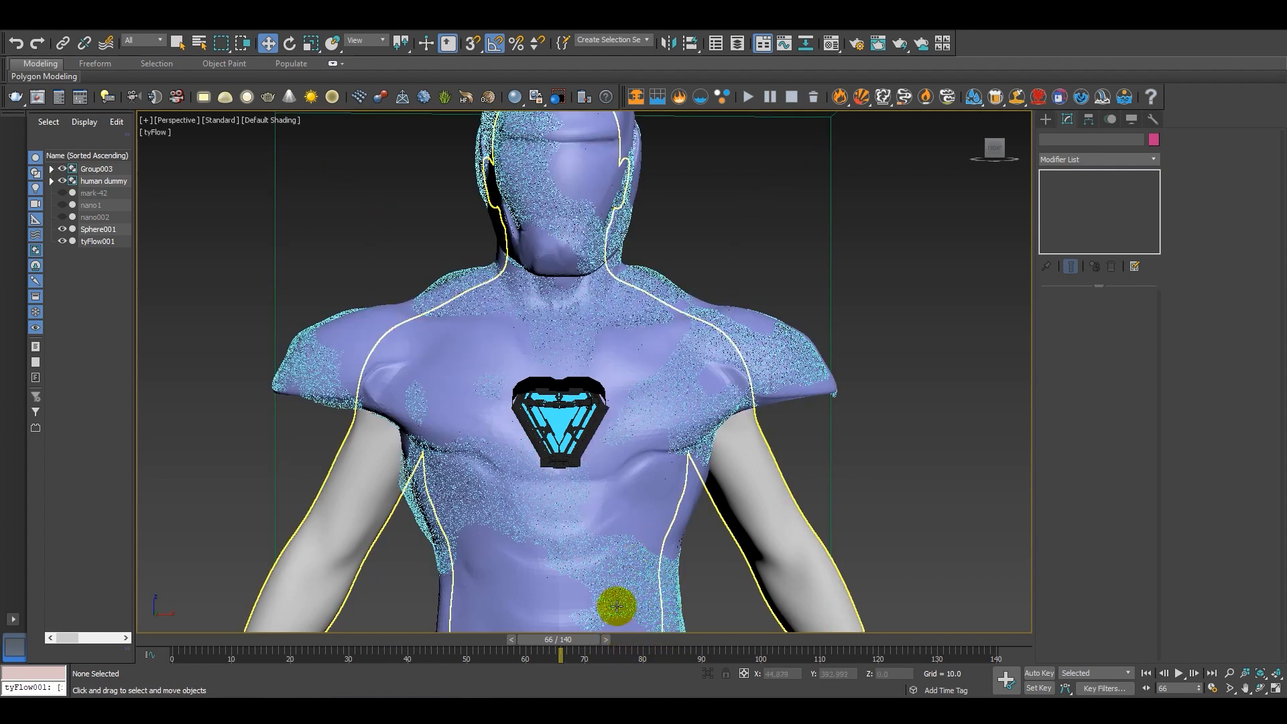
Render frame 49 with V-Ray to check the glowing particles and armor materials, and close the frame buffer.
left_click_drag(563, 642, 480, 639)
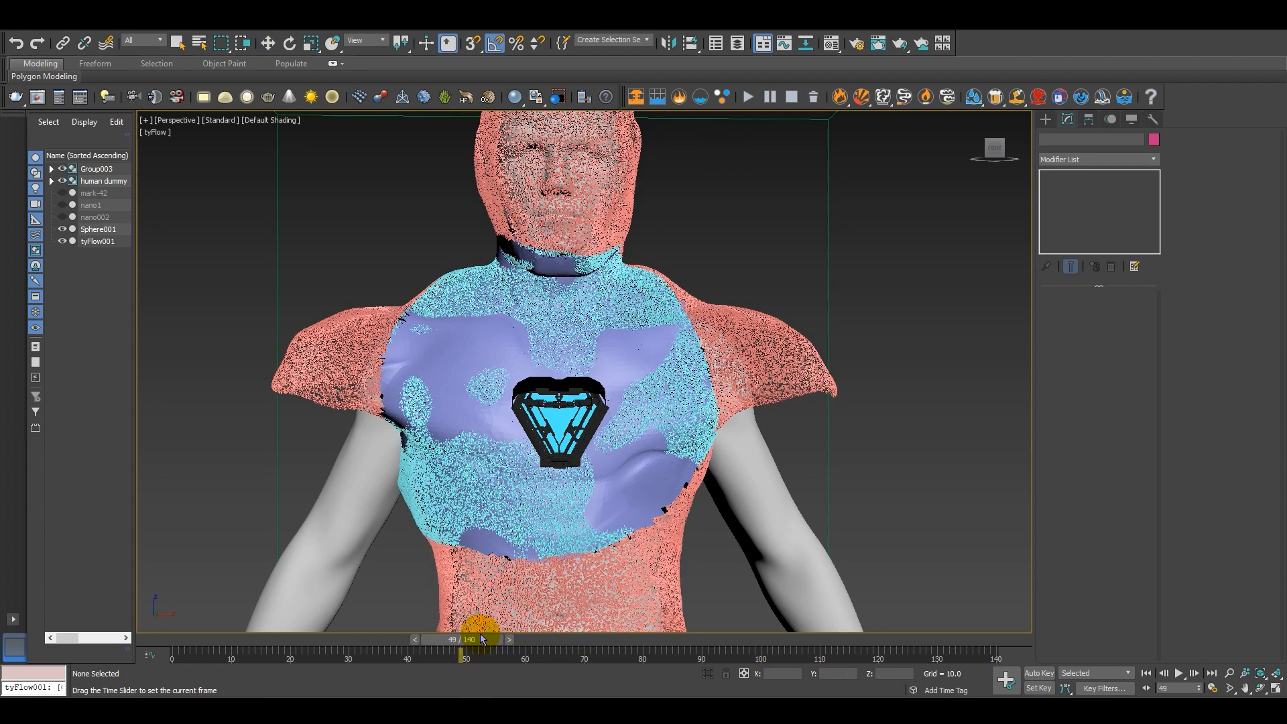
key("shift+q")
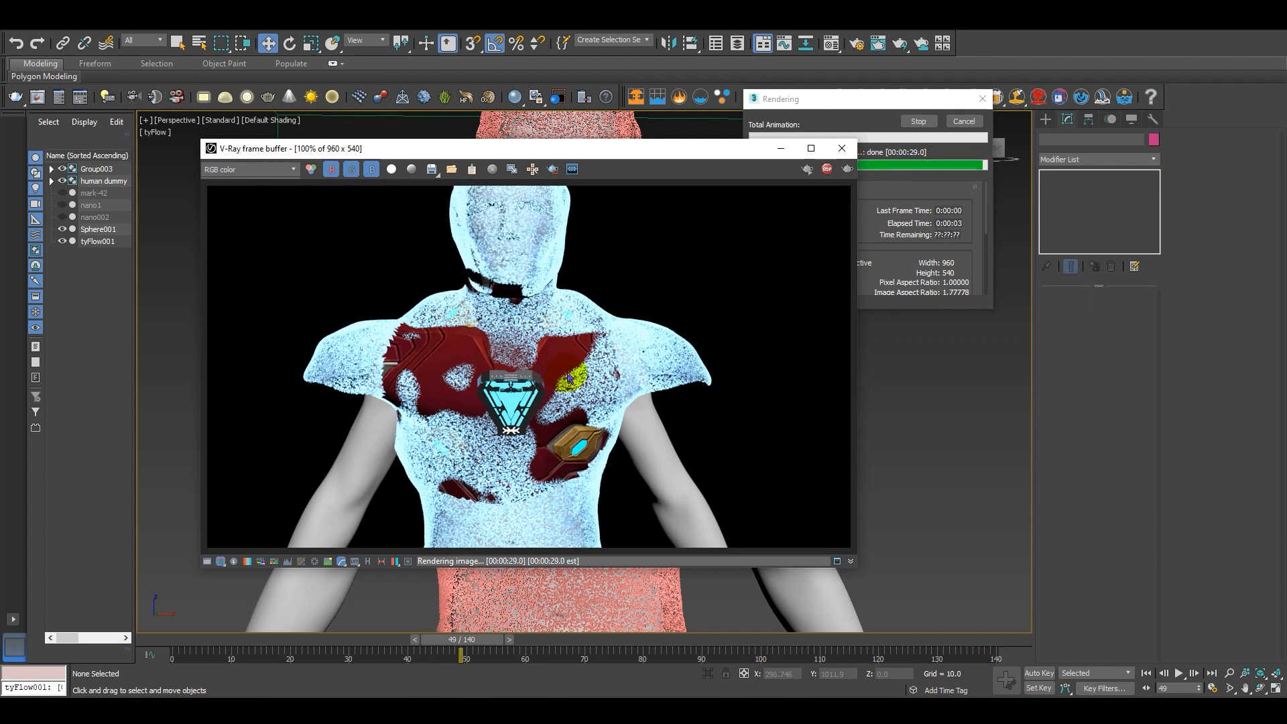
scroll(543, 369, "down", 2)
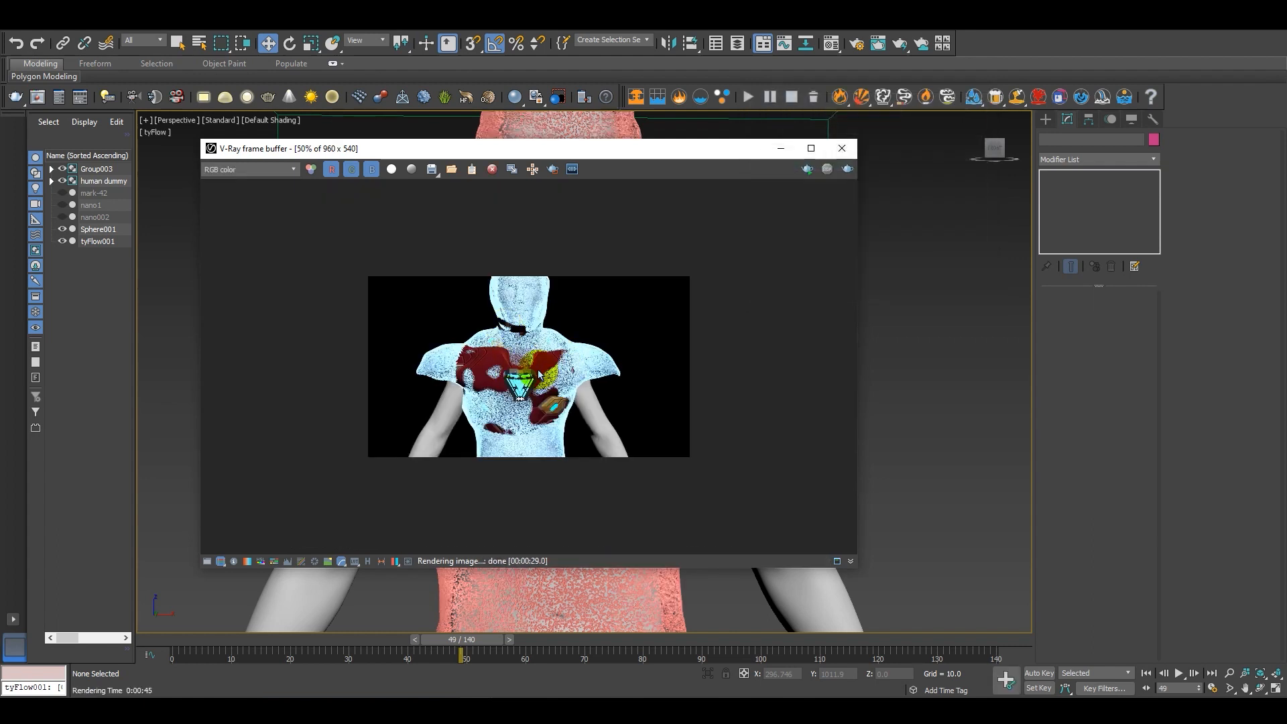
left_click(842, 149)
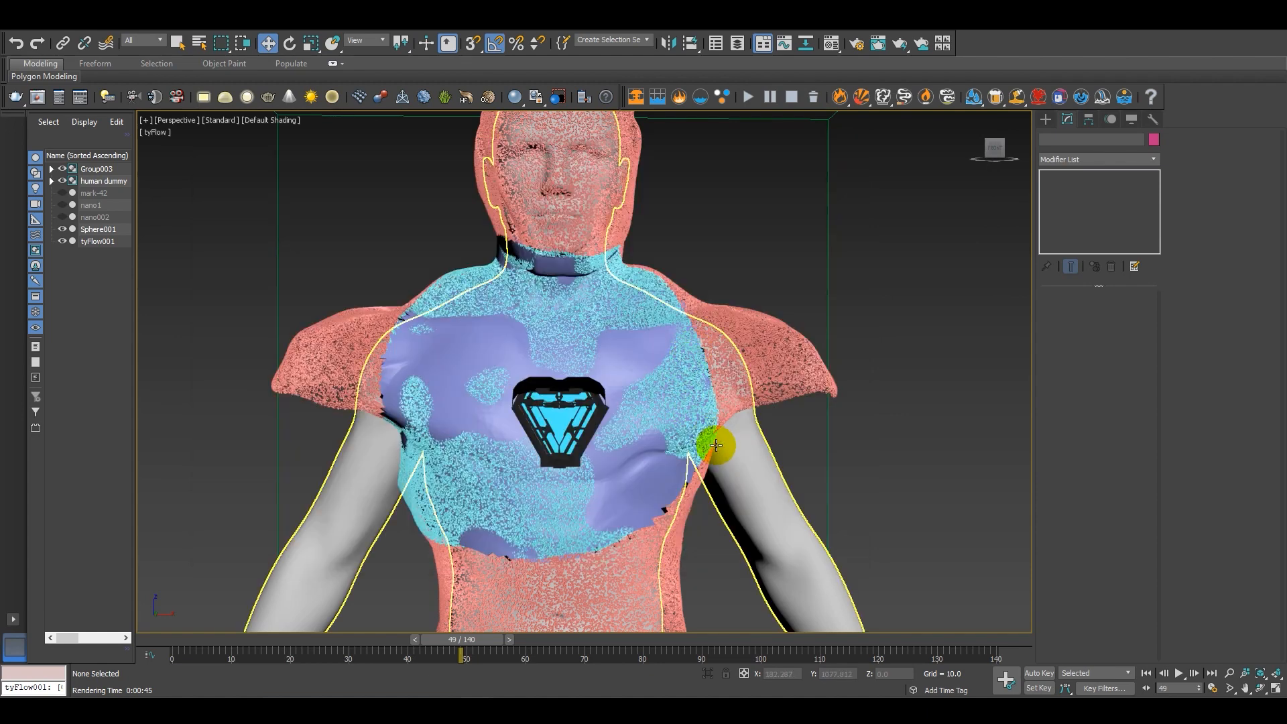
Return the animation to frame 0 and orbit to a three-quarter view of the dummy's upper body.
middle_click_drag(747, 445, 613, 526, "alt")
scroll(785, 453, "down", 5)
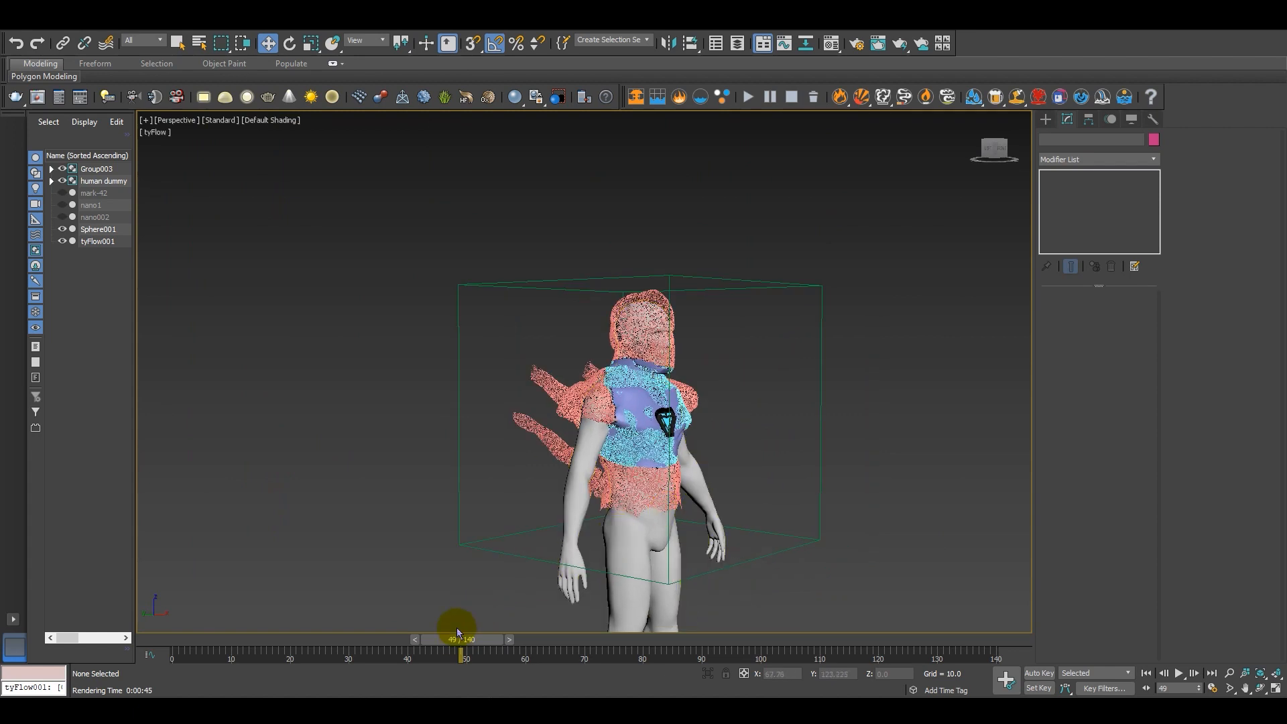
left_click_drag(428, 641, 167, 603)
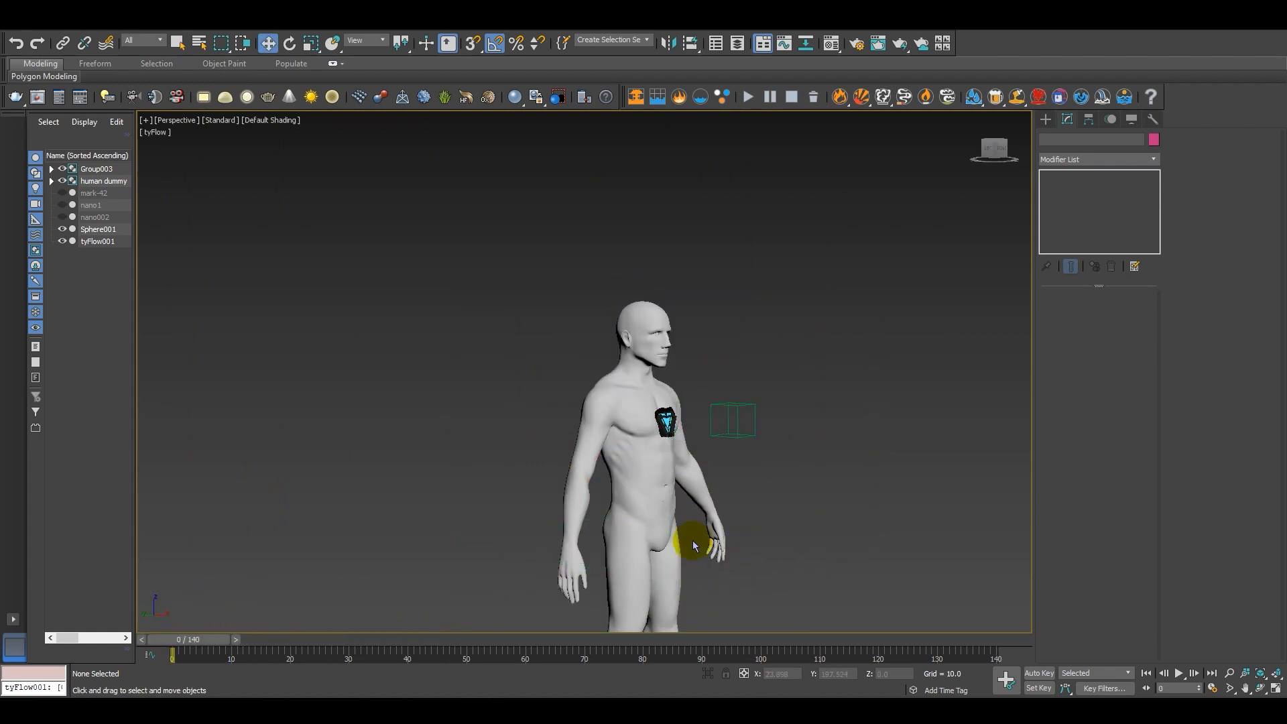
scroll(699, 410, "up", 5)
middle_click_drag(730, 468, 539, 482, "alt")
middle_click_drag(540, 482, 658, 460)
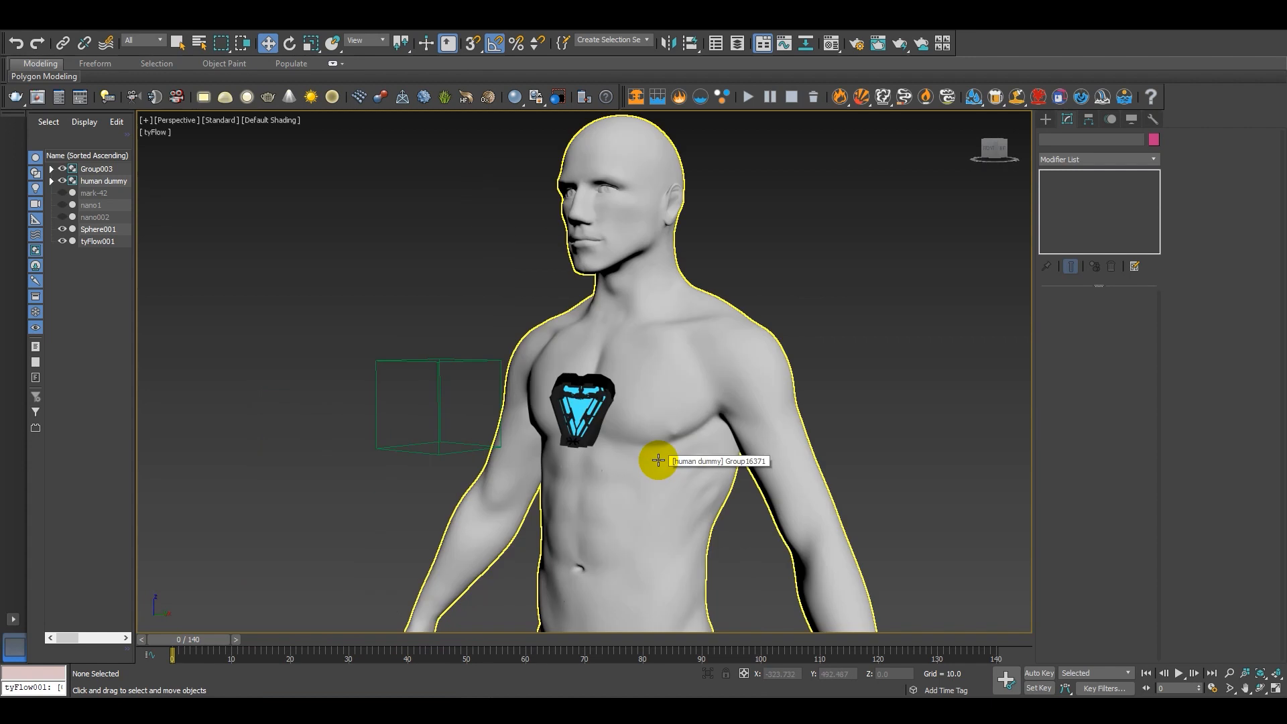